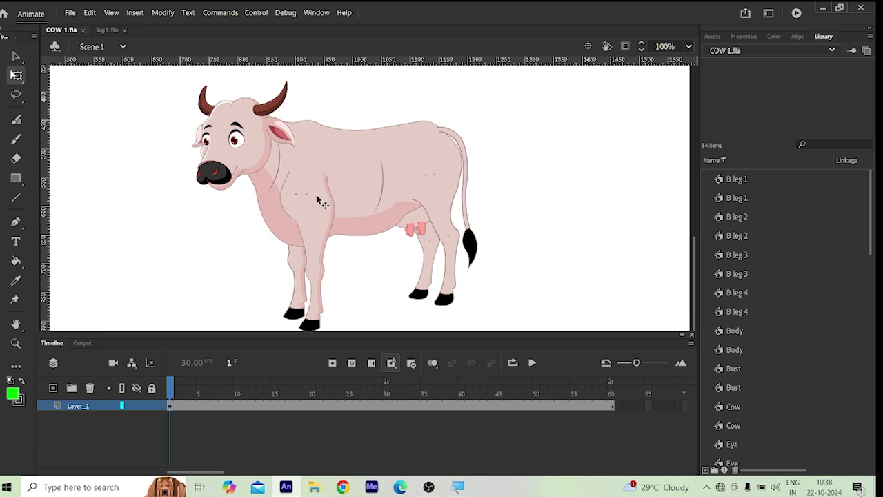
Step: Move the cow slightly up and toward its tail on the stage, and open the Cow symbol for editing
{"action": "left_click_drag", "start_coordinate": [317, 197], "coordinate": [342, 191]}
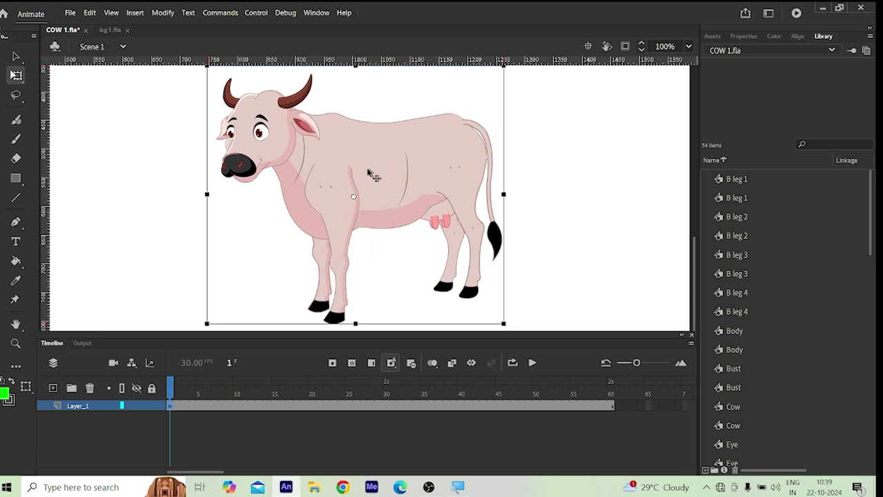
{"action": "left_click", "coordinate": [744, 36]}
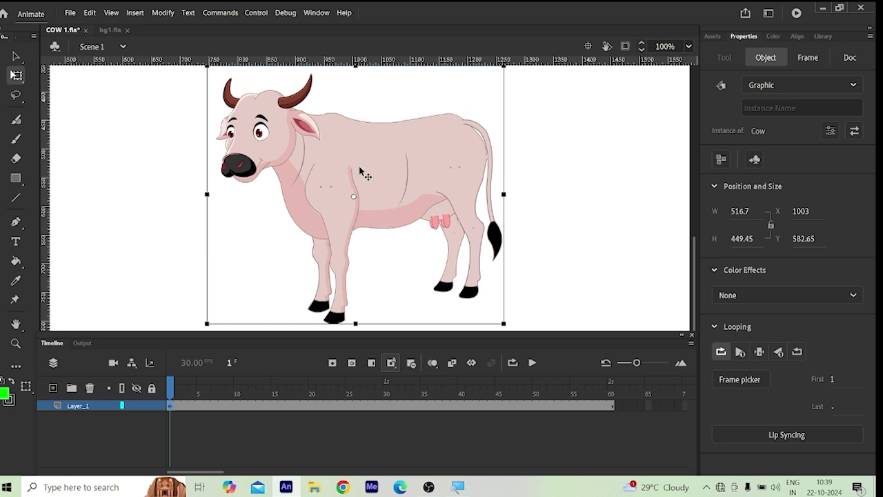
{"action": "double_click", "coordinate": [361, 172]}
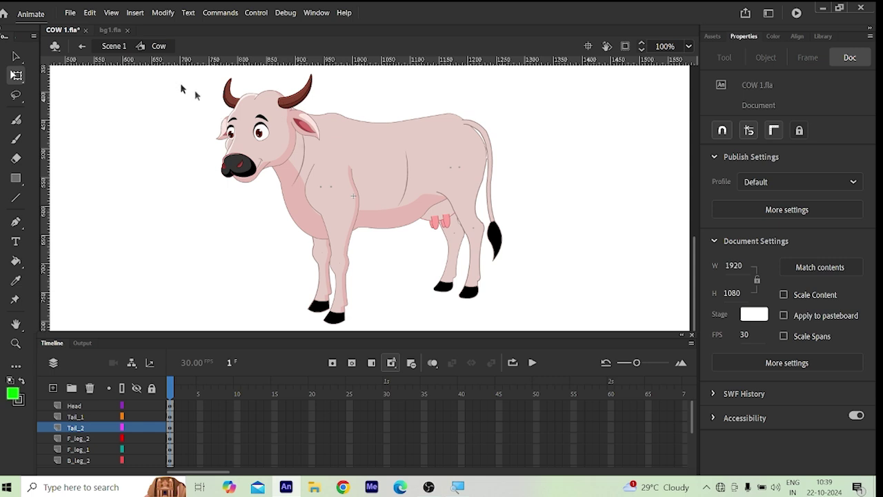
Step: Examine the separate head, front leg and body parts inside the Cow symbol and the layers they sit on
{"action": "left_click_drag", "start_coordinate": [180, 85], "coordinate": [505, 323]}
{"action": "right_click", "coordinate": [351, 152]}
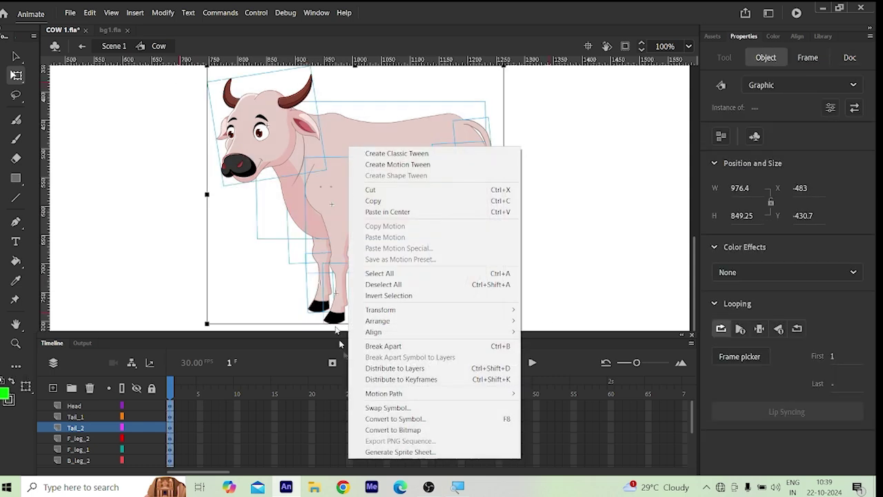
{"action": "left_click", "coordinate": [125, 196]}
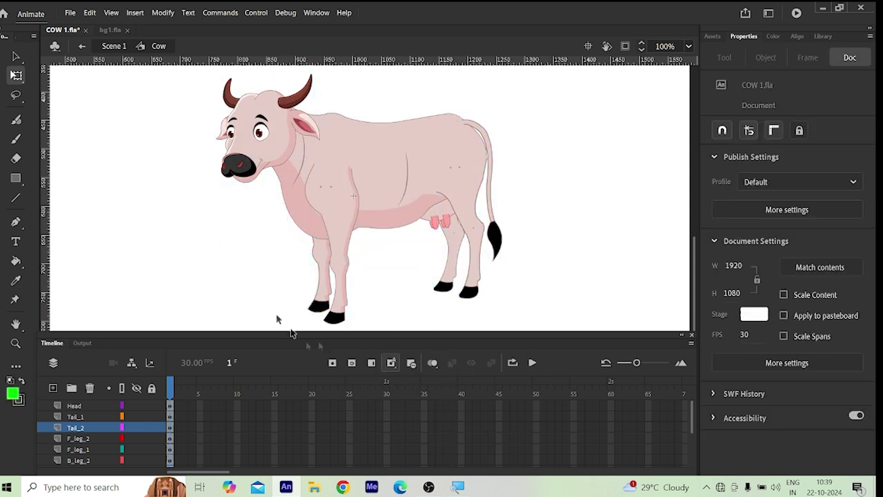
{"action": "left_click", "coordinate": [93, 405]}
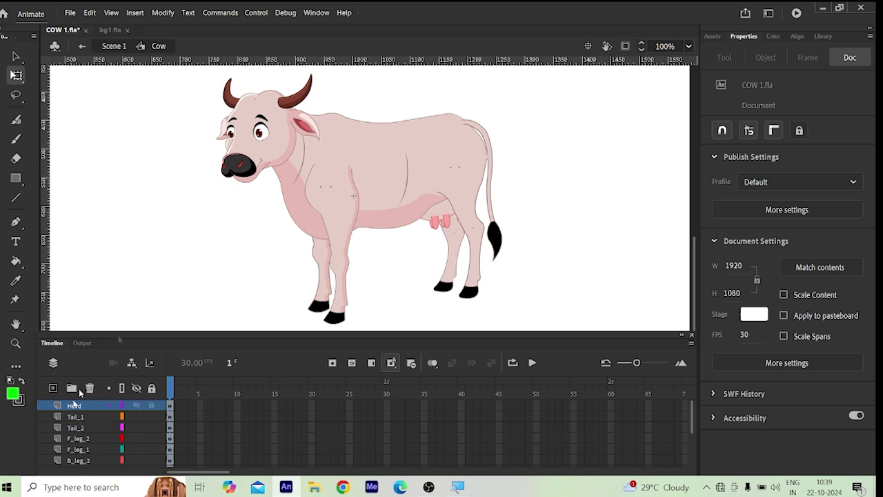
{"action": "left_click", "coordinate": [266, 173]}
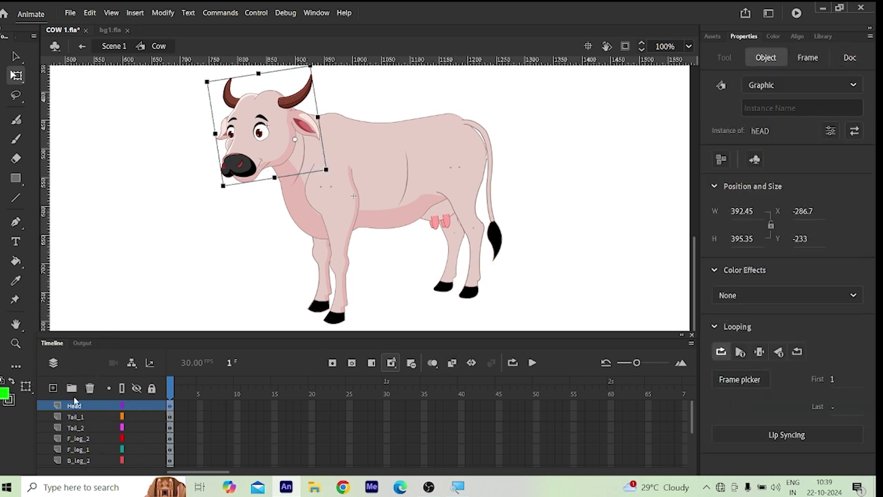
{"action": "left_click", "coordinate": [348, 242]}
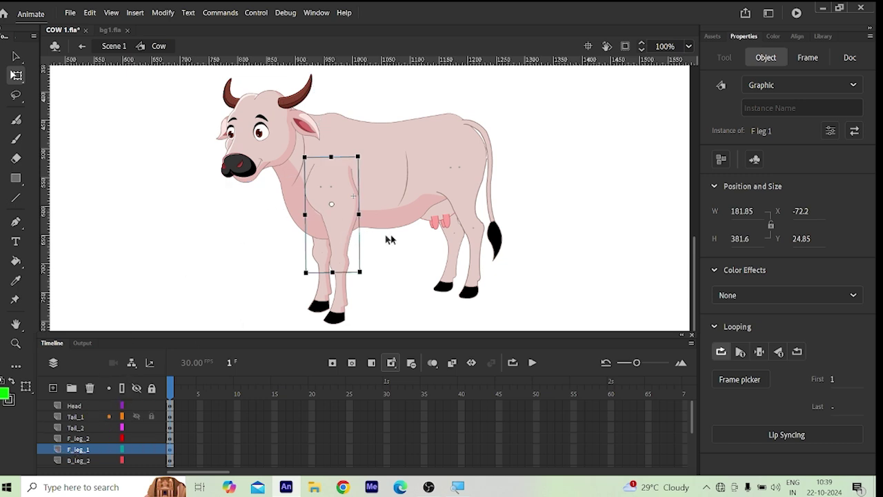
{"action": "left_click", "coordinate": [388, 159]}
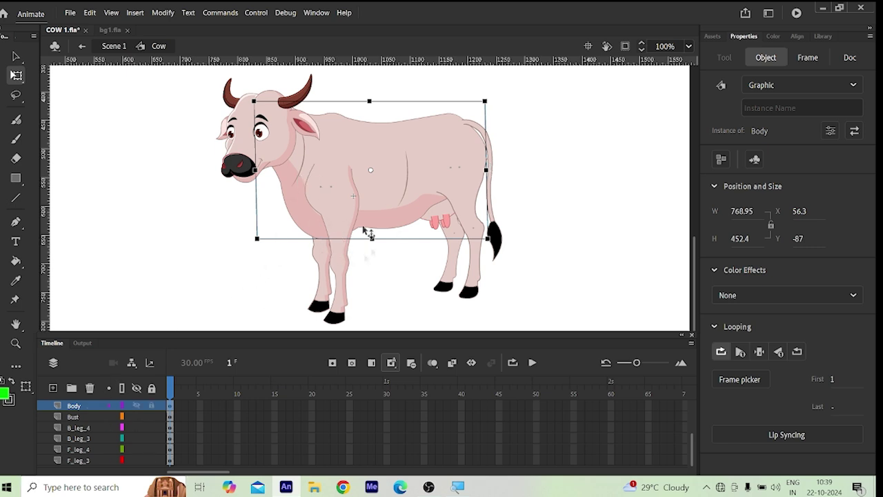
{"action": "left_click", "coordinate": [361, 278]}
{"action": "left_click", "coordinate": [336, 243]}
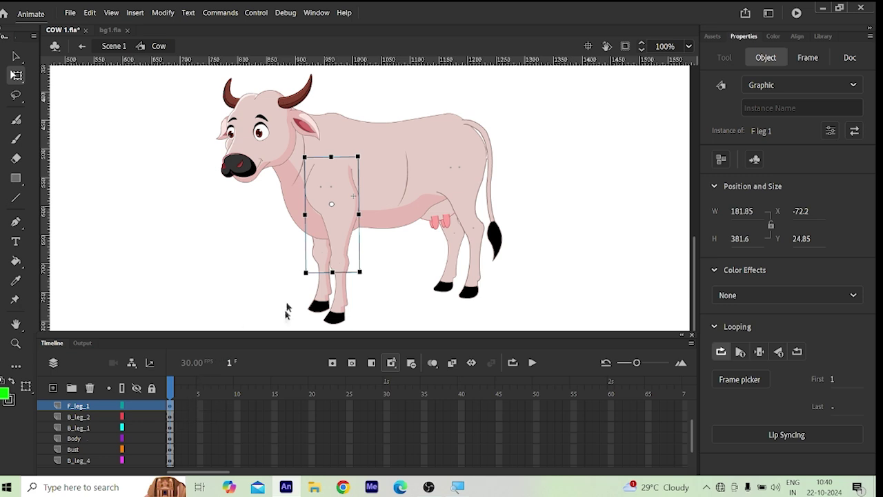
Step: Add a new layer named "line" and place it below F_leg_3 at the bottom of the layer stack
{"action": "scroll", "coordinate": [366, 200], "scroll_direction": "down", "scroll_amount": 3}
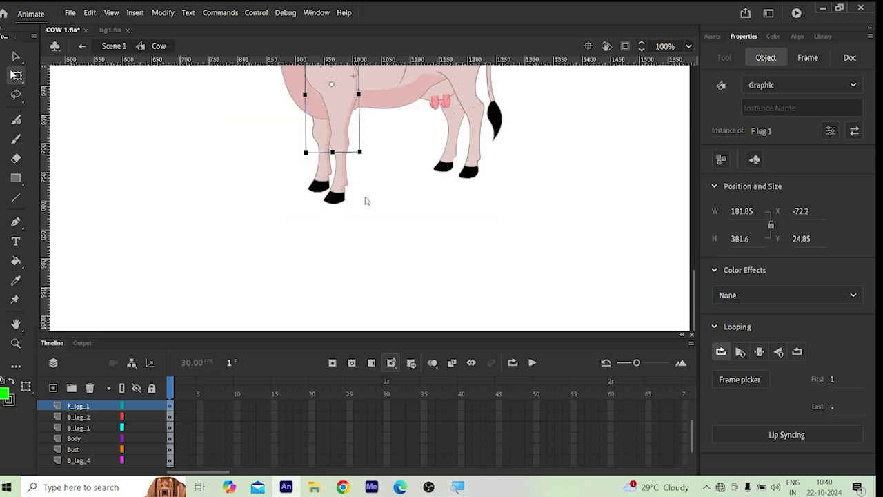
{"action": "scroll", "coordinate": [354, 148], "scroll_direction": "up", "scroll_amount": 3}
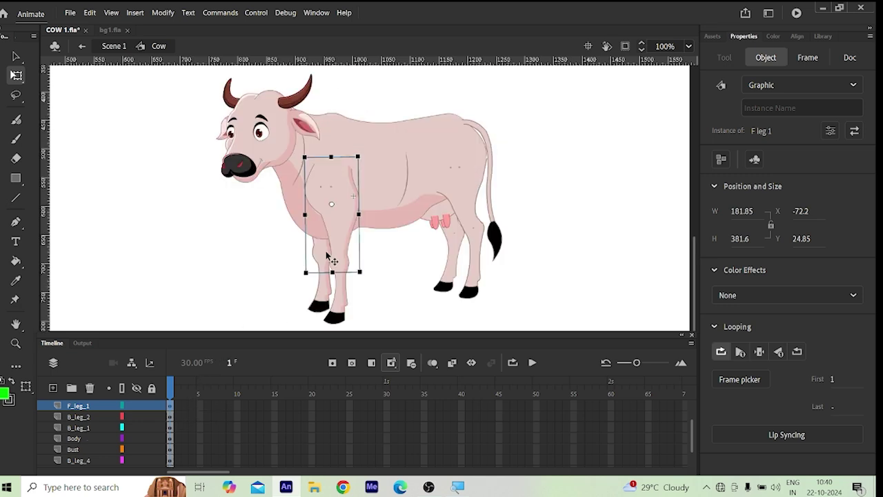
{"action": "scroll", "coordinate": [338, 242], "scroll_direction": "down", "scroll_amount": 3}
{"action": "scroll", "coordinate": [124, 417], "scroll_direction": "down", "scroll_amount": 1}
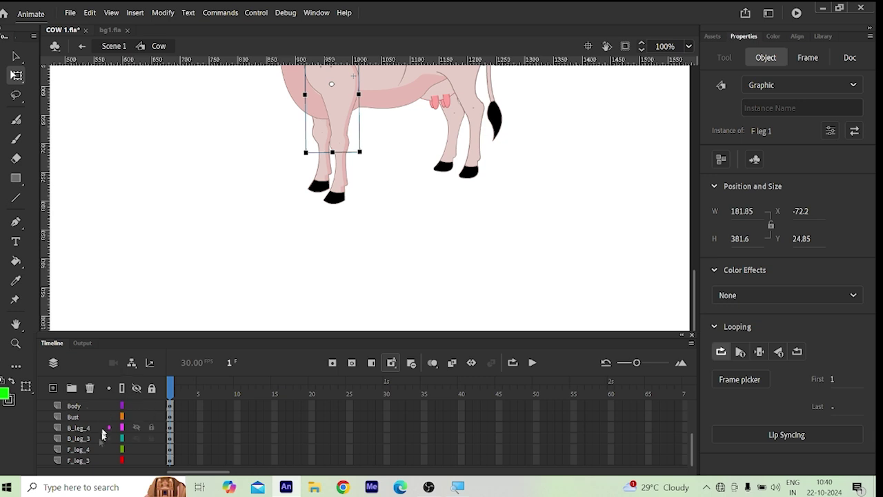
{"action": "left_click", "coordinate": [81, 460]}
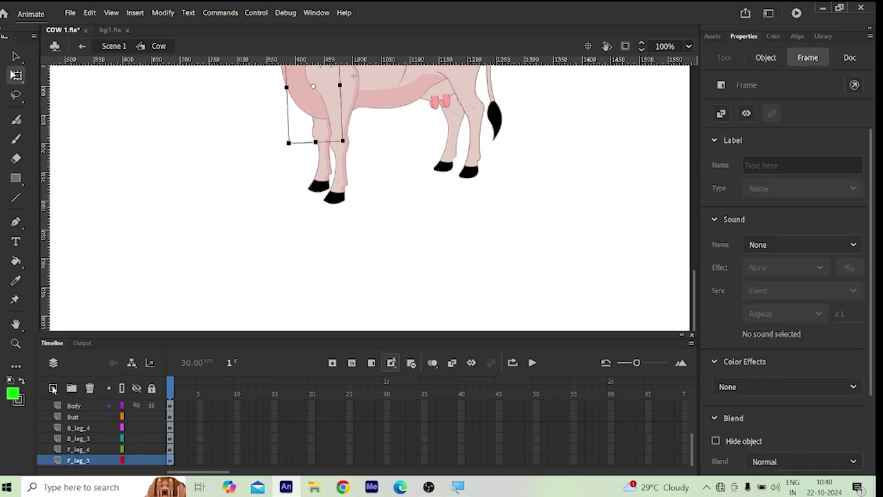
{"action": "left_click", "coordinate": [53, 388]}
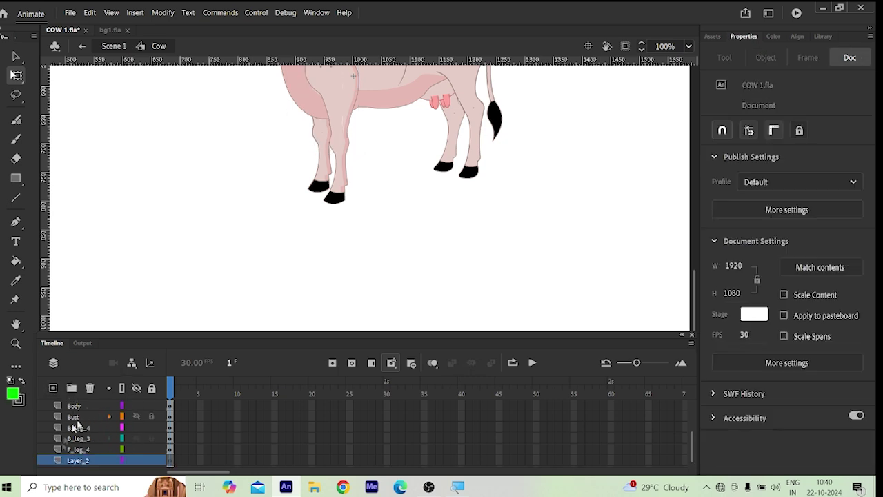
{"action": "double_click", "coordinate": [76, 461]}
{"action": "type", "text": "lin"}
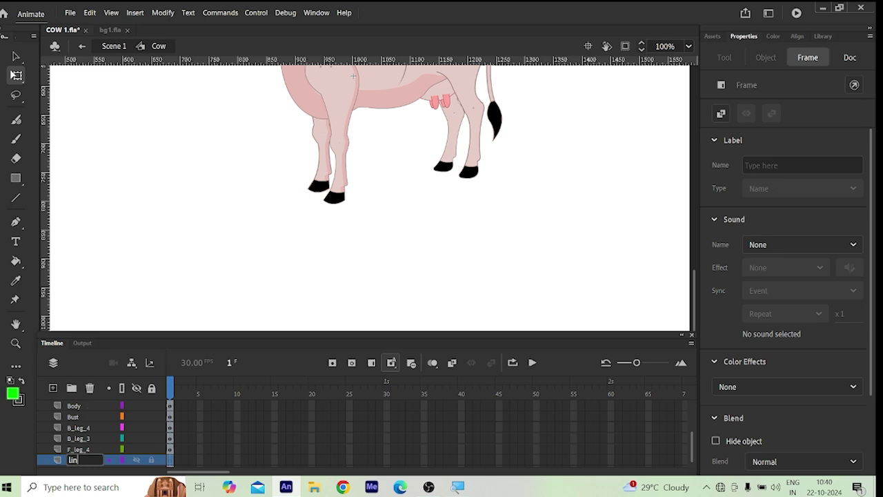
{"action": "type", "text": "e"}
{"action": "key", "text": "Return"}
{"action": "scroll", "coordinate": [80, 456], "scroll_direction": "down", "scroll_amount": 1}
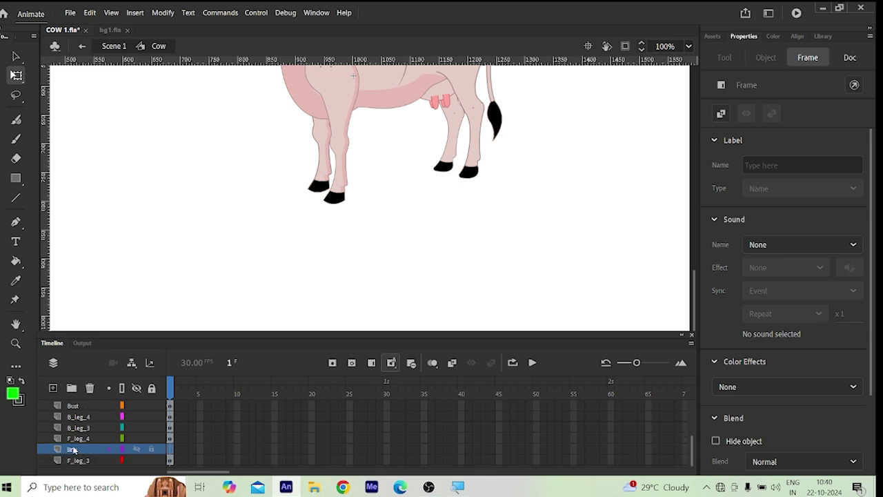
{"action": "left_click_drag", "start_coordinate": [76, 452], "coordinate": [80, 469]}
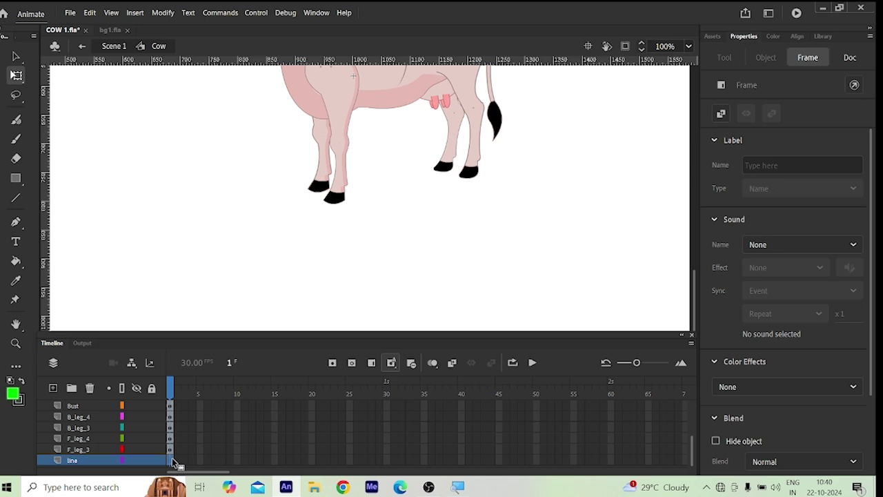
Step: Draw a long straight ground line under the cow and tilt it by its endpoints to follow the far front and back hooves
{"action": "left_click", "coordinate": [16, 198]}
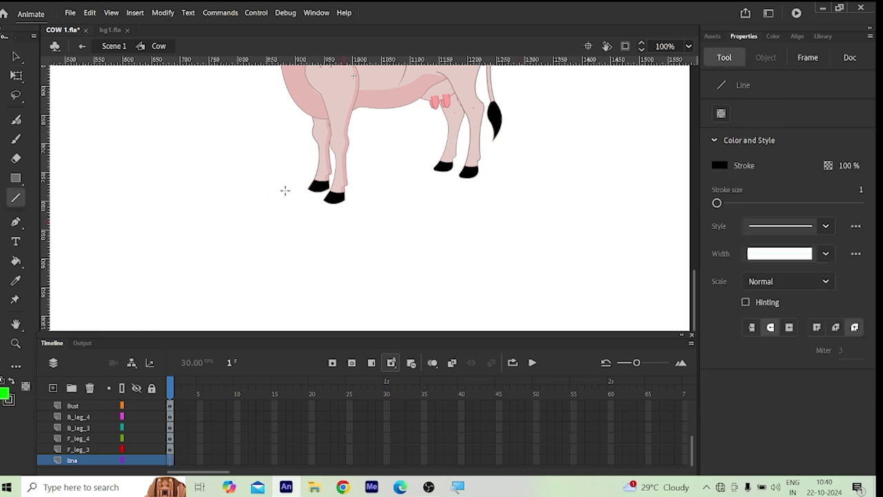
{"action": "left_click_drag", "start_coordinate": [171, 176], "coordinate": [575, 171]}
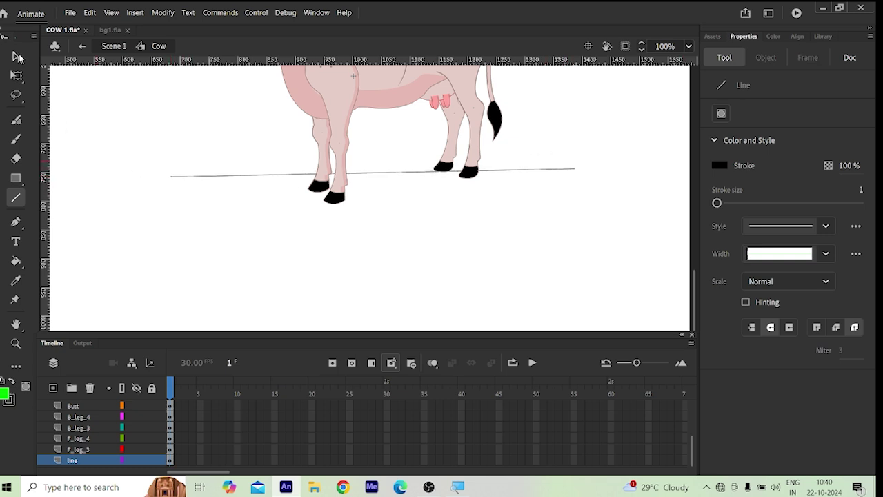
{"action": "left_click", "coordinate": [17, 56]}
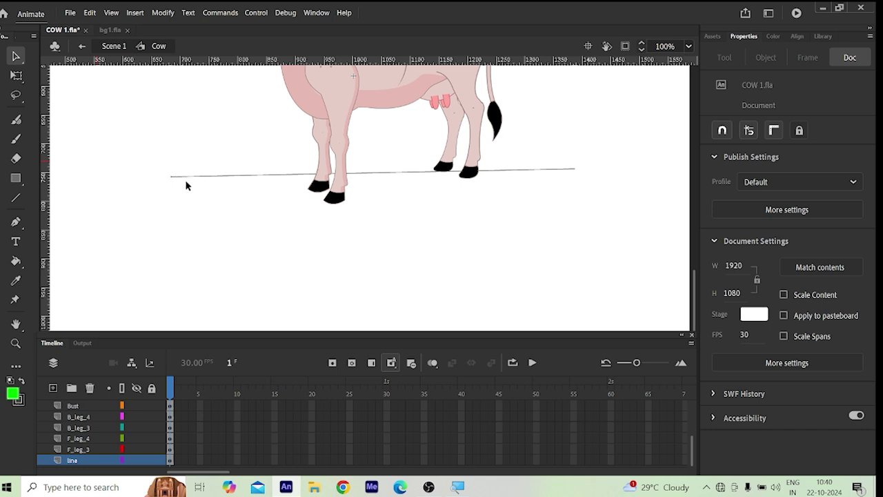
{"action": "left_click_drag", "start_coordinate": [170, 177], "coordinate": [204, 195]}
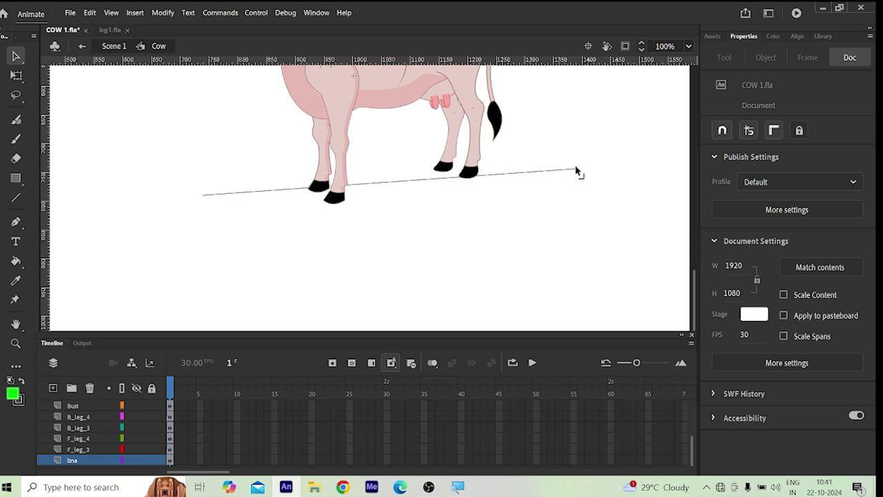
{"action": "left_click_drag", "start_coordinate": [573, 169], "coordinate": [572, 154]}
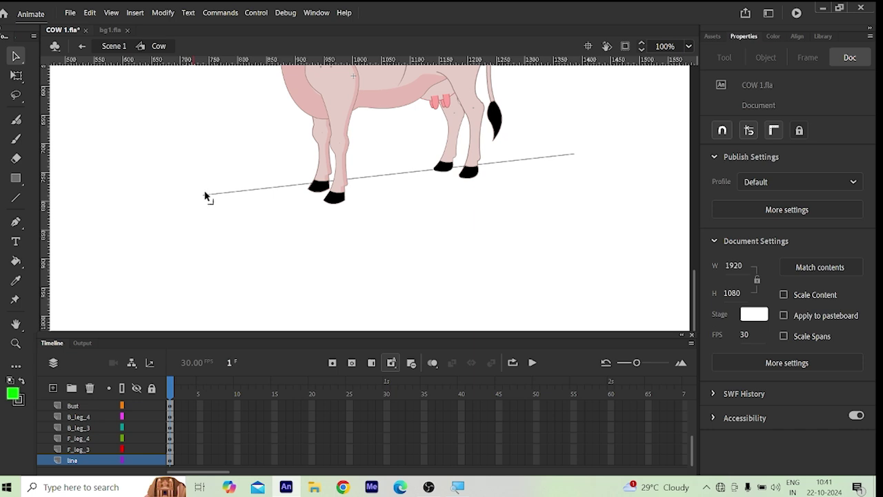
{"action": "left_click_drag", "start_coordinate": [204, 199], "coordinate": [212, 201]}
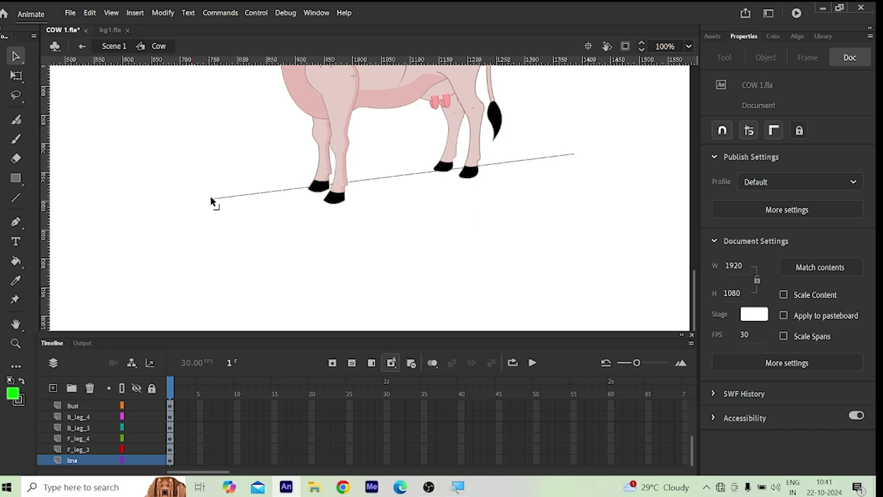
Step: Duplicate the ground line just below the original, angle the copy along the near hooves, and lock the line layer
{"action": "left_click", "coordinate": [280, 195]}
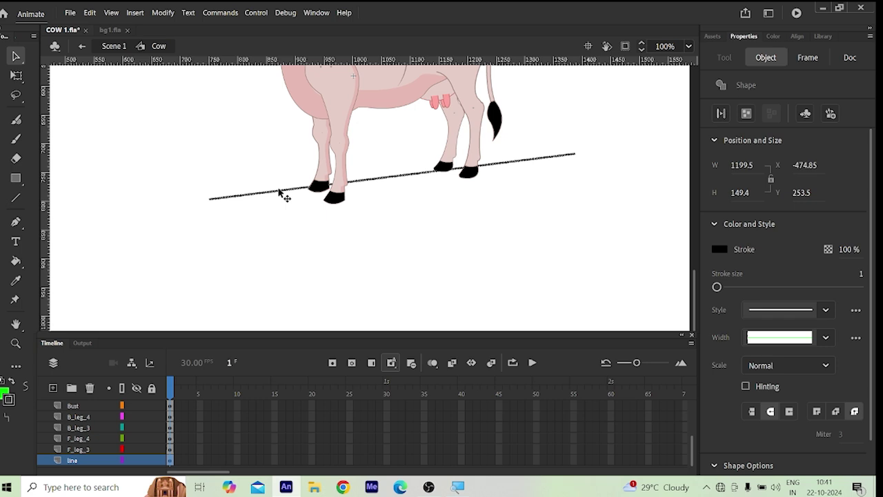
{"action": "left_click_drag", "start_coordinate": [280, 195], "coordinate": [287, 210]}
{"action": "left_click", "coordinate": [563, 224]}
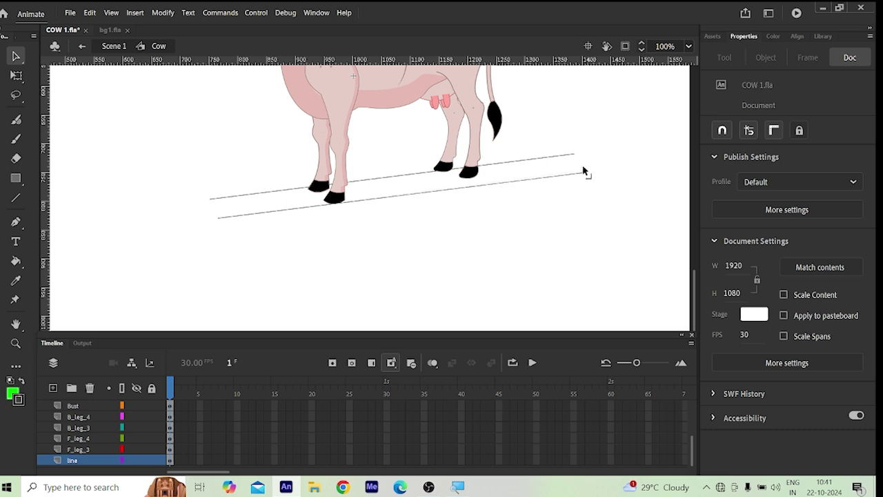
{"action": "left_click_drag", "start_coordinate": [583, 173], "coordinate": [582, 163]}
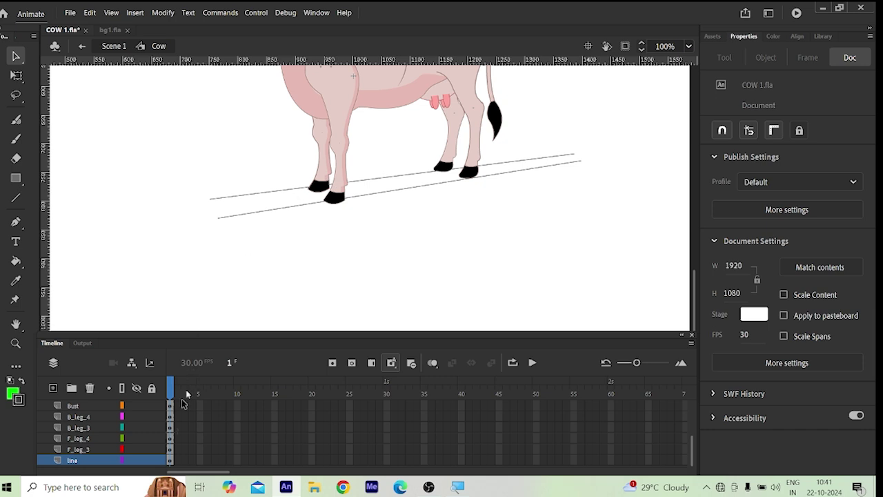
{"action": "left_click", "coordinate": [152, 460]}
Step: Rotate both parts of the near front leg, F leg 1 and the lower leg, forward together around a pivot at the shoulder
{"action": "left_click", "coordinate": [344, 123]}
{"action": "scroll", "coordinate": [353, 144], "scroll_direction": "up", "scroll_amount": 3}
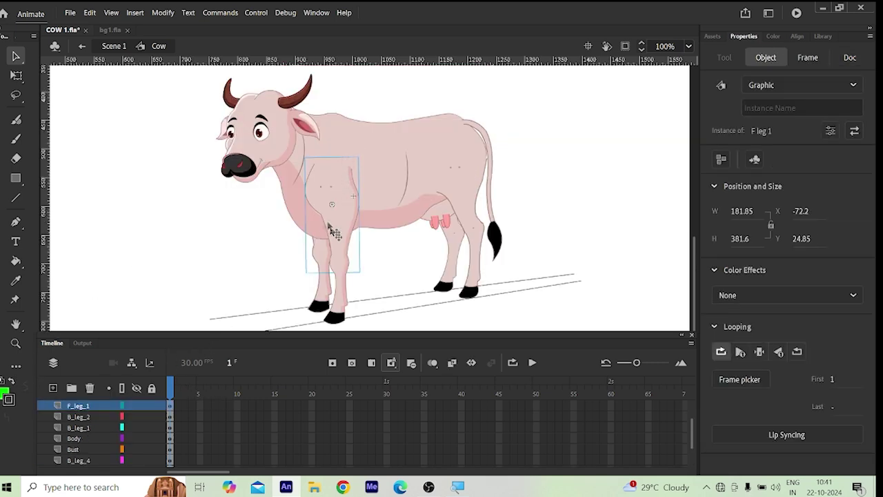
{"action": "left_click", "coordinate": [343, 292]}
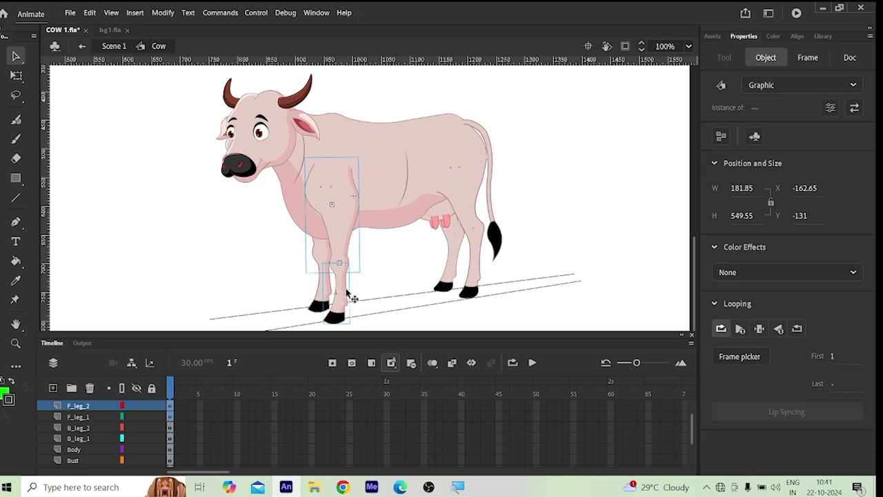
{"action": "key", "text": "q"}
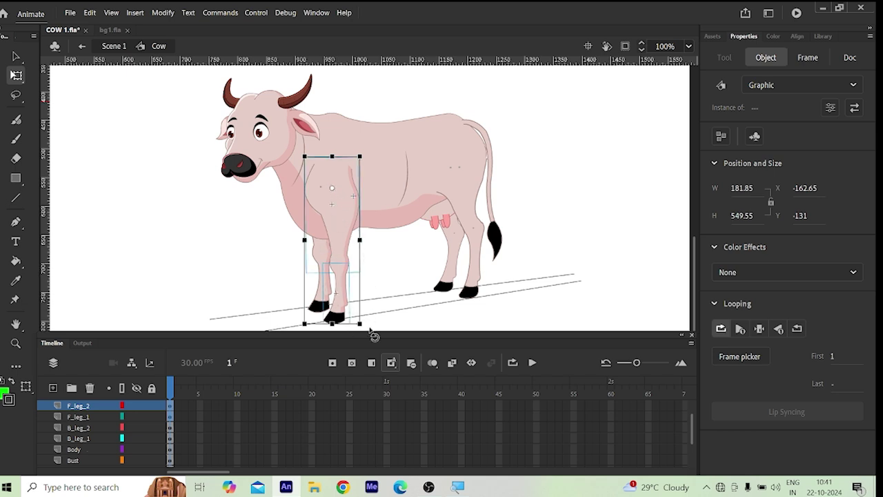
{"action": "left_click_drag", "start_coordinate": [373, 335], "coordinate": [301, 348]}
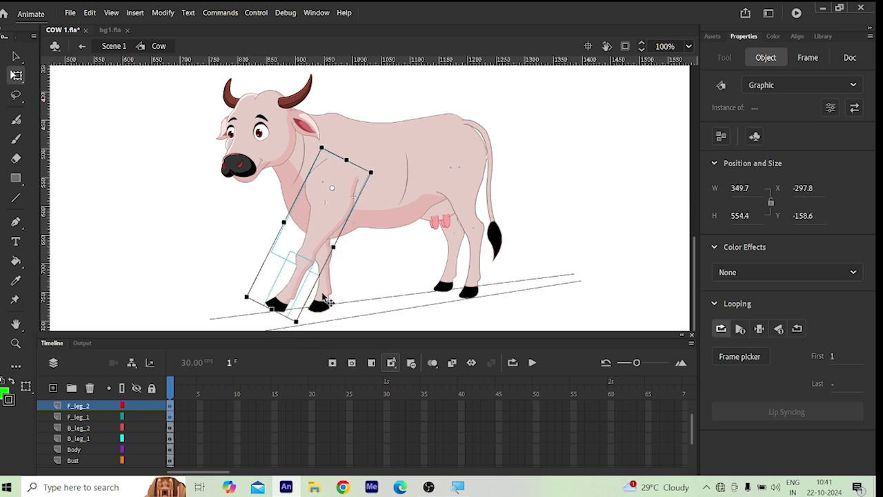
Step: Rotate both parts of the far front leg, F_leg_3 and F_leg_4, backward together around a pivot at the shoulder
{"action": "left_click", "coordinate": [323, 298]}
{"action": "scroll", "coordinate": [328, 274], "scroll_direction": "up", "scroll_amount": 5}
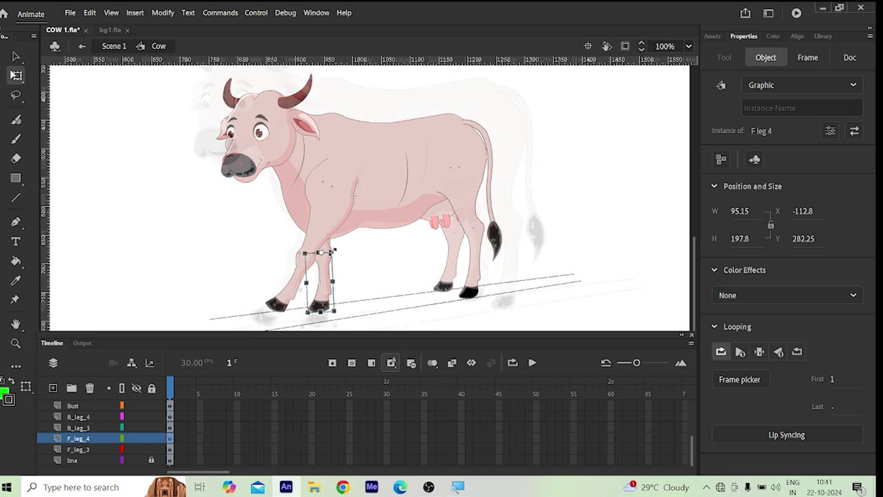
{"action": "left_click", "coordinate": [336, 240]}
{"action": "left_click", "coordinate": [326, 223], "text": "shift"}
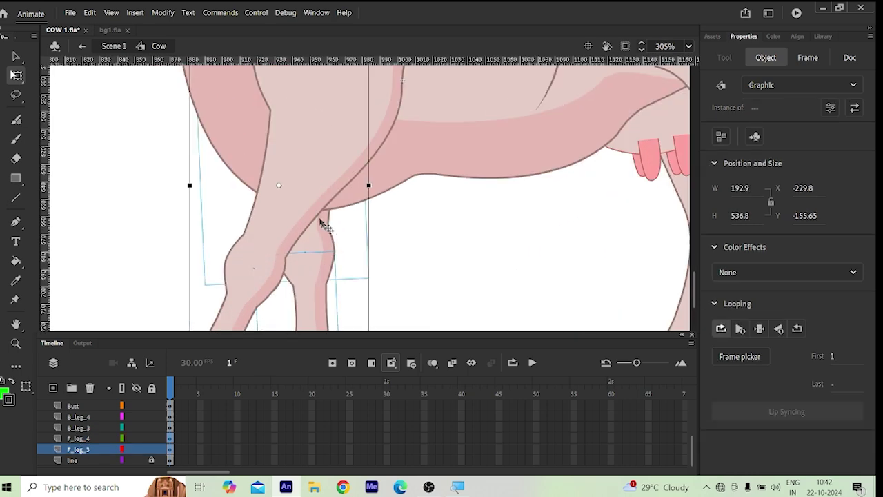
{"action": "scroll", "coordinate": [331, 233], "scroll_direction": "down", "scroll_amount": 3}
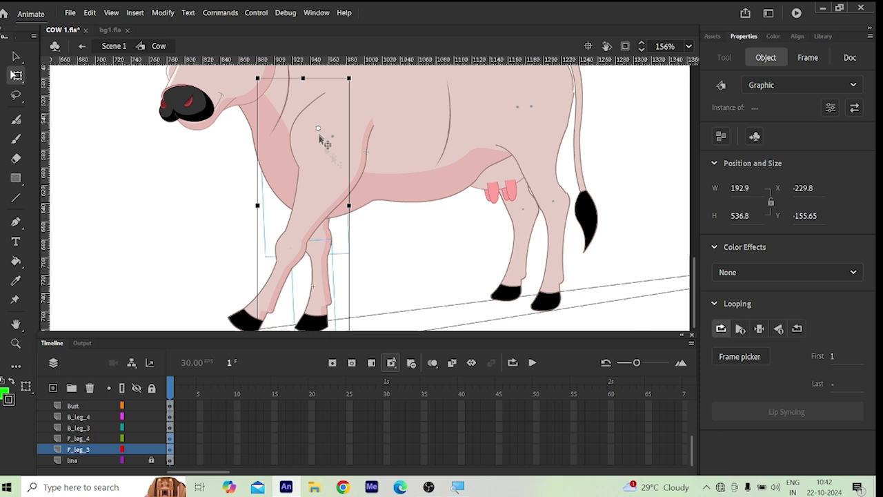
{"action": "scroll", "coordinate": [345, 208], "scroll_direction": "down", "scroll_amount": 3}
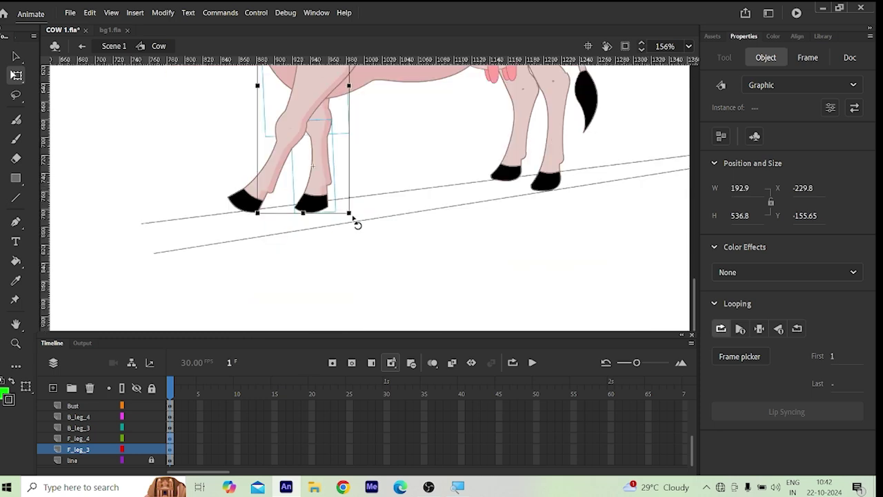
{"action": "left_click_drag", "start_coordinate": [372, 223], "coordinate": [414, 195]}
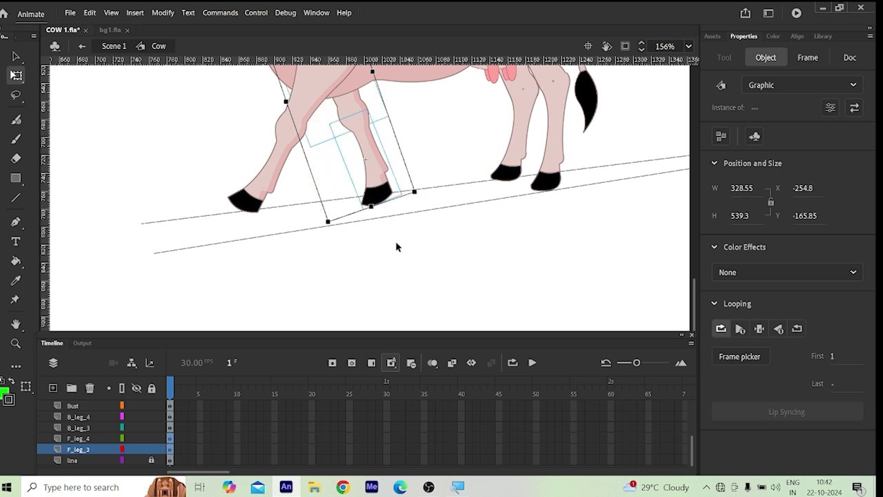
Step: Rotate both parts of the near front leg slightly further forward around the shoulder pivot
{"action": "left_click", "coordinate": [260, 191]}
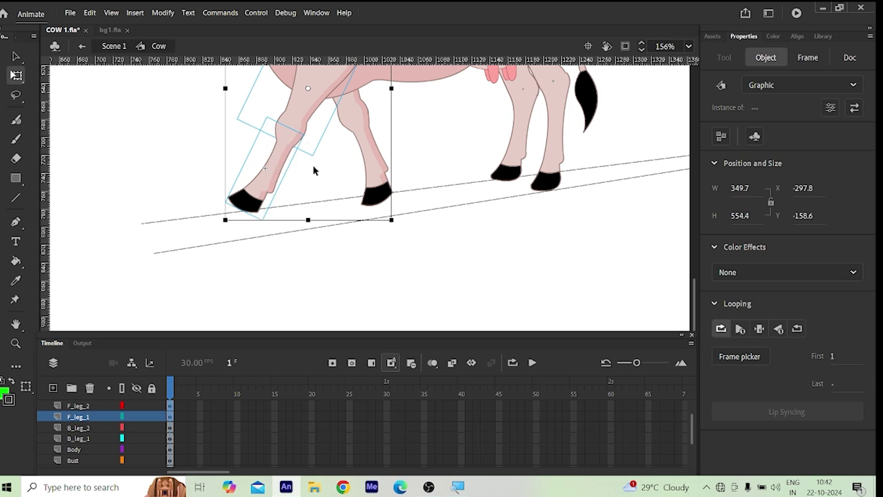
{"action": "scroll", "coordinate": [315, 170], "scroll_direction": "up", "scroll_amount": 3}
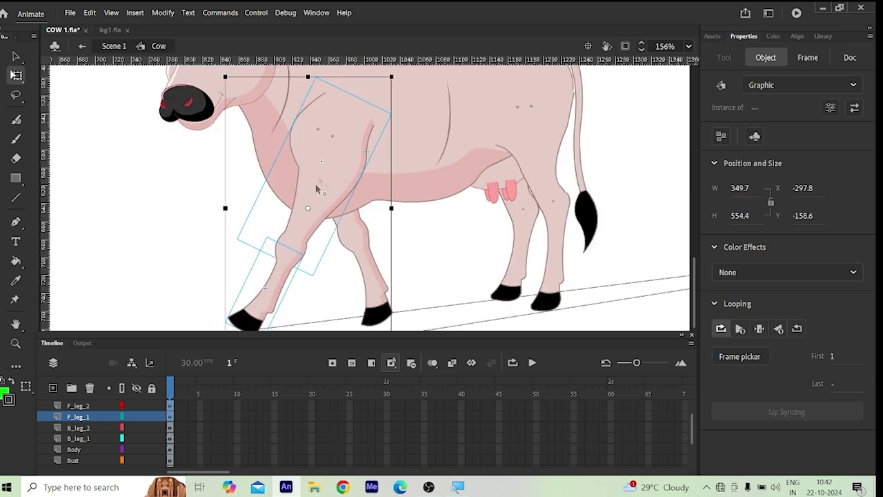
{"action": "scroll", "coordinate": [332, 152], "scroll_direction": "down", "scroll_amount": 3}
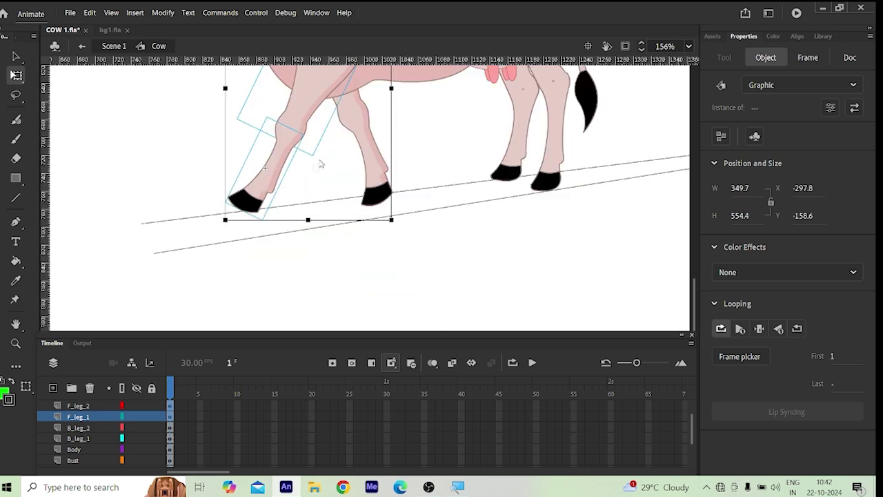
{"action": "left_click_drag", "start_coordinate": [225, 231], "coordinate": [221, 223]}
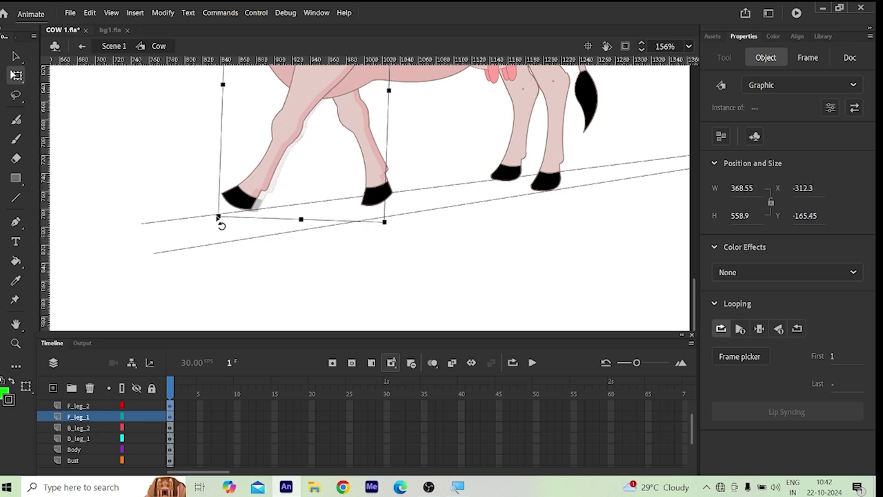
{"action": "left_click", "coordinate": [323, 254]}
{"action": "scroll", "coordinate": [359, 215], "scroll_direction": "up", "scroll_amount": 3}
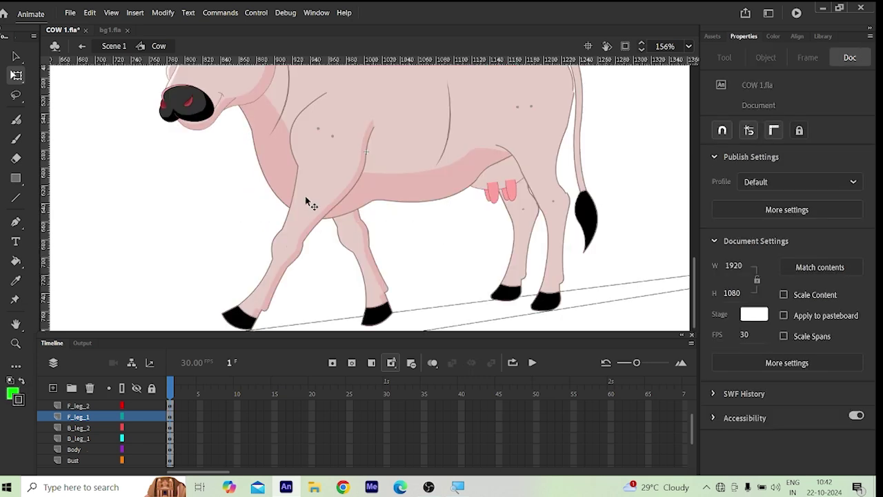
Step: Rotate both parts of the near back leg backward together around a pivot at the hip, placing its hoof near the ground lines
{"action": "scroll", "coordinate": [307, 207], "scroll_direction": "down", "scroll_amount": 3}
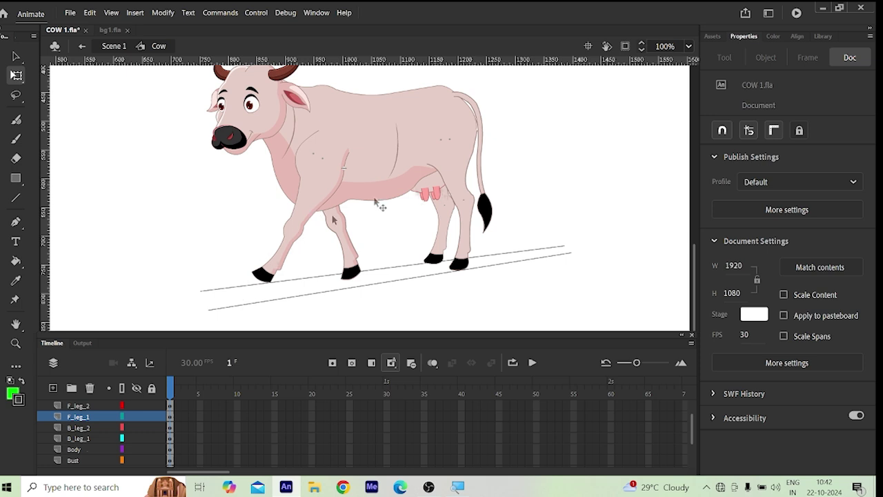
{"action": "left_click", "coordinate": [455, 209]}
{"action": "left_click", "coordinate": [461, 249]}
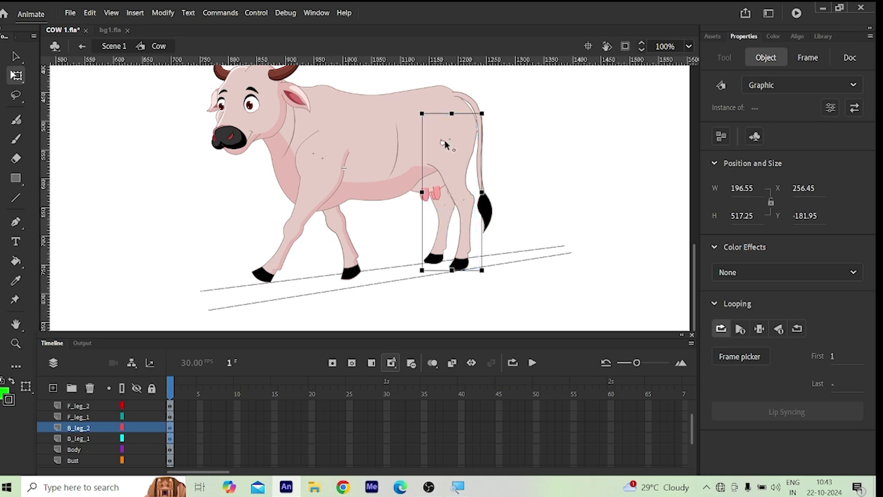
{"action": "left_click_drag", "start_coordinate": [445, 144], "coordinate": [453, 142]}
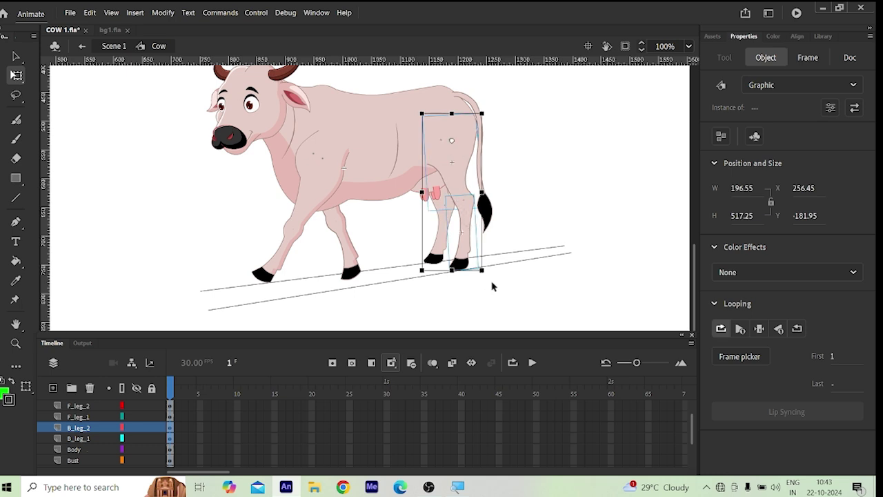
{"action": "left_click_drag", "start_coordinate": [483, 282], "coordinate": [515, 266]}
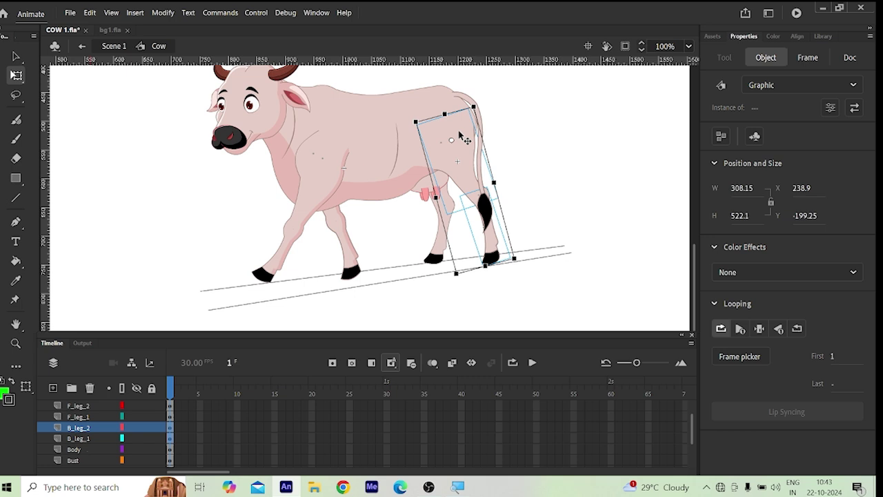
Step: Nudge the rotated near back leg horizontally toward the tail until its upper edge lines up with the rump outline
{"action": "key", "text": "Right"}
{"action": "key", "text": "Right"}
{"action": "key", "text": "Right"}
{"action": "key", "text": "Right"}
{"action": "key", "text": "Right"}
{"action": "key", "text": "Right"}
{"action": "key", "text": "Right"}
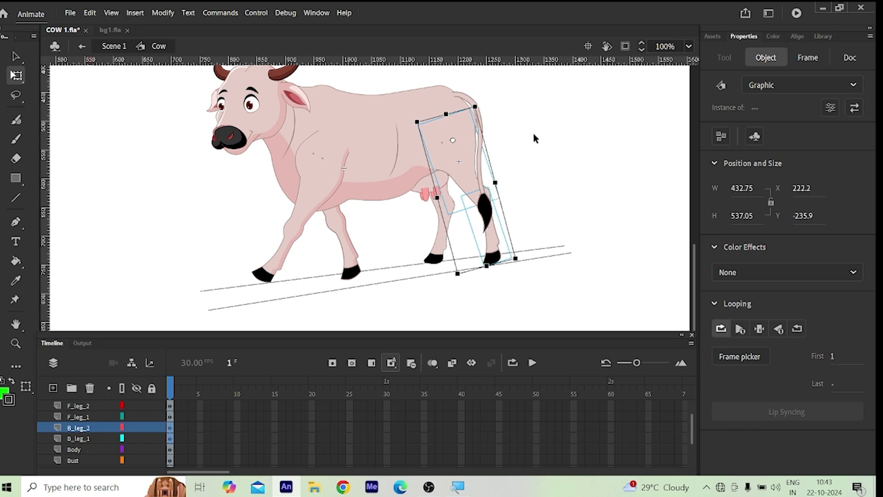
{"action": "key", "text": "Right"}
{"action": "key", "text": "Right"}
{"action": "key", "text": "Right"}
{"action": "key", "text": "Right"}
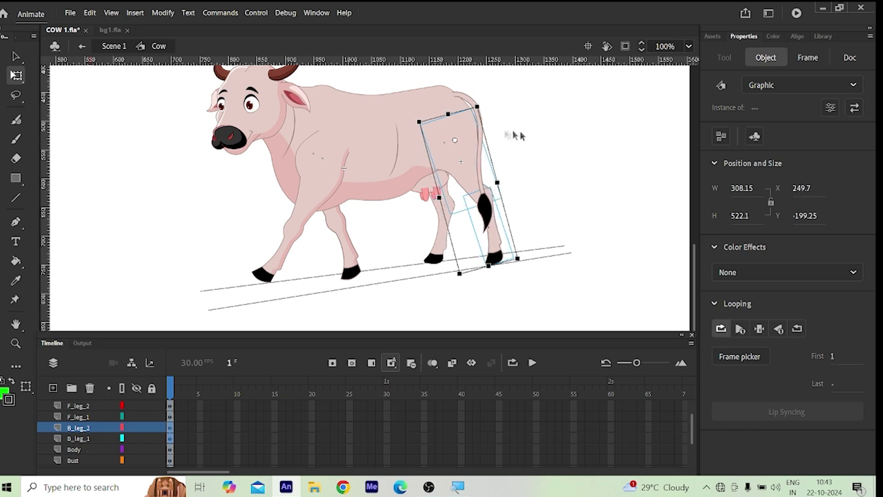
{"action": "scroll", "coordinate": [462, 125], "scroll_direction": "up", "scroll_amount": 5}
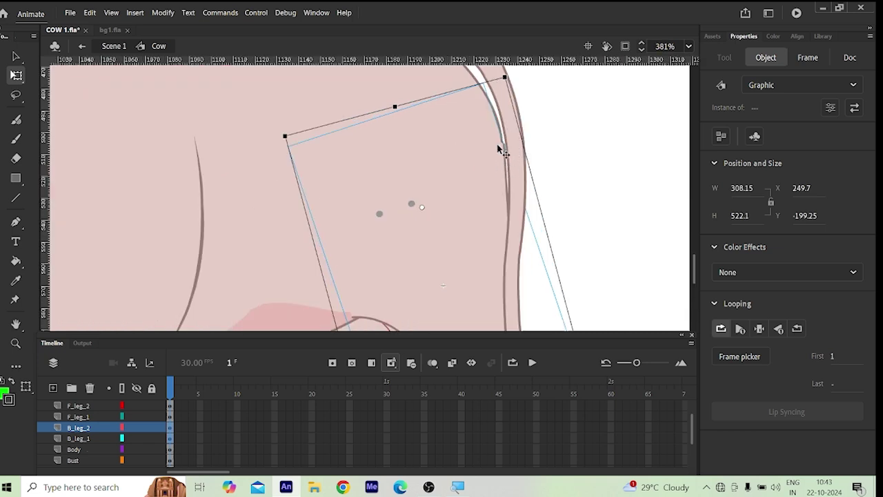
{"action": "key", "text": "Left"}
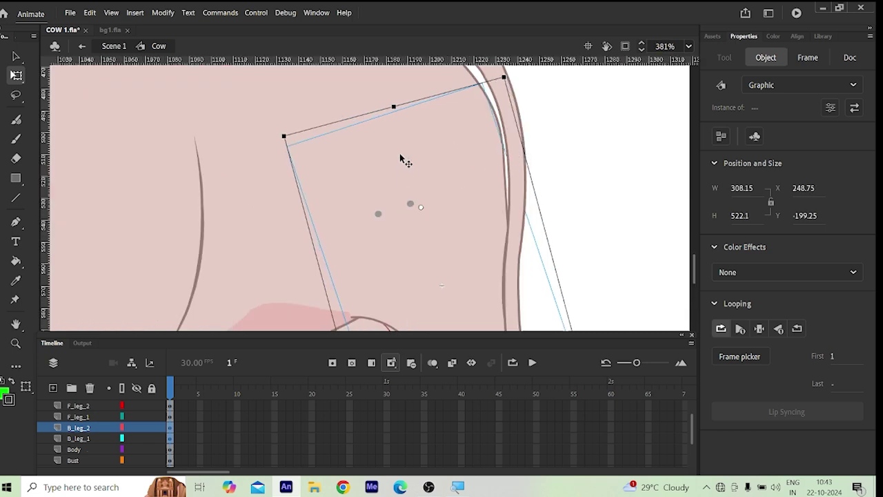
{"action": "key", "text": "Left"}
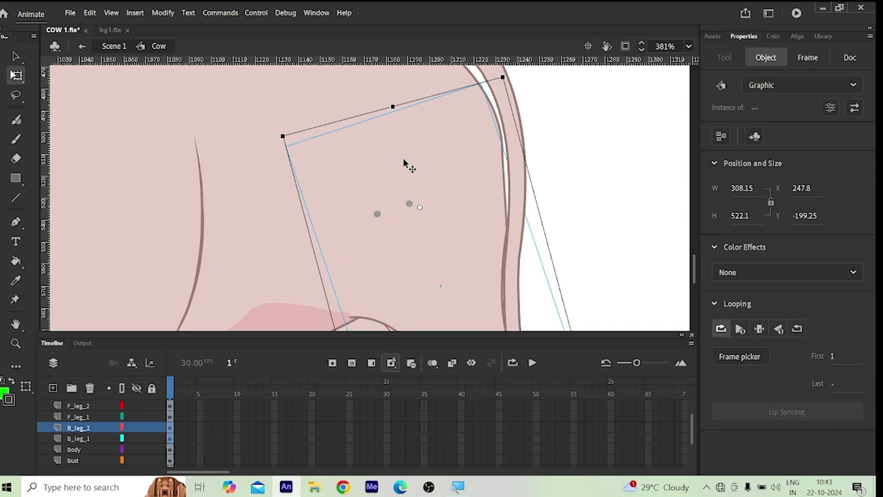
{"action": "scroll", "coordinate": [409, 161], "scroll_direction": "down", "scroll_amount": 5}
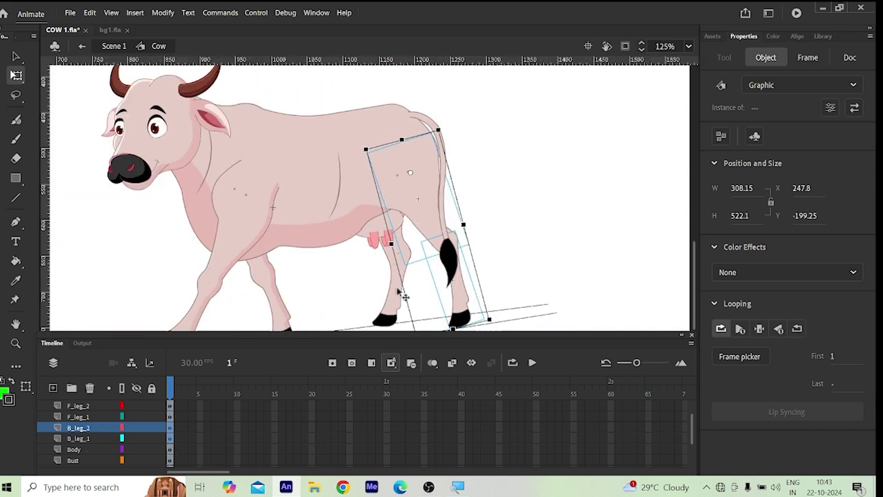
Step: Rotate both parts of the far back leg, B_leg_3 and B_leg_4, forward together around a pivot at the hip
{"action": "left_click", "coordinate": [399, 293]}
{"action": "left_click", "coordinate": [410, 245]}
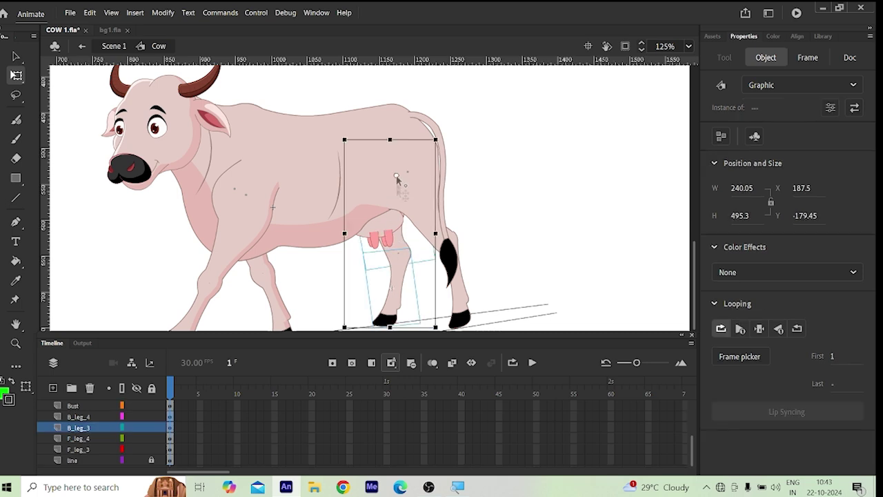
{"action": "scroll", "coordinate": [389, 230], "scroll_direction": "down", "scroll_amount": 3}
{"action": "scroll", "coordinate": [382, 178], "scroll_direction": "up", "scroll_amount": 3}
{"action": "scroll", "coordinate": [379, 176], "scroll_direction": "down", "scroll_amount": 3}
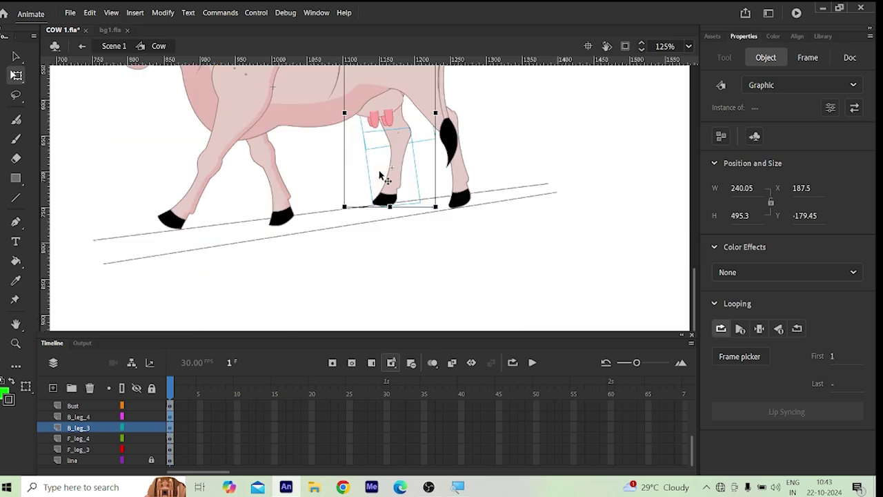
{"action": "scroll", "coordinate": [379, 171], "scroll_direction": "down", "scroll_amount": 1}
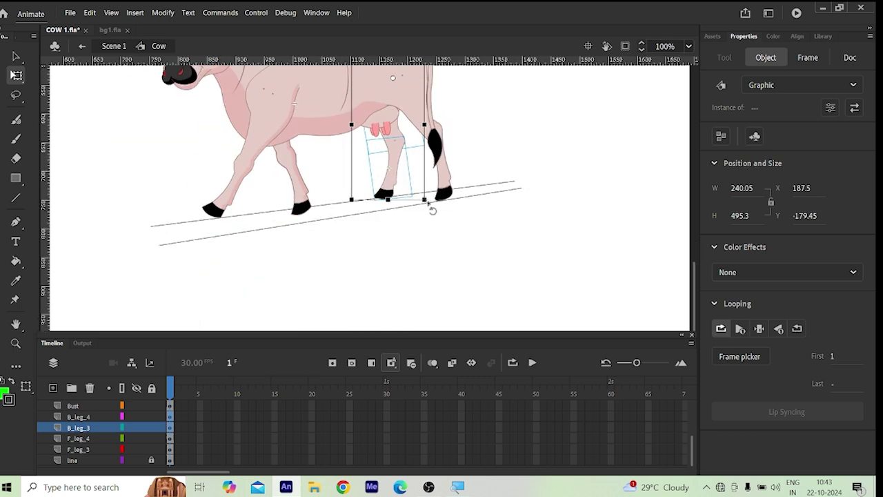
{"action": "left_click_drag", "start_coordinate": [426, 206], "coordinate": [393, 223]}
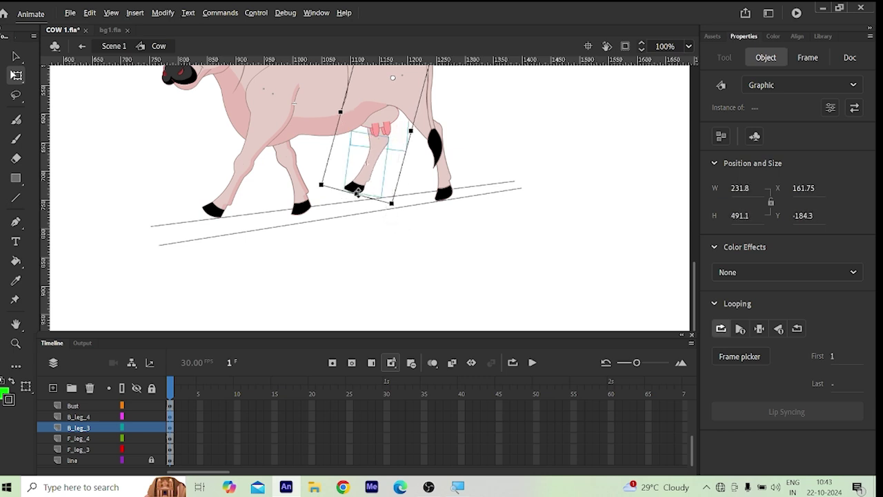
Step: Stretch the far back leg slightly downward so its hoof reaches the upper ground line, then deselect it
{"action": "left_click_drag", "start_coordinate": [357, 192], "coordinate": [357, 200]}
{"action": "key", "text": "ctrl+z"}
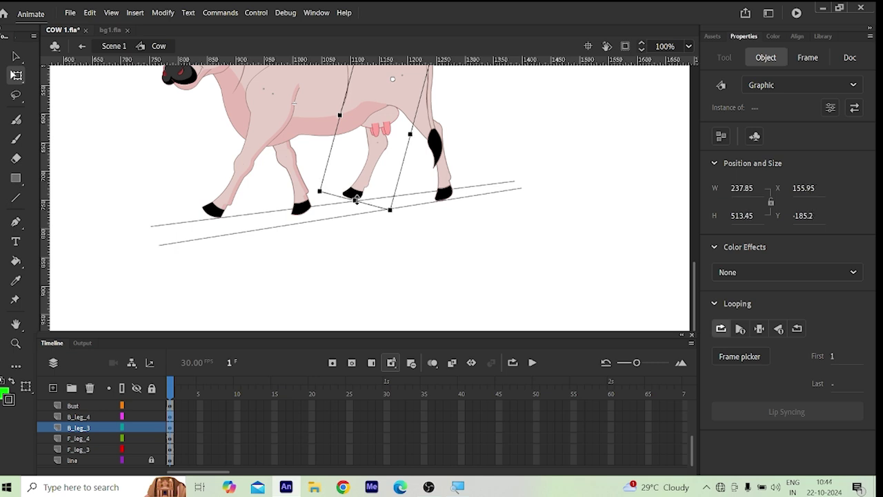
{"action": "key", "text": "ctrl+z"}
{"action": "left_click", "coordinate": [416, 148]}
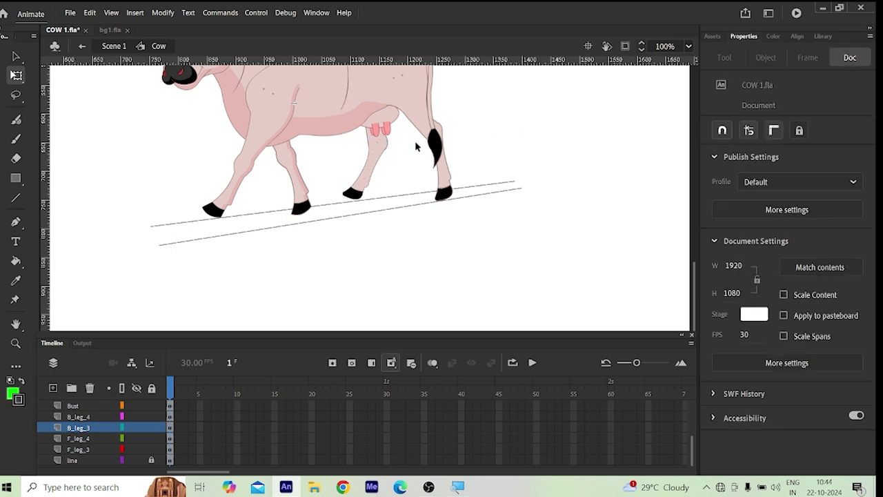
Step: Insert keyframes at frame 20 on all layers to hold the cow's starting walk pose
{"action": "scroll", "coordinate": [416, 148], "scroll_direction": "up", "scroll_amount": 5}
{"action": "scroll", "coordinate": [400, 148], "scroll_direction": "down", "scroll_amount": 3}
{"action": "scroll", "coordinate": [383, 147], "scroll_direction": "up", "scroll_amount": 2}
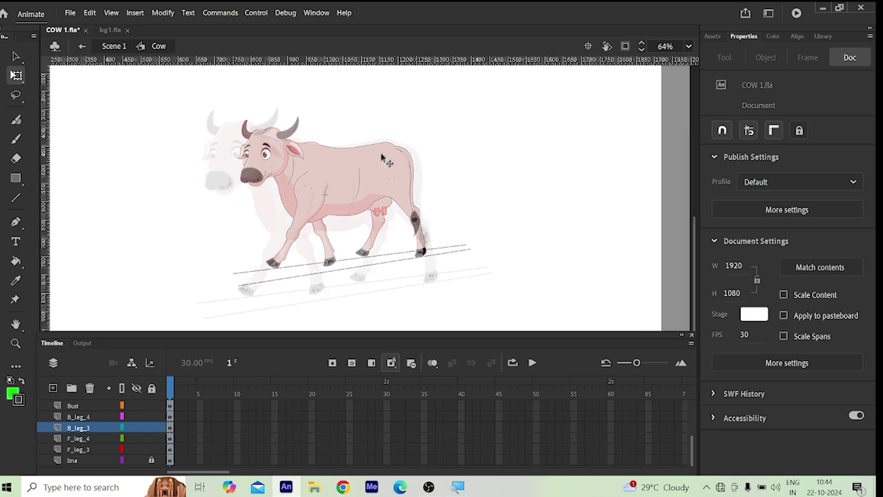
{"action": "scroll", "coordinate": [391, 160], "scroll_direction": "down", "scroll_amount": 2}
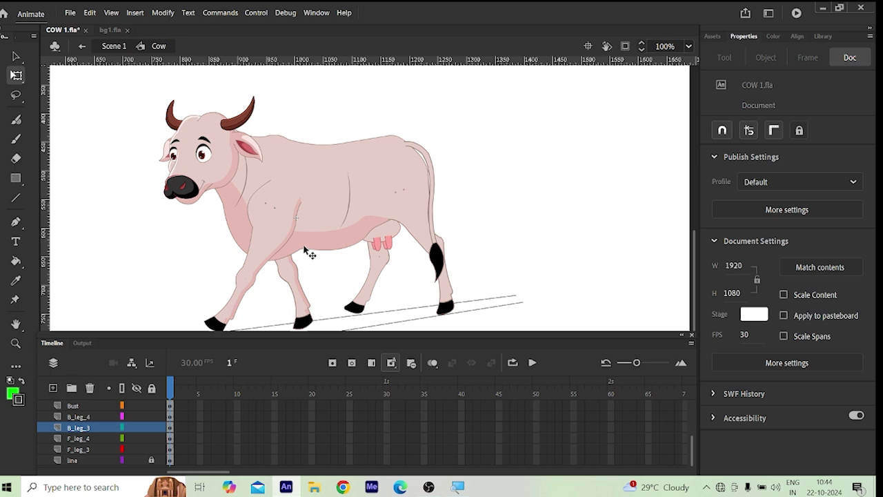
{"action": "scroll", "coordinate": [344, 210], "scroll_direction": "down", "scroll_amount": 3}
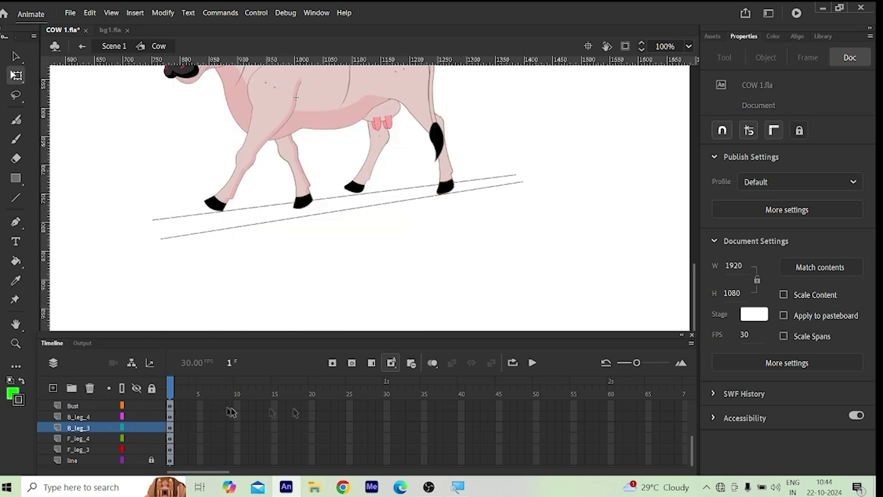
{"action": "left_click", "coordinate": [312, 390]}
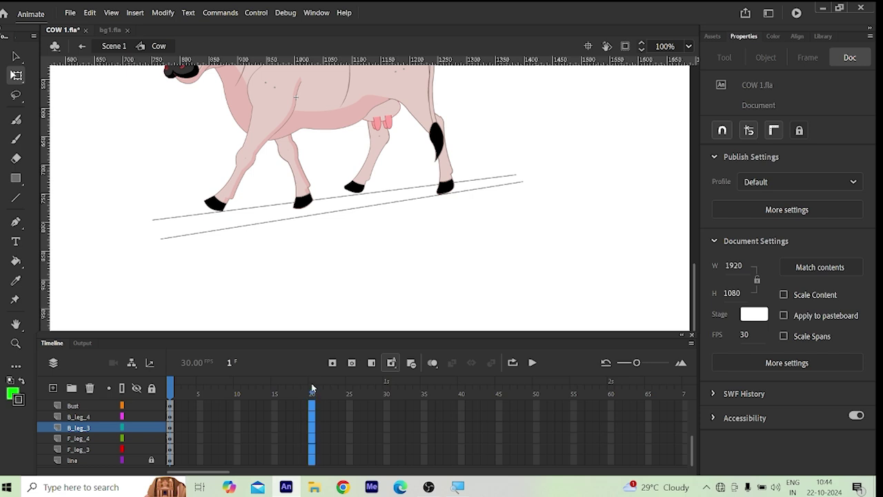
{"action": "key", "text": "F6"}
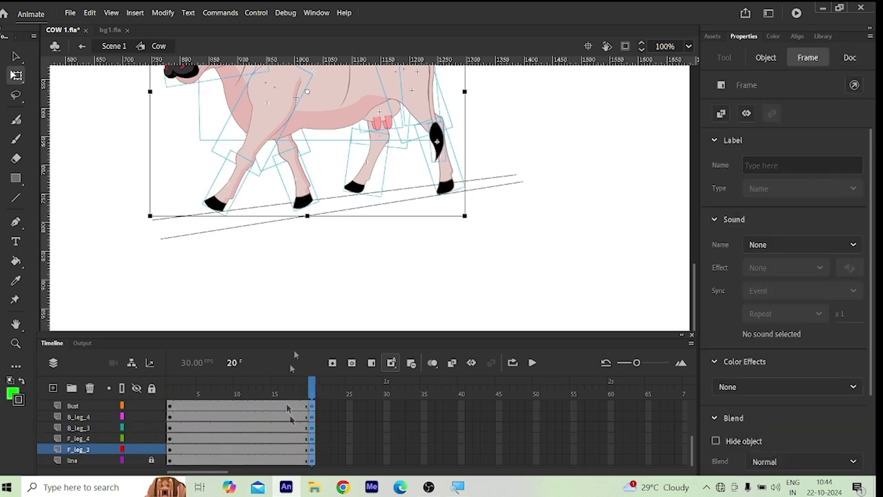
Step: Insert keyframes at frame 10 on all layers for the middle pose of the walk
{"action": "scroll", "coordinate": [359, 232], "scroll_direction": "up", "scroll_amount": 3}
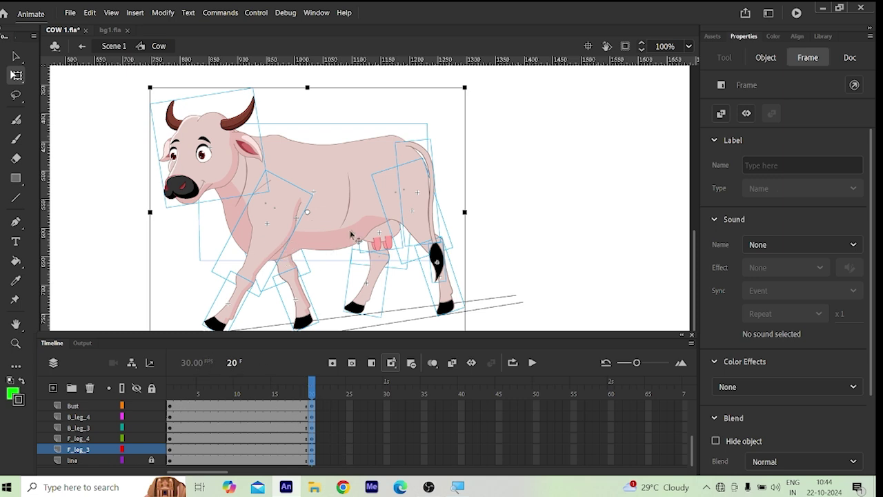
{"action": "left_click", "coordinate": [575, 223]}
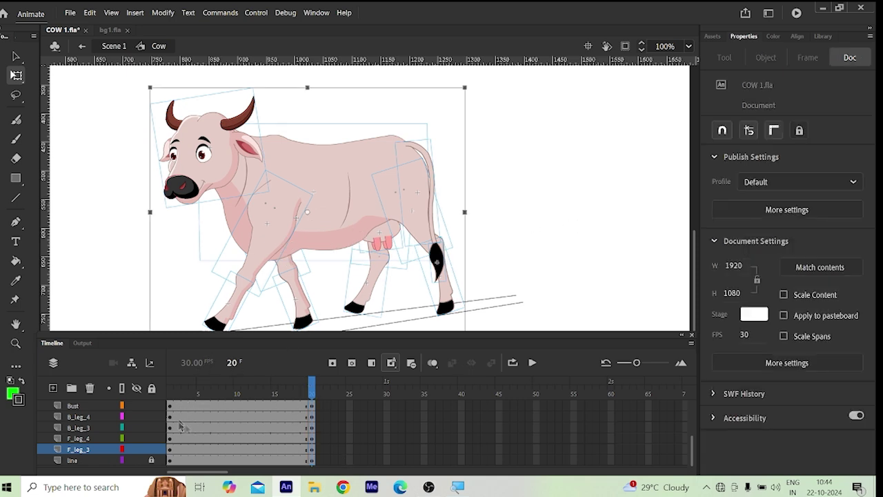
{"action": "left_click", "coordinate": [235, 393]}
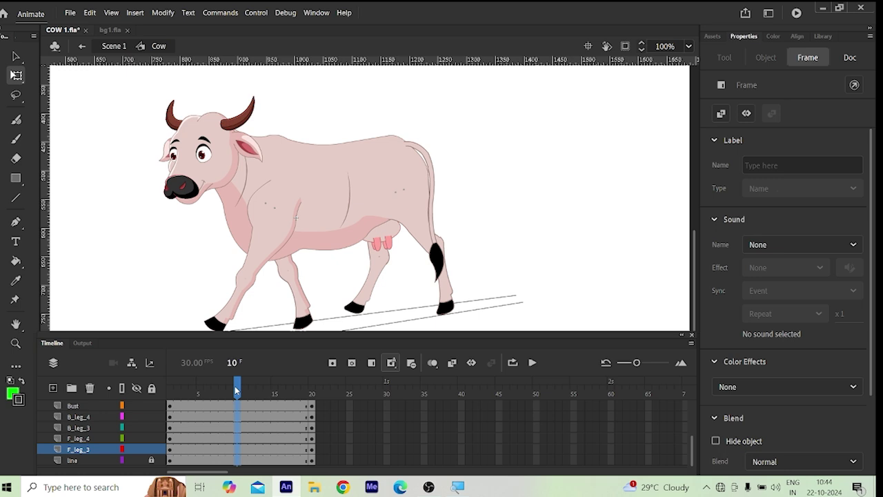
{"action": "left_click", "coordinate": [215, 218]}
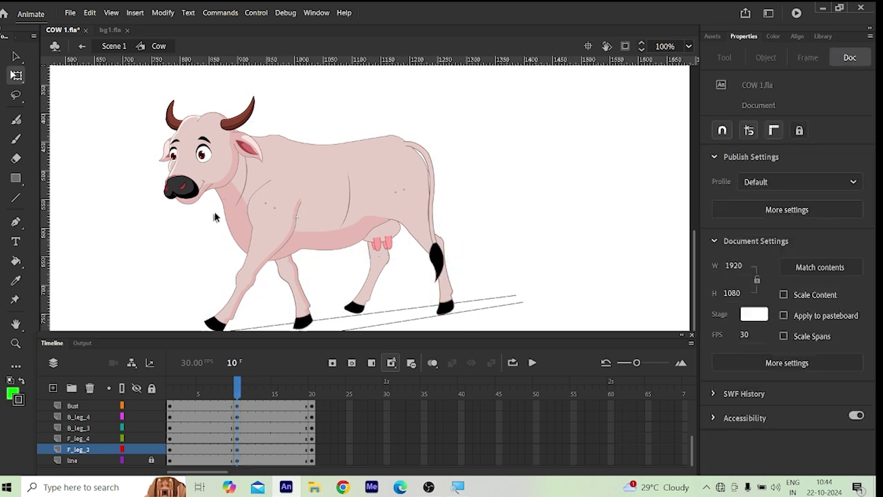
Step: Rotate both parts of the near front leg backward around a shoulder pivot at frame 10, then shorten it slightly to meet the lower ground line
{"action": "scroll", "coordinate": [214, 217], "scroll_direction": "down", "scroll_amount": 3}
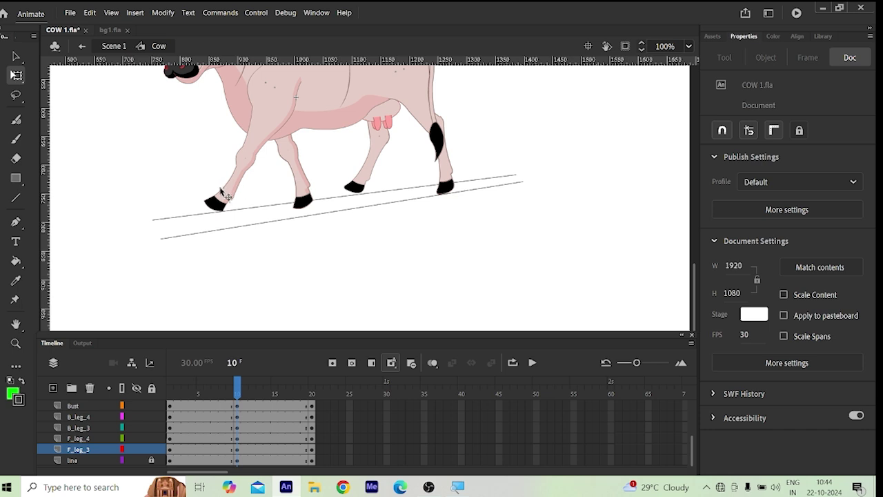
{"action": "left_click", "coordinate": [225, 198]}
{"action": "left_click", "coordinate": [268, 163]}
{"action": "scroll", "coordinate": [269, 166], "scroll_direction": "up", "scroll_amount": 3}
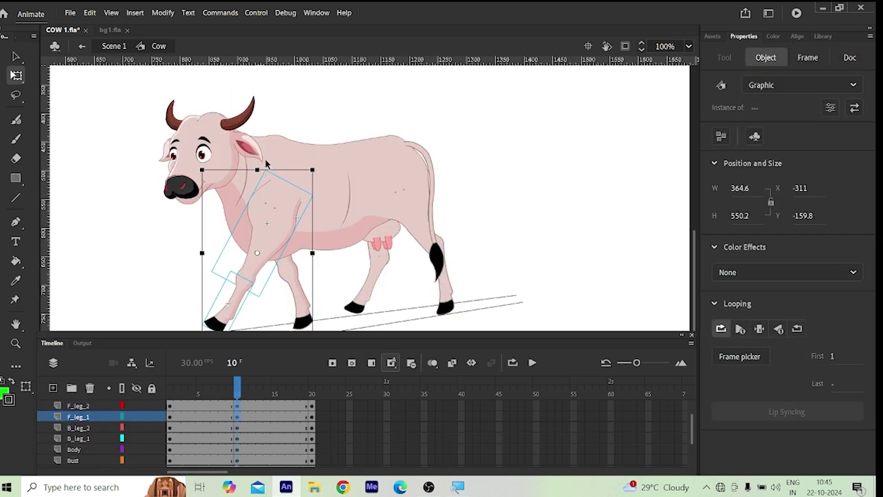
{"action": "left_click_drag", "start_coordinate": [267, 248], "coordinate": [272, 205]}
{"action": "scroll", "coordinate": [272, 205], "scroll_direction": "up", "scroll_amount": 2}
{"action": "scroll", "coordinate": [272, 205], "scroll_direction": "up", "scroll_amount": 4}
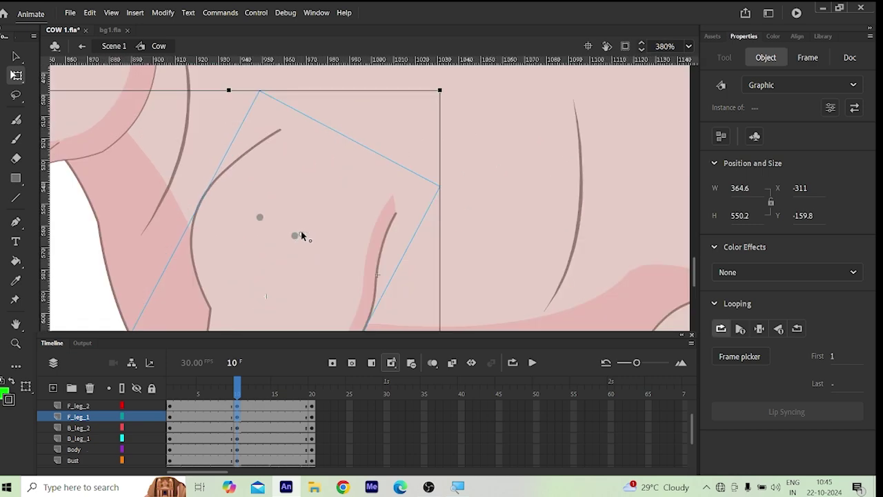
{"action": "scroll", "coordinate": [289, 232], "scroll_direction": "down", "scroll_amount": 2}
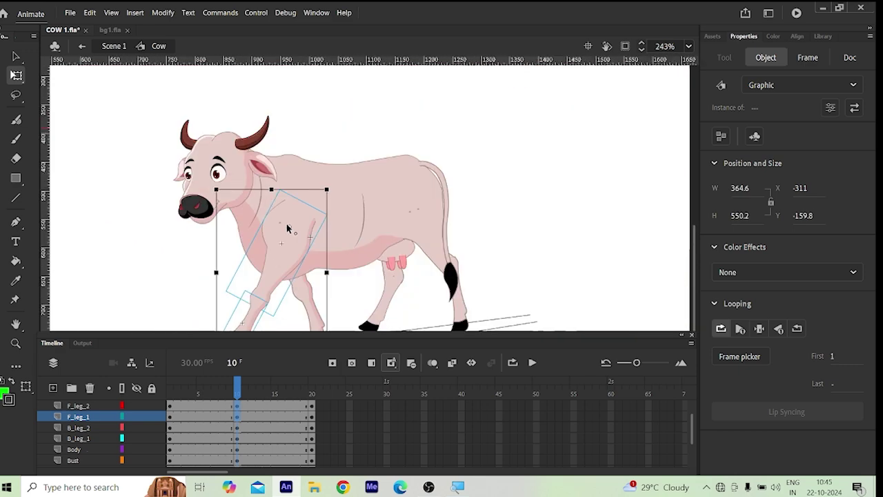
{"action": "scroll", "coordinate": [289, 229], "scroll_direction": "down", "scroll_amount": 3}
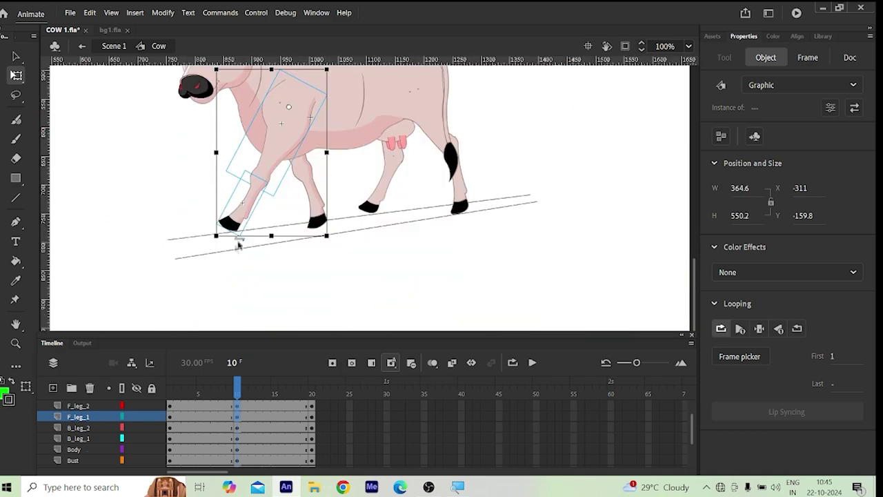
{"action": "left_click_drag", "start_coordinate": [216, 250], "coordinate": [321, 270]}
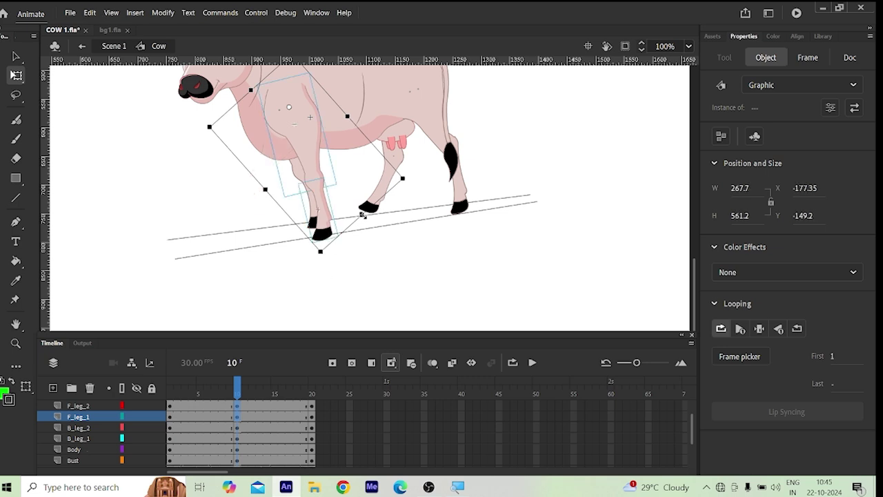
{"action": "left_click_drag", "start_coordinate": [361, 215], "coordinate": [359, 214]}
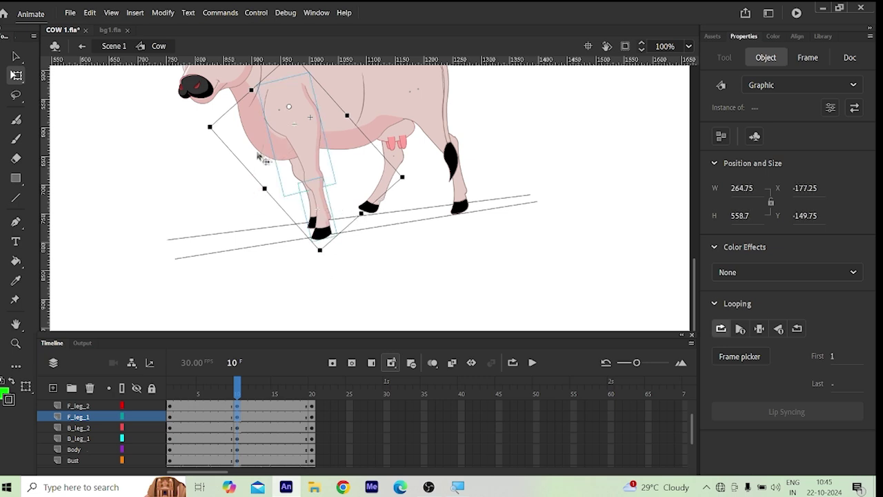
Step: Rotate F_leg_3 and F_leg_4 forward together around a shoulder pivot and stretch the leg slightly toward the upper ground line
{"action": "left_click", "coordinate": [297, 173]}
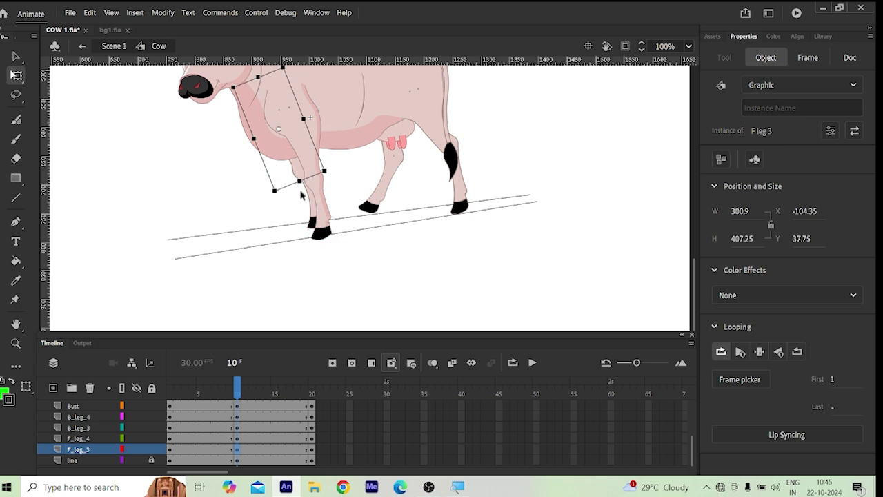
{"action": "left_click", "coordinate": [314, 217]}
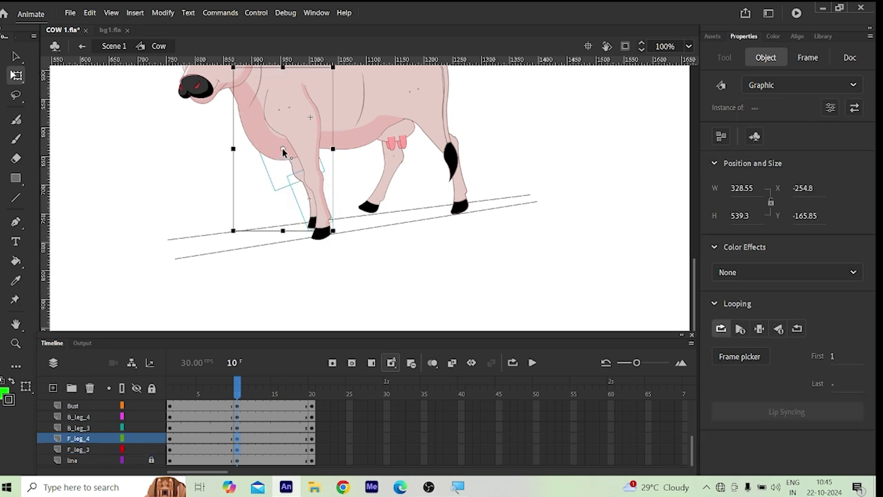
{"action": "left_click_drag", "start_coordinate": [283, 152], "coordinate": [285, 123]}
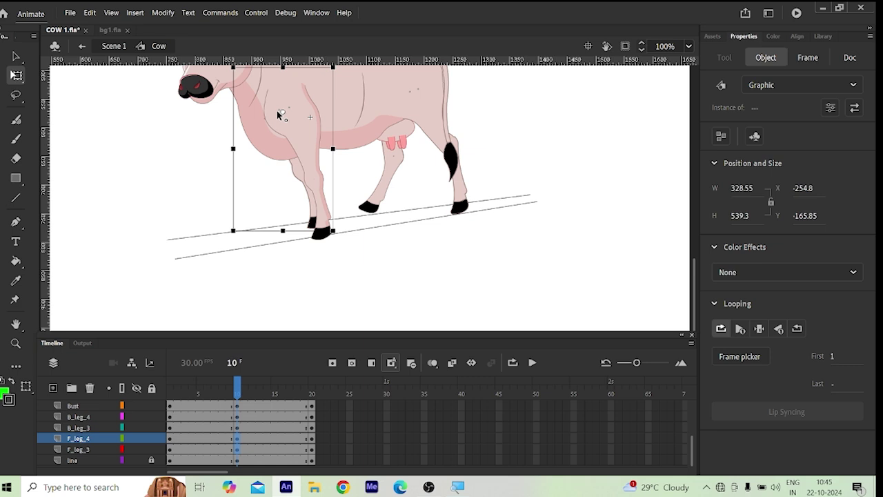
{"action": "left_click_drag", "start_coordinate": [333, 231], "coordinate": [228, 240]}
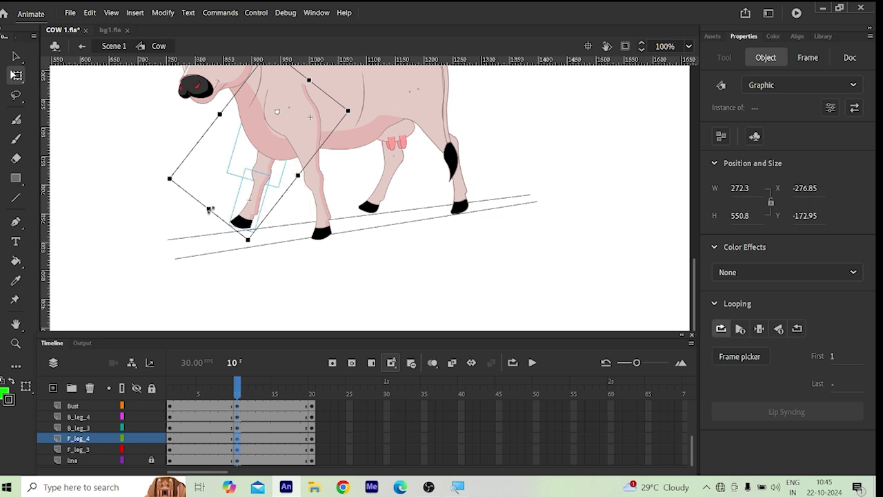
{"action": "left_click_drag", "start_coordinate": [210, 209], "coordinate": [206, 212]}
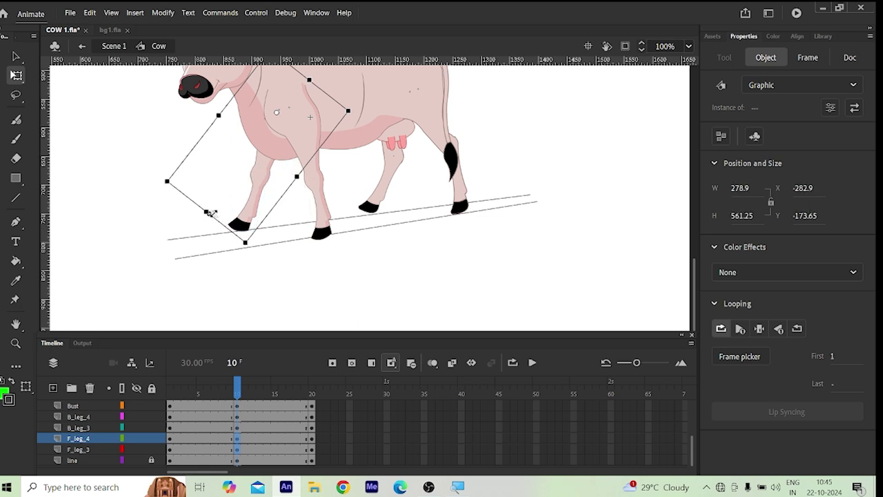
{"action": "left_click", "coordinate": [390, 261]}
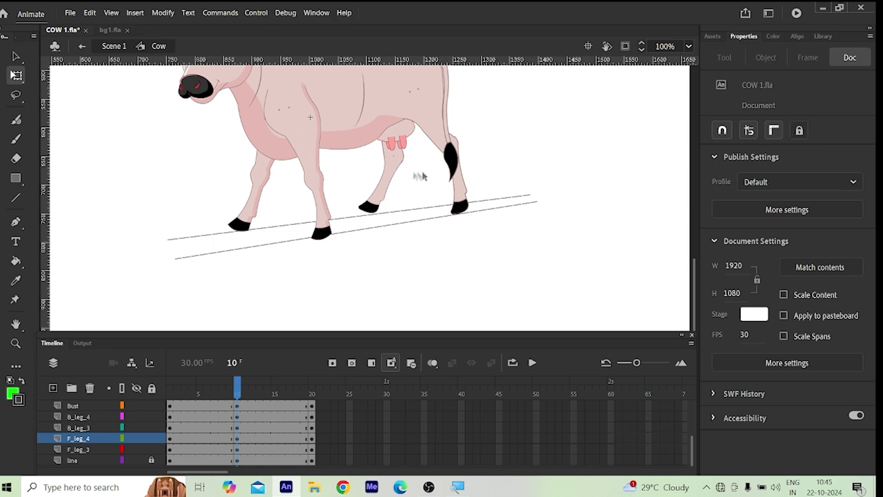
Step: Rotate both parts of the far back leg, B_leg_3 and B_leg_4, backward together around a hip pivot, with the hoof near the upper ground line
{"action": "left_click", "coordinate": [395, 185]}
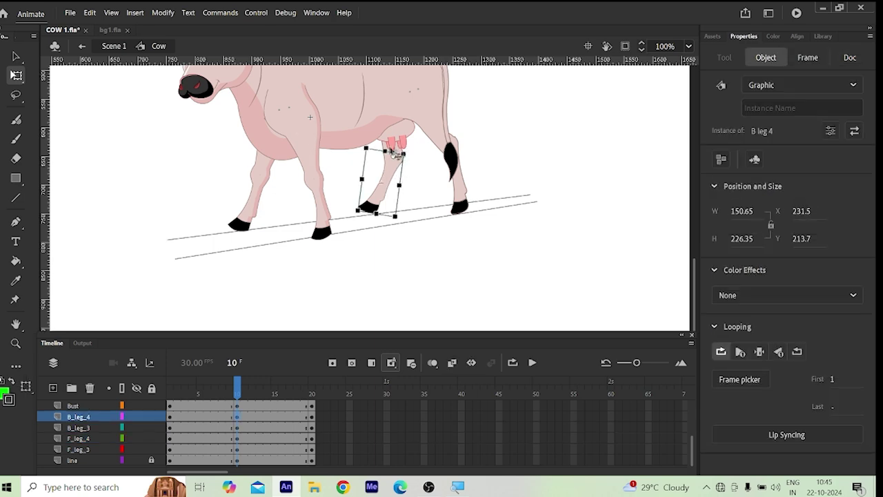
{"action": "scroll", "coordinate": [395, 153], "scroll_direction": "up", "scroll_amount": 3}
{"action": "left_click", "coordinate": [365, 151]}
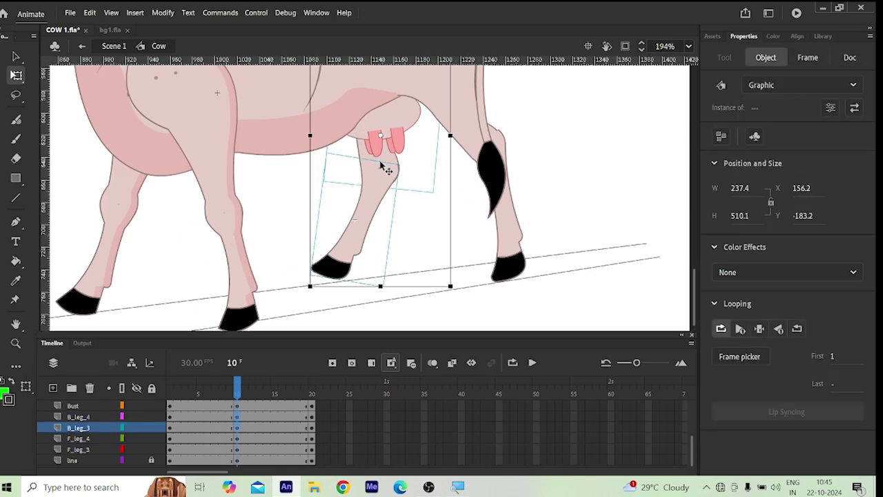
{"action": "scroll", "coordinate": [385, 159], "scroll_direction": "down", "scroll_amount": 2}
{"action": "scroll", "coordinate": [385, 157], "scroll_direction": "up", "scroll_amount": 3}
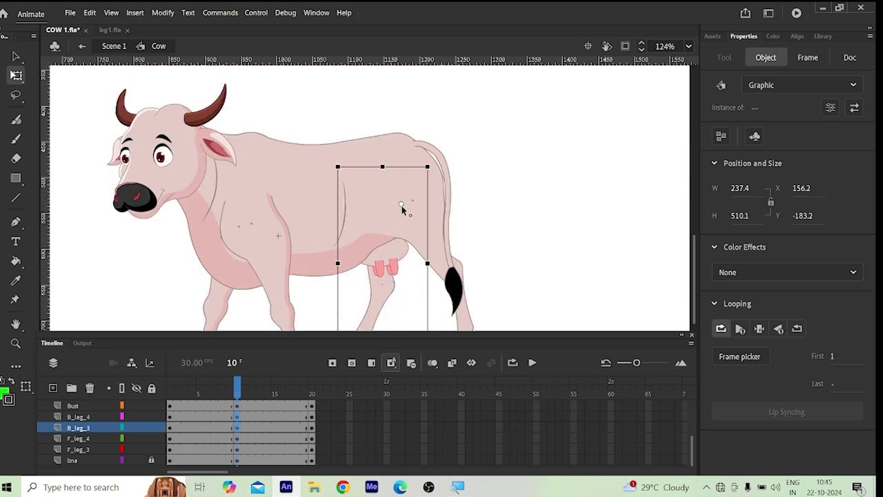
{"action": "scroll", "coordinate": [399, 203], "scroll_direction": "down", "scroll_amount": 3}
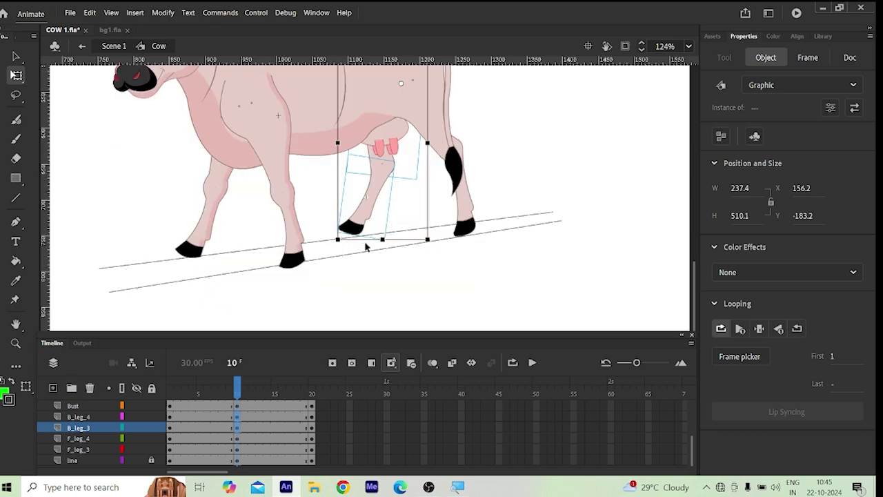
{"action": "left_click_drag", "start_coordinate": [432, 246], "coordinate": [517, 229]}
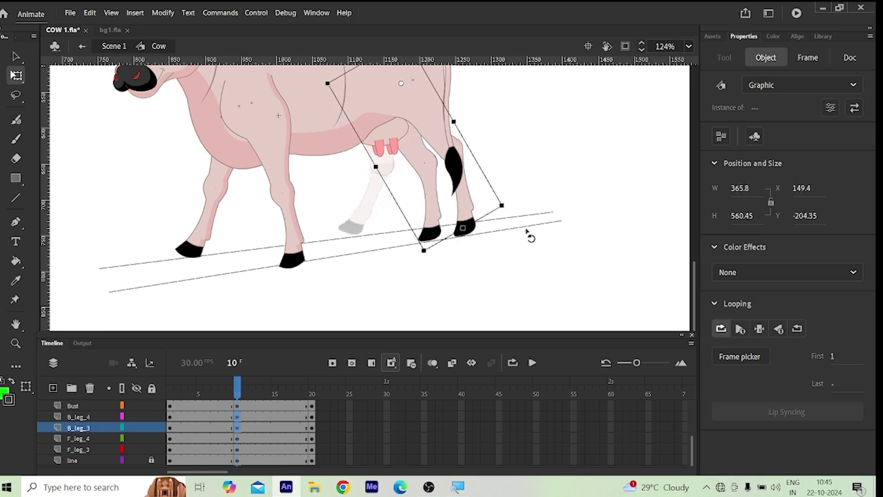
{"action": "left_click_drag", "start_coordinate": [528, 232], "coordinate": [543, 236]}
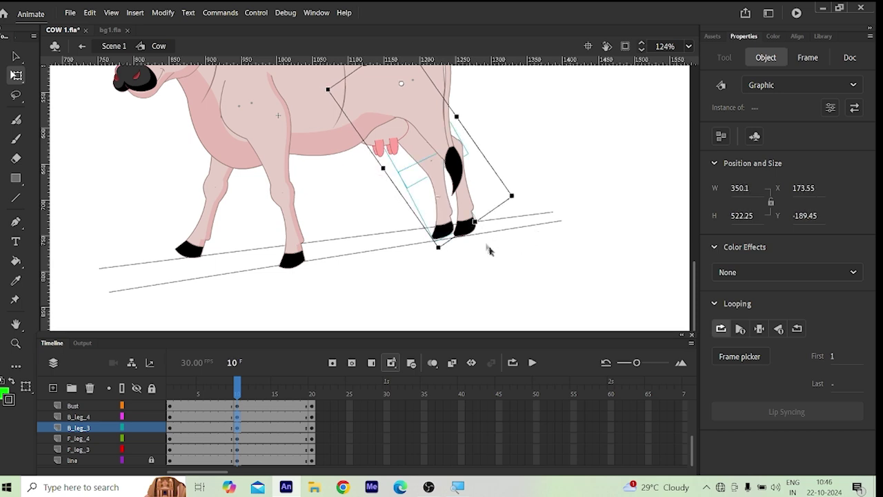
{"action": "left_click", "coordinate": [531, 166]}
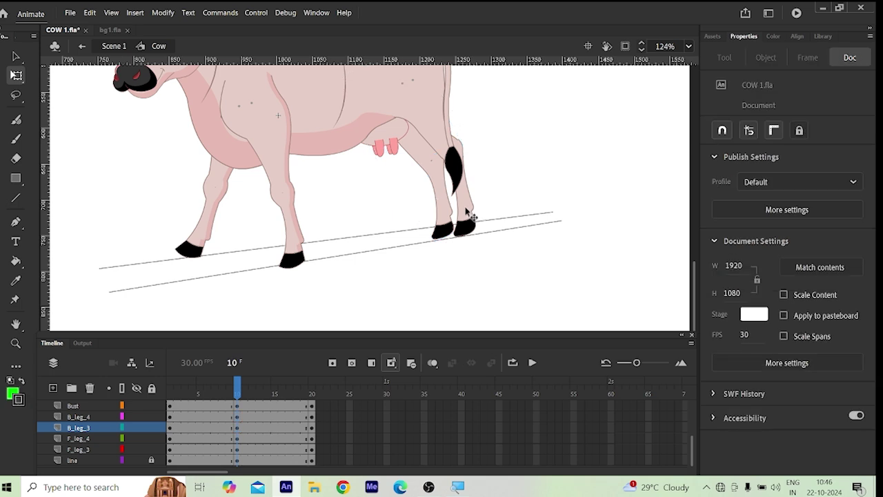
Step: Rotate both parts of the near back leg forward together around a pivot at the hip
{"action": "left_click", "coordinate": [467, 212]}
{"action": "left_click", "coordinate": [435, 92]}
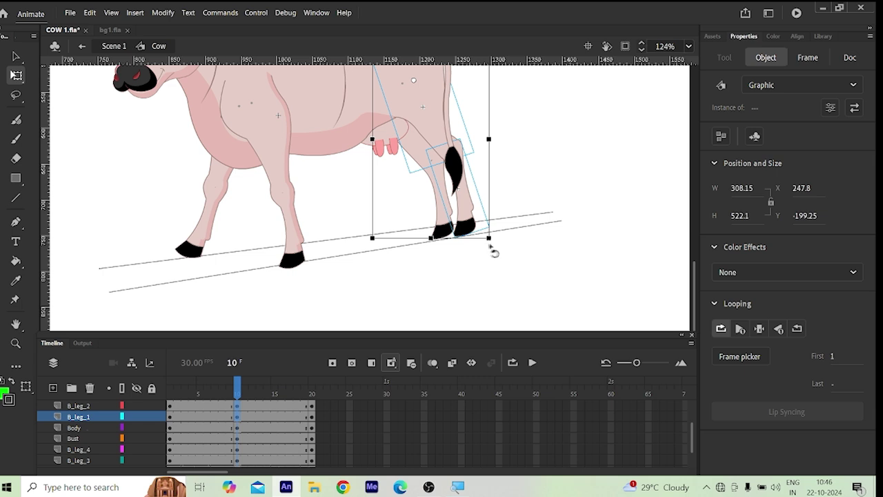
{"action": "left_click_drag", "start_coordinate": [494, 252], "coordinate": [377, 274]}
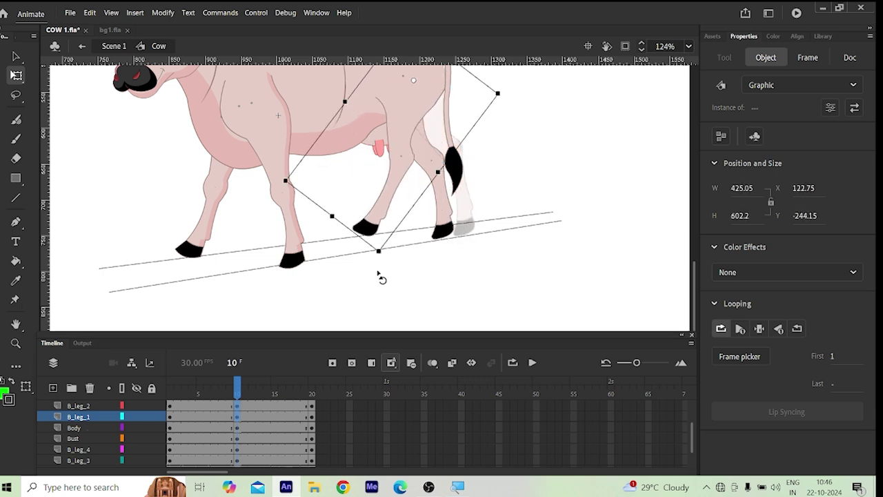
{"action": "key", "text": "ctrl+z"}
{"action": "scroll", "coordinate": [434, 135], "scroll_direction": "down", "scroll_amount": 2}
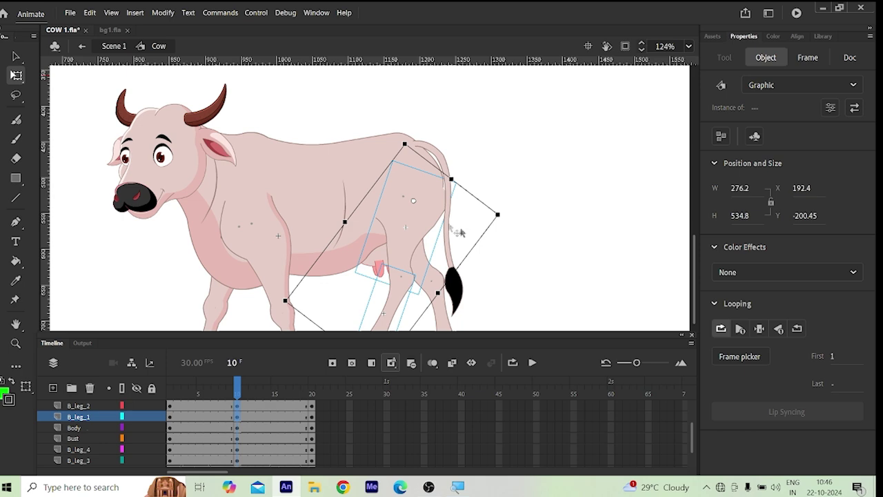
Step: Move the near back leg to X 168.15, Y -210.05 so its thigh fits the rump outline
{"action": "scroll", "coordinate": [442, 207], "scroll_direction": "up", "scroll_amount": 4}
{"action": "left_click_drag", "start_coordinate": [433, 187], "coordinate": [423, 176]}
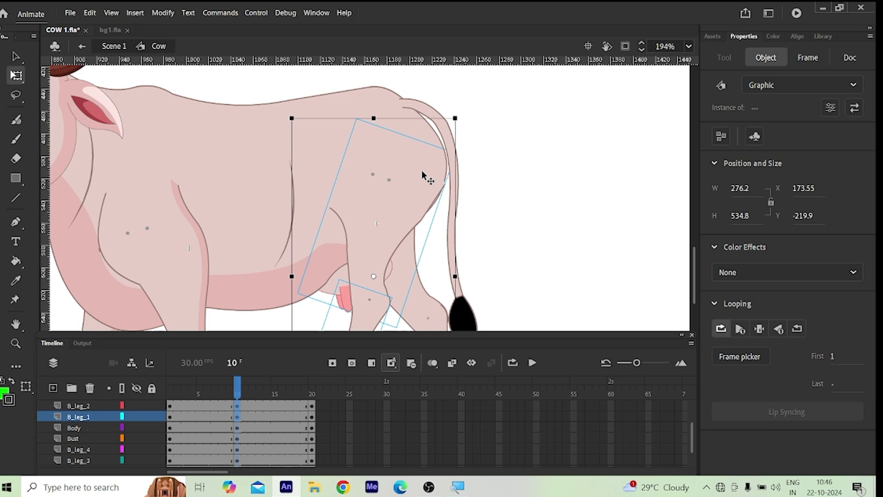
{"action": "key", "text": "Left"}
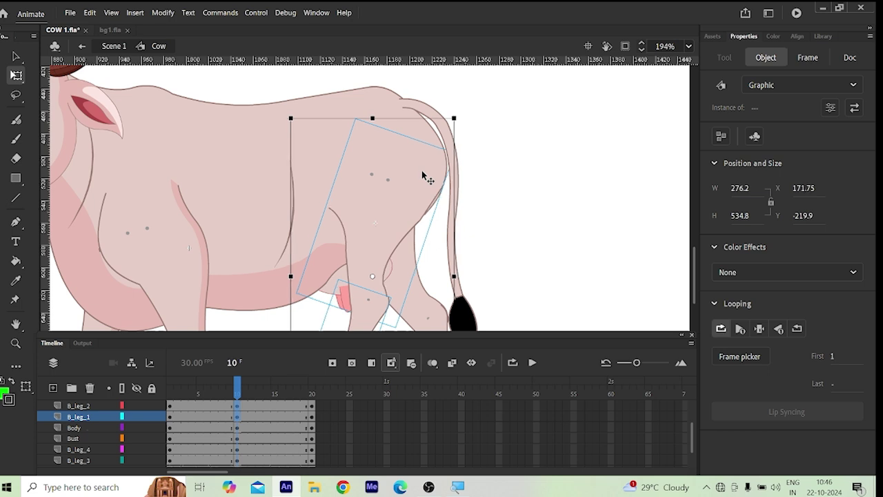
{"action": "left_click_drag", "start_coordinate": [412, 190], "coordinate": [410, 195]}
{"action": "key", "text": "Left"}
{"action": "key", "text": "Left"}
{"action": "key", "text": "Left"}
{"action": "key", "text": "Left"}
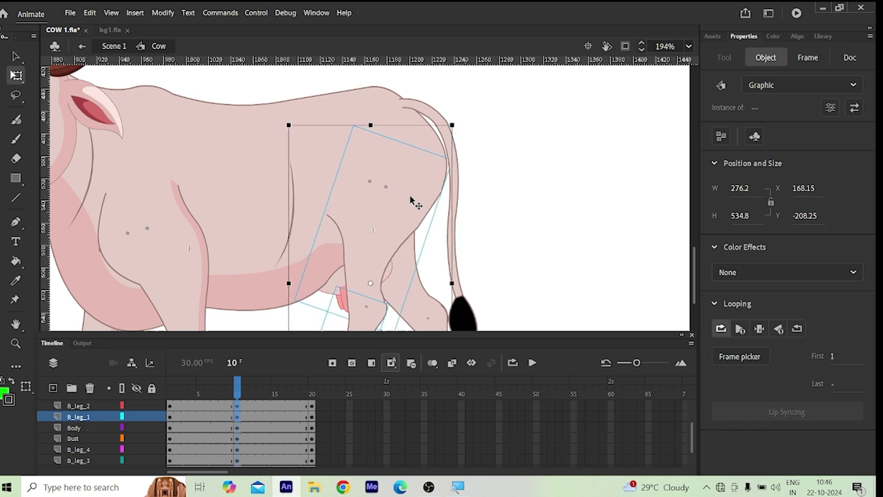
{"action": "key", "text": "Up"}
{"action": "key", "text": "Up"}
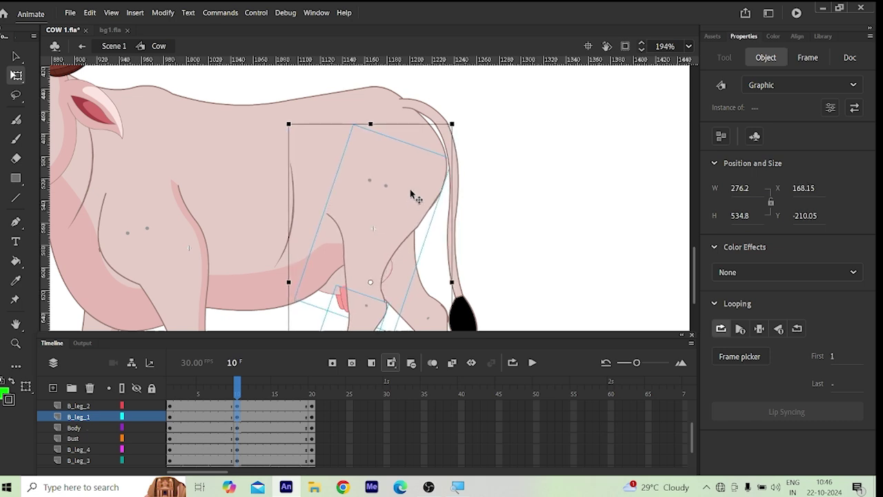
Step: Stretch the near back leg slightly downward, rotate it slightly backward around a hip pivot, and deselect it
{"action": "scroll", "coordinate": [408, 190], "scroll_direction": "down", "scroll_amount": 4}
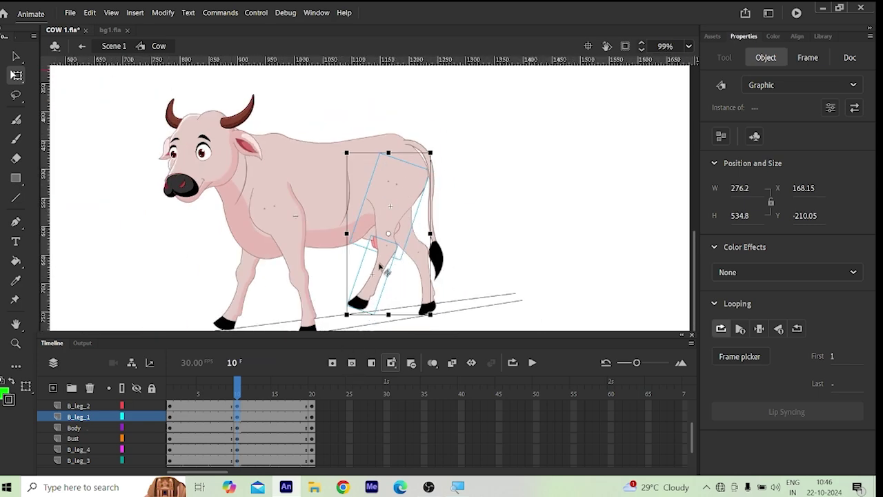
{"action": "left_click_drag", "start_coordinate": [387, 315], "coordinate": [388, 317]}
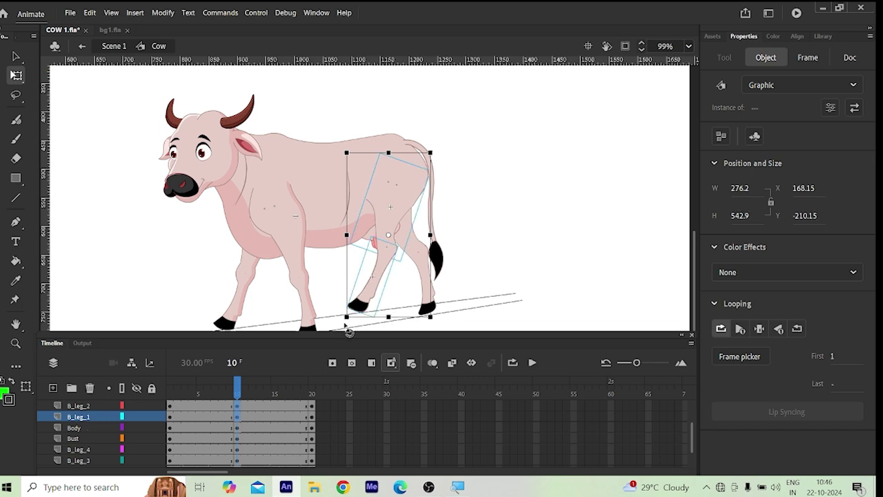
{"action": "left_click_drag", "start_coordinate": [388, 238], "coordinate": [401, 183]}
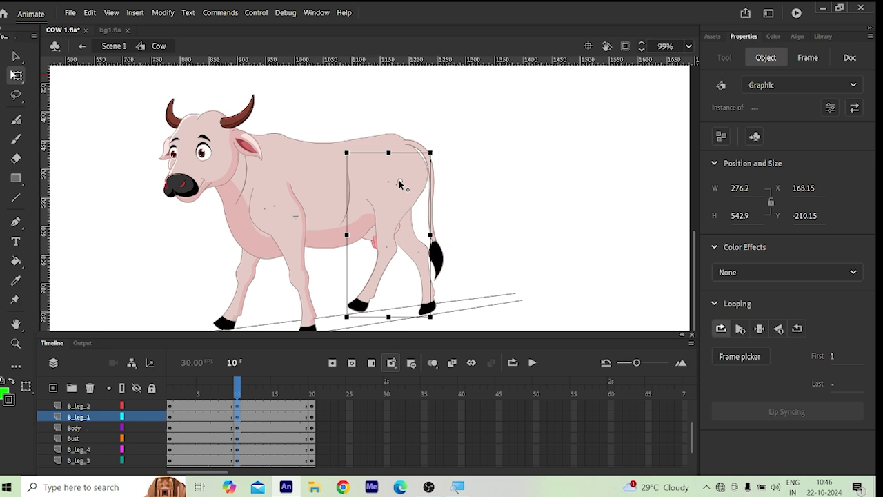
{"action": "mouse_move", "coordinate": [341, 322]}
{"action": "left_mouse_down"}
{"action": "mouse_move", "coordinate": [346, 315]}
{"action": "mouse_move", "coordinate": [353, 332]}
{"action": "left_mouse_up"}
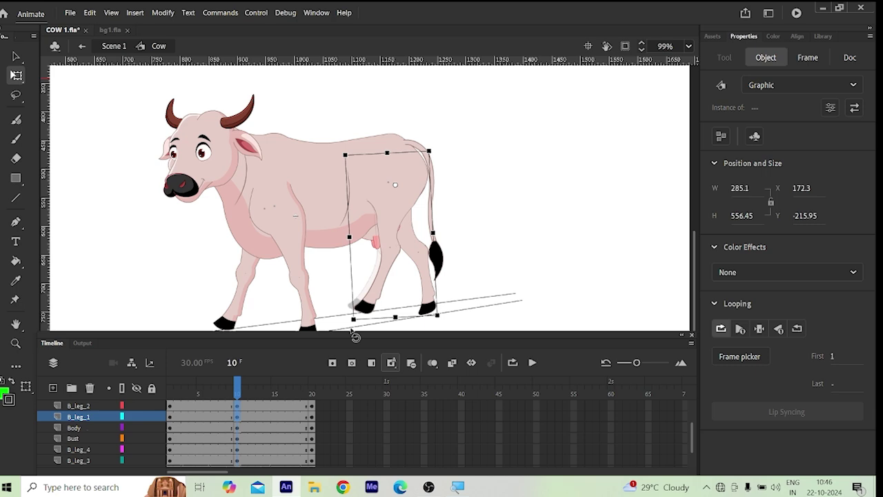
{"action": "left_click", "coordinate": [501, 198]}
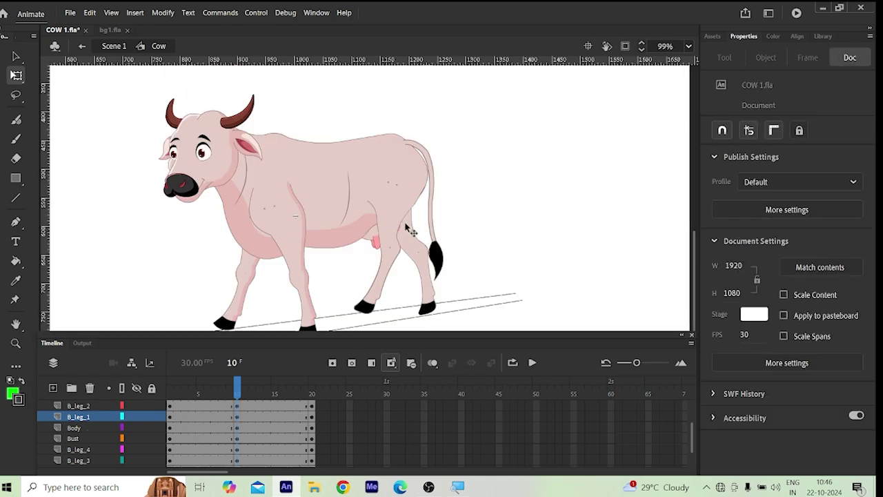
{"action": "scroll", "coordinate": [411, 232], "scroll_direction": "up", "scroll_amount": 2}
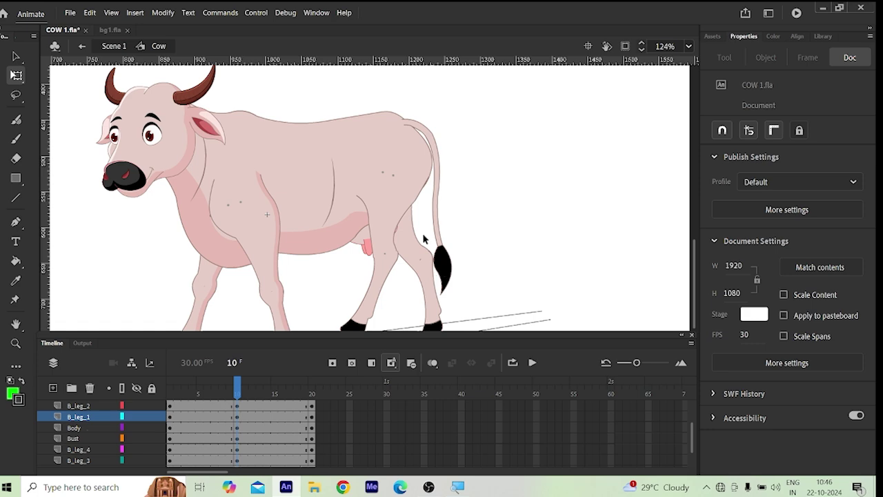
{"action": "scroll", "coordinate": [423, 239], "scroll_direction": "down", "scroll_amount": 2}
{"action": "scroll", "coordinate": [345, 279], "scroll_direction": "down", "scroll_amount": 1}
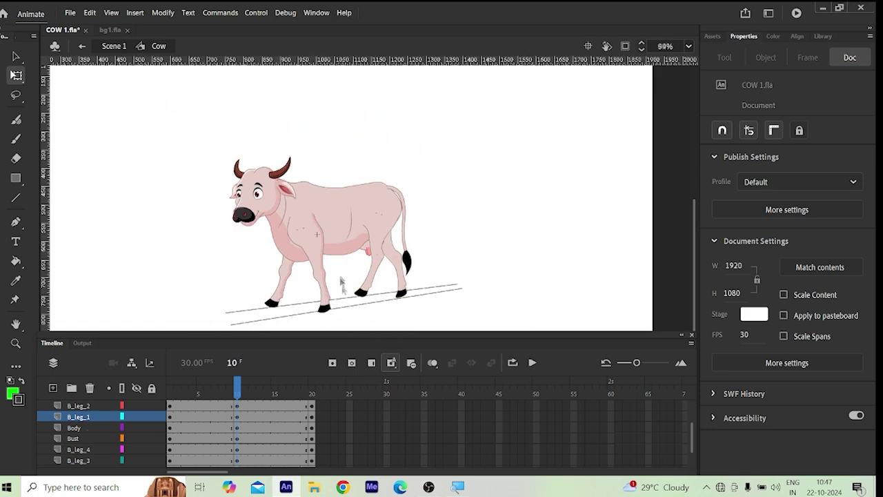
{"action": "scroll", "coordinate": [316, 299], "scroll_direction": "down", "scroll_amount": 1}
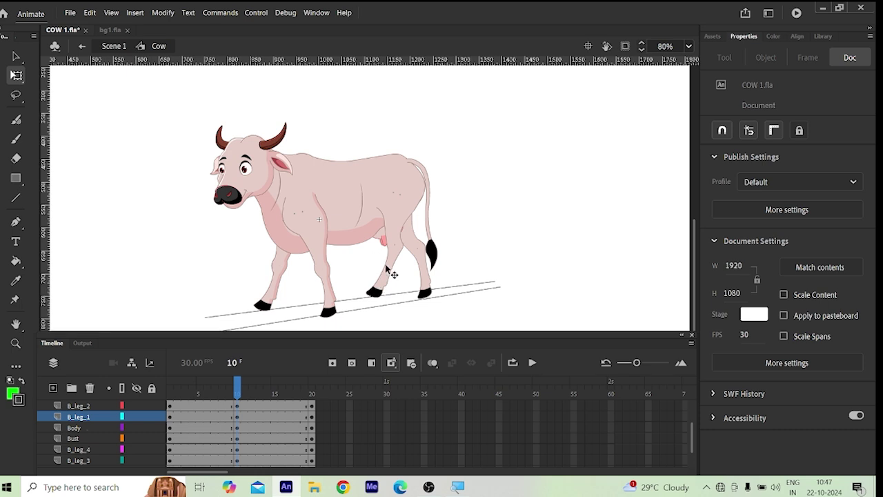
Step: Create classic tweens between the keyframes at frames 1, 10 and 20 on all layers from Head to F_leg_3
{"action": "scroll", "coordinate": [343, 250], "scroll_direction": "up", "scroll_amount": 2}
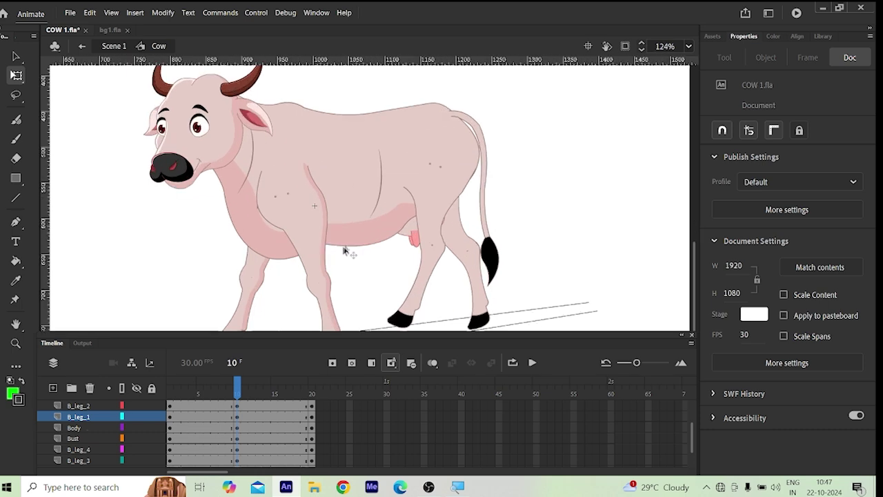
{"action": "scroll", "coordinate": [168, 459], "scroll_direction": "up", "scroll_amount": 3}
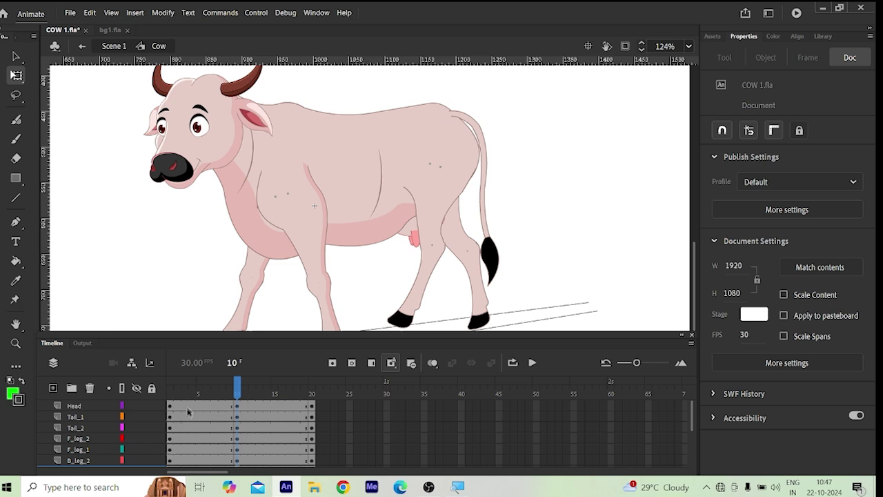
{"action": "left_click_drag", "start_coordinate": [184, 405], "coordinate": [291, 466]}
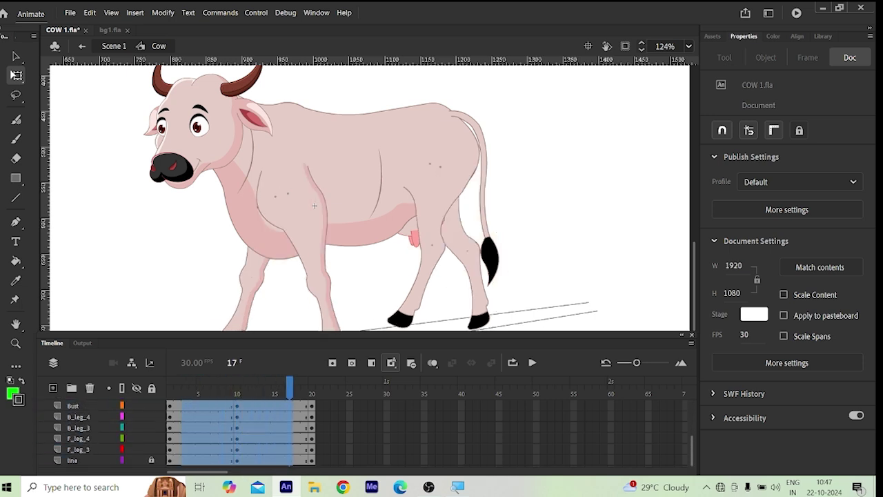
{"action": "left_click", "coordinate": [288, 449]}
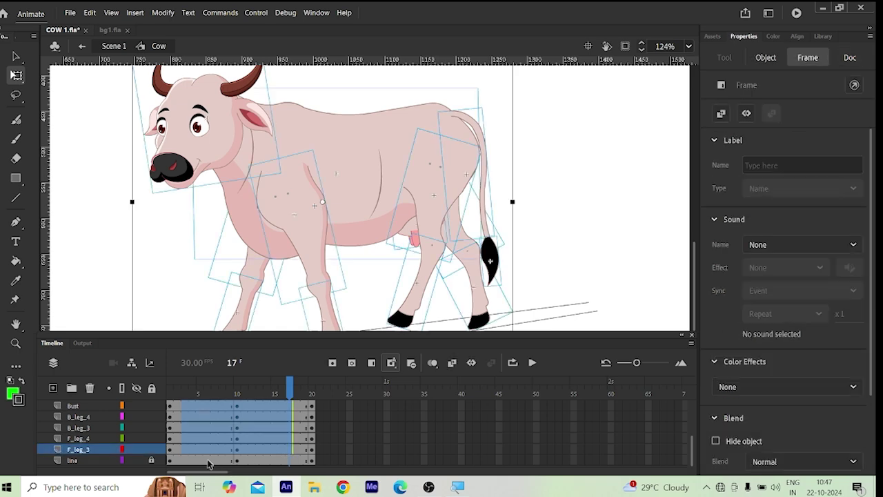
{"action": "right_click", "coordinate": [218, 407]}
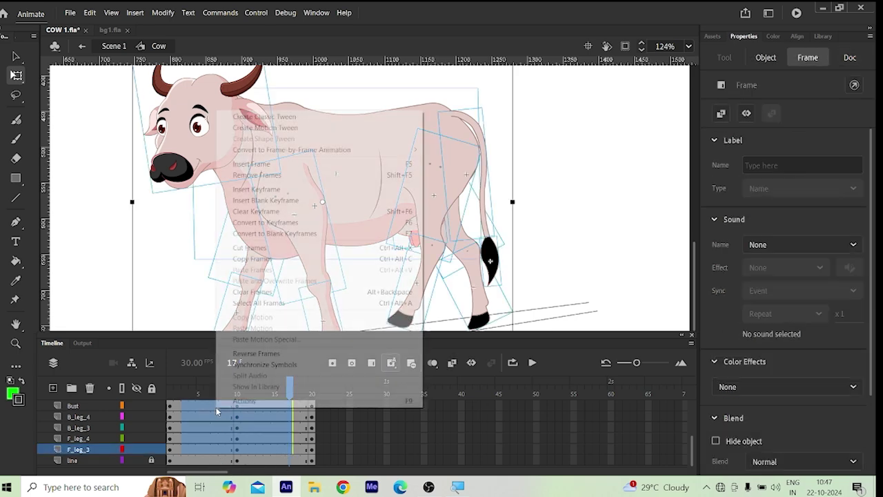
{"action": "left_click", "coordinate": [262, 118]}
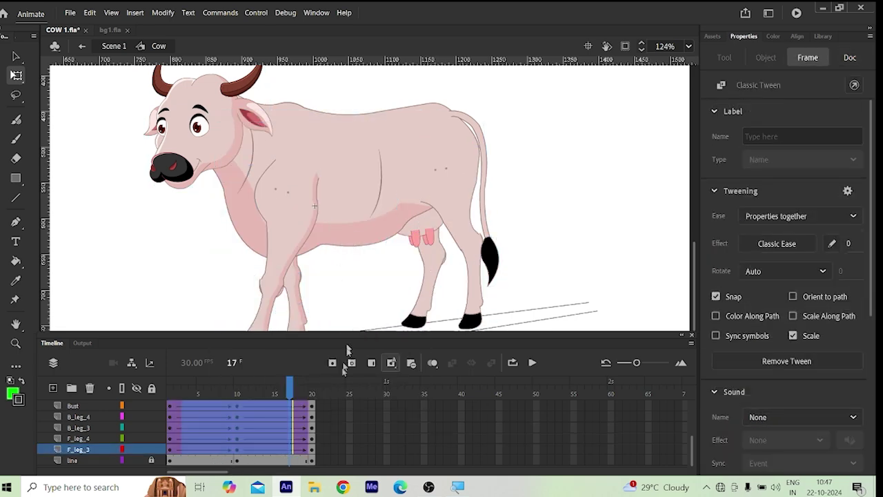
Step: Play and scrub through the tweened frames to examine the leg motion against the ground lines
{"action": "left_click_drag", "start_coordinate": [290, 388], "coordinate": [214, 415]}
{"action": "key", "text": "Return"}
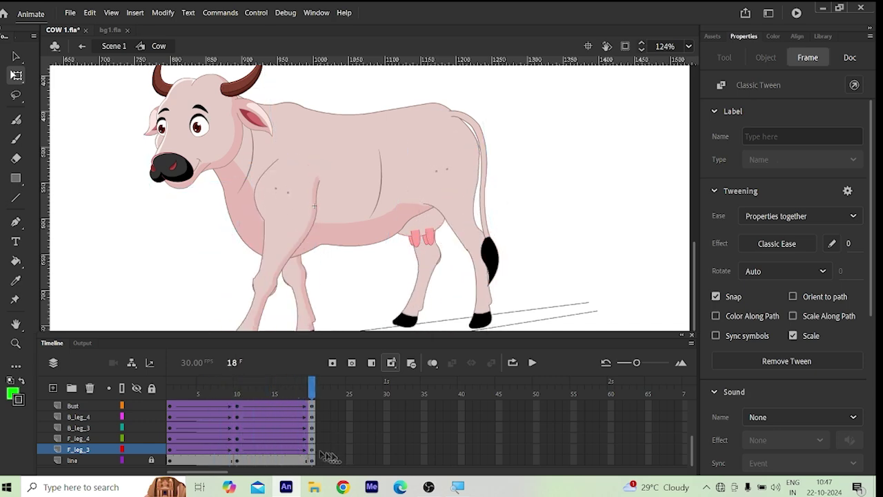
{"action": "left_click", "coordinate": [493, 213]}
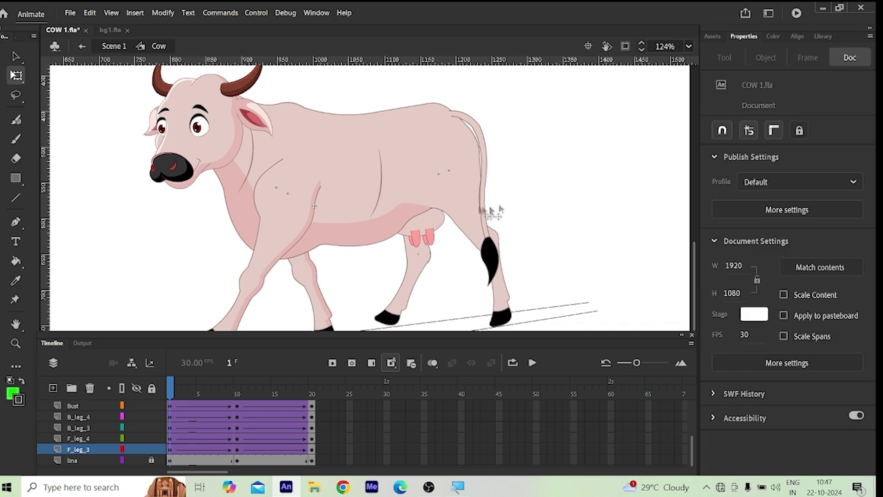
{"action": "scroll", "coordinate": [270, 180], "scroll_direction": "down", "scroll_amount": 2}
{"action": "scroll", "coordinate": [271, 180], "scroll_direction": "up", "scroll_amount": 2}
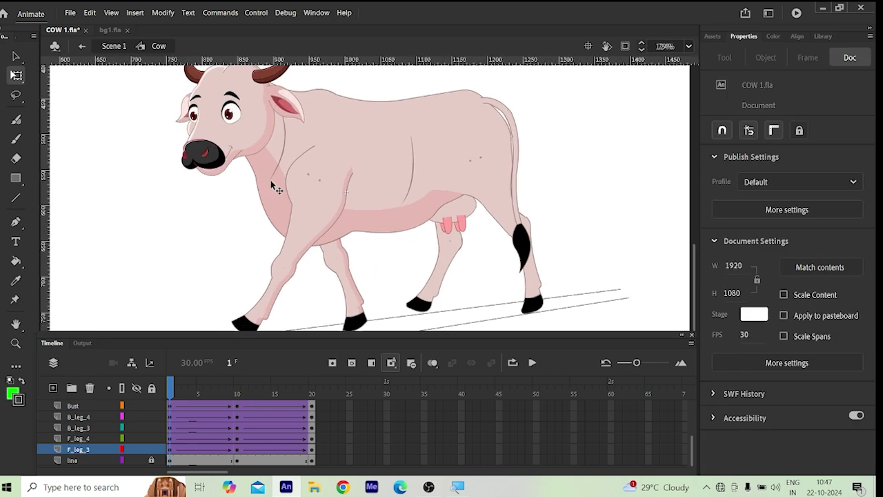
{"action": "scroll", "coordinate": [270, 180], "scroll_direction": "down", "scroll_amount": 2}
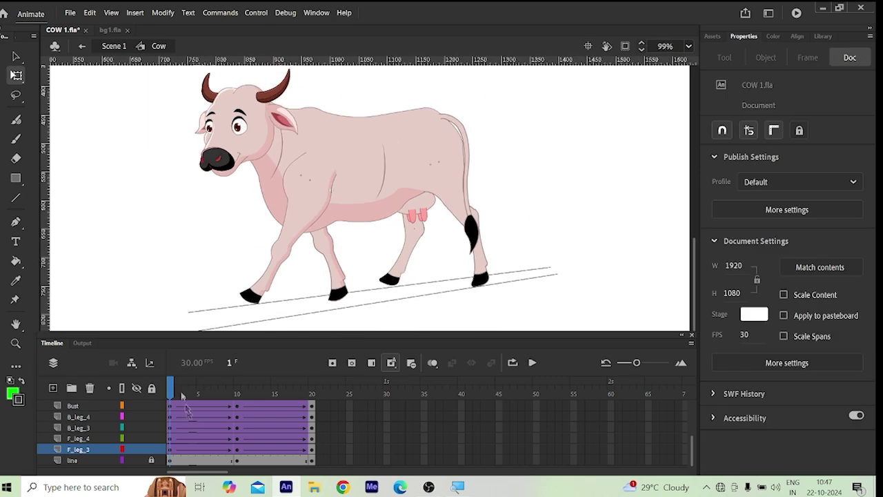
{"action": "left_click_drag", "start_coordinate": [174, 386], "coordinate": [170, 418]}
{"action": "left_click", "coordinate": [197, 392]}
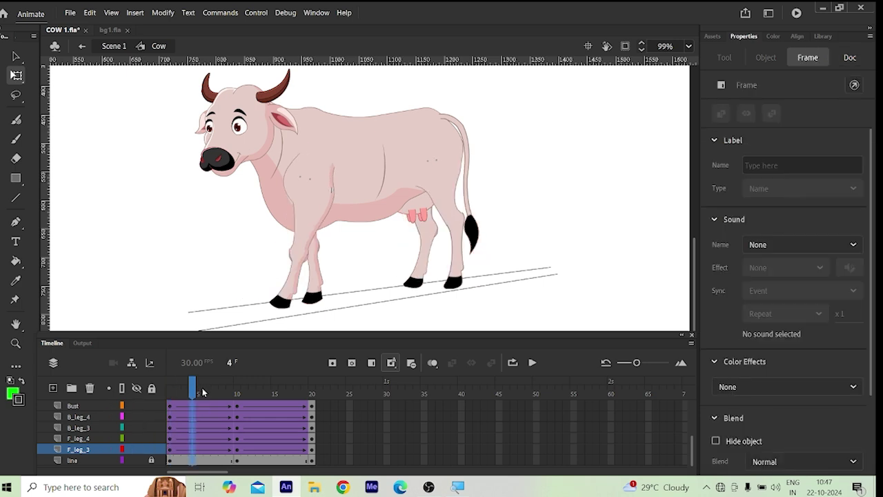
{"action": "left_click_drag", "start_coordinate": [198, 392], "coordinate": [160, 390]}
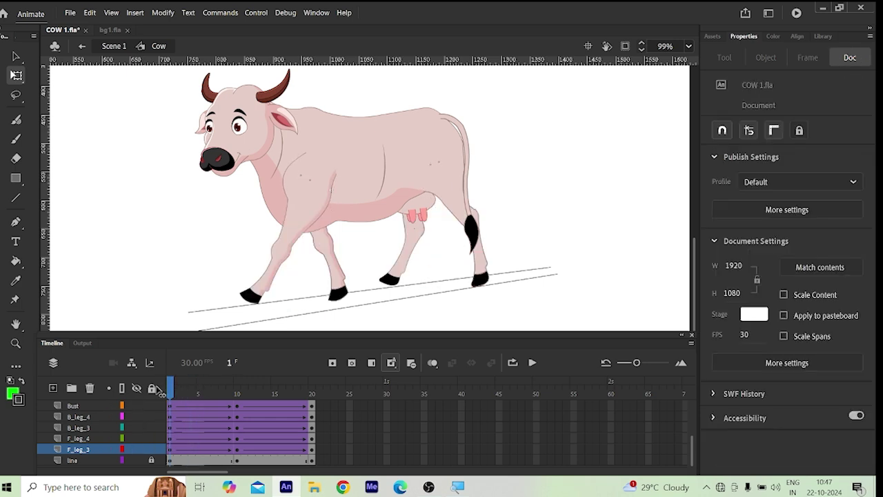
Step: Insert keyframes on all layers at frames 5 and 15
{"action": "left_click", "coordinate": [198, 393]}
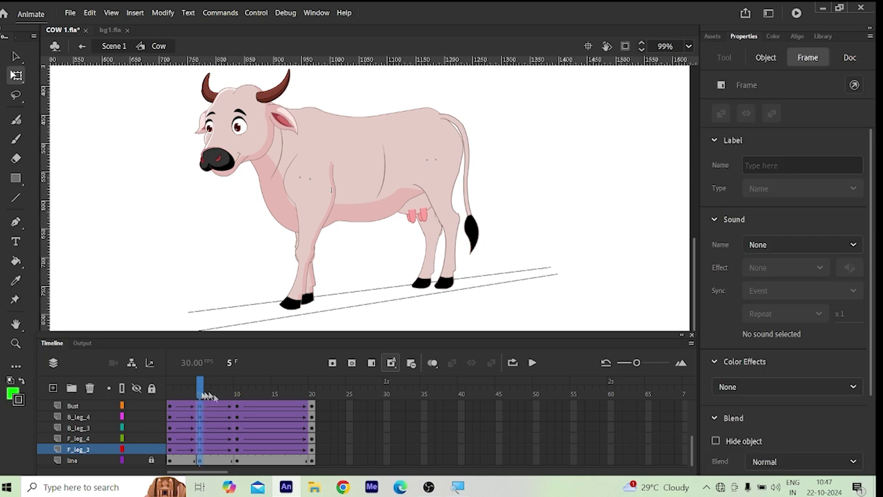
{"action": "key", "text": "ctrl+a"}
{"action": "left_click", "coordinate": [275, 394]}
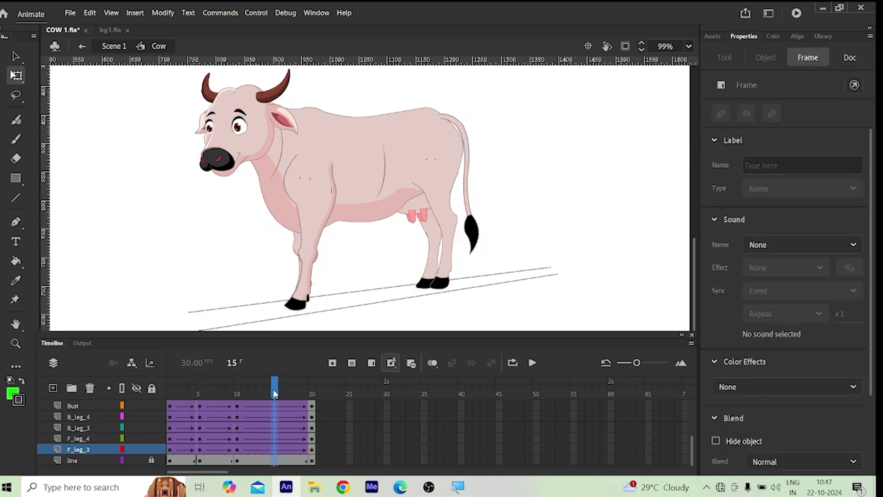
{"action": "key", "text": "ctrl+a"}
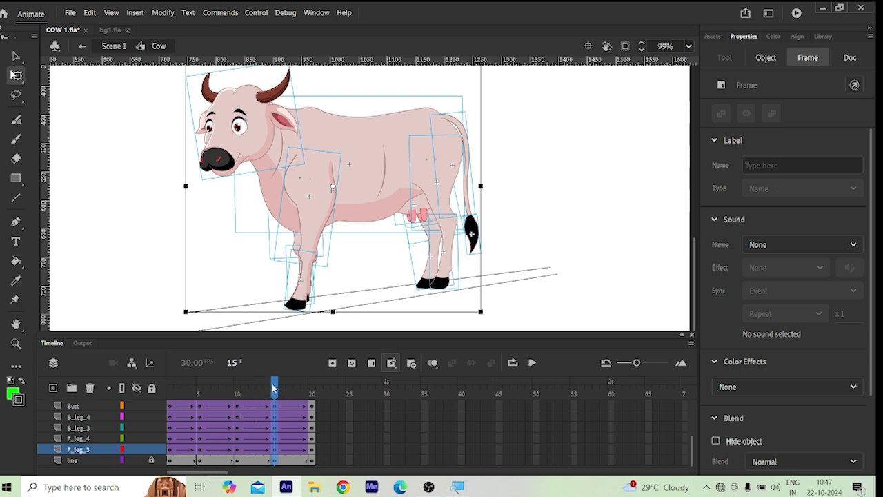
Step: At frame 5, rotate the far front lower leg, F_leg_4, backward around the knee so its hoof lifts off the ground
{"action": "left_click_drag", "start_coordinate": [273, 389], "coordinate": [174, 405]}
{"action": "left_click", "coordinate": [199, 400]}
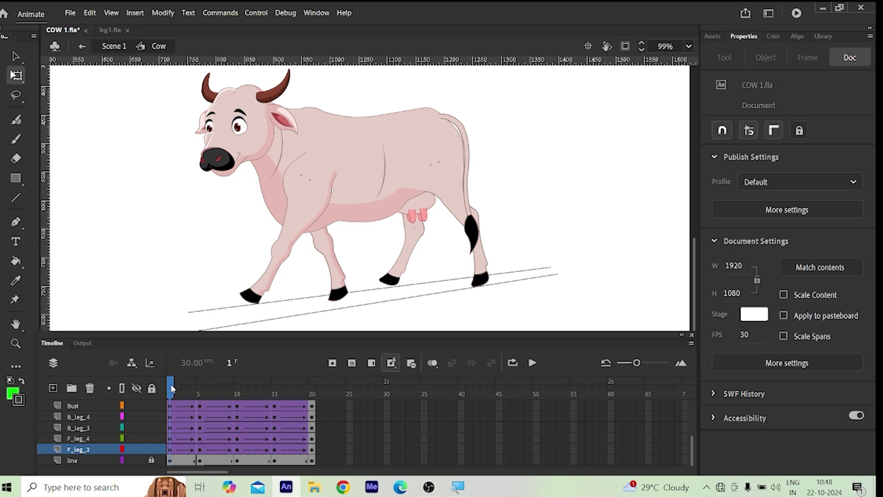
{"action": "left_click_drag", "start_coordinate": [171, 388], "coordinate": [193, 406]}
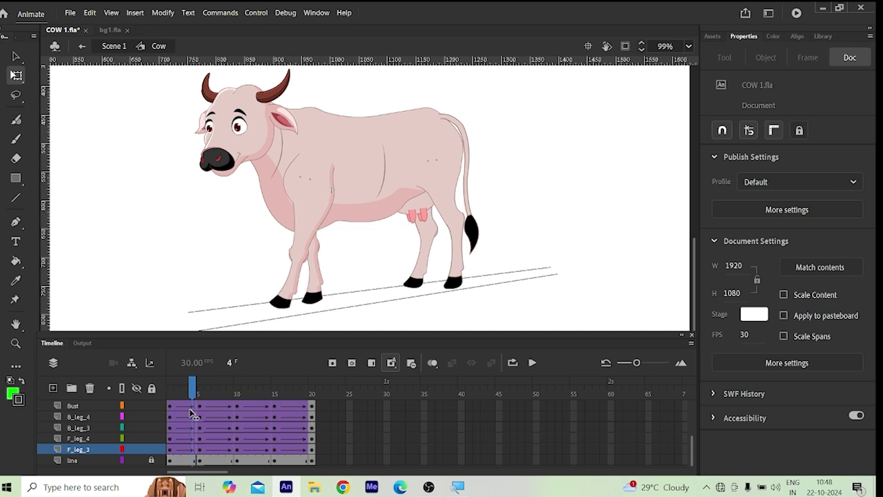
{"action": "left_click", "coordinate": [200, 413]}
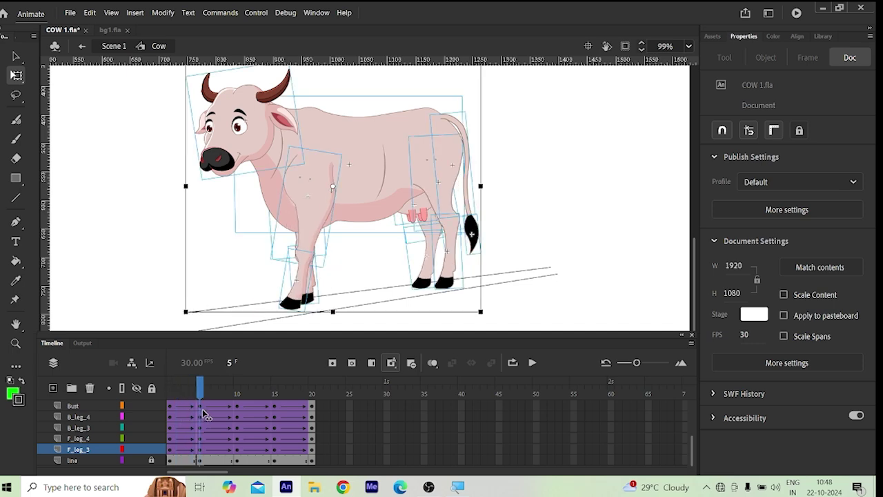
{"action": "scroll", "coordinate": [319, 283], "scroll_direction": "up", "scroll_amount": 2}
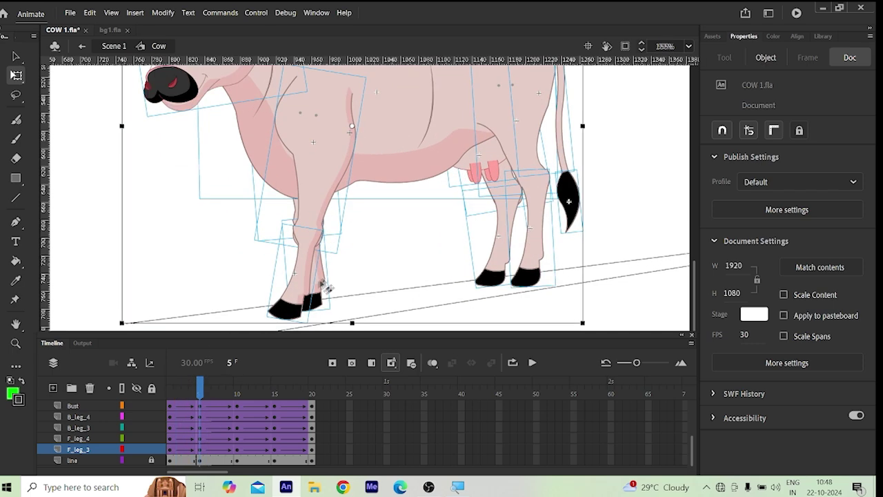
{"action": "left_click", "coordinate": [190, 263]}
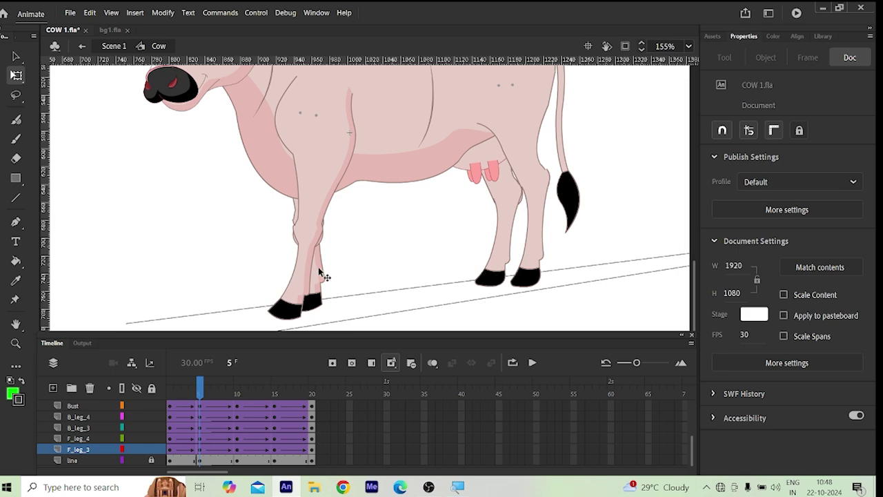
{"action": "left_click", "coordinate": [318, 269]}
{"action": "scroll", "coordinate": [330, 235], "scroll_direction": "up", "scroll_amount": 1}
{"action": "scroll", "coordinate": [329, 235], "scroll_direction": "up", "scroll_amount": 2}
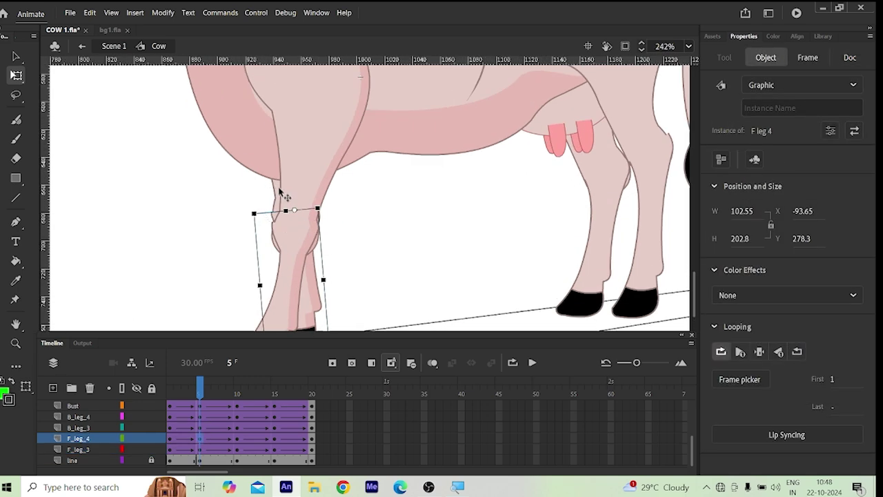
{"action": "left_click", "coordinate": [281, 193]}
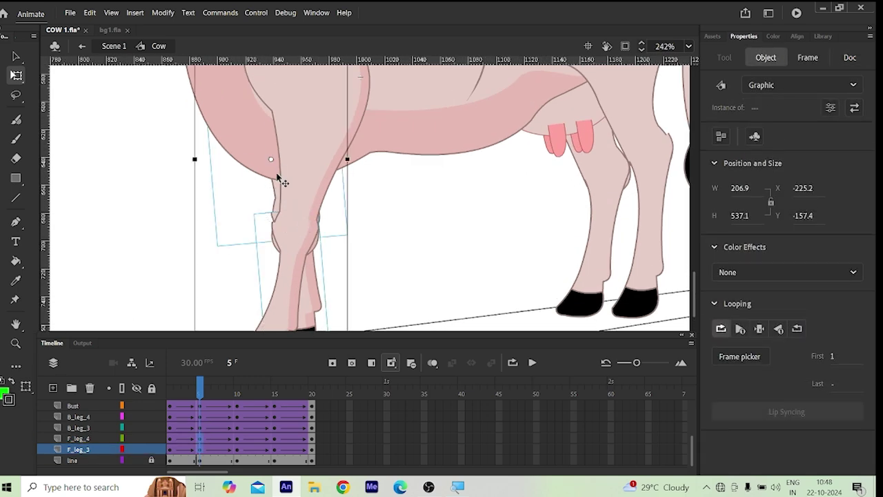
{"action": "scroll", "coordinate": [278, 178], "scroll_direction": "up", "scroll_amount": 3}
{"action": "scroll", "coordinate": [282, 181], "scroll_direction": "down", "scroll_amount": 4}
{"action": "left_click", "coordinate": [199, 222]}
{"action": "left_click", "coordinate": [304, 249]}
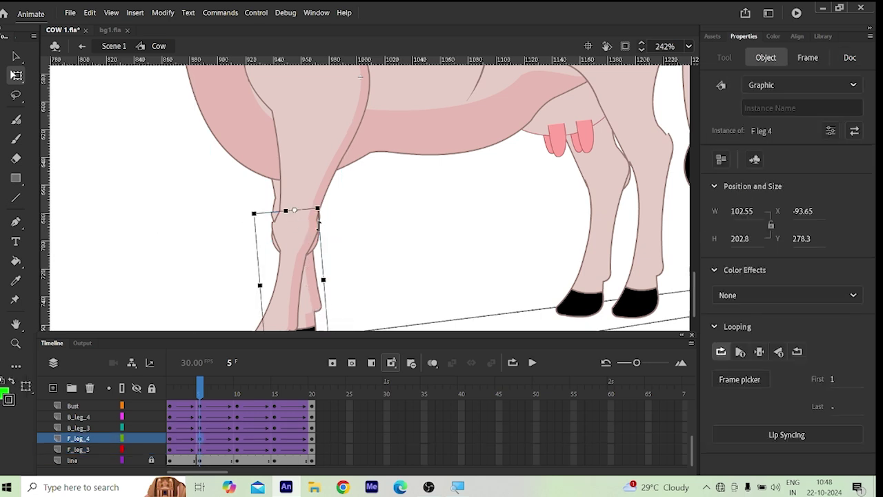
{"action": "scroll", "coordinate": [319, 220], "scroll_direction": "down", "scroll_amount": 1}
{"action": "left_click_drag", "start_coordinate": [339, 335], "coordinate": [431, 275]}
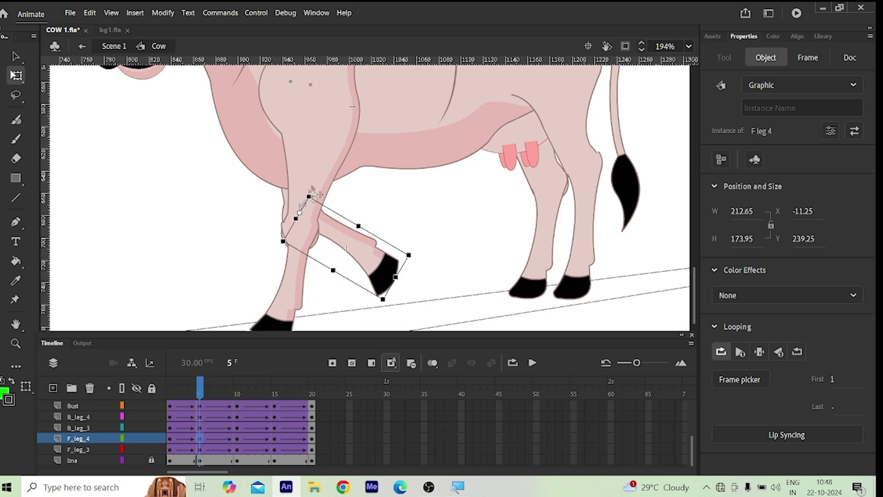
Step: Display the near front leg layers, F_leg_1 and F_leg_2, as outlines to expose the far leg's knee joint
{"action": "left_click", "coordinate": [318, 160]}
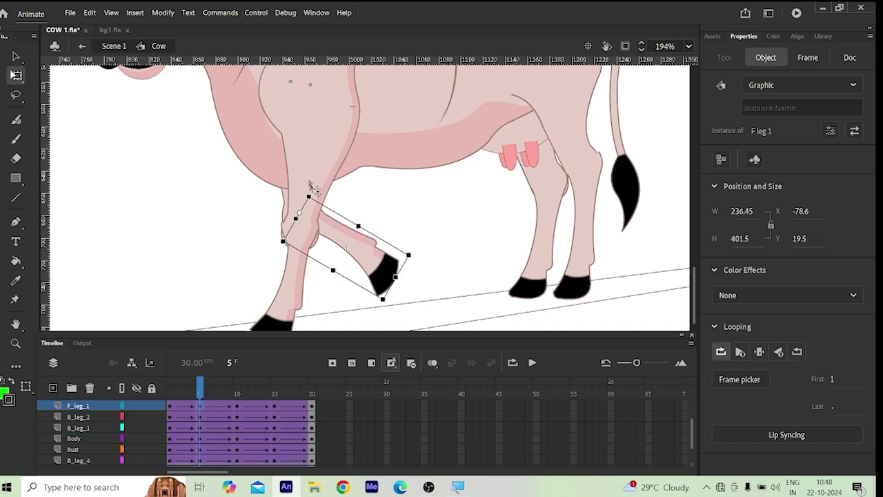
{"action": "left_click", "coordinate": [122, 407]}
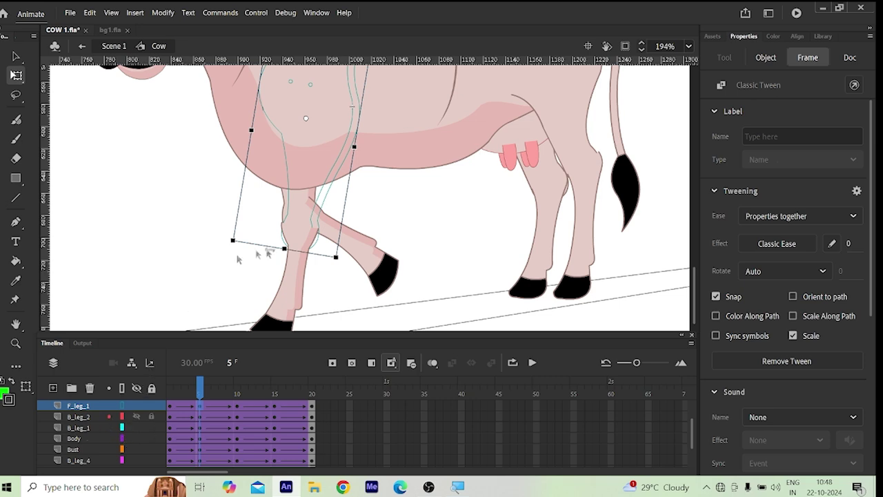
{"action": "left_click", "coordinate": [293, 285]}
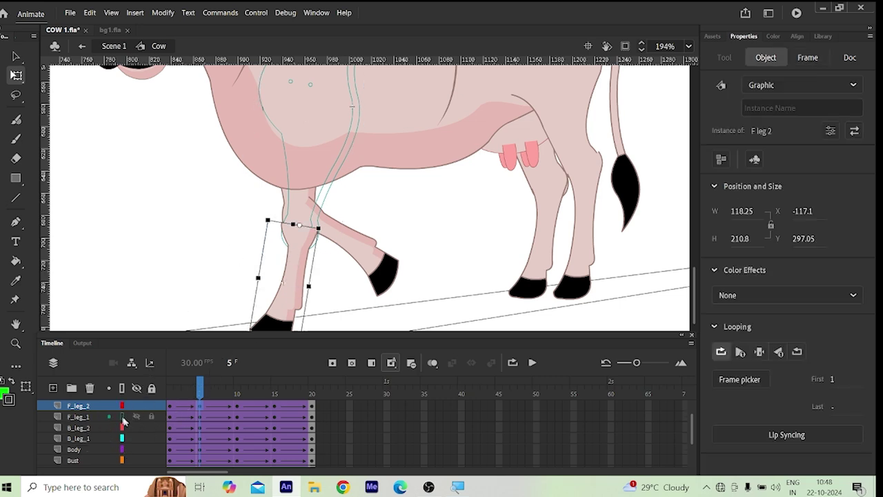
{"action": "left_click", "coordinate": [121, 405]}
{"action": "scroll", "coordinate": [161, 233], "scroll_direction": "up", "scroll_amount": 3}
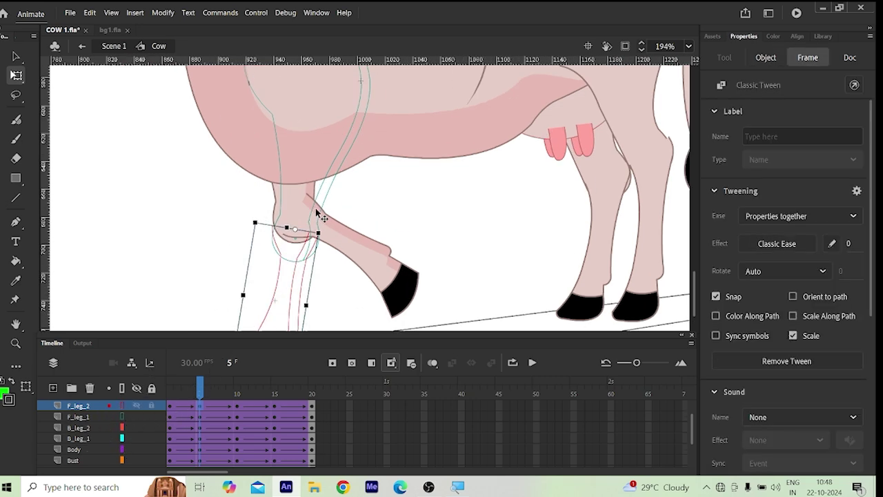
{"action": "left_click", "coordinate": [161, 233]}
Step: Nudge the far front lower leg, F_leg_4, down to Y 246.15 so it fits the knee
{"action": "left_click", "coordinate": [336, 237]}
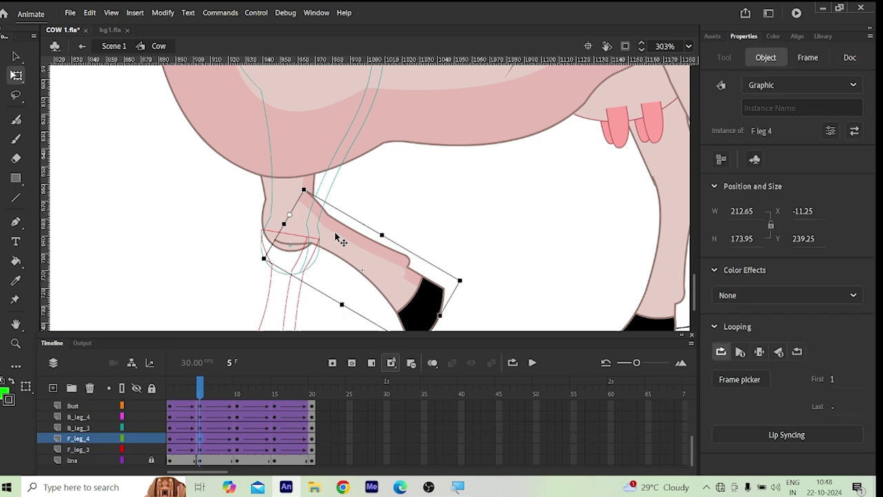
{"action": "key", "text": "Down"}
{"action": "key", "text": "Down"}
{"action": "key", "text": "Down"}
{"action": "key", "text": "Down"}
{"action": "key", "text": "Down"}
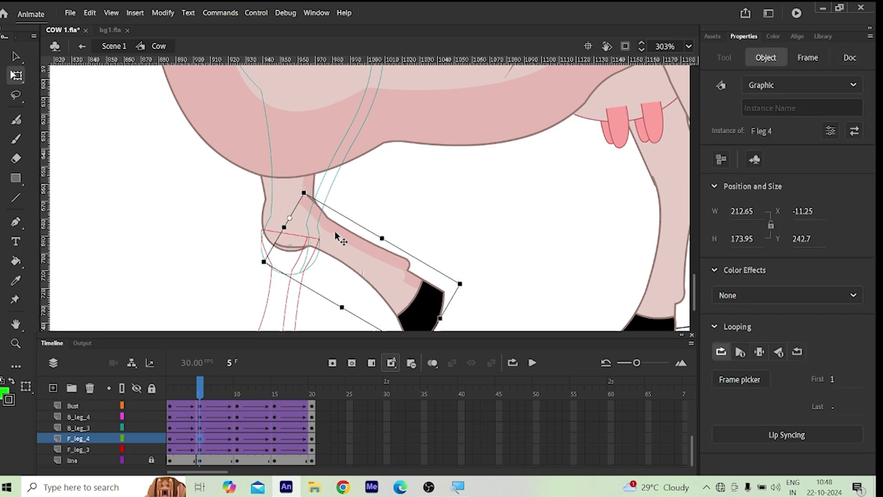
{"action": "key", "text": "Up"}
{"action": "key", "text": "Up"}
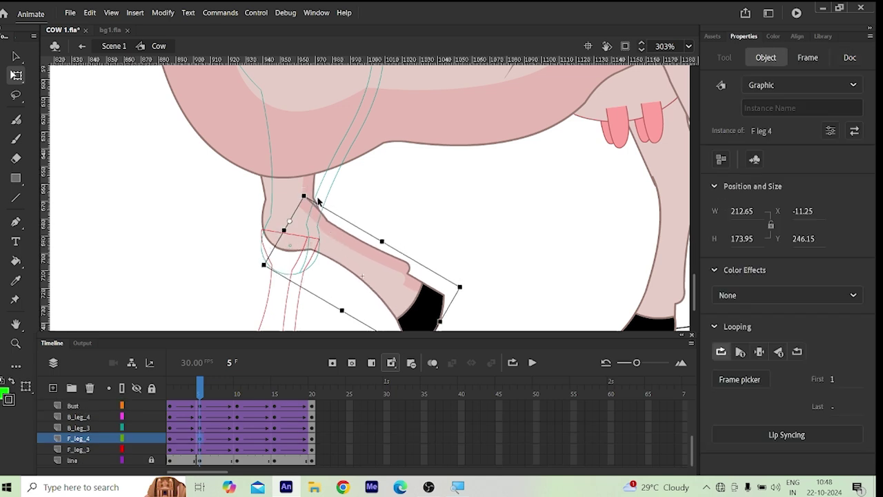
Step: Turn off the outline display of the near front lower leg layer, F_leg_2, so its fills show again
{"action": "scroll", "coordinate": [316, 199], "scroll_direction": "down", "scroll_amount": 3}
{"action": "scroll", "coordinate": [344, 175], "scroll_direction": "down", "scroll_amount": 2}
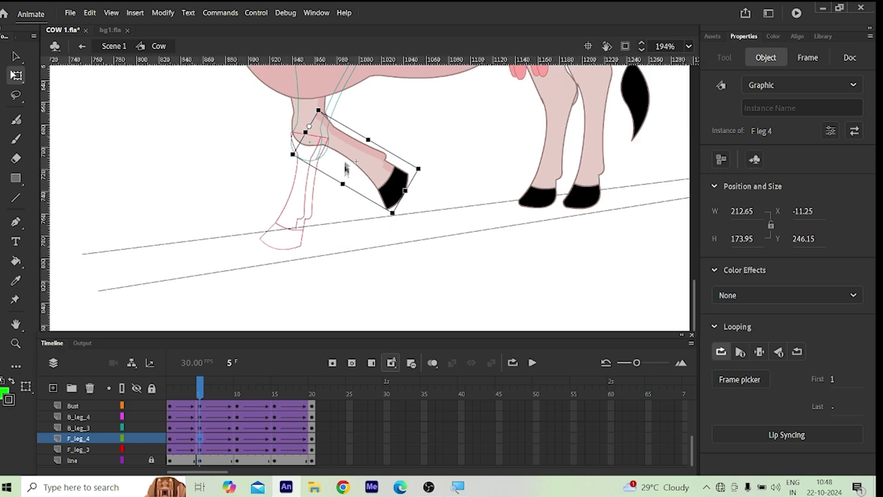
{"action": "left_click", "coordinate": [262, 208]}
{"action": "scroll", "coordinate": [124, 417], "scroll_direction": "up", "scroll_amount": 3}
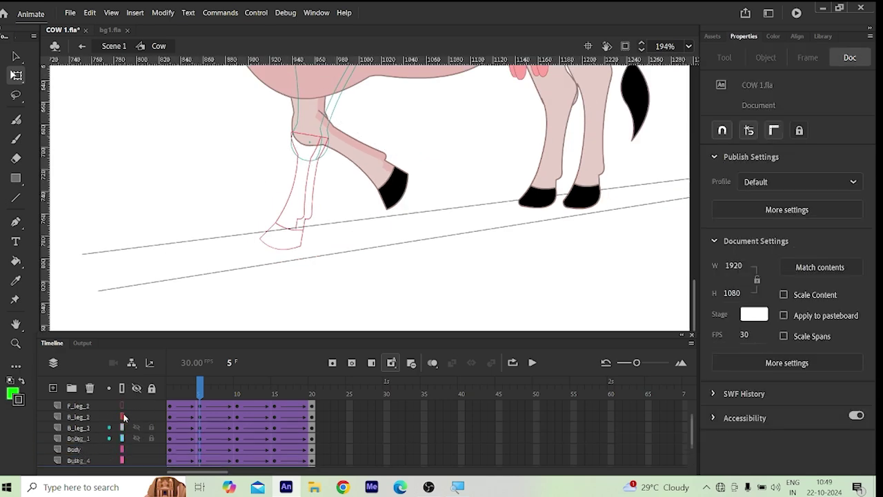
{"action": "left_click", "coordinate": [122, 450]}
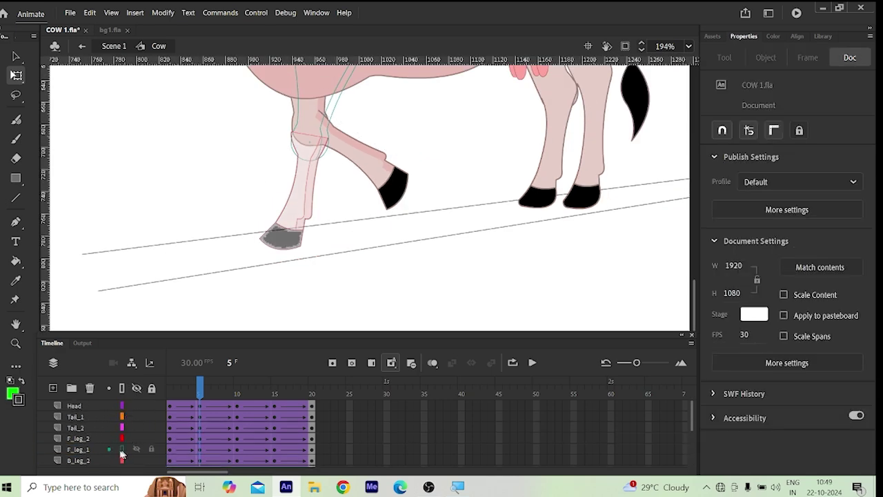
{"action": "left_click", "coordinate": [258, 168]}
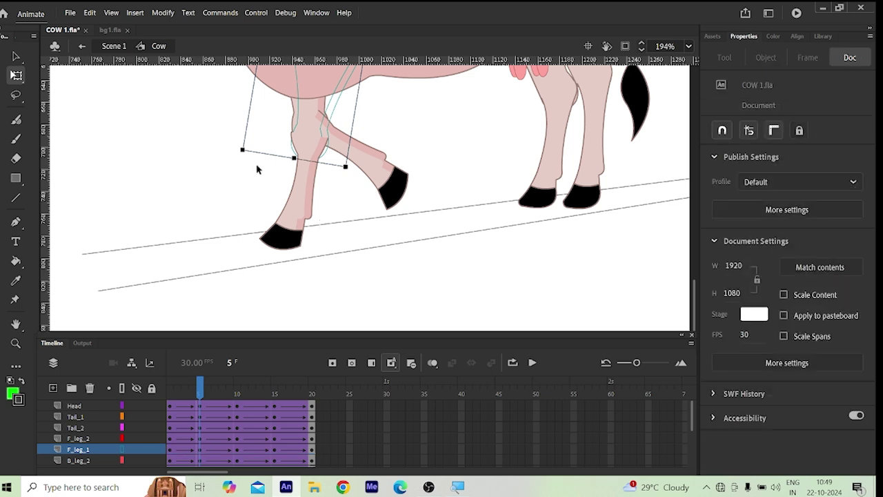
{"action": "scroll", "coordinate": [272, 168], "scroll_direction": "down", "scroll_amount": 2}
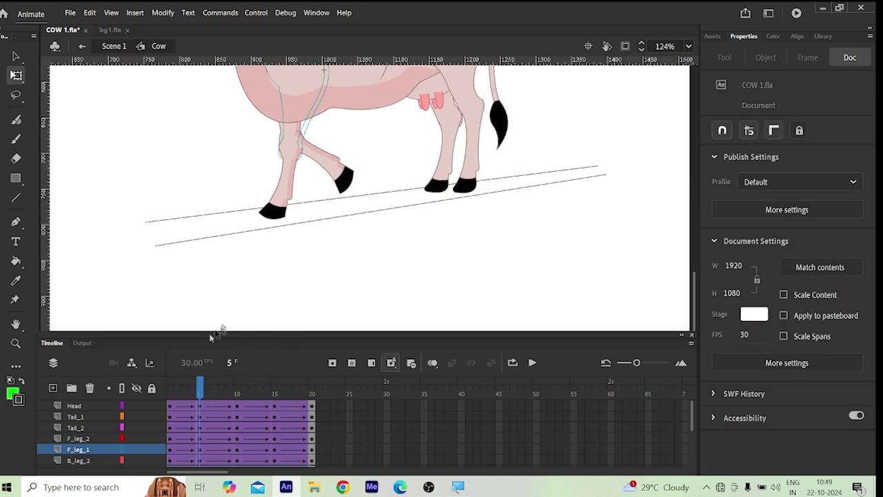
Step: At frame 5, rotate the near hind lower leg, B_leg_2, backward around the knee and shift it to X 447.8
{"action": "left_click_drag", "start_coordinate": [198, 391], "coordinate": [198, 410]}
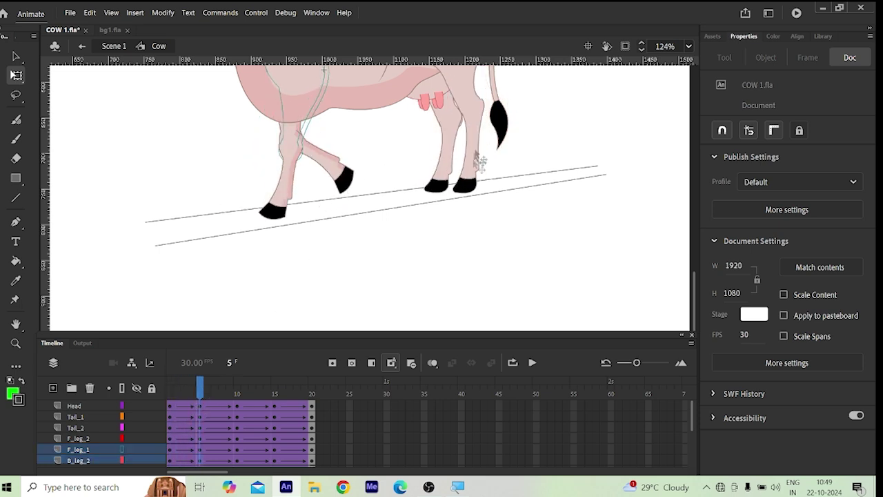
{"action": "left_click", "coordinate": [479, 164]}
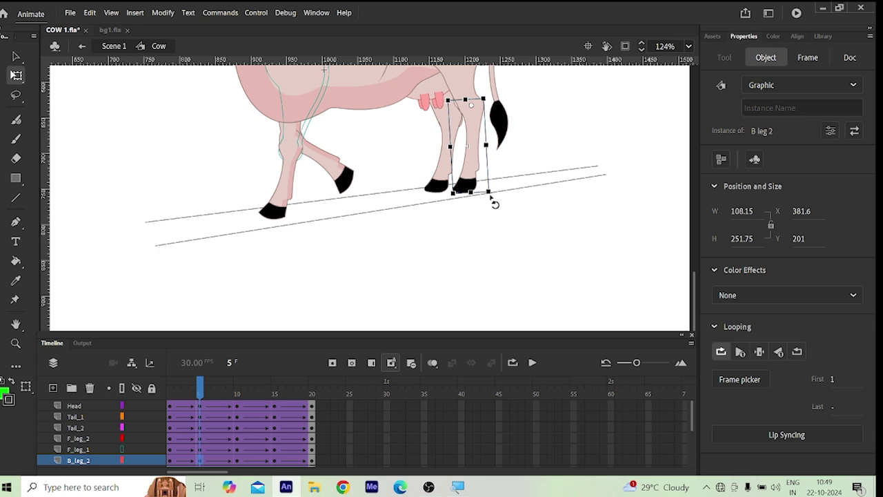
{"action": "left_click_drag", "start_coordinate": [491, 198], "coordinate": [548, 188]}
{"action": "scroll", "coordinate": [476, 111], "scroll_direction": "up", "scroll_amount": 5}
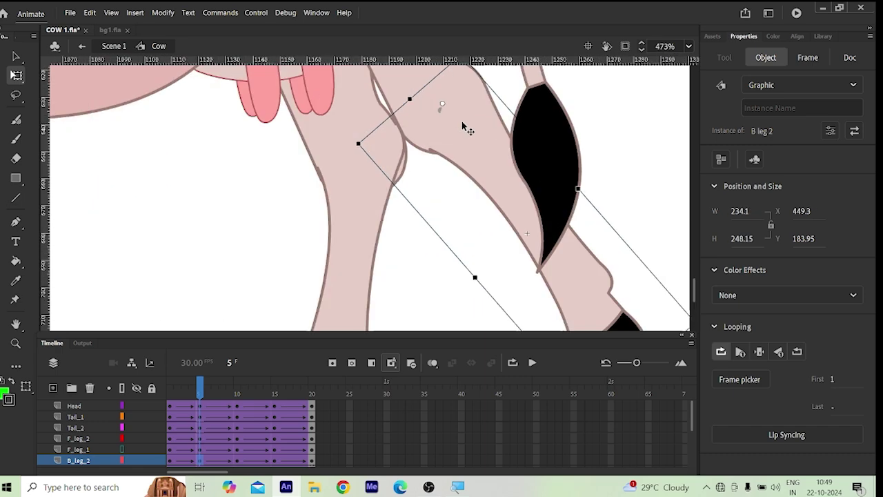
{"action": "left_click_drag", "start_coordinate": [454, 130], "coordinate": [453, 130]}
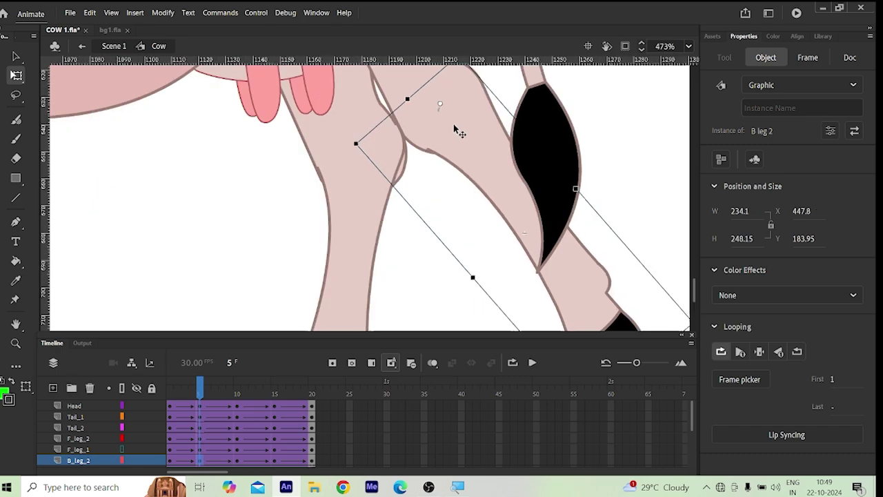
{"action": "scroll", "coordinate": [405, 116], "scroll_direction": "down", "scroll_amount": 5}
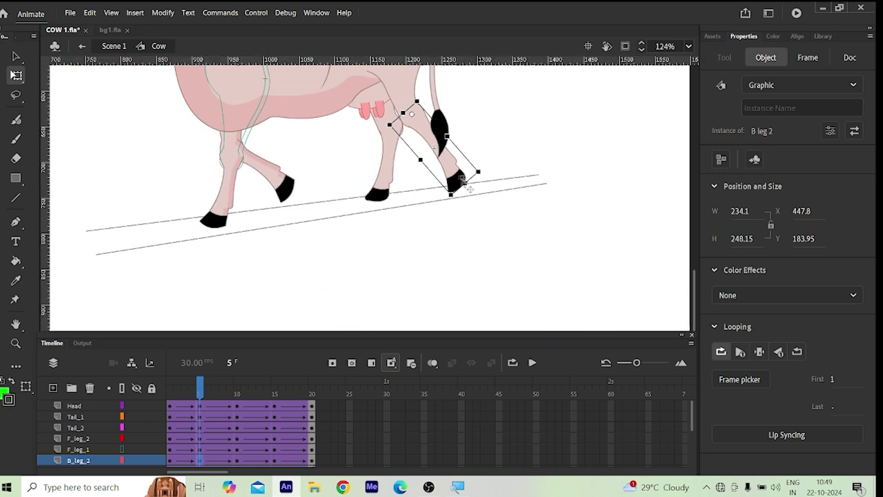
Step: Rotate the near hind lower leg, B_leg_2, slightly further back at frame 5 to lift its hoof higher
{"action": "left_click_drag", "start_coordinate": [487, 179], "coordinate": [486, 156]}
{"action": "scroll", "coordinate": [304, 129], "scroll_direction": "down", "scroll_amount": 3}
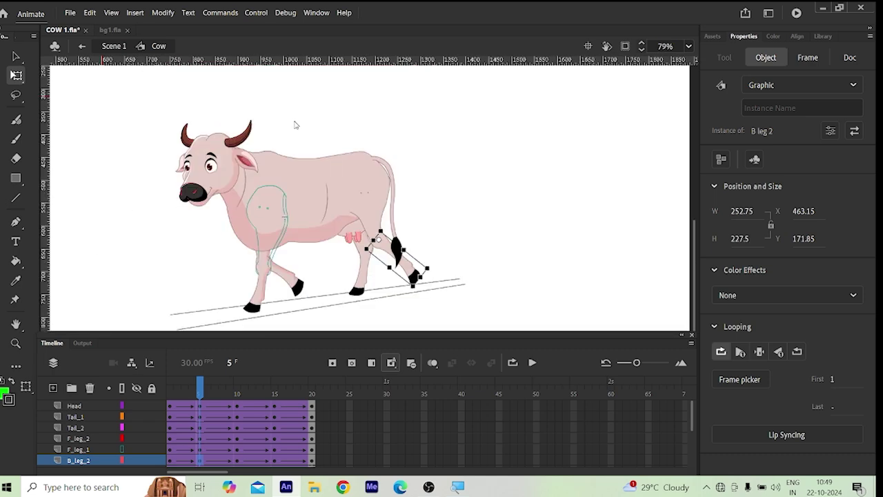
{"action": "scroll", "coordinate": [275, 259], "scroll_direction": "up", "scroll_amount": 3}
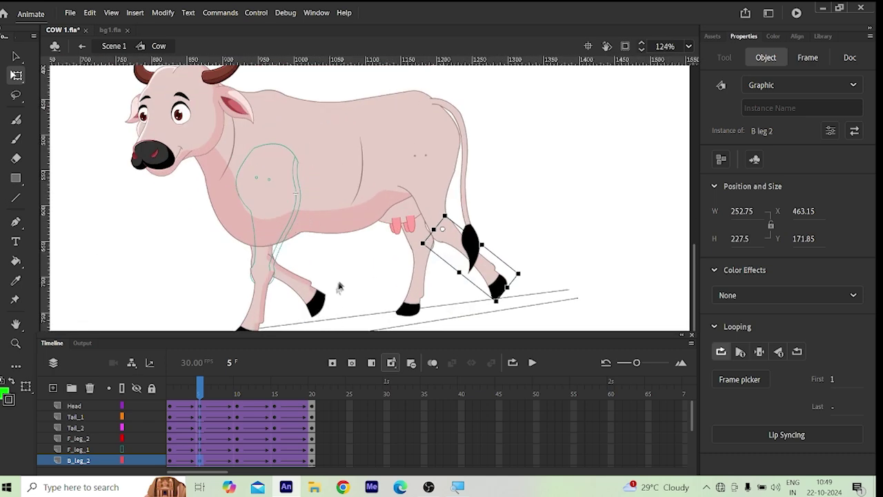
{"action": "left_click", "coordinate": [339, 287]}
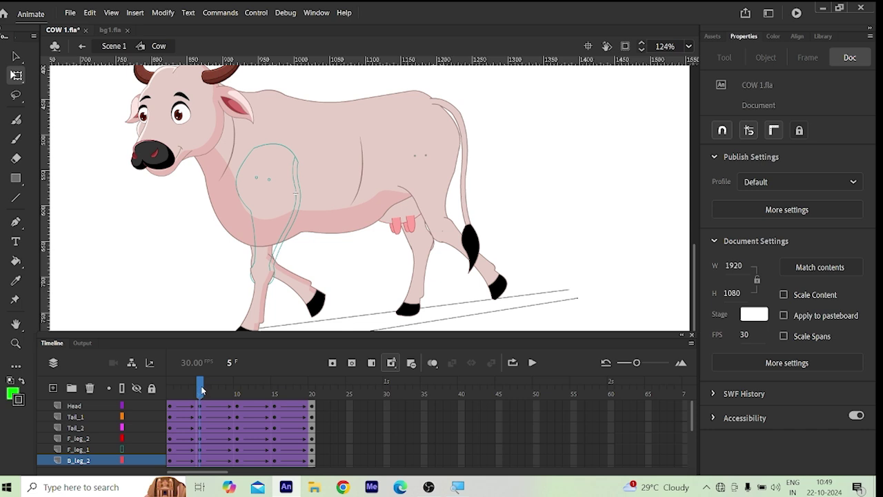
Step: Go to frame 15 and turn off the outline display of the near front upper leg layer, F_leg_1
{"action": "left_click_drag", "start_coordinate": [201, 391], "coordinate": [274, 403]}
{"action": "key", "text": "ctrl+a"}
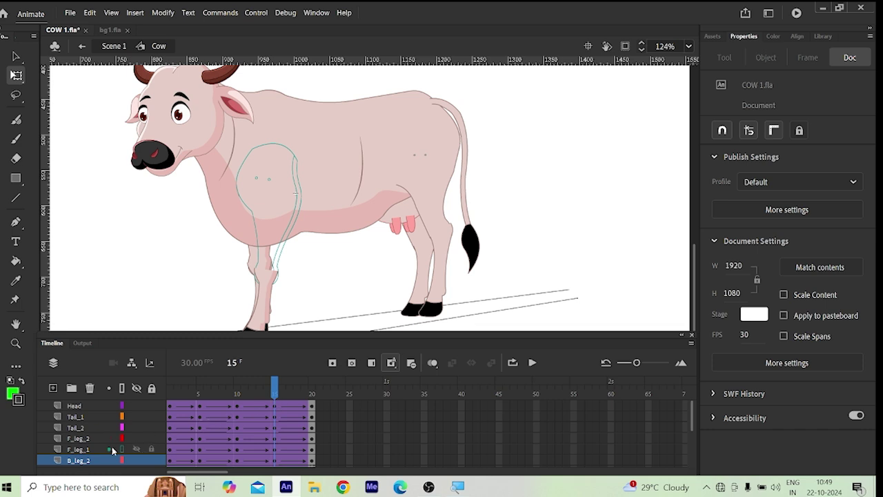
{"action": "left_click", "coordinate": [122, 449]}
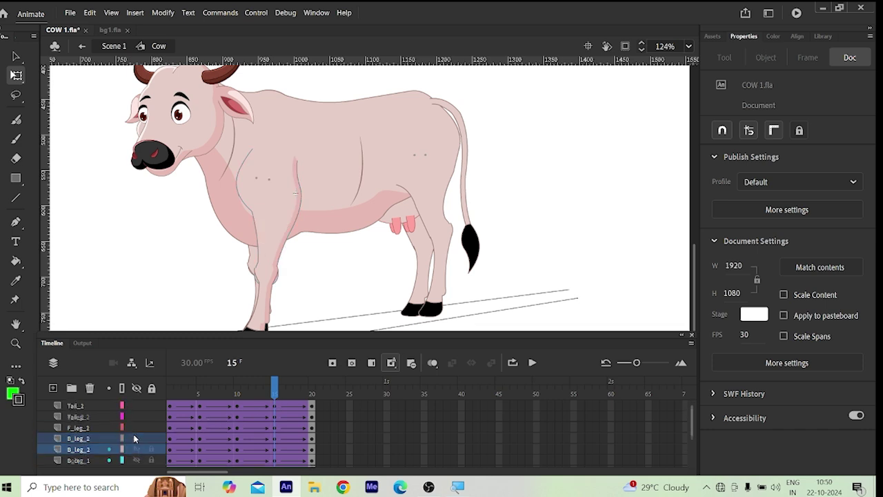
{"action": "scroll", "coordinate": [133, 434], "scroll_direction": "down", "scroll_amount": 3}
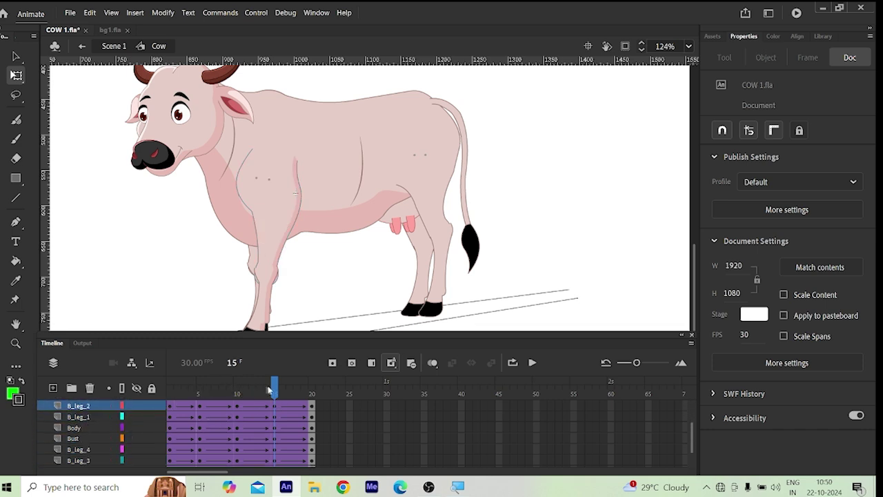
Step: At frame 15, rotate the near front lower leg, F_leg_2, backward around the knee so its hoof lifts off the ground
{"action": "left_click_drag", "start_coordinate": [274, 389], "coordinate": [241, 409]}
{"action": "scroll", "coordinate": [301, 282], "scroll_direction": "down", "scroll_amount": 3}
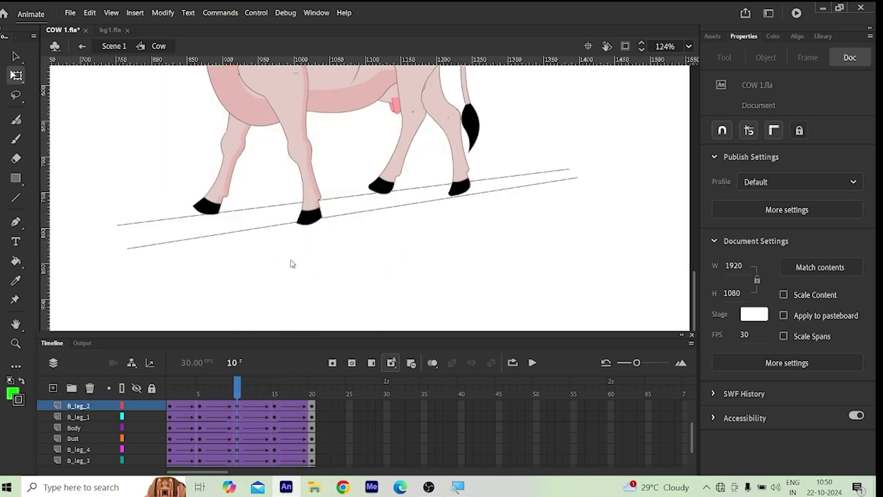
{"action": "scroll", "coordinate": [261, 125], "scroll_direction": "up", "scroll_amount": 2}
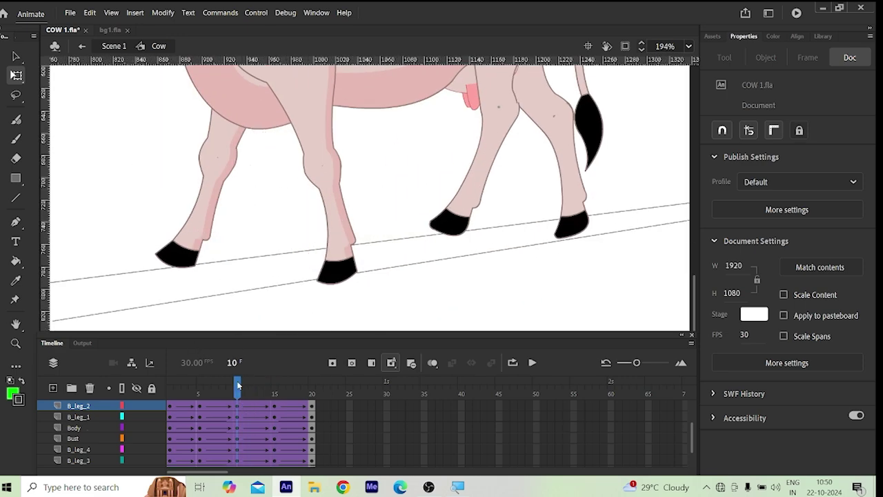
{"action": "left_click_drag", "start_coordinate": [238, 386], "coordinate": [278, 407]}
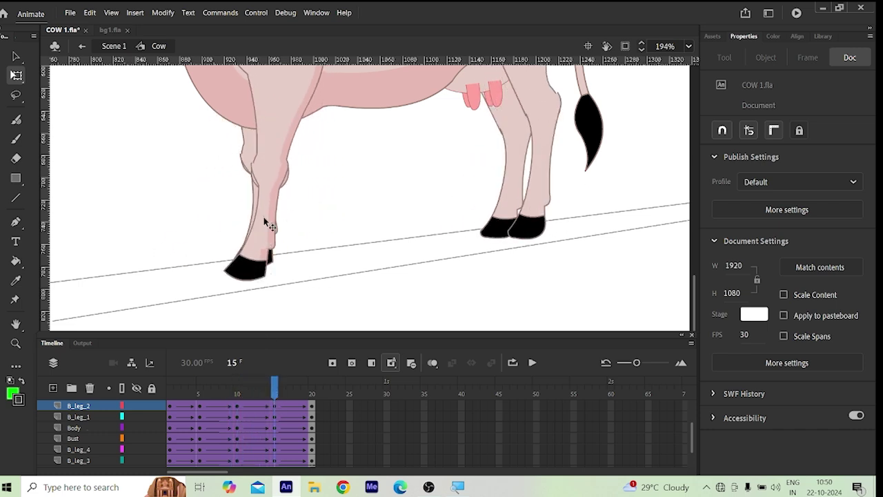
{"action": "left_click", "coordinate": [267, 250]}
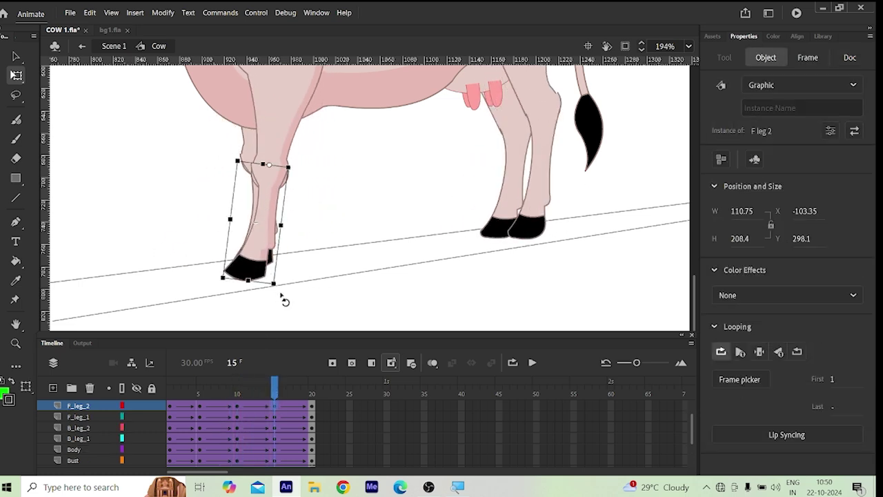
{"action": "left_click_drag", "start_coordinate": [286, 296], "coordinate": [377, 236]}
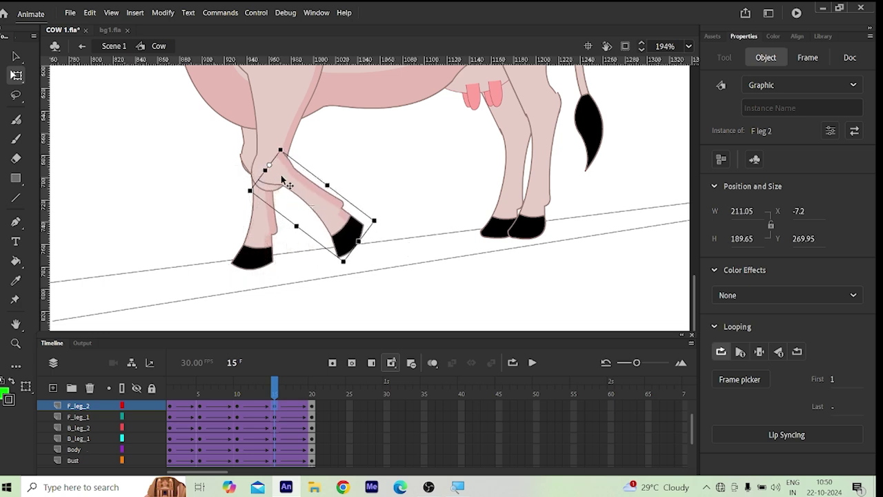
Step: Nudge F_leg_2 down to Y 283.25 at frame 15 and rotate it slightly further back to raise the hoof
{"action": "key", "text": "Down"}
{"action": "key", "text": "Down"}
{"action": "key", "text": "Down"}
{"action": "key", "text": "Down"}
{"action": "key", "text": "Down"}
{"action": "key", "text": "Down"}
{"action": "key", "text": "Down"}
{"action": "key", "text": "Down"}
{"action": "key", "text": "Down"}
{"action": "key", "text": "Down"}
{"action": "key", "text": "Down"}
{"action": "key", "text": "Down"}
{"action": "key", "text": "Down"}
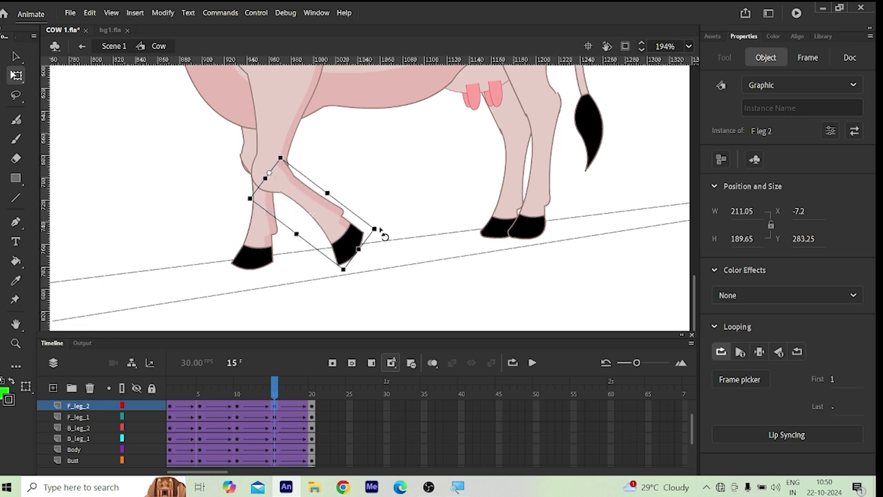
{"action": "mouse_move", "coordinate": [390, 235]}
{"action": "left_mouse_down"}
{"action": "mouse_move", "coordinate": [400, 229]}
{"action": "mouse_move", "coordinate": [394, 223]}
{"action": "left_mouse_up"}
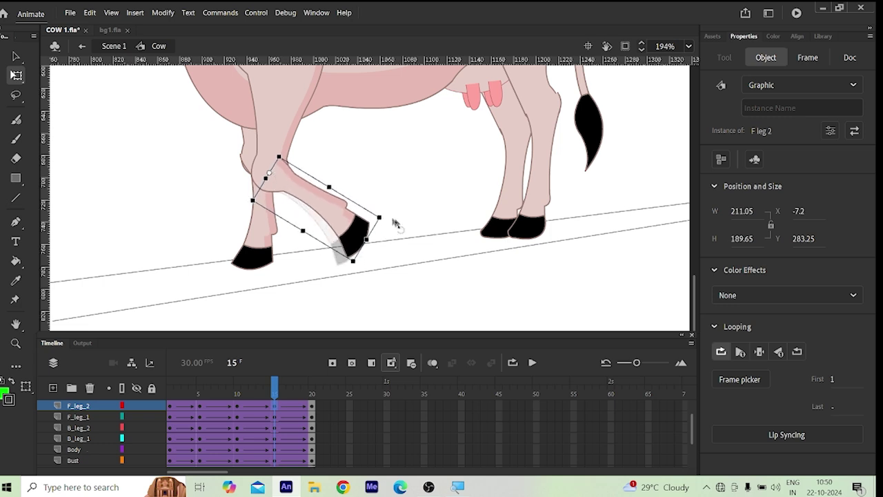
{"action": "left_click", "coordinate": [197, 233]}
Step: At frame 15, nudge the far front lower leg, F_leg_4, to X -103.25 and Y 282.85 to fit its knee
{"action": "left_click", "coordinate": [255, 181]}
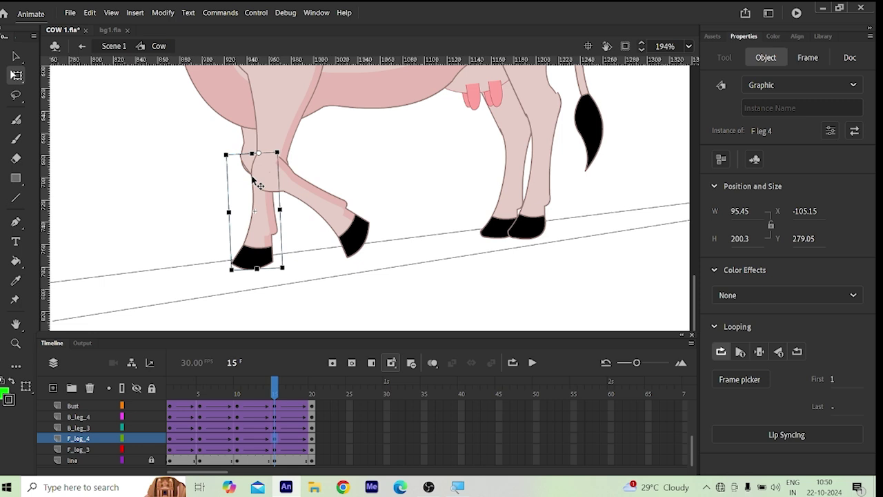
{"action": "key", "text": "Down"}
{"action": "key", "text": "Down"}
{"action": "key", "text": "Down"}
{"action": "key", "text": "Down"}
{"action": "key", "text": "Down"}
{"action": "key", "text": "Down"}
{"action": "key", "text": "Down"}
{"action": "key", "text": "Down"}
{"action": "key", "text": "Down"}
{"action": "key", "text": "Down"}
{"action": "key", "text": "Down"}
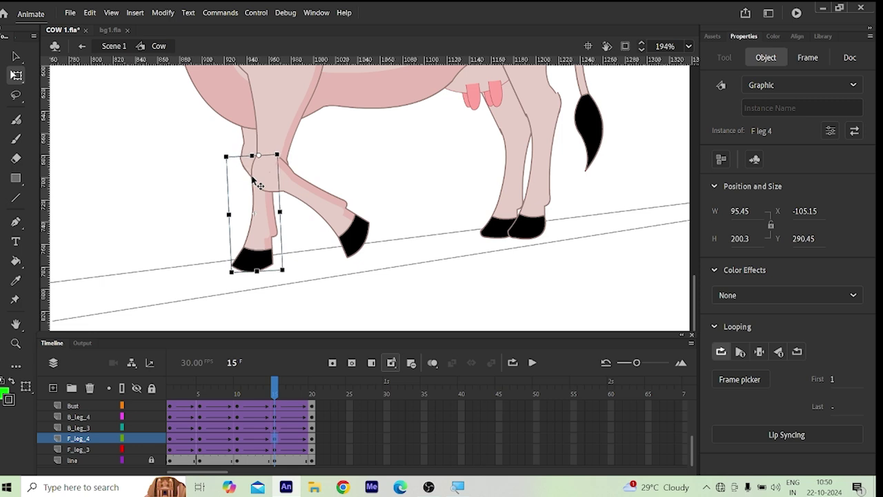
{"action": "key", "text": "Up"}
{"action": "key", "text": "Up"}
{"action": "key", "text": "Up"}
{"action": "key", "text": "Up"}
{"action": "key", "text": "Up"}
{"action": "key", "text": "Up"}
{"action": "key", "text": "Up"}
{"action": "key", "text": "Right"}
{"action": "key", "text": "Right"}
{"action": "key", "text": "Right"}
{"action": "key", "text": "Right"}
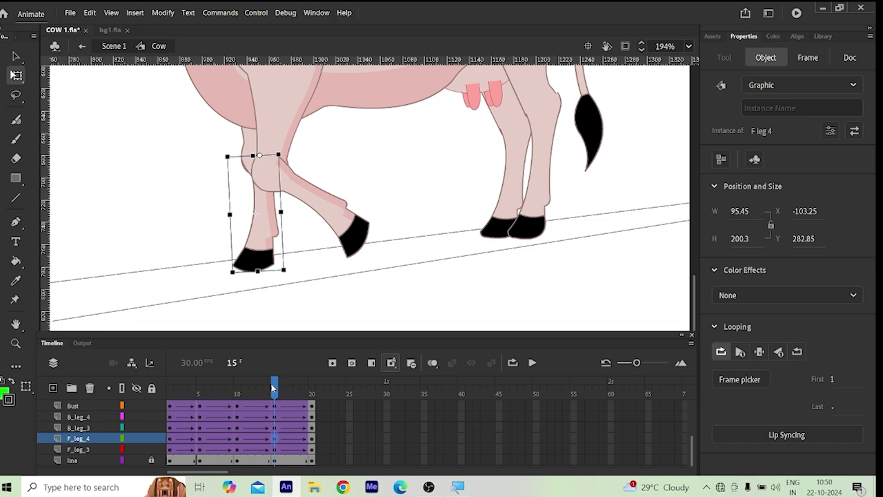
Step: At frame 5, nudge the near front lower leg, F_leg_2, down to Y 306.55 to fit its knee
{"action": "left_click_drag", "start_coordinate": [275, 390], "coordinate": [199, 407]}
{"action": "left_click", "coordinate": [257, 212]}
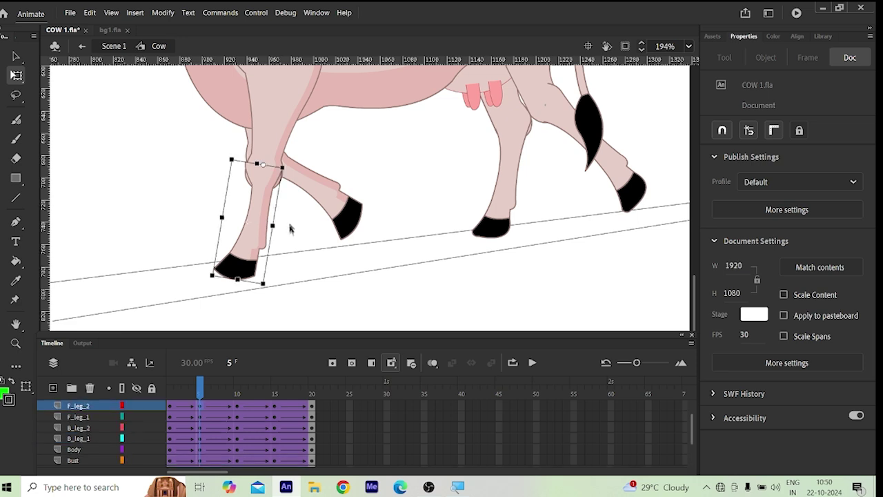
{"action": "key", "text": "Down"}
{"action": "key", "text": "Down"}
{"action": "key", "text": "Down"}
{"action": "key", "text": "Down"}
{"action": "key", "text": "Down"}
{"action": "key", "text": "Down"}
{"action": "key", "text": "Down"}
{"action": "key", "text": "Down"}
{"action": "key", "text": "Down"}
{"action": "key", "text": "Down"}
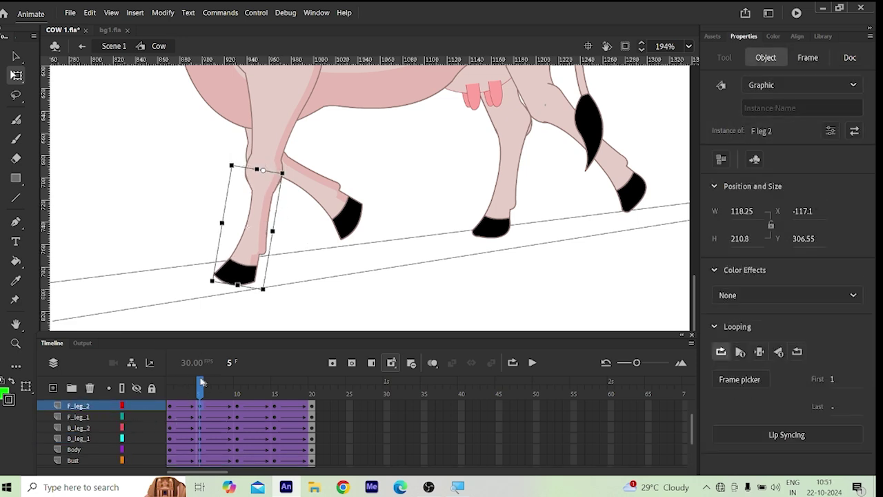
Step: At frame 15, rotate the far hind lower leg, B_leg_4, backward around the knee and lower it to Y 192.8
{"action": "left_click_drag", "start_coordinate": [201, 382], "coordinate": [275, 400]}
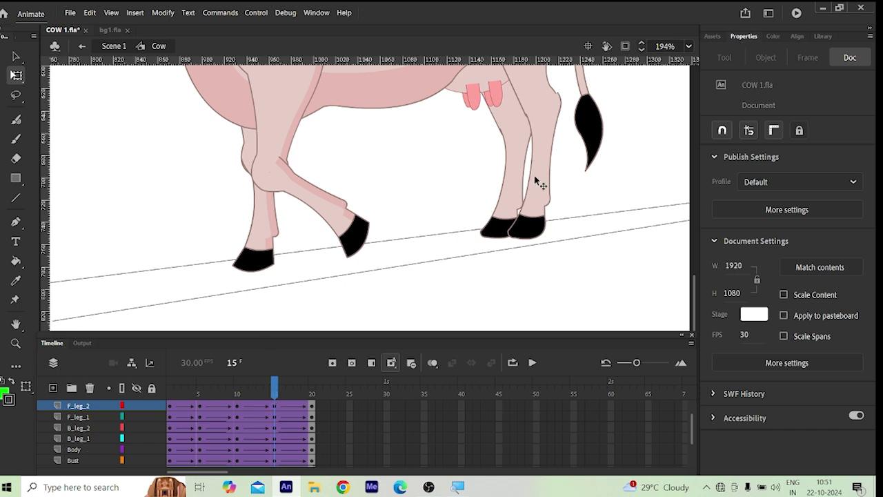
{"action": "left_click_drag", "start_coordinate": [274, 392], "coordinate": [272, 412]}
{"action": "left_click", "coordinate": [524, 167]}
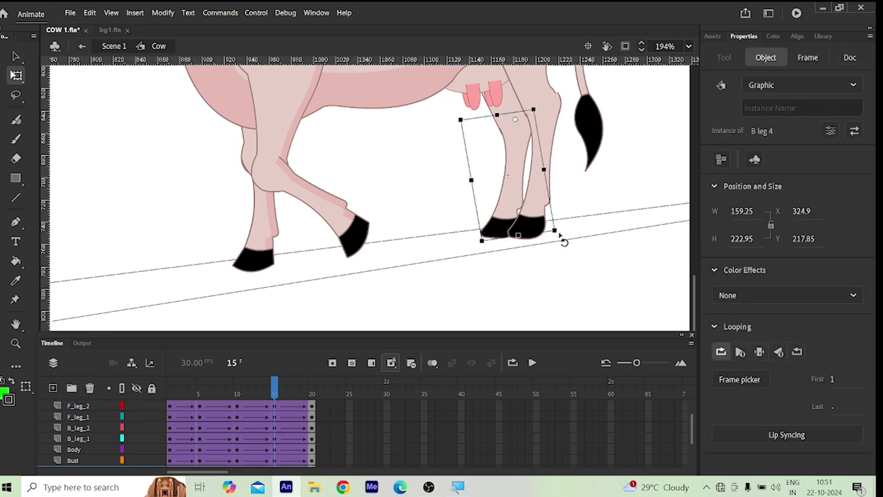
{"action": "left_click_drag", "start_coordinate": [617, 223], "coordinate": [651, 162]}
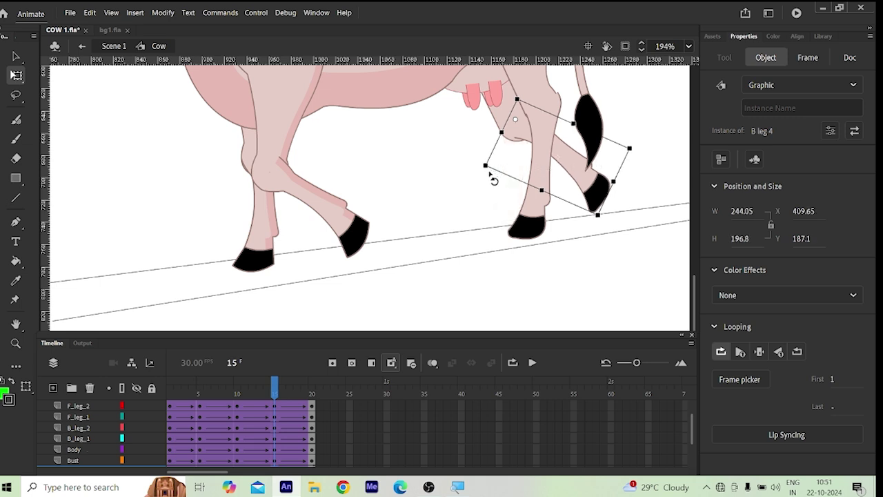
{"action": "left_click_drag", "start_coordinate": [489, 175], "coordinate": [489, 176]}
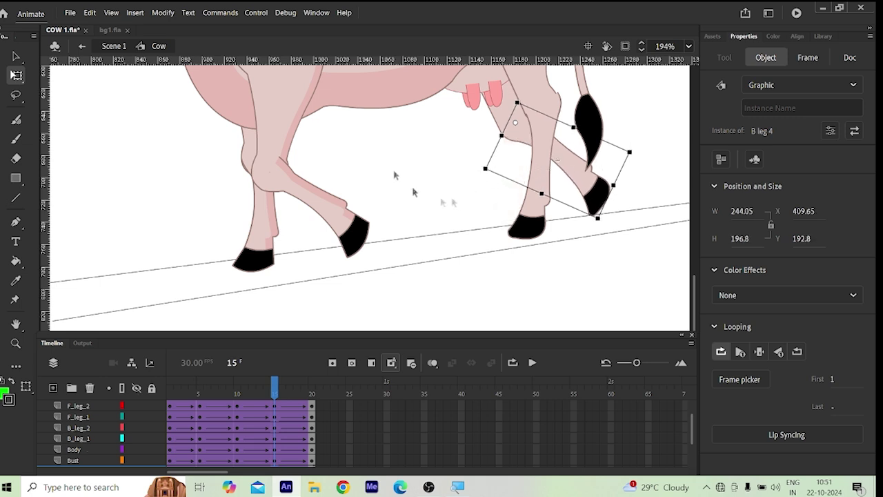
Step: At frame 15, nudge the near hind lower leg, B_leg_2, to X 368.3 to align it with the upper leg
{"action": "left_click_drag", "start_coordinate": [274, 390], "coordinate": [278, 417]}
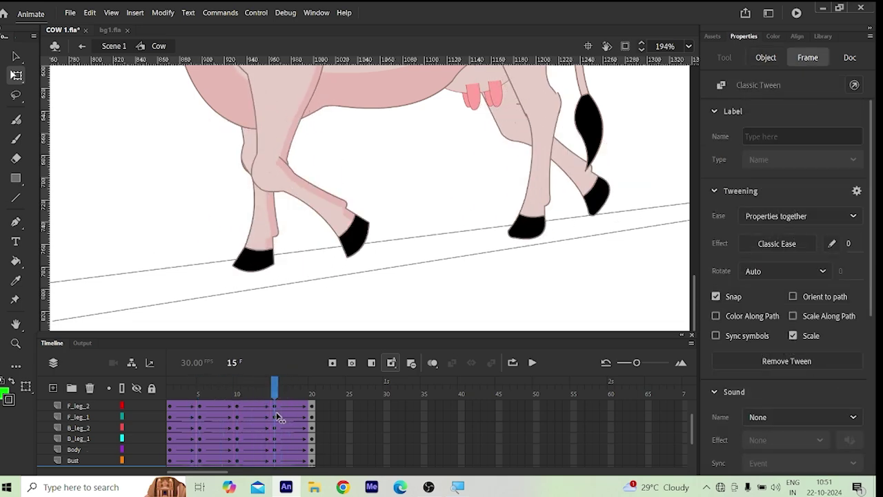
{"action": "left_click", "coordinate": [447, 176]}
{"action": "left_click", "coordinate": [551, 108]}
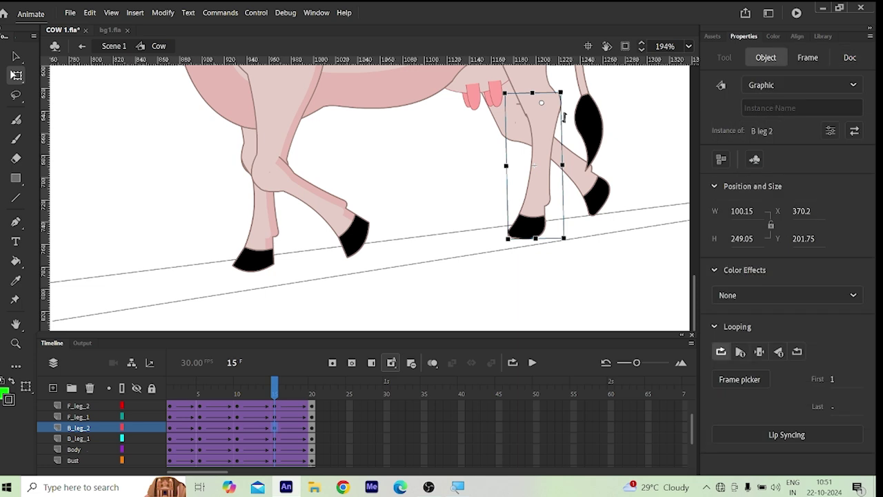
{"action": "key", "text": "Left"}
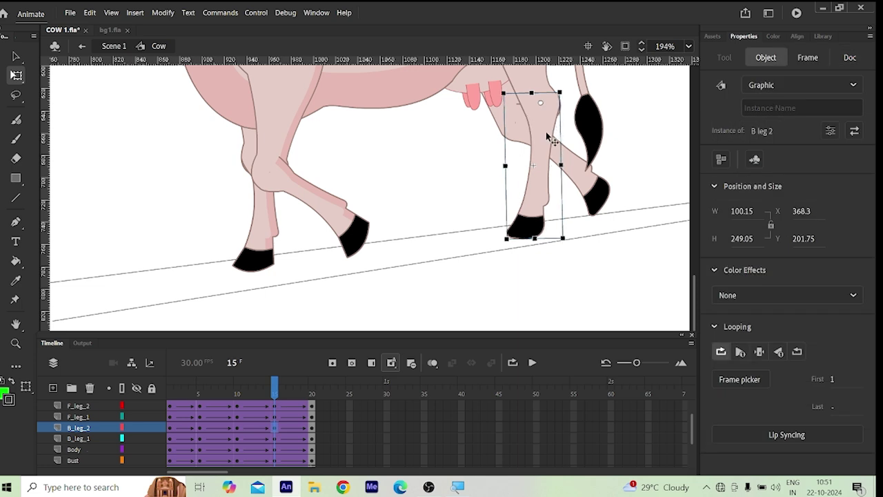
Step: At frame 15, nudge the near hind lower leg, B_leg_2, down to Y 203.65 to fit its knee
{"action": "key", "text": "Left"}
{"action": "key", "text": "Down"}
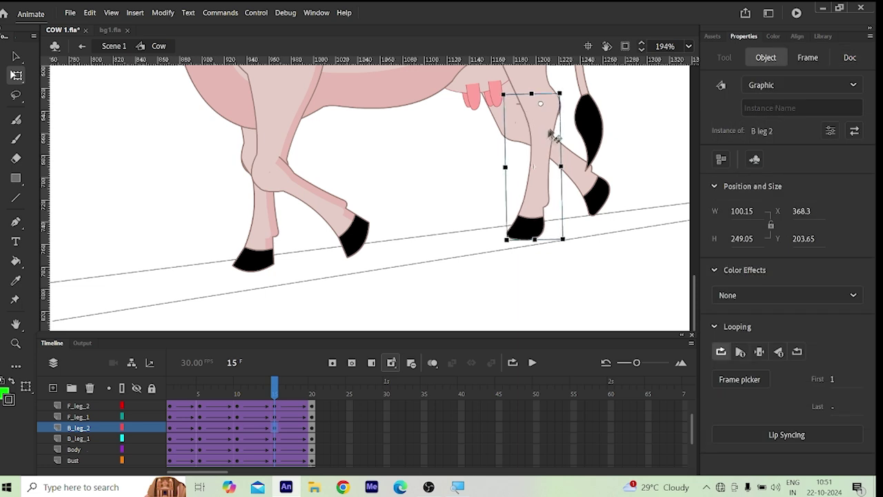
{"action": "left_click", "coordinate": [618, 114]}
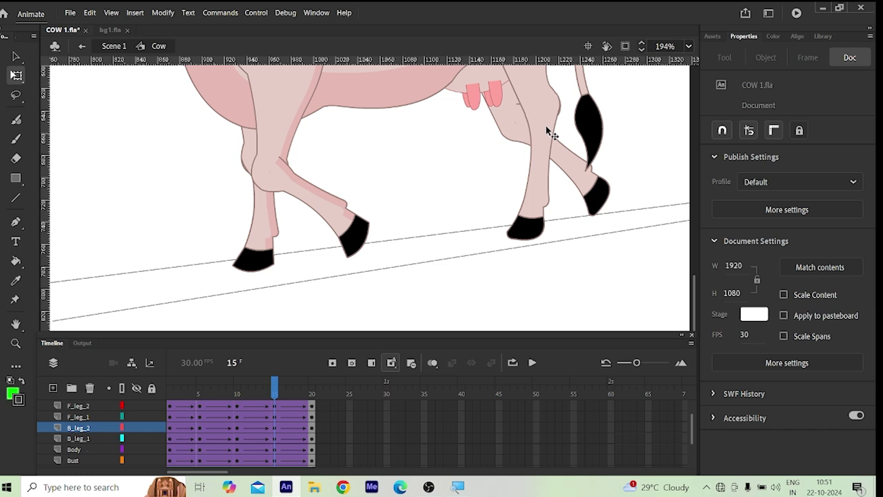
{"action": "left_click", "coordinate": [546, 127]}
{"action": "left_click", "coordinate": [384, 235]}
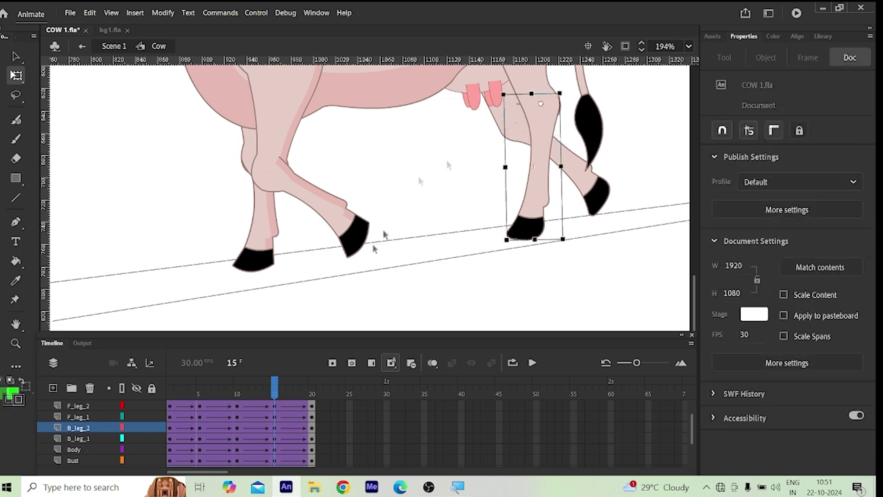
Step: At frame 5, rotate the udder, Bust, toward the front legs, bringing it to X 258 and Y 46.15
{"action": "left_click", "coordinate": [168, 386]}
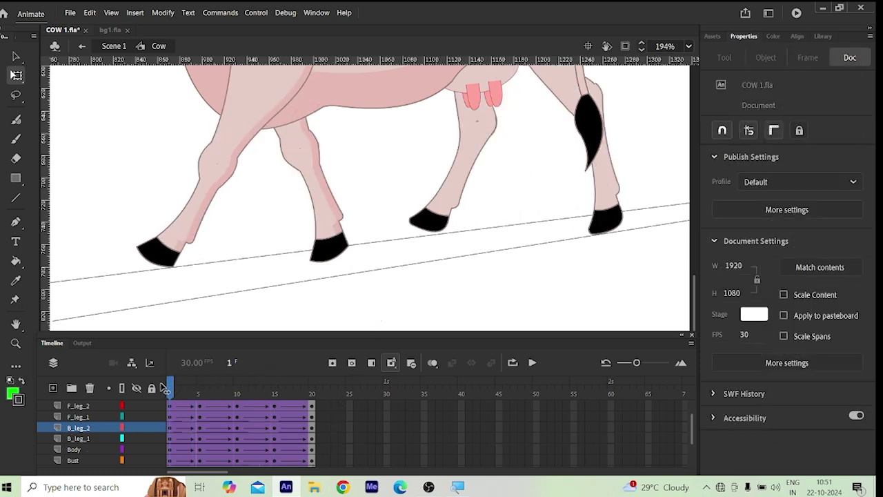
{"action": "mouse_move", "coordinate": [174, 390]}
{"action": "left_mouse_down"}
{"action": "mouse_move", "coordinate": [202, 405]}
{"action": "mouse_move", "coordinate": [240, 407]}
{"action": "mouse_move", "coordinate": [244, 396]}
{"action": "mouse_move", "coordinate": [272, 412]}
{"action": "mouse_move", "coordinate": [272, 393]}
{"action": "mouse_move", "coordinate": [283, 400]}
{"action": "mouse_move", "coordinate": [273, 401]}
{"action": "mouse_move", "coordinate": [308, 400]}
{"action": "mouse_move", "coordinate": [171, 404]}
{"action": "left_mouse_up"}
{"action": "scroll", "coordinate": [300, 220], "scroll_direction": "down", "scroll_amount": 3}
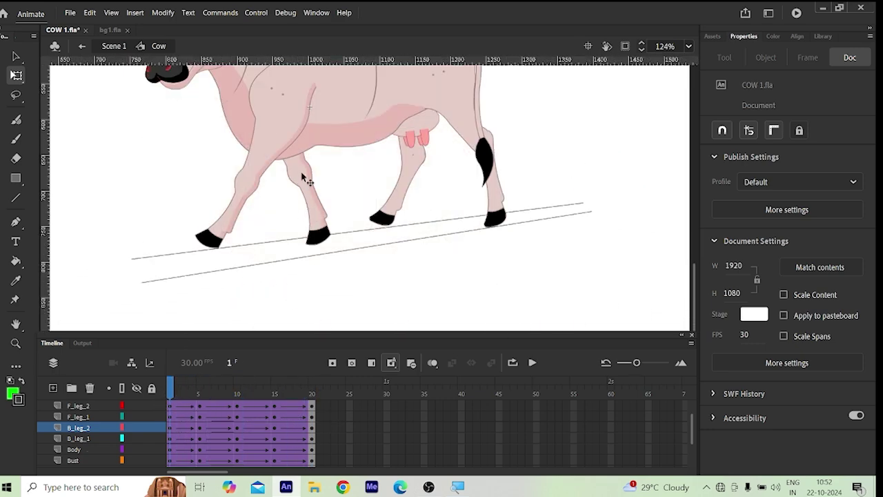
{"action": "scroll", "coordinate": [314, 190], "scroll_direction": "down", "scroll_amount": 1}
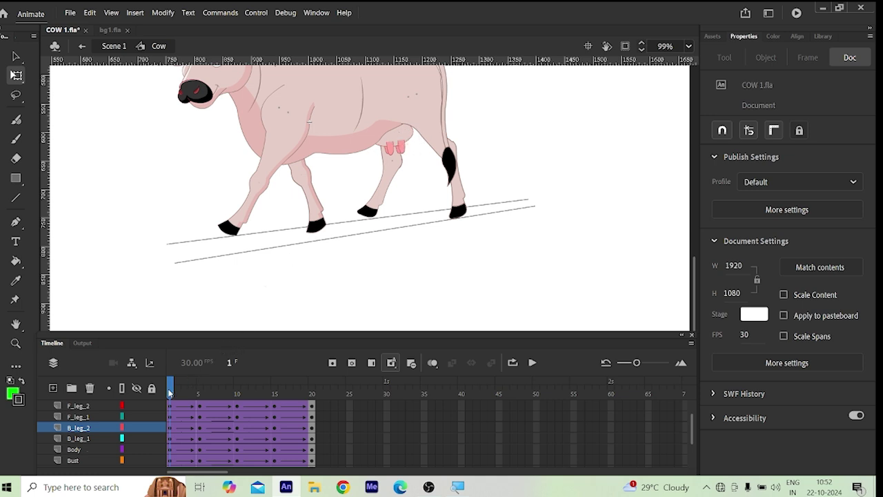
{"action": "left_click_drag", "start_coordinate": [171, 393], "coordinate": [200, 404]}
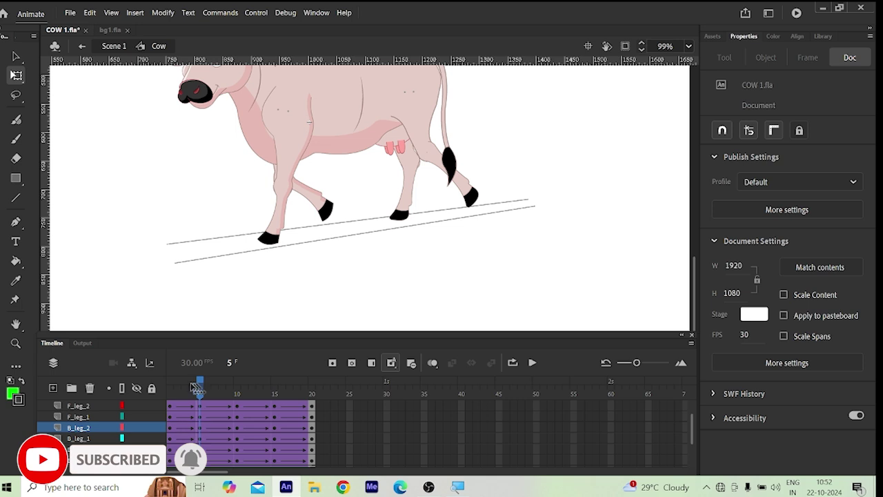
{"action": "mouse_move", "coordinate": [200, 388]}
{"action": "left_mouse_down"}
{"action": "mouse_move", "coordinate": [178, 389]}
{"action": "mouse_move", "coordinate": [203, 398]}
{"action": "left_mouse_up"}
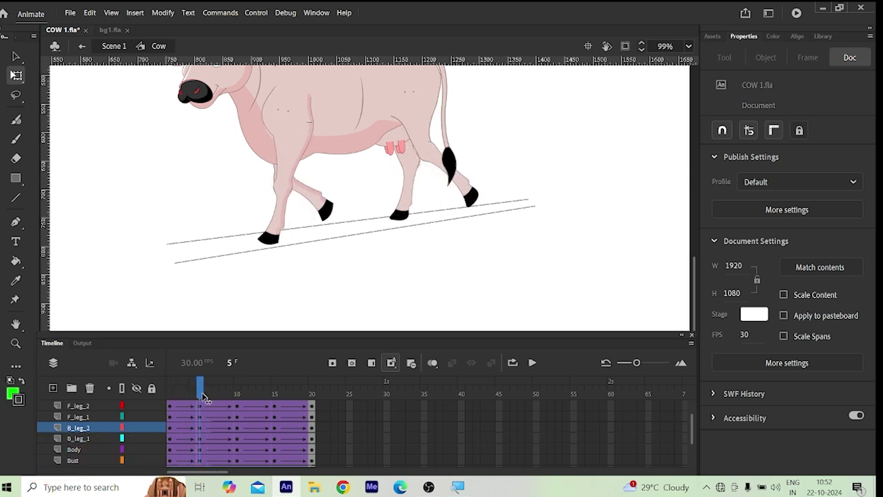
{"action": "left_click", "coordinate": [406, 145]}
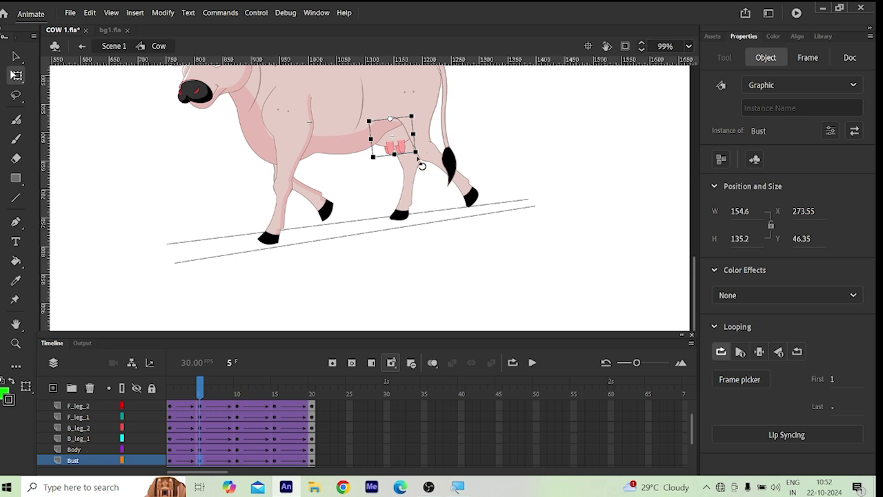
{"action": "left_click_drag", "start_coordinate": [419, 167], "coordinate": [390, 153]}
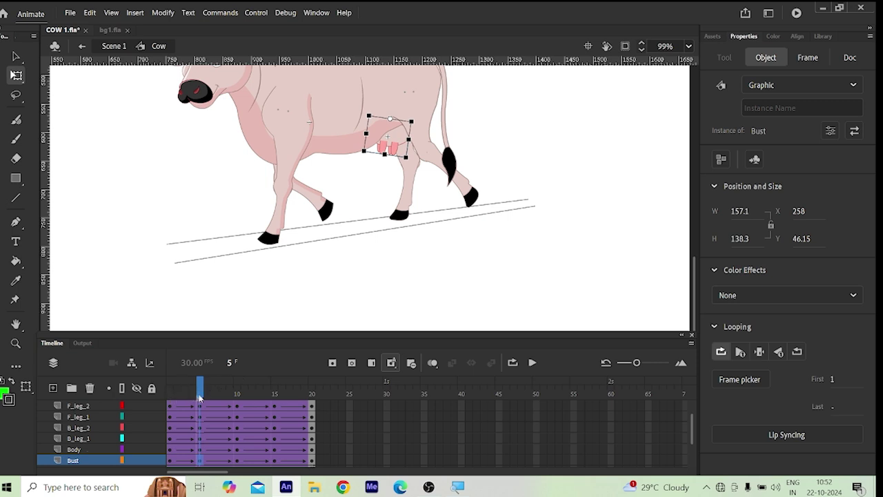
Step: At frame 15, swing the udder, Bust, toward the front legs by about the same rotation as at frame 5
{"action": "left_click_drag", "start_coordinate": [202, 391], "coordinate": [274, 409]}
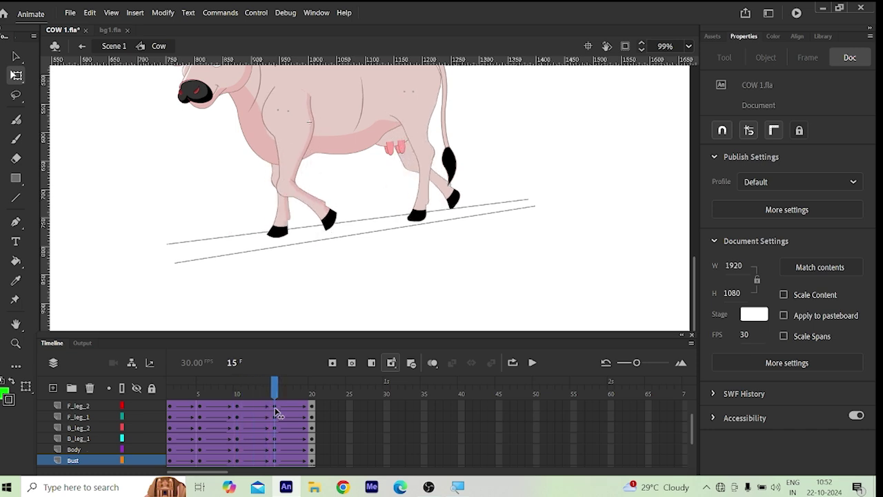
{"action": "left_click", "coordinate": [406, 146]}
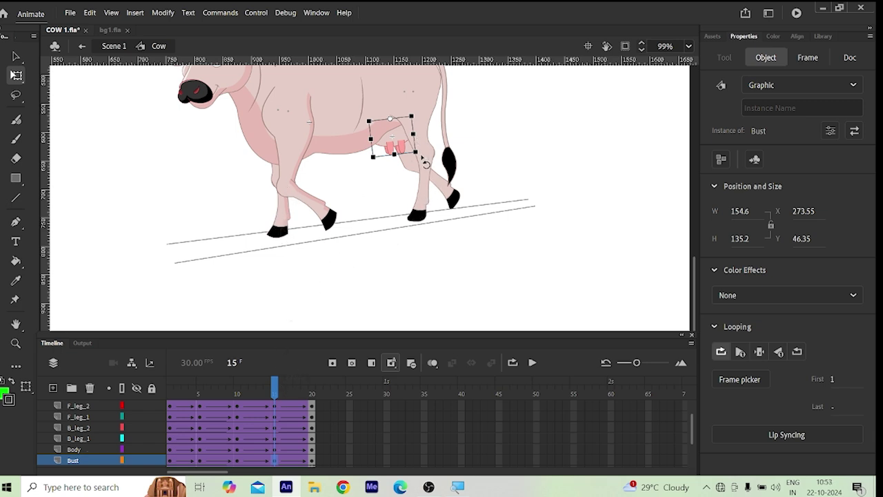
{"action": "left_click_drag", "start_coordinate": [419, 163], "coordinate": [417, 178]}
{"action": "left_click", "coordinate": [276, 388]}
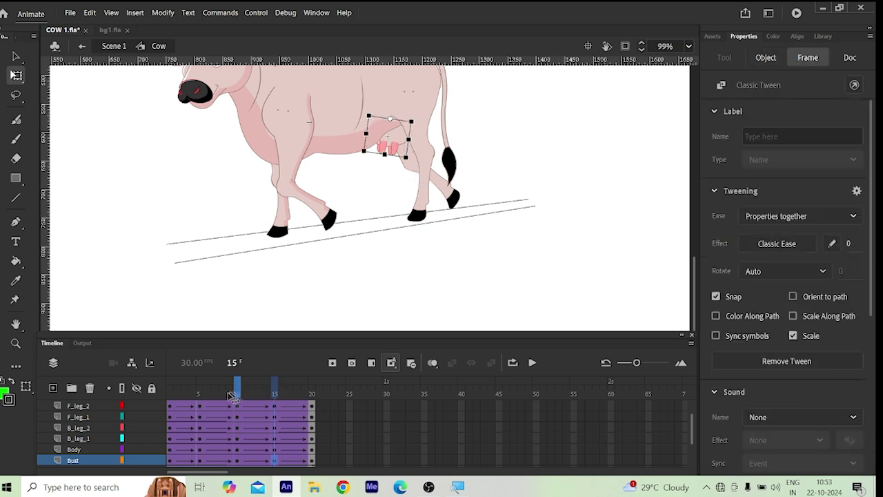
{"action": "key", "text": "Return"}
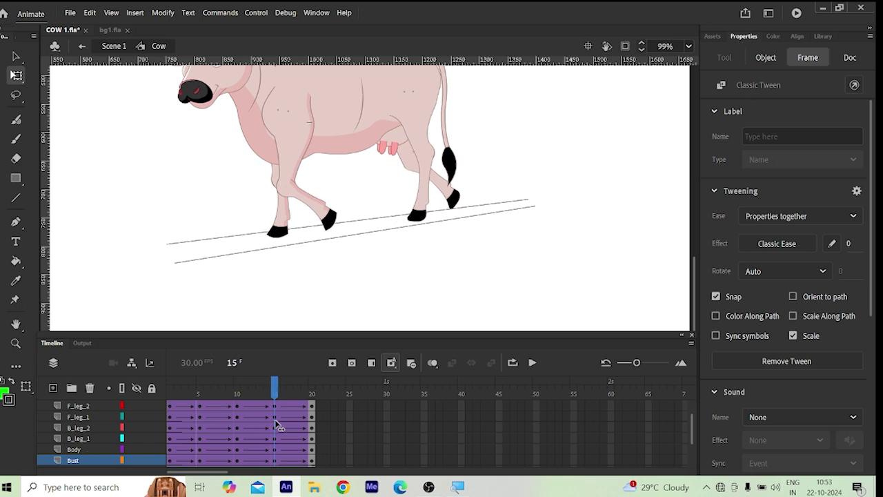
{"action": "left_click", "coordinate": [329, 166]}
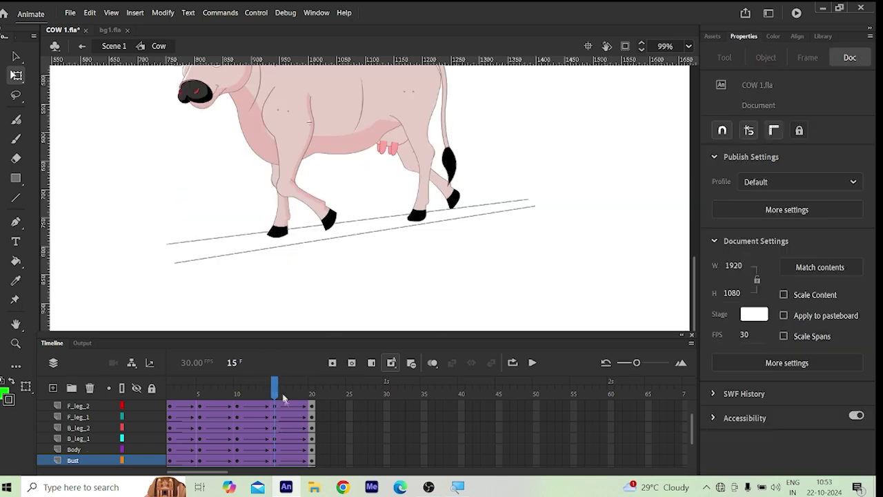
Step: Try to raise the cow at frame 5 to Y -452, leaving out the near front lower leg
{"action": "left_click_drag", "start_coordinate": [275, 388], "coordinate": [171, 388]}
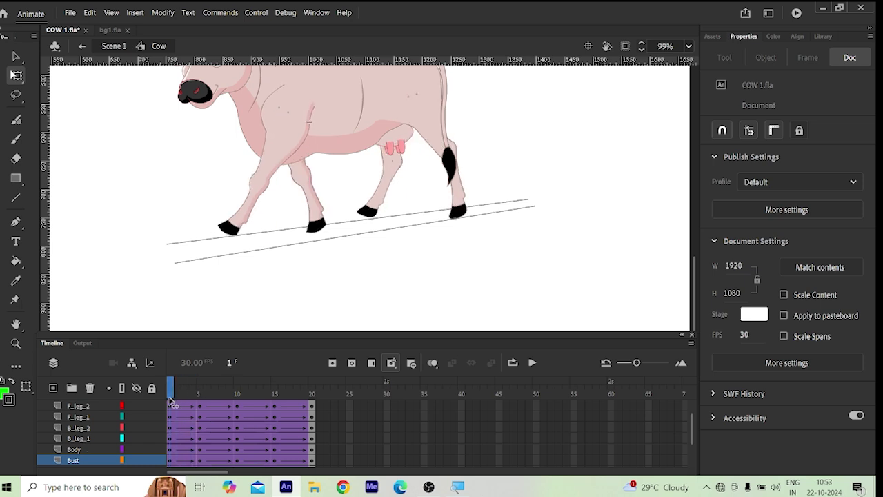
{"action": "scroll", "coordinate": [295, 181], "scroll_direction": "down", "scroll_amount": 2}
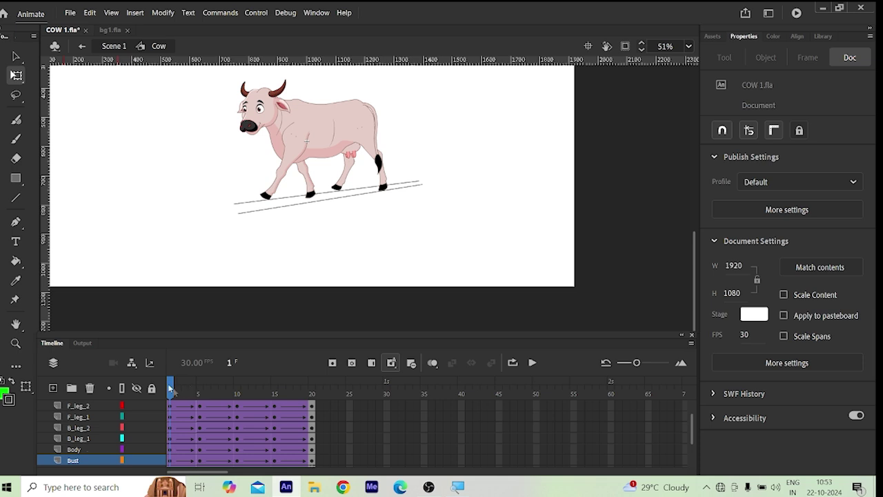
{"action": "left_click_drag", "start_coordinate": [171, 388], "coordinate": [200, 407]}
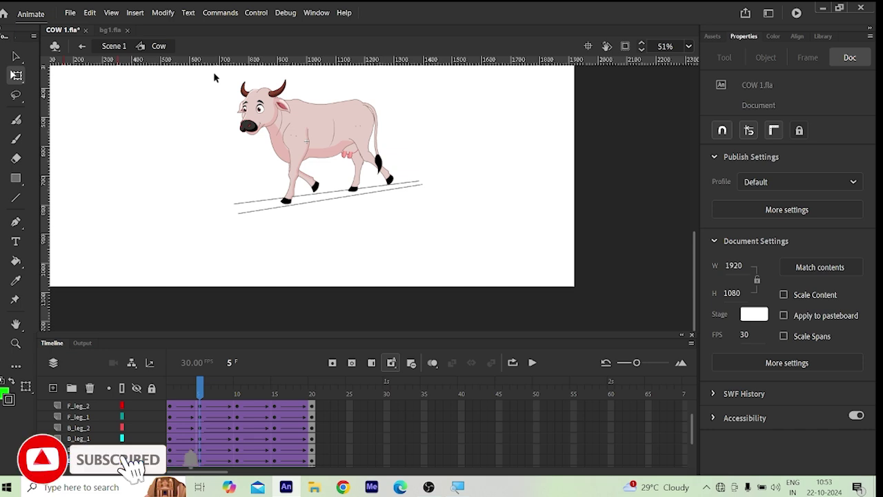
{"action": "left_click_drag", "start_coordinate": [214, 76], "coordinate": [411, 170]}
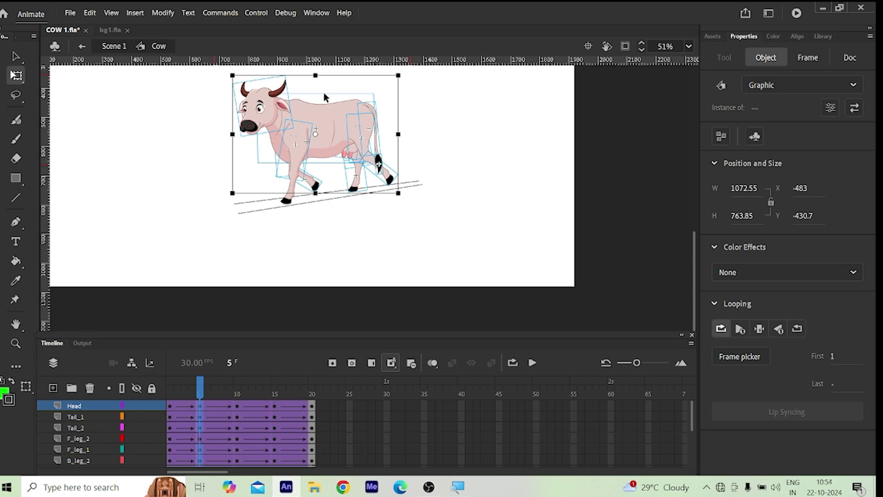
{"action": "key", "text": "Up"}
{"action": "key", "text": "Up"}
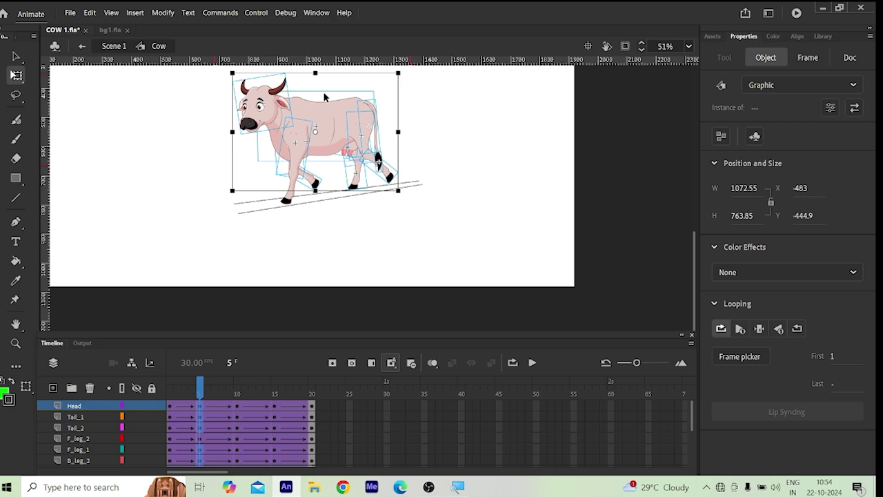
{"action": "key", "text": "Up"}
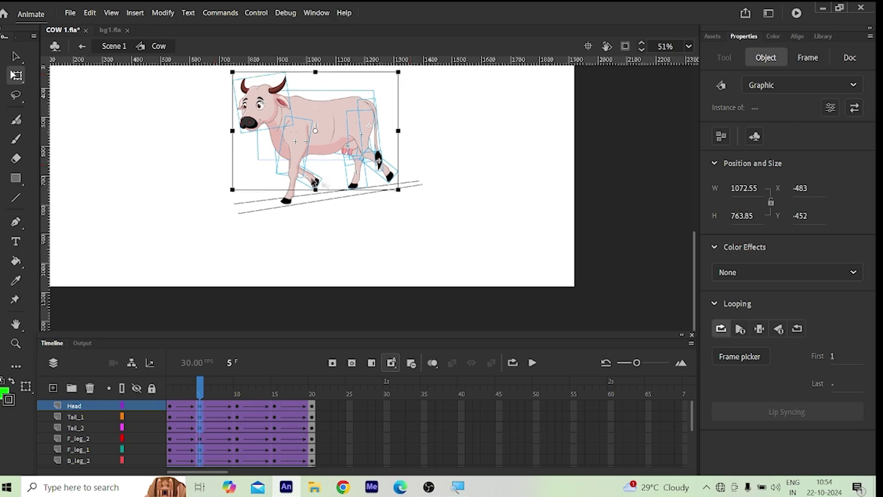
{"action": "left_click", "coordinate": [315, 192]}
Step: Try to nudge the near front lower leg, F_leg_2, up to Y 298.95 at frame 5 to meet the raised knee
{"action": "scroll", "coordinate": [306, 185], "scroll_direction": "up", "scroll_amount": 5}
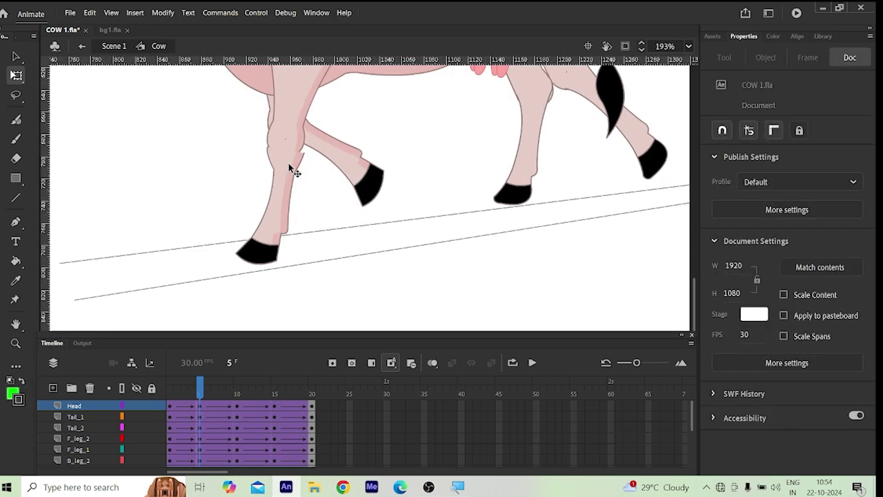
{"action": "left_click", "coordinate": [290, 167]}
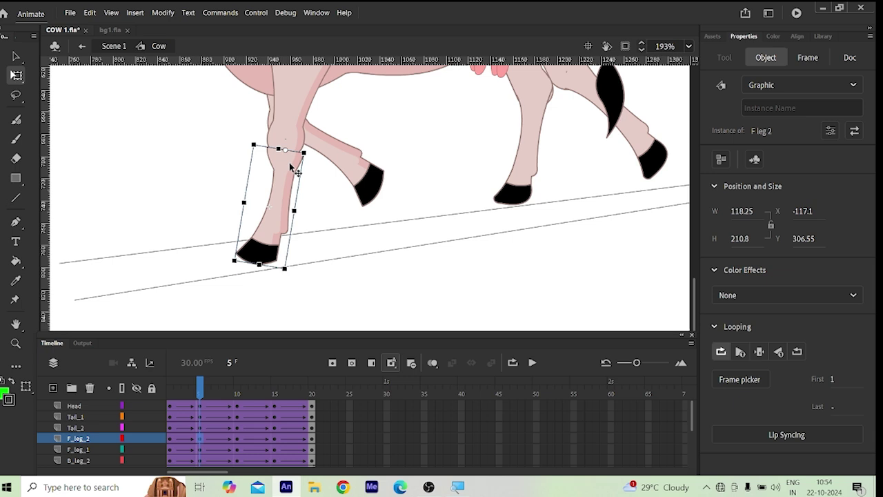
{"action": "key", "text": "Up"}
{"action": "key", "text": "Up"}
{"action": "key", "text": "Up"}
{"action": "key", "text": "Up"}
{"action": "key", "text": "Up"}
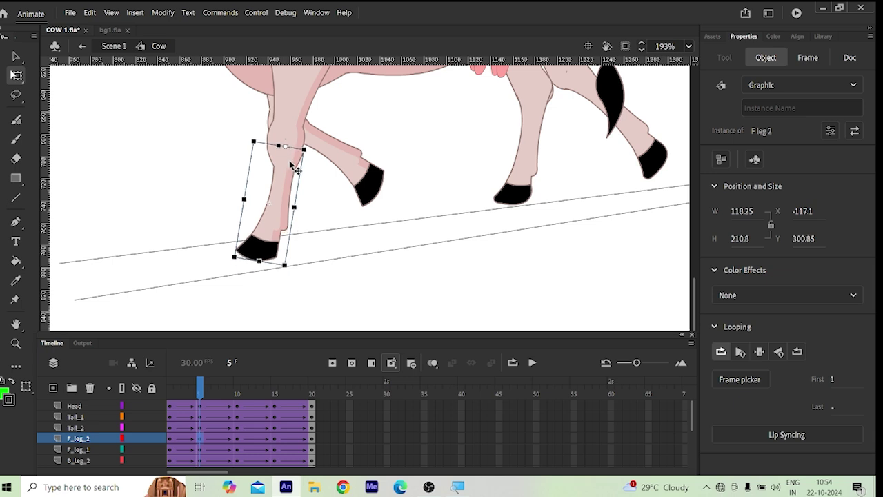
{"action": "key", "text": "Down"}
{"action": "key", "text": "Down"}
{"action": "key", "text": "Down"}
{"action": "key", "text": "Down"}
{"action": "key", "text": "Down"}
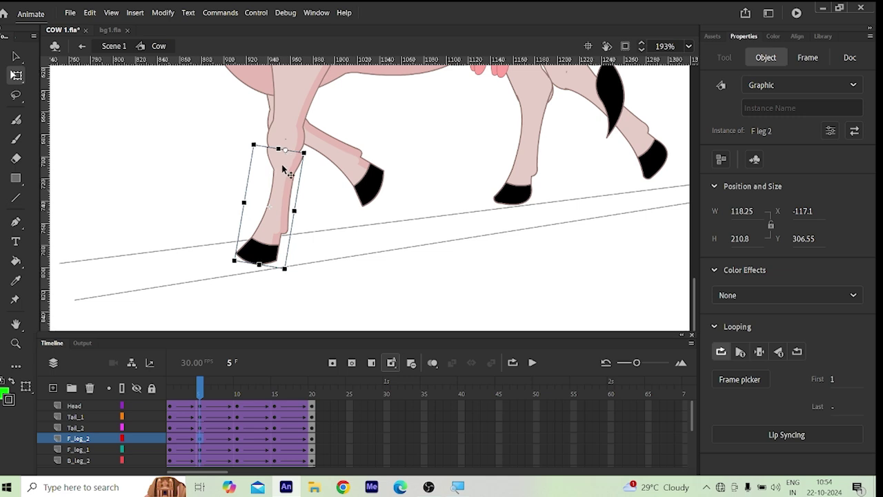
{"action": "key", "text": "Up"}
{"action": "key", "text": "Up"}
{"action": "key", "text": "Up"}
{"action": "key", "text": "Up"}
{"action": "key", "text": "Up"}
{"action": "key", "text": "Up"}
{"action": "key", "text": "Up"}
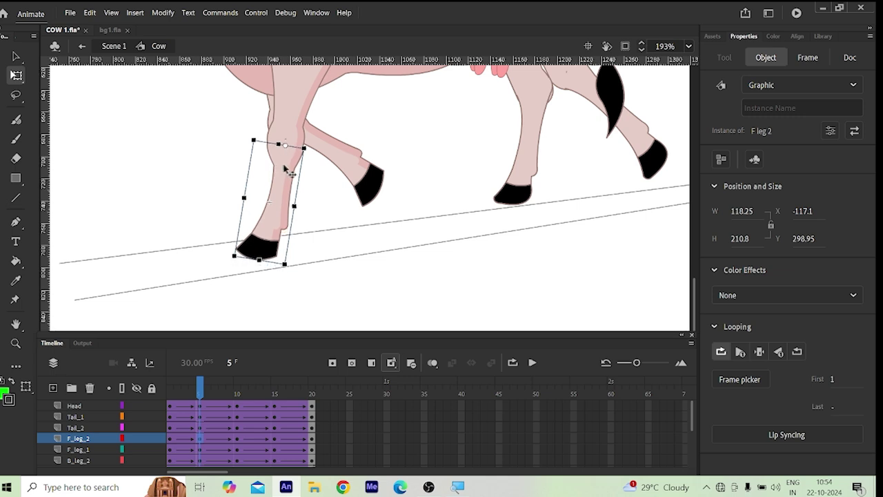
{"action": "left_click", "coordinate": [329, 194]}
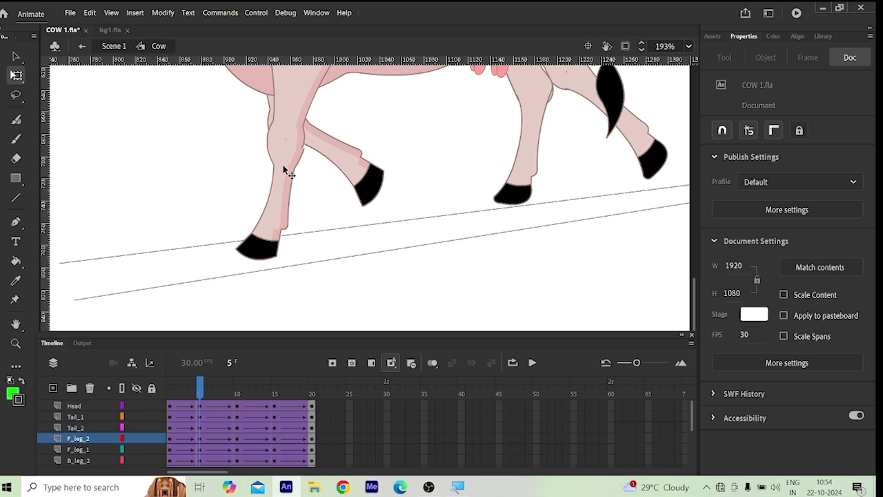
Step: Undo the nudges of the near front lower leg and the upward move of the cow at frame 5
{"action": "left_click_drag", "start_coordinate": [282, 169], "coordinate": [283, 173]}
{"action": "scroll", "coordinate": [289, 166], "scroll_direction": "down", "scroll_amount": 4}
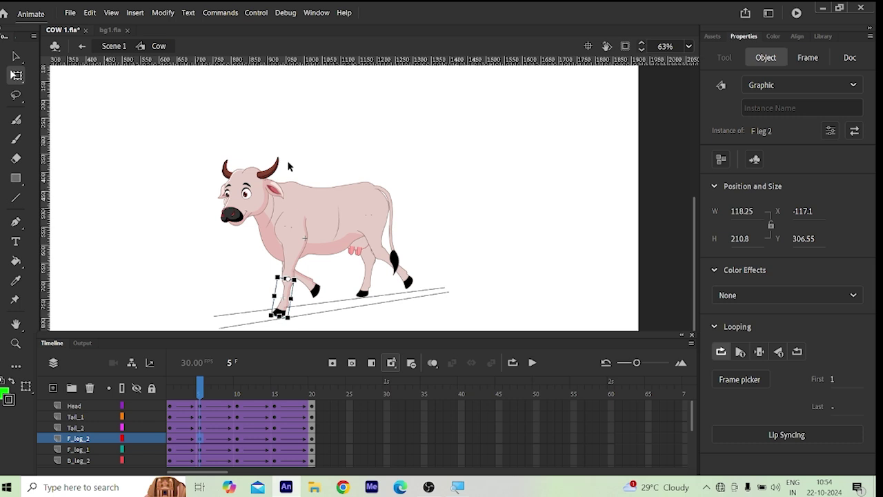
{"action": "left_click", "coordinate": [289, 166]}
{"action": "key", "text": "ctrl+a"}
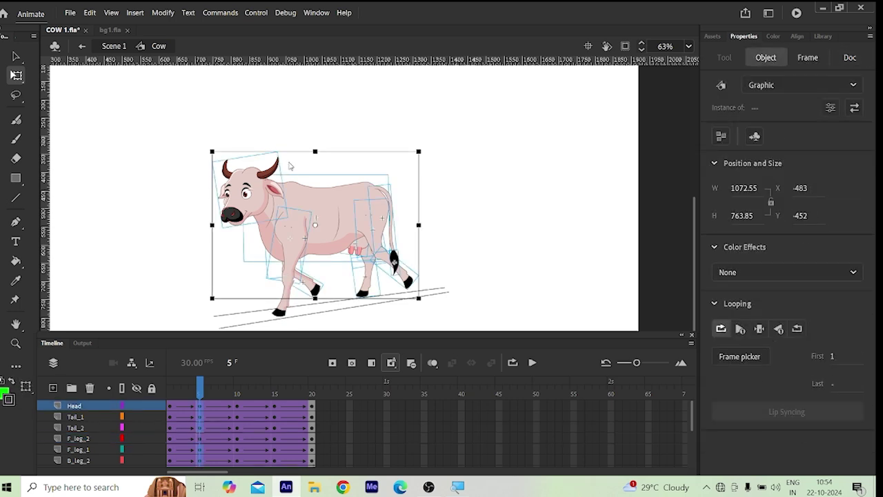
{"action": "key", "text": "shift+Down"}
{"action": "left_click", "coordinate": [290, 166]}
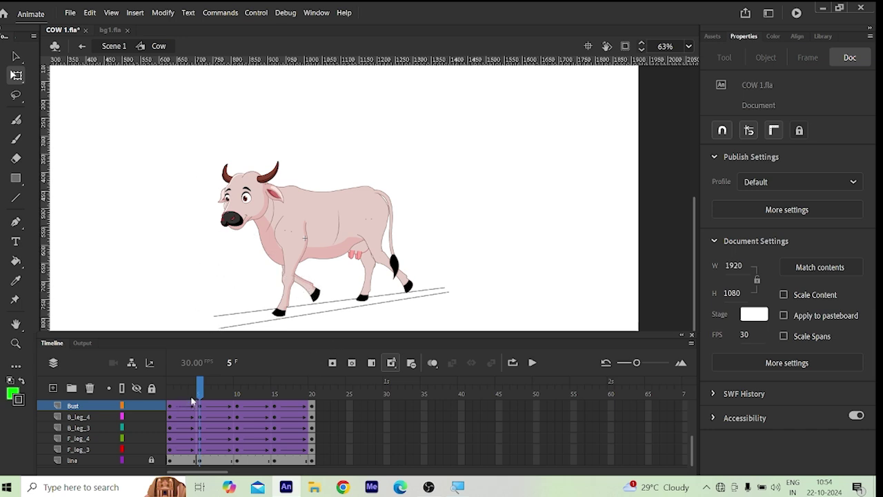
Step: Select all the cow's parts at frame 5 except the near front lower leg, F_leg_2
{"action": "left_click_drag", "start_coordinate": [199, 392], "coordinate": [192, 393]}
{"action": "left_click", "coordinate": [199, 403]}
{"action": "left_click_drag", "start_coordinate": [182, 142], "coordinate": [453, 284]}
{"action": "scroll", "coordinate": [367, 326], "scroll_direction": "up", "scroll_amount": 3}
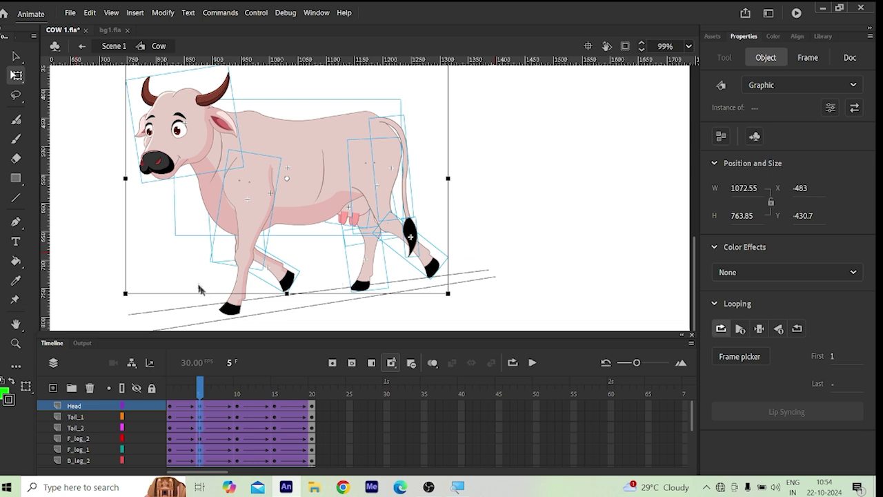
Step: Try to raise the cow at frame 5 to Y -437.9 with the near front lower leg, F_leg_2, added to the selection
{"action": "left_click", "coordinate": [233, 307], "text": "shift"}
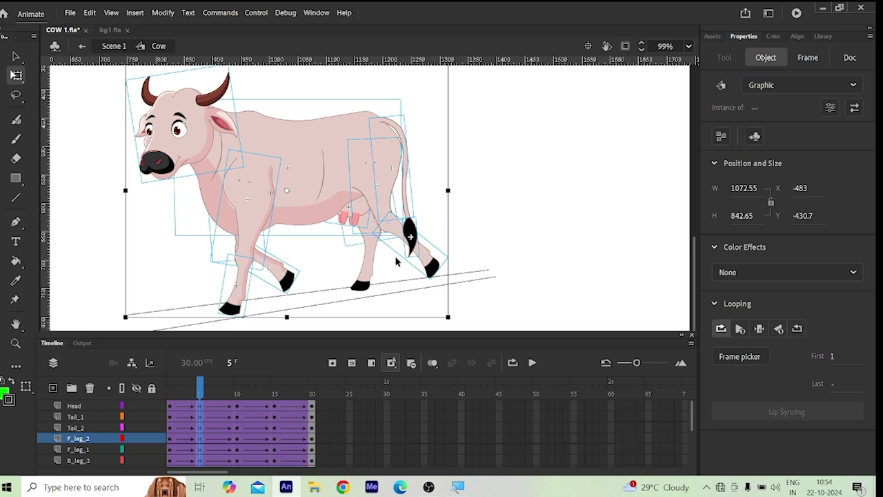
{"action": "key", "text": "Up"}
{"action": "key", "text": "Up"}
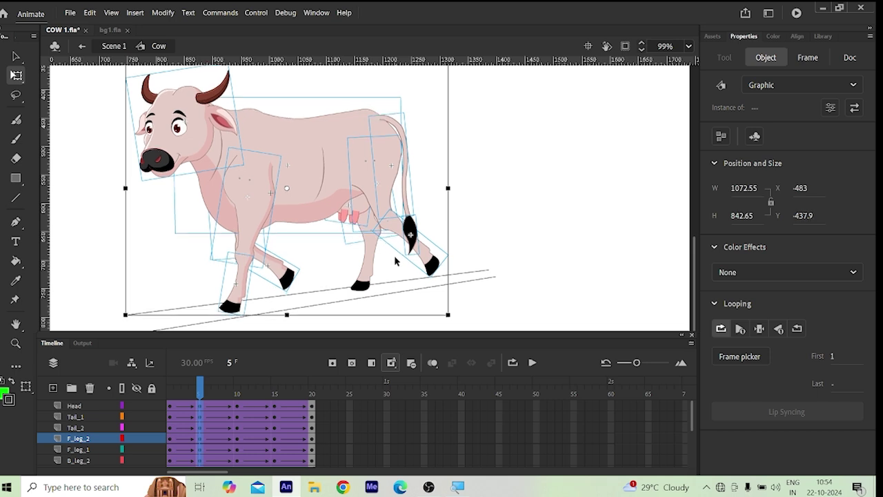
{"action": "key", "text": "ctrl+z"}
{"action": "key", "text": "ctrl+z"}
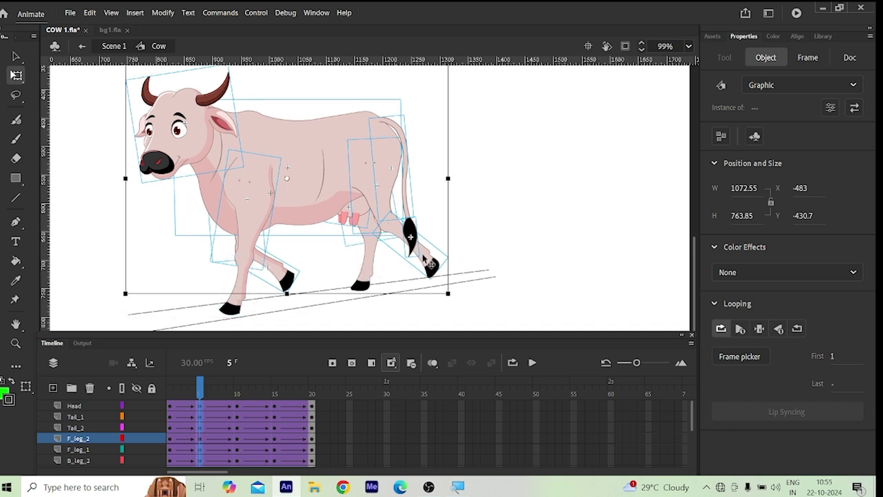
Step: Raise the cow's selected parts at frame 5 to Y -441.5, leaving out the planted lower legs
{"action": "key", "text": "Up"}
{"action": "key", "text": "Up"}
{"action": "key", "text": "Up"}
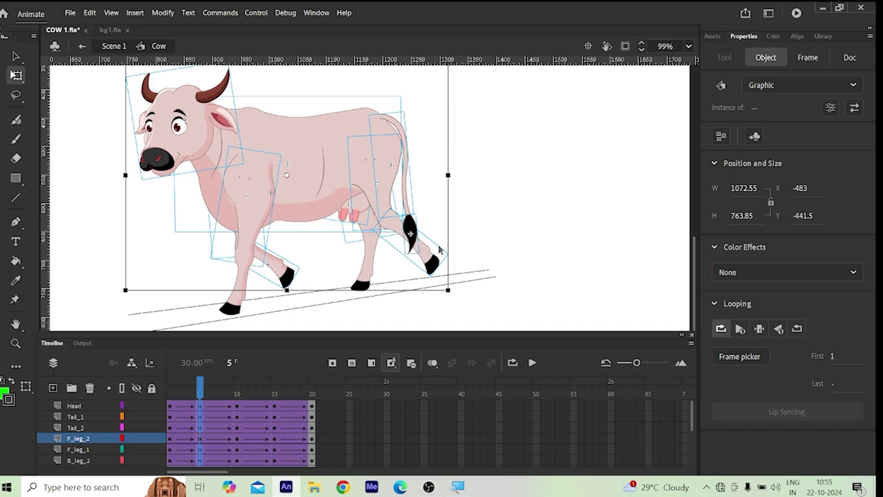
Step: Stretch the front lower leg F_leg_2 at frame 5 upward from its hoof to a height of 215.1, returning its pivot to the knee
{"action": "left_click", "coordinate": [481, 237]}
{"action": "scroll", "coordinate": [280, 268], "scroll_direction": "up", "scroll_amount": 5}
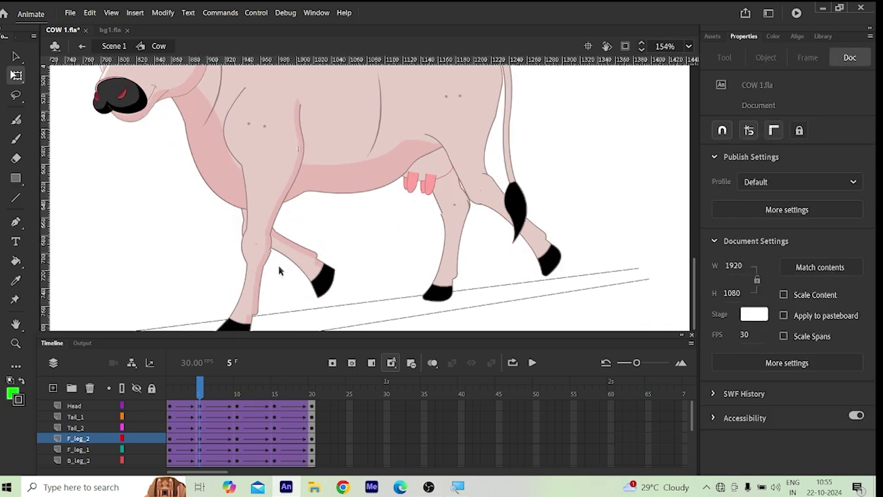
{"action": "left_click", "coordinate": [246, 255]}
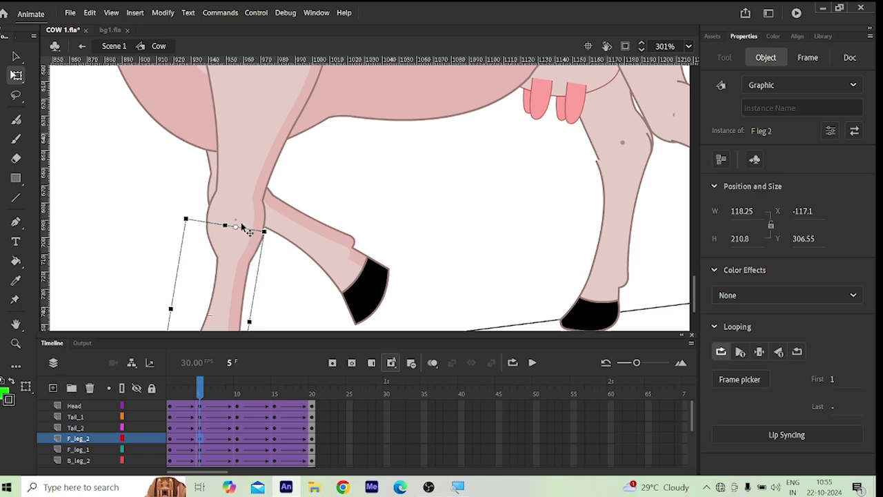
{"action": "scroll", "coordinate": [242, 225], "scroll_direction": "down", "scroll_amount": 5}
{"action": "scroll", "coordinate": [242, 225], "scroll_direction": "up", "scroll_amount": 3}
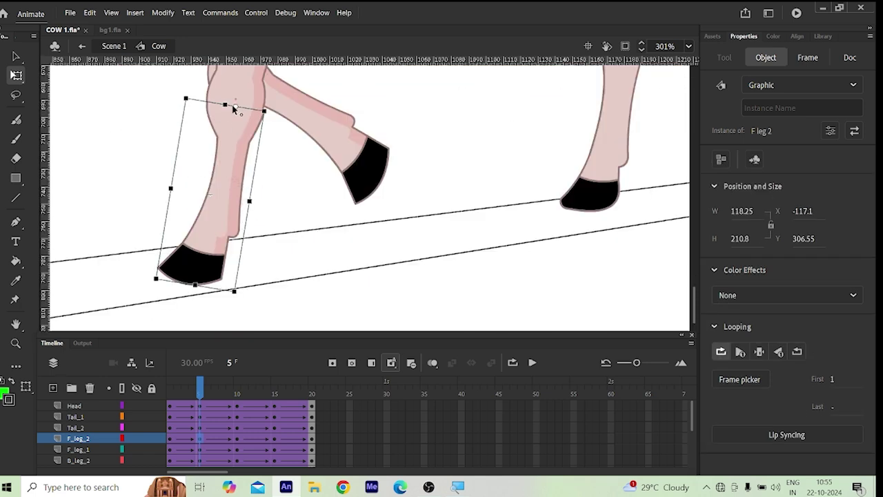
{"action": "left_click_drag", "start_coordinate": [234, 107], "coordinate": [198, 195]}
{"action": "left_click_drag", "start_coordinate": [200, 279], "coordinate": [196, 287]}
{"action": "left_click_drag", "start_coordinate": [225, 104], "coordinate": [226, 100]}
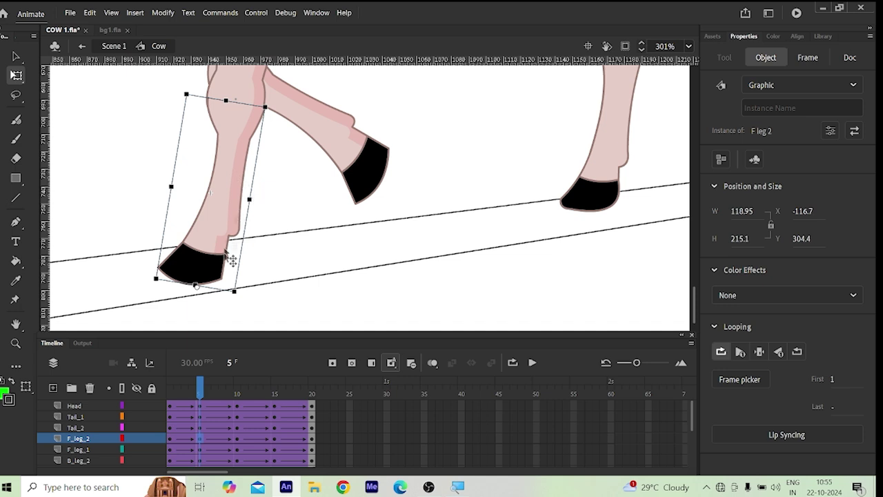
{"action": "left_click_drag", "start_coordinate": [195, 285], "coordinate": [227, 101]}
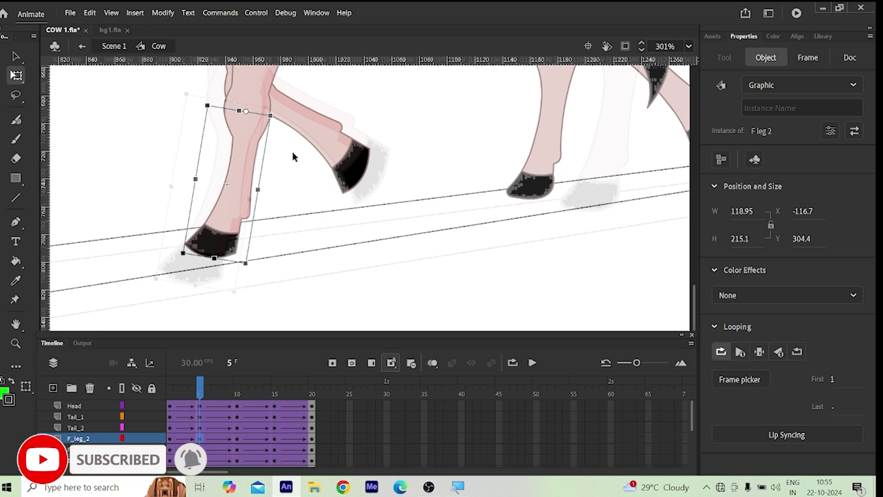
Step: Skew the back lower leg B_leg_4 at frame 5 to a width of 147.65 and height of 220.45, aligning its top with the knee
{"action": "scroll", "coordinate": [511, 262], "scroll_direction": "up", "scroll_amount": 3}
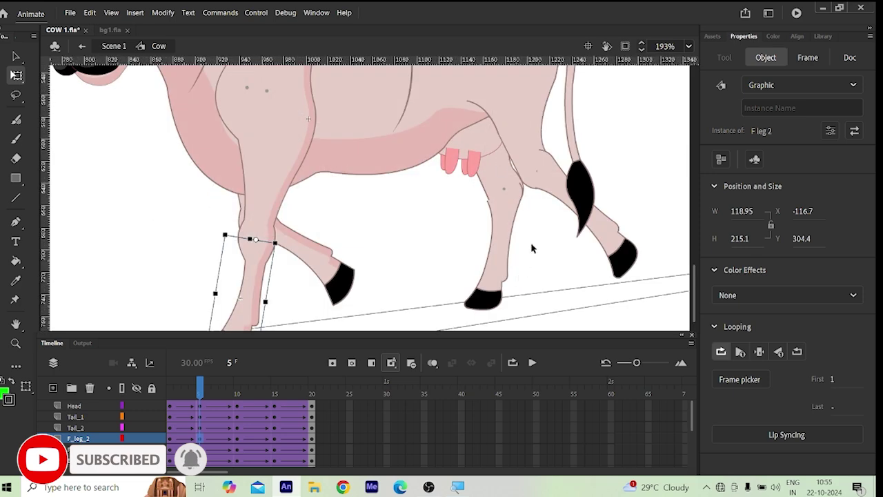
{"action": "scroll", "coordinate": [531, 248], "scroll_direction": "up", "scroll_amount": 3}
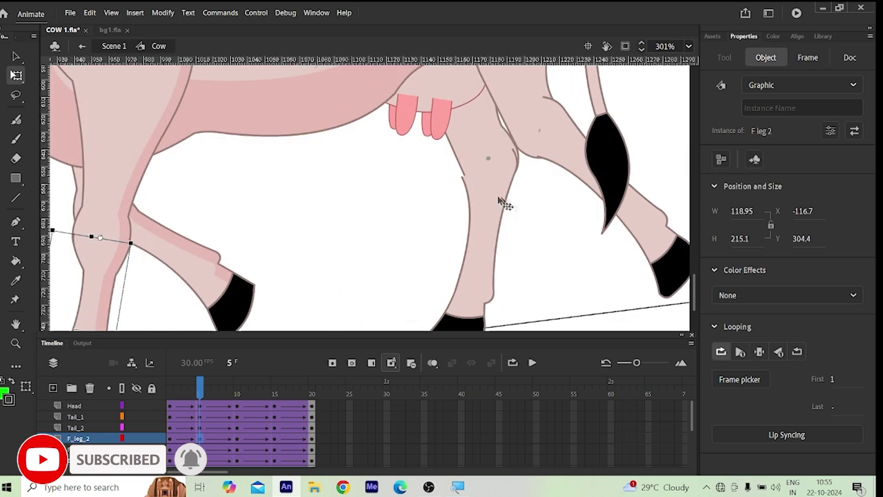
{"action": "left_click", "coordinate": [491, 182]}
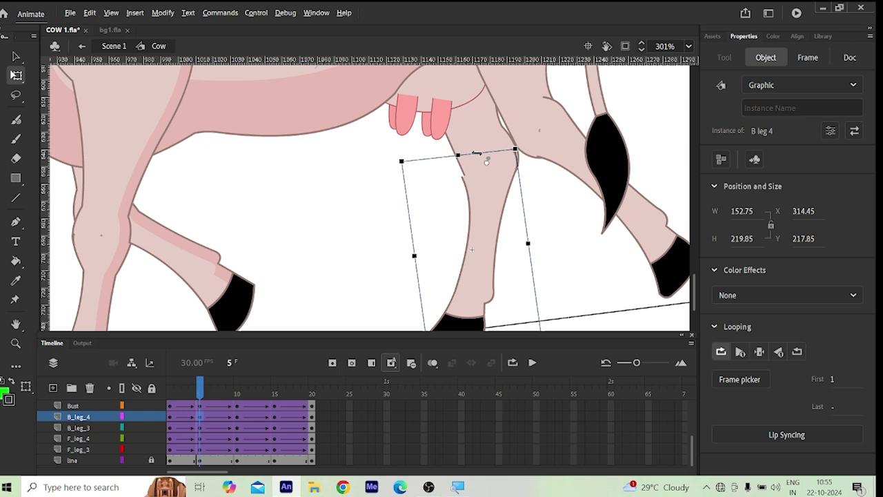
{"action": "mouse_move", "coordinate": [476, 153]}
{"action": "left_mouse_down"}
{"action": "mouse_move", "coordinate": [477, 143]}
{"action": "mouse_move", "coordinate": [476, 162]}
{"action": "left_mouse_up"}
{"action": "scroll", "coordinate": [476, 162], "scroll_direction": "down", "scroll_amount": 1}
{"action": "scroll", "coordinate": [476, 162], "scroll_direction": "down", "scroll_amount": 2}
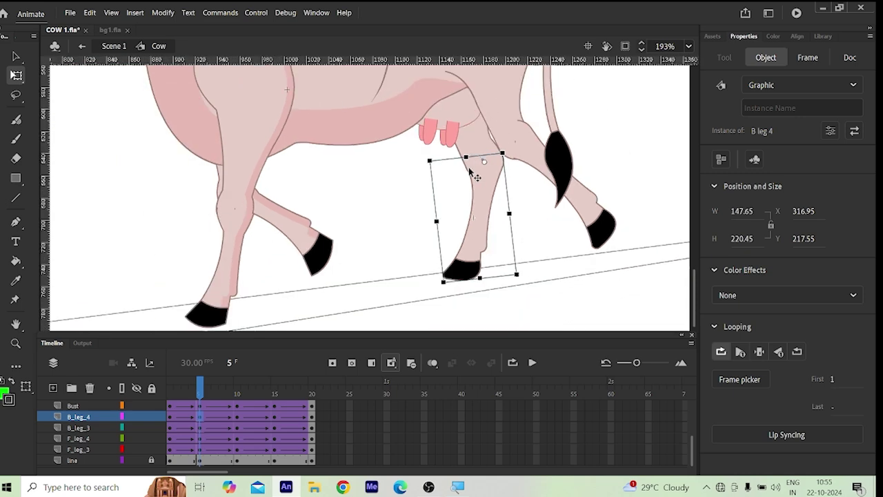
{"action": "scroll", "coordinate": [476, 176], "scroll_direction": "down", "scroll_amount": 1}
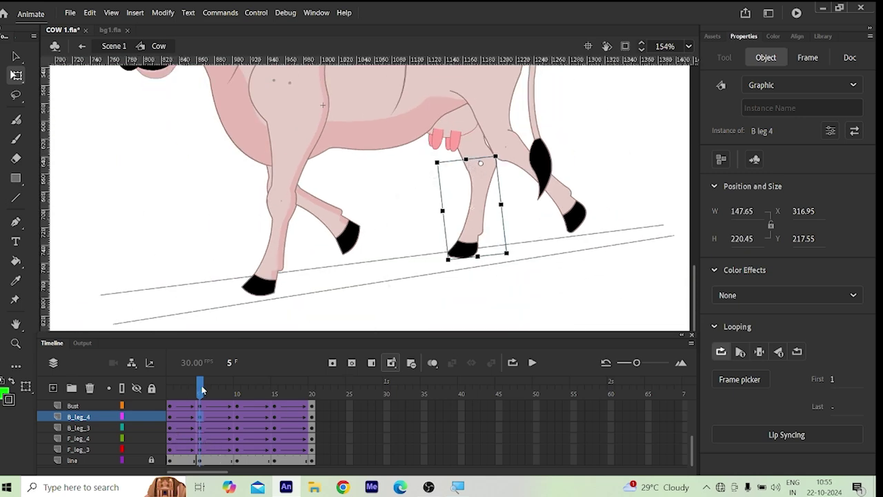
{"action": "mouse_move", "coordinate": [201, 390]}
{"action": "left_mouse_down"}
{"action": "mouse_move", "coordinate": [184, 393]}
{"action": "mouse_move", "coordinate": [217, 397]}
{"action": "mouse_move", "coordinate": [188, 406]}
{"action": "mouse_move", "coordinate": [202, 407]}
{"action": "left_mouse_up"}
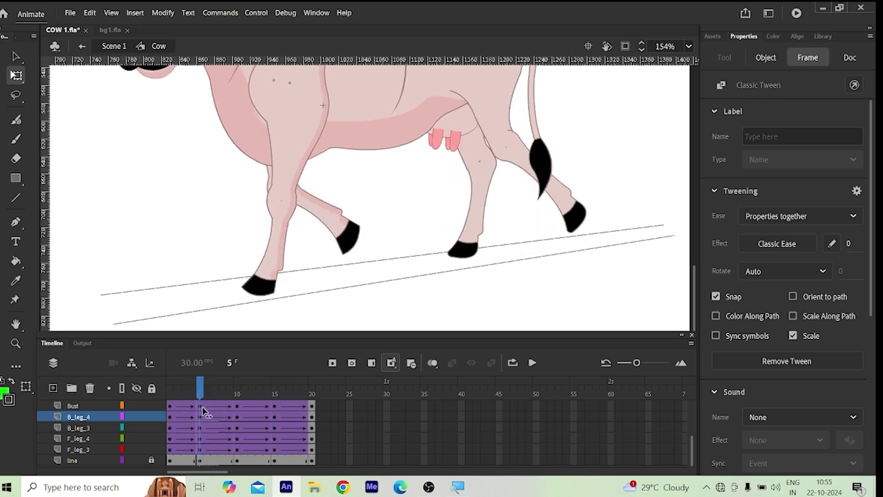
Step: Select the whole cow at frame 5, move the pivot to its feet, and stretch it upward to a height of 867.75
{"action": "left_click", "coordinate": [253, 238]}
{"action": "scroll", "coordinate": [315, 239], "scroll_direction": "down", "scroll_amount": 2}
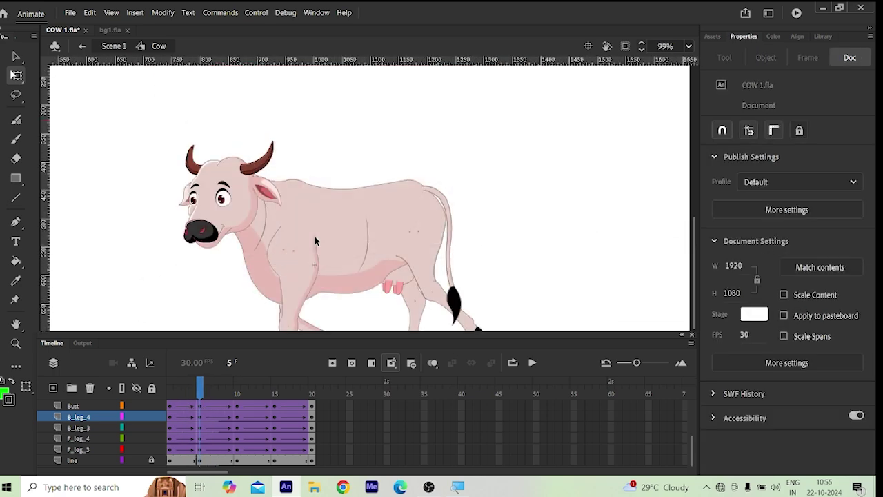
{"action": "scroll", "coordinate": [314, 236], "scroll_direction": "down", "scroll_amount": 1}
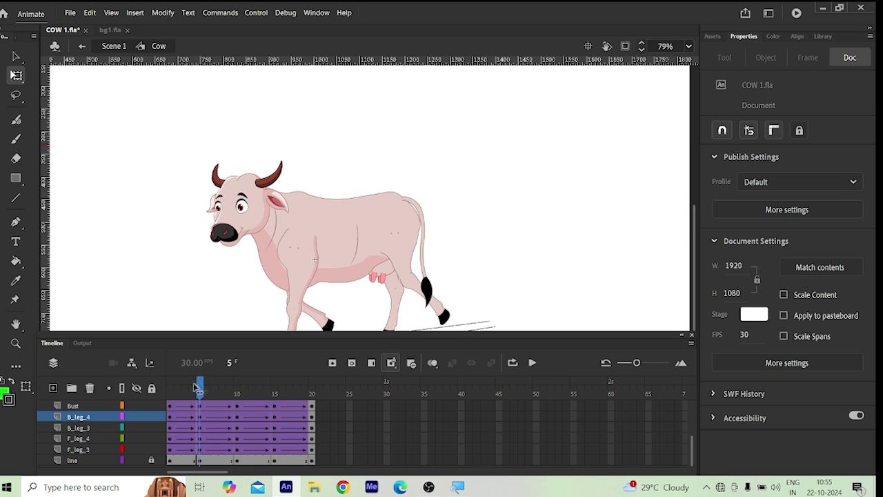
{"action": "mouse_move", "coordinate": [200, 406]}
{"action": "left_mouse_down"}
{"action": "mouse_move", "coordinate": [174, 407]}
{"action": "mouse_move", "coordinate": [213, 411]}
{"action": "mouse_move", "coordinate": [191, 413]}
{"action": "mouse_move", "coordinate": [203, 417]}
{"action": "left_mouse_up"}
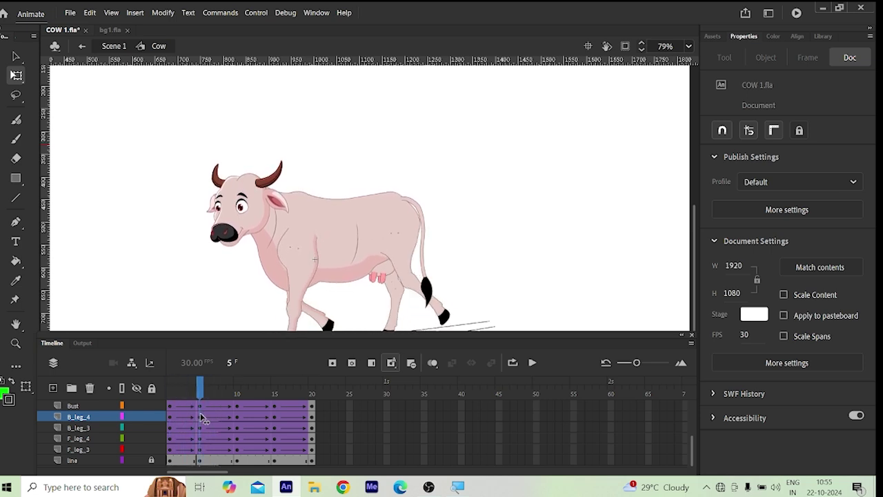
{"action": "left_click_drag", "start_coordinate": [185, 154], "coordinate": [504, 330]}
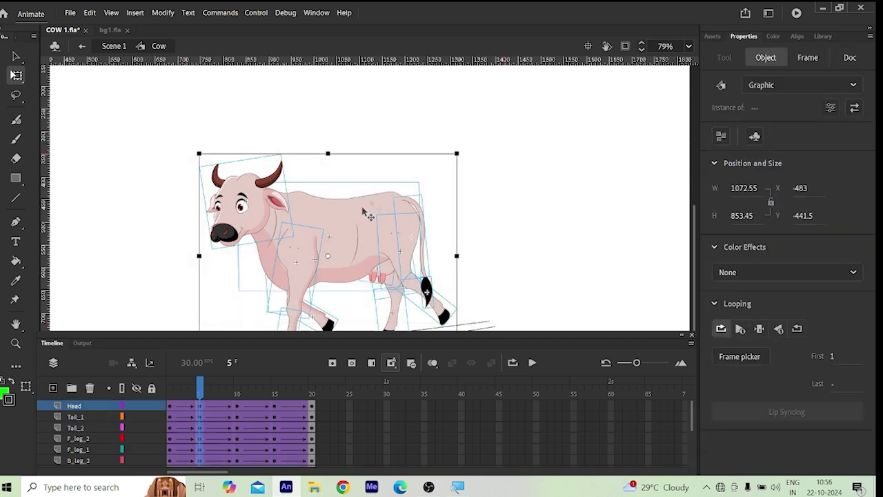
{"action": "scroll", "coordinate": [345, 199], "scroll_direction": "down", "scroll_amount": 3}
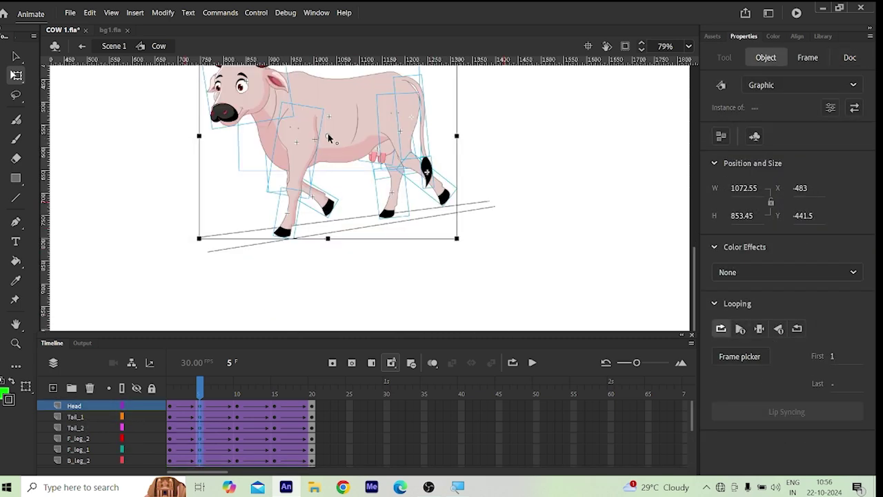
{"action": "left_click_drag", "start_coordinate": [328, 138], "coordinate": [327, 242]}
{"action": "scroll", "coordinate": [328, 207], "scroll_direction": "up", "scroll_amount": 3}
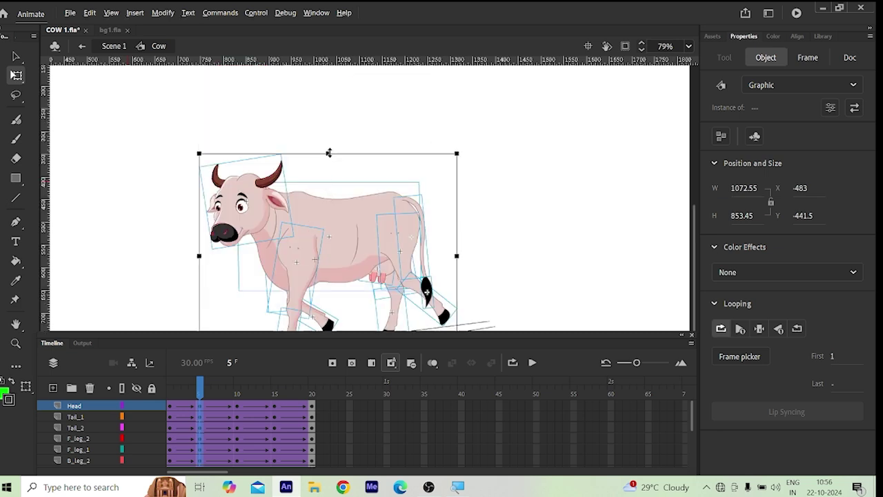
{"action": "left_click_drag", "start_coordinate": [328, 150], "coordinate": [327, 147]}
{"action": "left_click", "coordinate": [276, 321]}
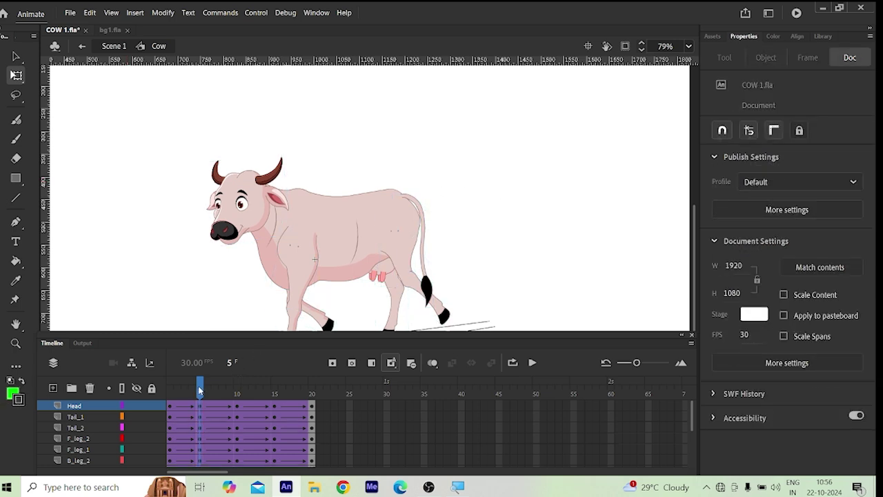
{"action": "left_click_drag", "start_coordinate": [199, 391], "coordinate": [204, 419]}
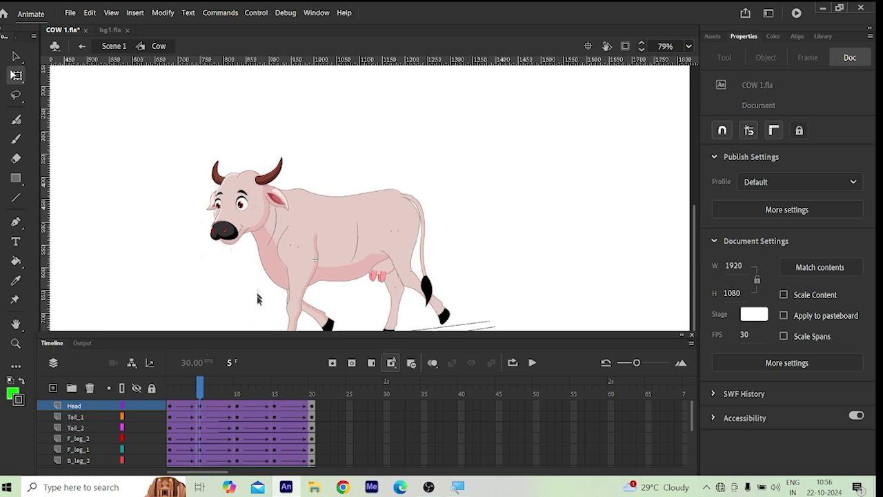
Step: Rotate the cow's head slightly at frame 5 so the muzzle dips toward the chest
{"action": "mouse_move", "coordinate": [206, 392]}
{"action": "left_mouse_down"}
{"action": "mouse_move", "coordinate": [173, 394]}
{"action": "mouse_move", "coordinate": [191, 394]}
{"action": "left_mouse_up"}
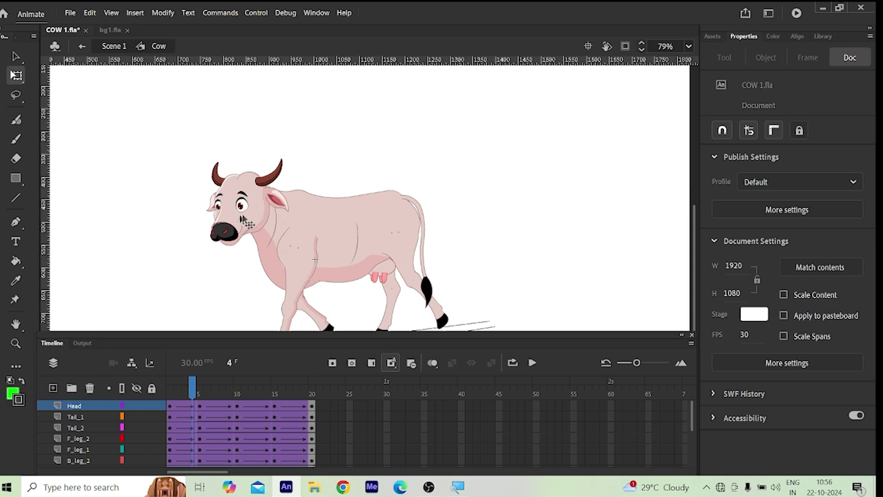
{"action": "left_click", "coordinate": [199, 391]}
{"action": "left_click", "coordinate": [282, 231]}
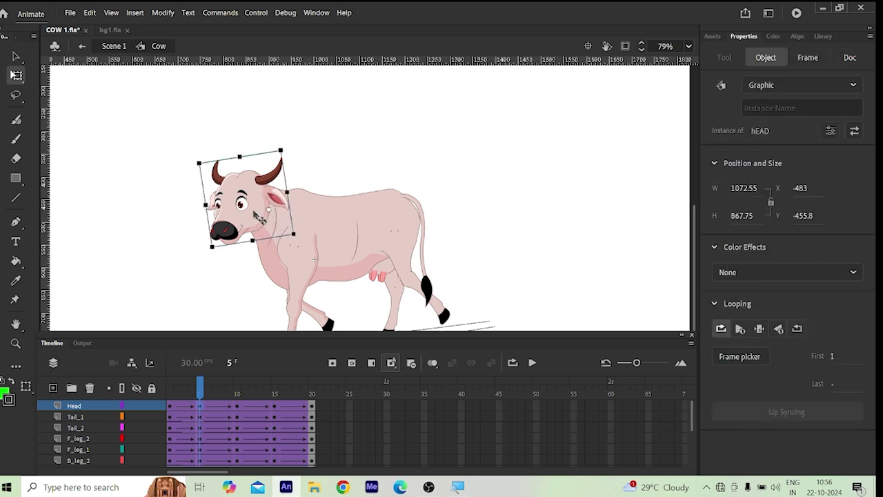
{"action": "left_click_drag", "start_coordinate": [210, 258], "coordinate": [216, 257]}
{"action": "left_click_drag", "start_coordinate": [200, 383], "coordinate": [199, 407]}
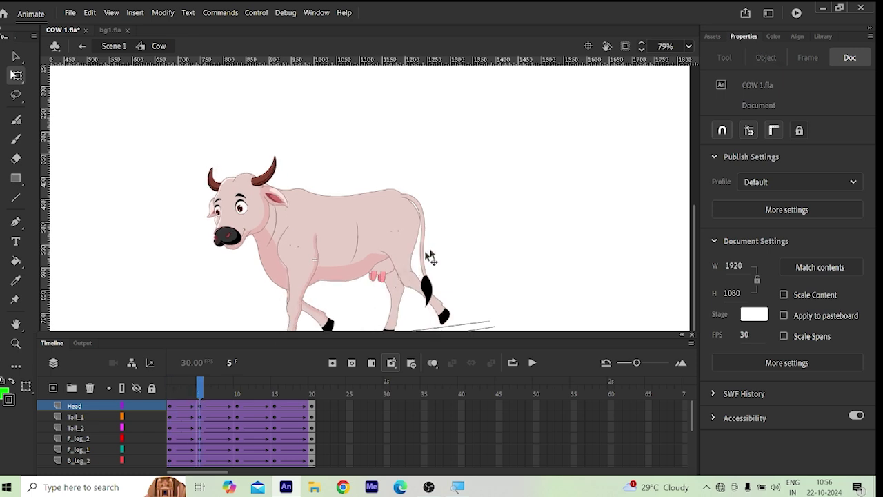
Step: Rotate both tail parts, Tail_1 and Tail_2, together at frame 5 to swing the tail slightly toward the hind legs
{"action": "left_click", "coordinate": [426, 230]}
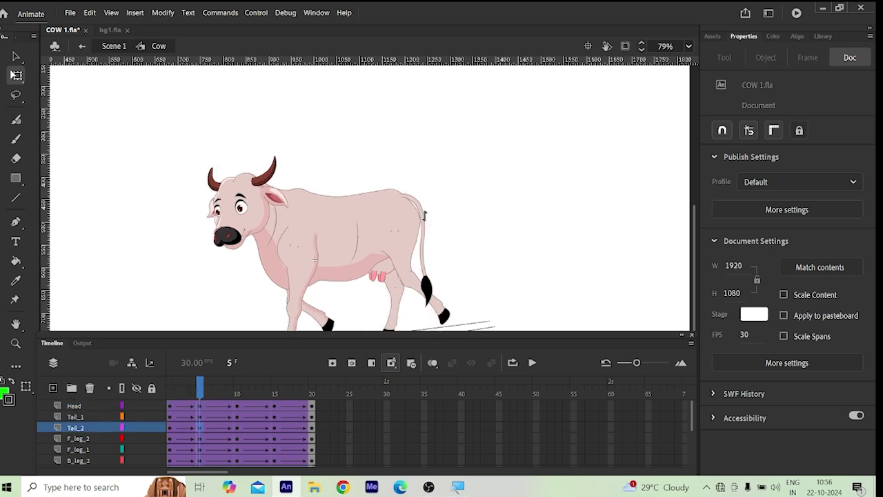
{"action": "left_click", "coordinate": [418, 250]}
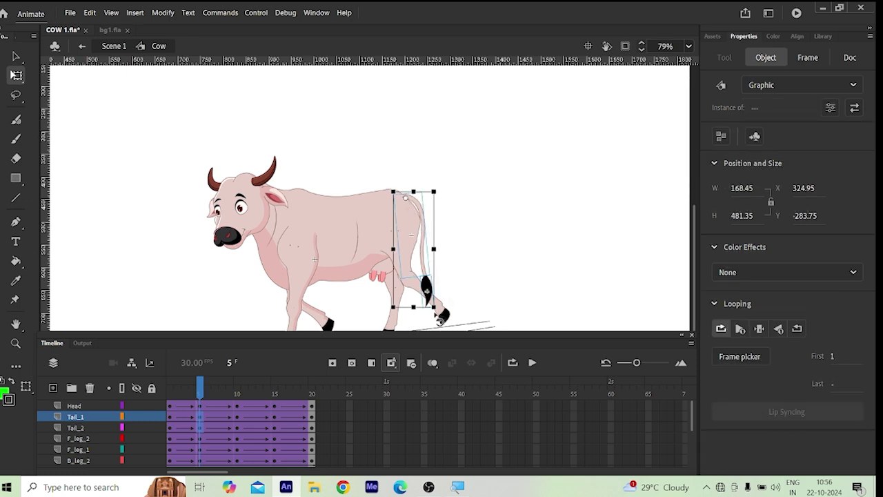
{"action": "left_click_drag", "start_coordinate": [439, 320], "coordinate": [436, 273]}
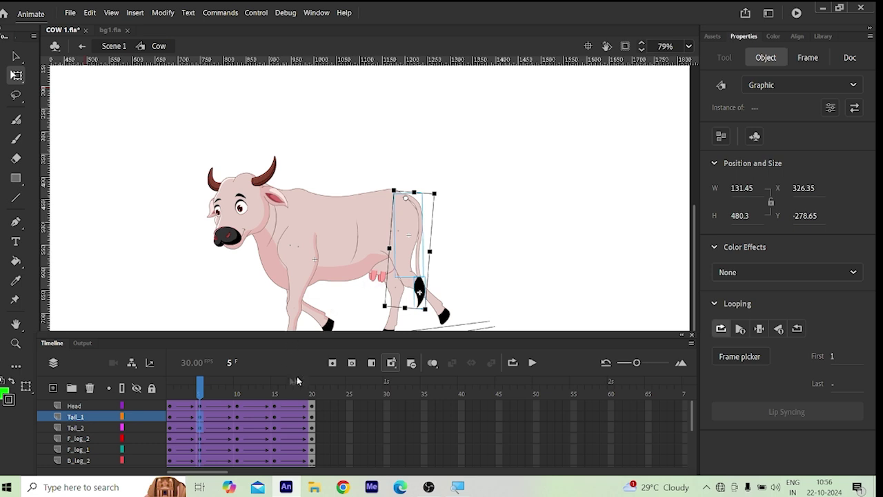
Step: Select the cow's parts at frame 15 except the planted lower legs and raise them to Y -441.5
{"action": "left_click_drag", "start_coordinate": [201, 393], "coordinate": [239, 400]}
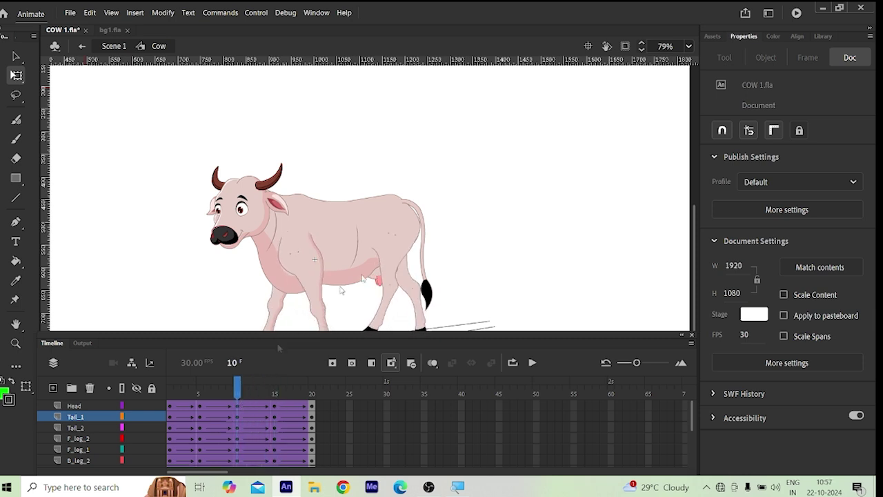
{"action": "scroll", "coordinate": [345, 227], "scroll_direction": "down", "scroll_amount": 3}
{"action": "scroll", "coordinate": [311, 210], "scroll_direction": "up", "scroll_amount": 3}
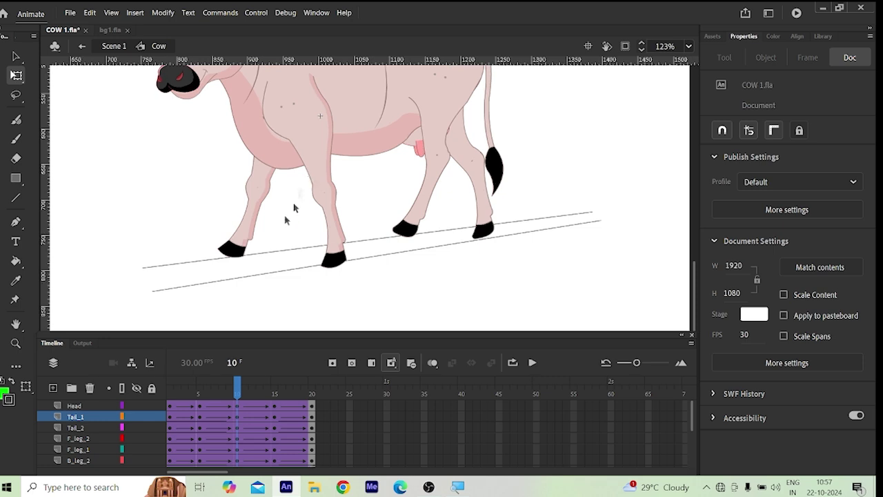
{"action": "left_click_drag", "start_coordinate": [237, 384], "coordinate": [270, 397]}
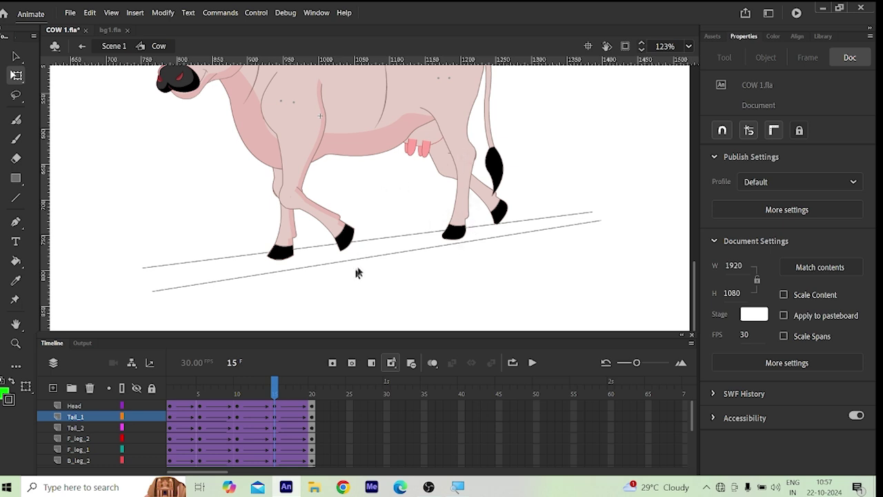
{"action": "scroll", "coordinate": [316, 214], "scroll_direction": "down", "scroll_amount": 1}
{"action": "scroll", "coordinate": [315, 214], "scroll_direction": "down", "scroll_amount": 2}
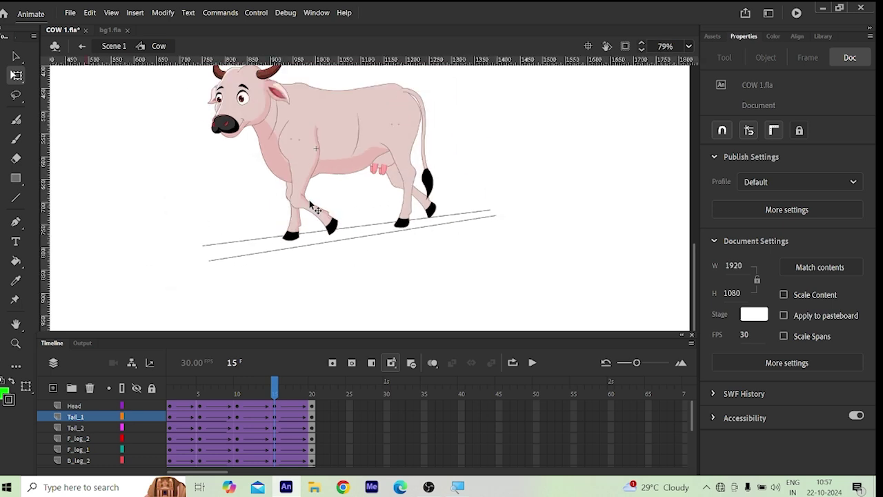
{"action": "scroll", "coordinate": [311, 207], "scroll_direction": "up", "scroll_amount": 2}
{"action": "scroll", "coordinate": [306, 198], "scroll_direction": "down", "scroll_amount": 1}
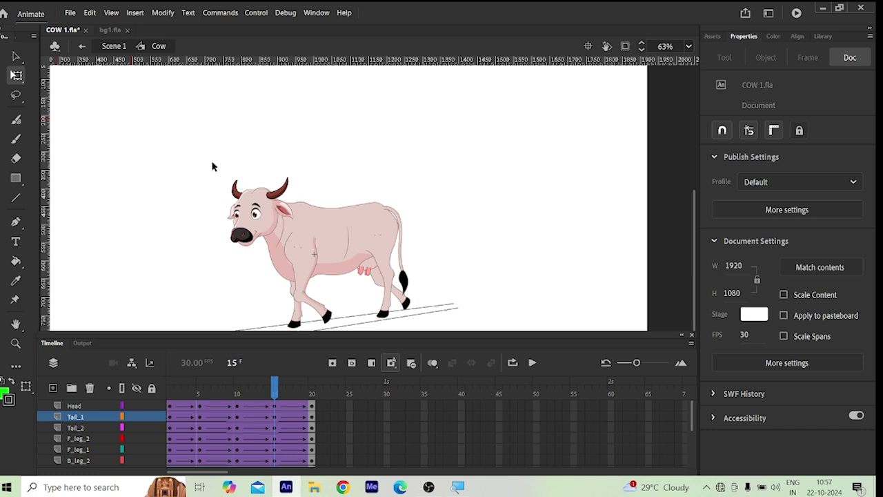
{"action": "left_click_drag", "start_coordinate": [212, 166], "coordinate": [457, 326]}
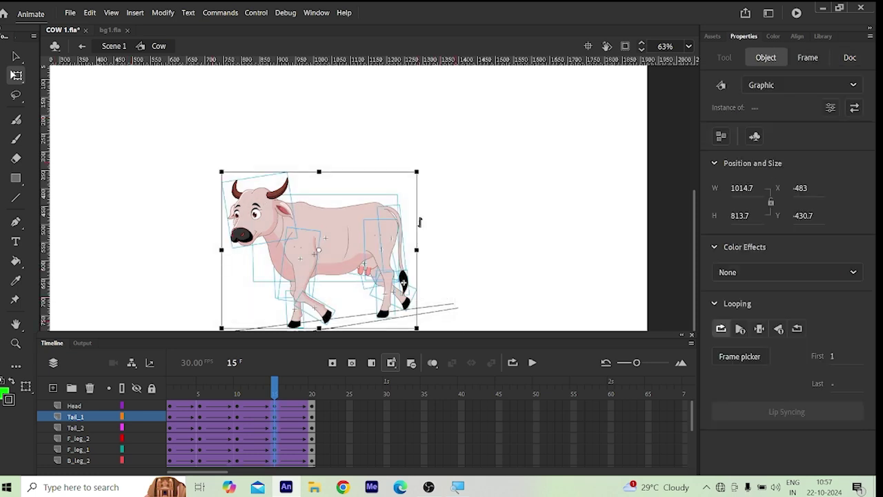
{"action": "scroll", "coordinate": [323, 254], "scroll_direction": "up", "scroll_amount": 2}
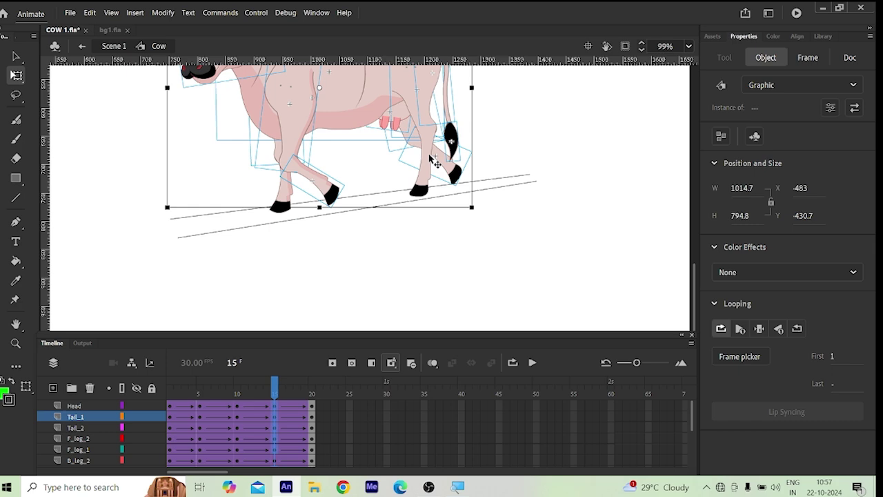
{"action": "key", "text": "Up"}
{"action": "key", "text": "Up"}
{"action": "key", "text": "Up"}
{"action": "key", "text": "Up"}
{"action": "key", "text": "Up"}
{"action": "key", "text": "Up"}
{"action": "key", "text": "Up"}
{"action": "key", "text": "Up"}
{"action": "key", "text": "Up"}
{"action": "key", "text": "Up"}
{"action": "key", "text": "Up"}
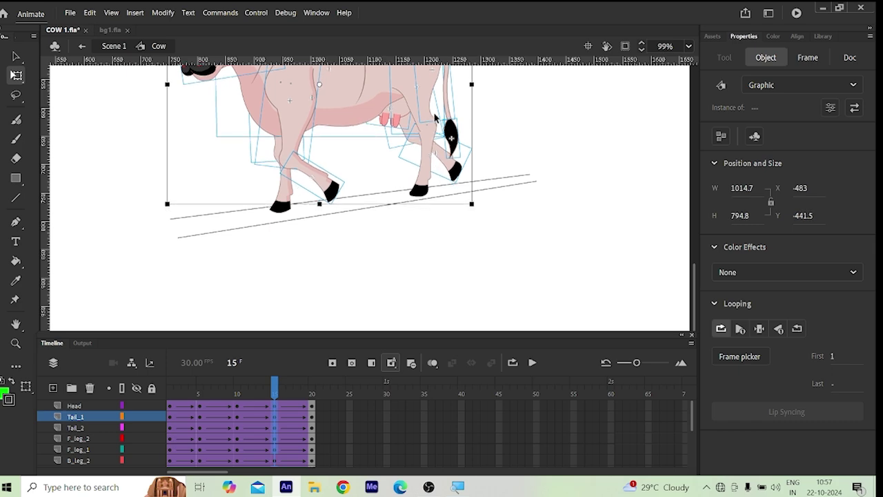
{"action": "scroll", "coordinate": [430, 143], "scroll_direction": "up", "scroll_amount": 3}
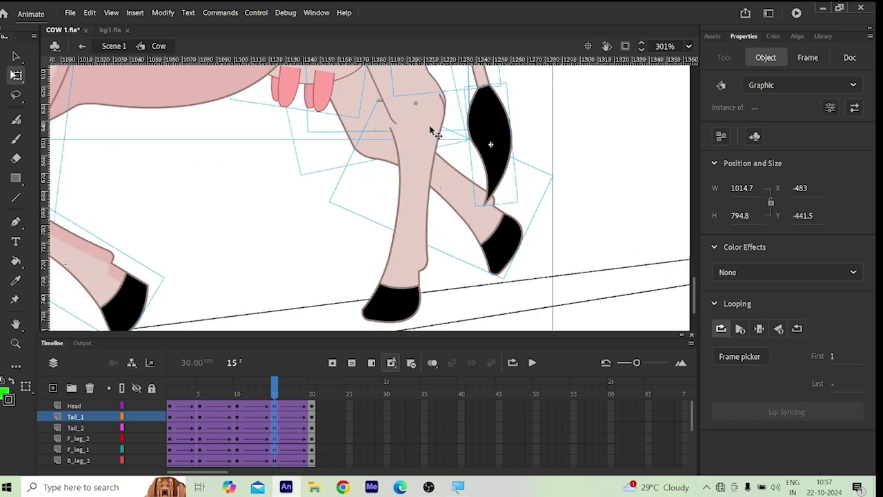
{"action": "scroll", "coordinate": [426, 144], "scroll_direction": "down", "scroll_amount": 1}
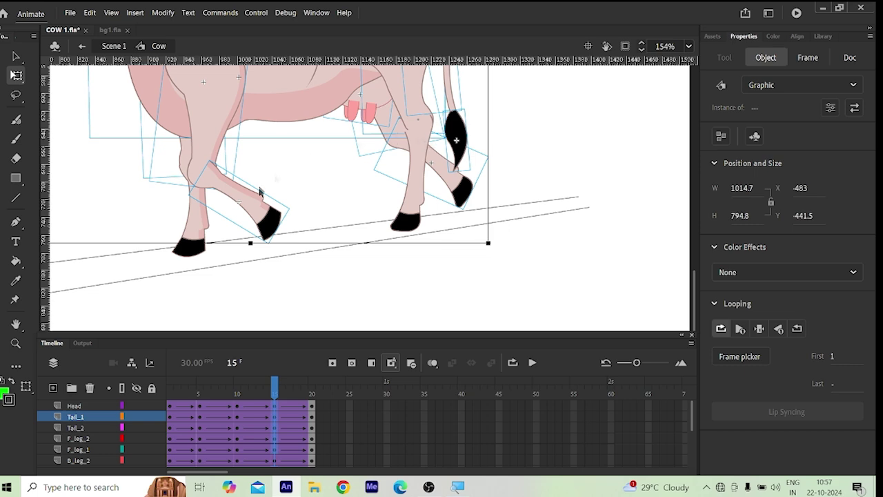
Step: Select the planted lower front leg, F_leg_4, at frame 15 and move its pivot from the knee to the hoof's bottom edge
{"action": "left_click", "coordinate": [298, 183]}
{"action": "scroll", "coordinate": [174, 179], "scroll_direction": "up", "scroll_amount": 4}
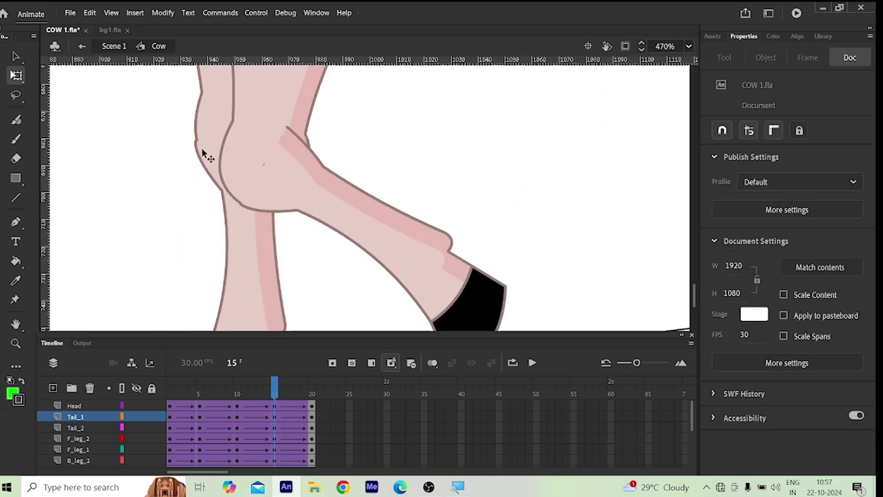
{"action": "left_click", "coordinate": [205, 156]}
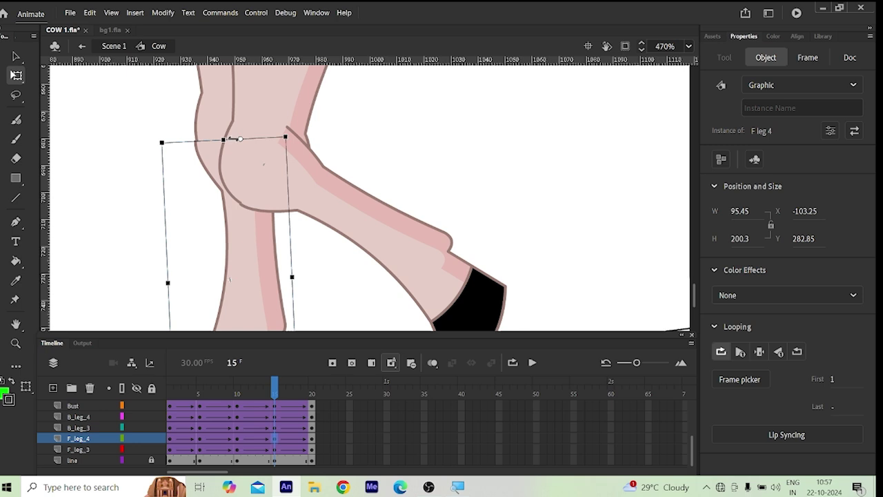
{"action": "scroll", "coordinate": [231, 148], "scroll_direction": "down", "scroll_amount": 3}
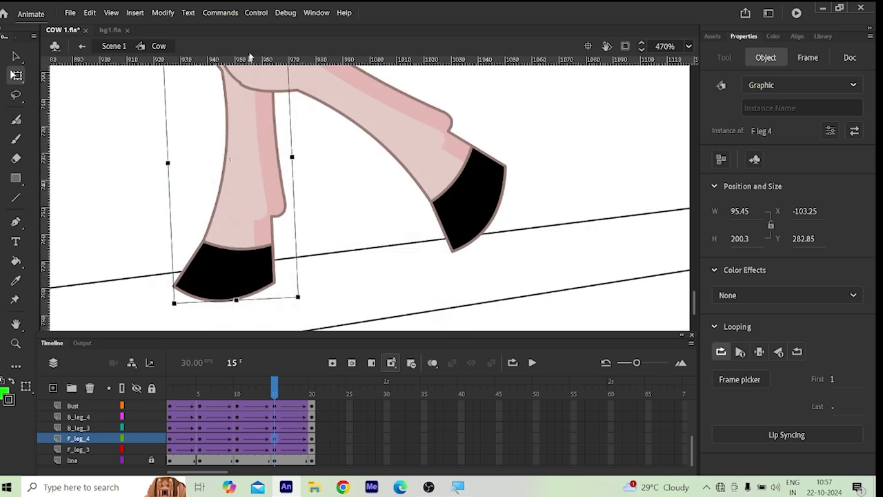
{"action": "scroll", "coordinate": [270, 106], "scroll_direction": "down", "scroll_amount": 2}
{"action": "scroll", "coordinate": [265, 197], "scroll_direction": "up", "scroll_amount": 2}
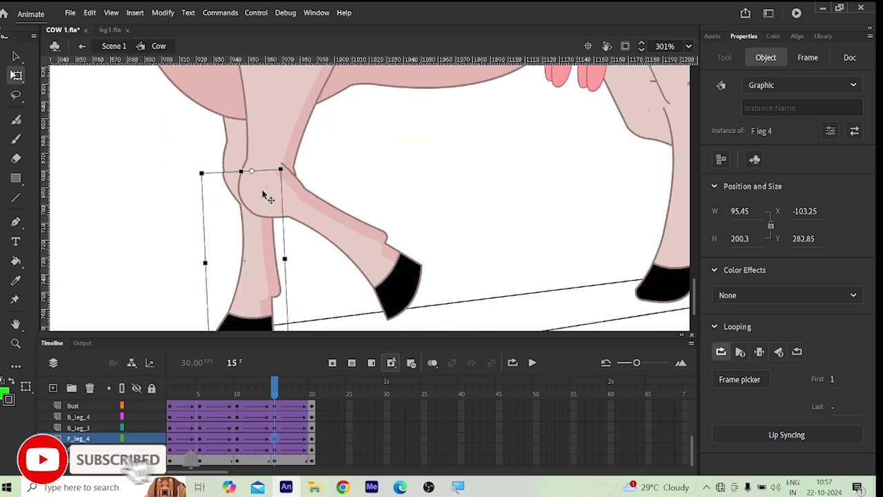
{"action": "left_click_drag", "start_coordinate": [252, 171], "coordinate": [244, 313]}
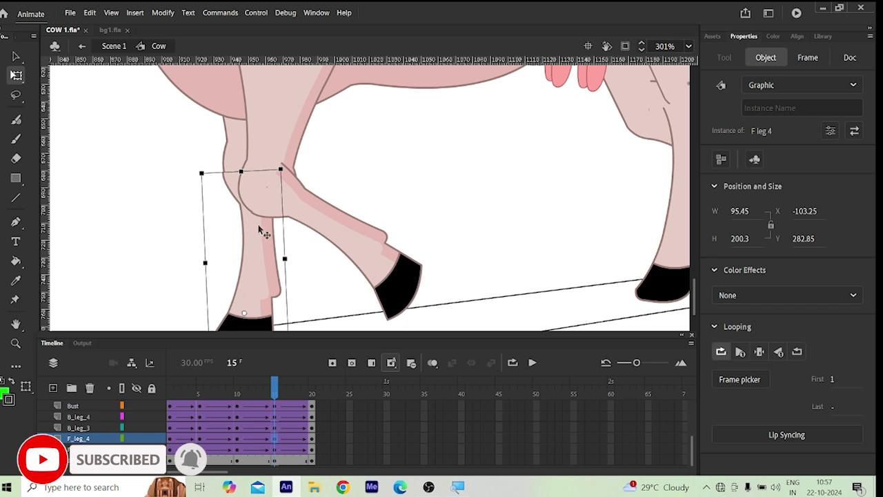
{"action": "scroll", "coordinate": [260, 229], "scroll_direction": "down", "scroll_amount": 3}
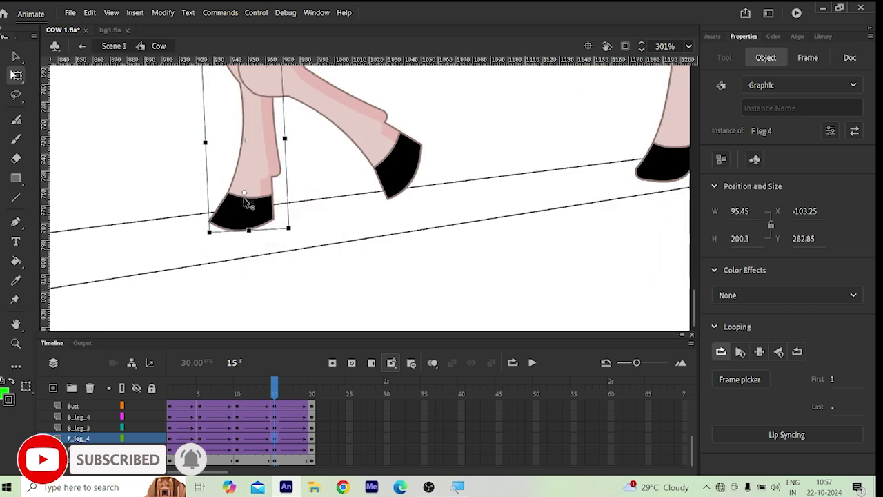
{"action": "left_click_drag", "start_coordinate": [247, 202], "coordinate": [250, 230]}
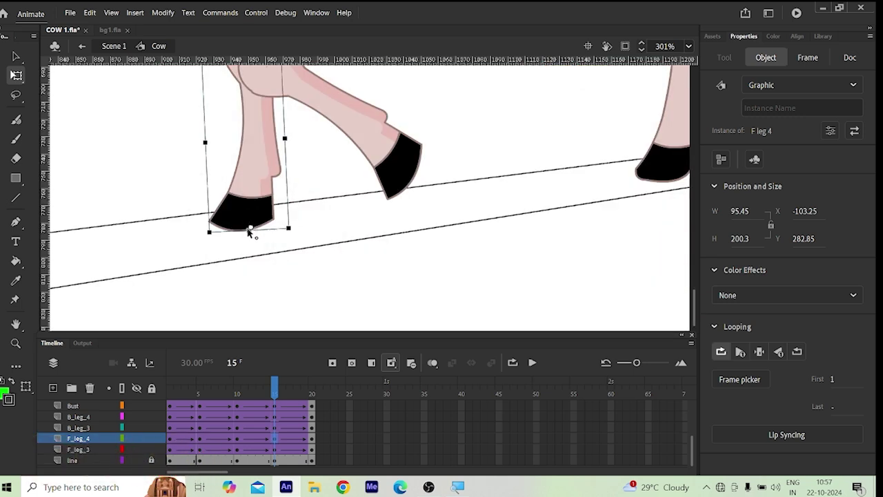
Step: Stretch F_leg_4 upward at frame 15 to a height of 202.1 to meet the raised upper leg, and return its pivot to the knee
{"action": "scroll", "coordinate": [253, 185], "scroll_direction": "up", "scroll_amount": 6}
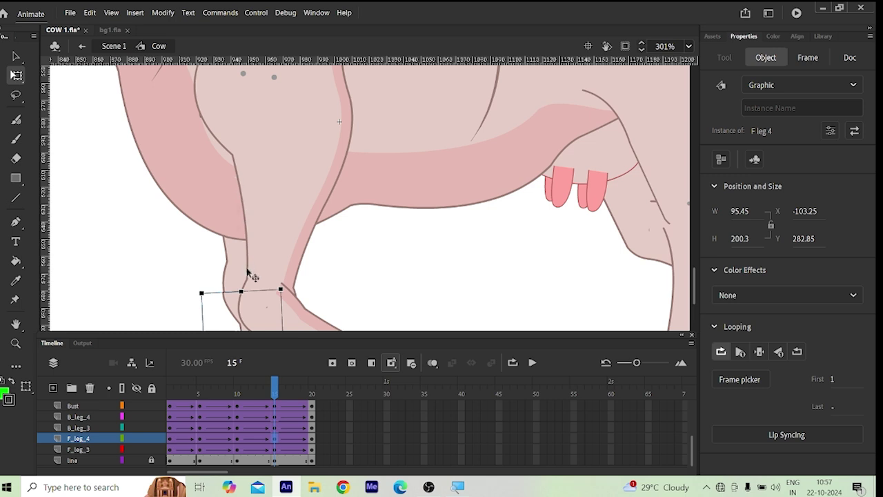
{"action": "scroll", "coordinate": [227, 151], "scroll_direction": "down", "scroll_amount": 3}
{"action": "scroll", "coordinate": [236, 173], "scroll_direction": "up", "scroll_amount": 5}
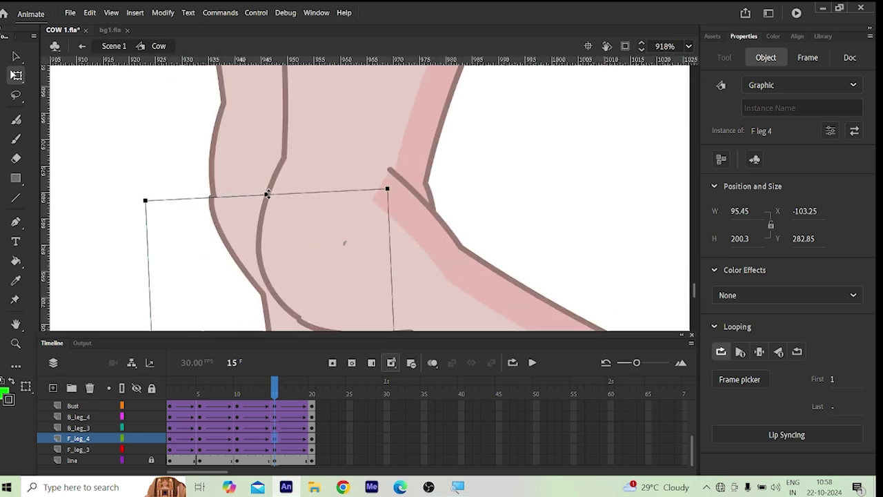
{"action": "mouse_move", "coordinate": [267, 194]}
{"action": "left_mouse_down"}
{"action": "mouse_move", "coordinate": [284, 188]}
{"action": "mouse_move", "coordinate": [268, 196]}
{"action": "left_mouse_up"}
{"action": "scroll", "coordinate": [303, 171], "scroll_direction": "down", "scroll_amount": 6}
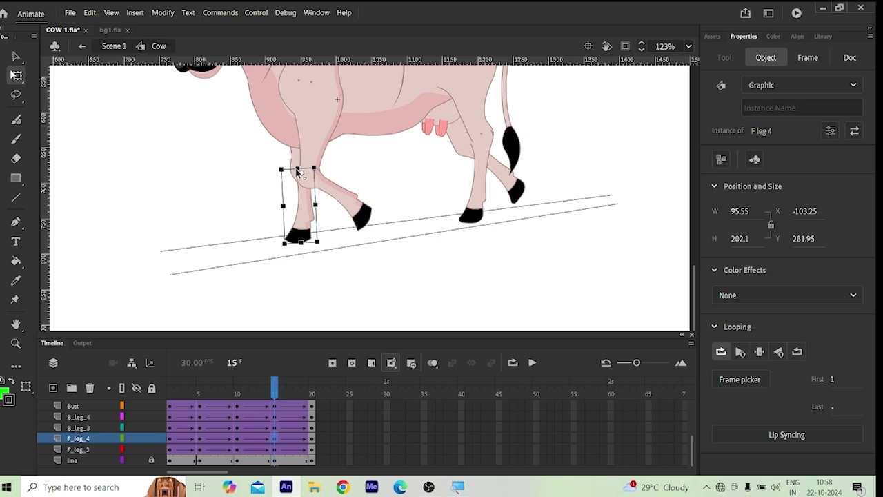
{"action": "scroll", "coordinate": [297, 148], "scroll_direction": "up", "scroll_amount": 4}
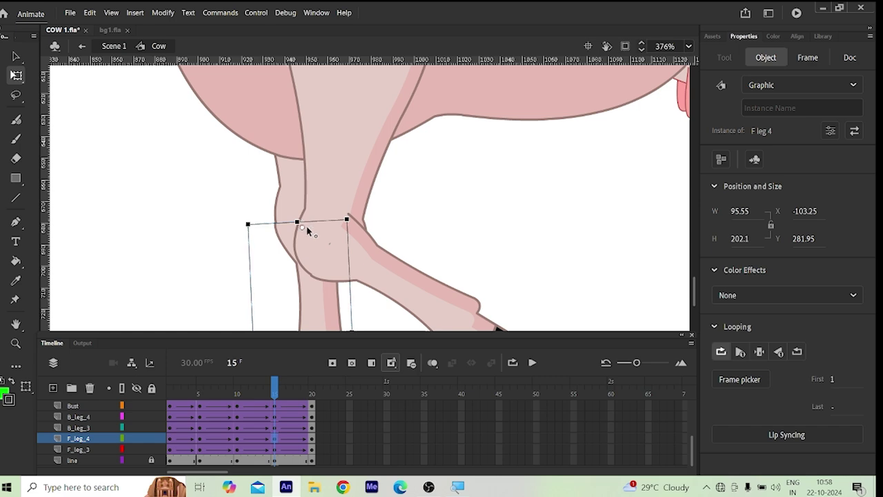
{"action": "scroll", "coordinate": [308, 207], "scroll_direction": "down", "scroll_amount": 4}
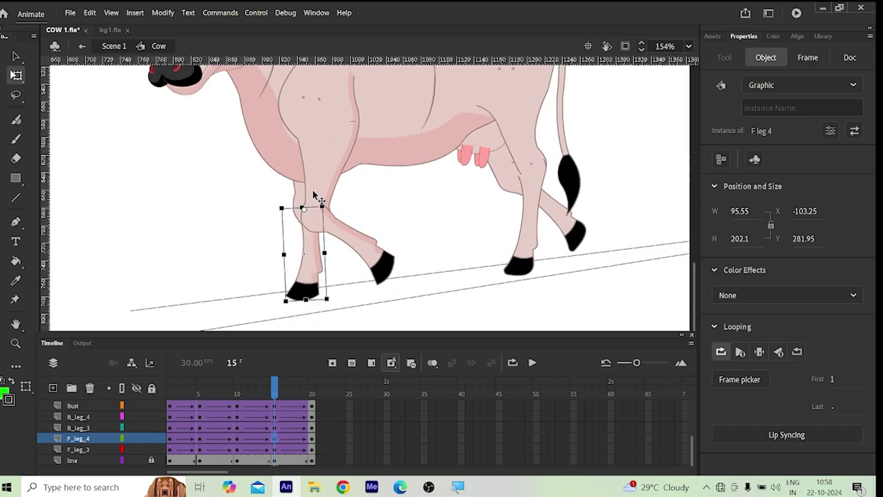
Step: Select the planted lower hind leg, B_leg_2, at frame 15 for transforming
{"action": "scroll", "coordinate": [502, 168], "scroll_direction": "up", "scroll_amount": 5}
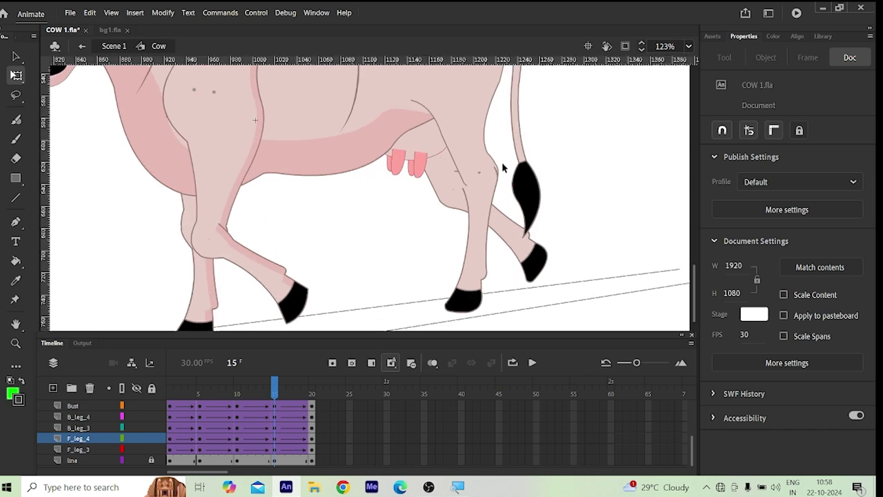
{"action": "left_click", "coordinate": [470, 207]}
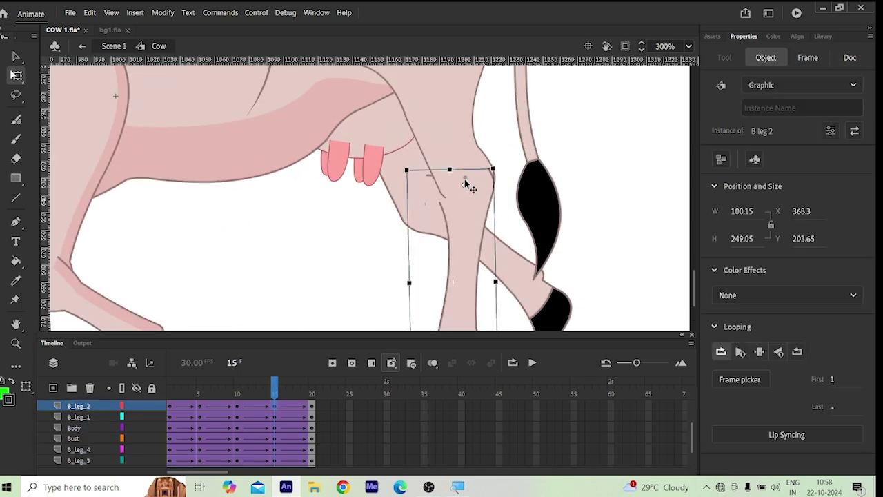
{"action": "scroll", "coordinate": [466, 185], "scroll_direction": "down", "scroll_amount": 3}
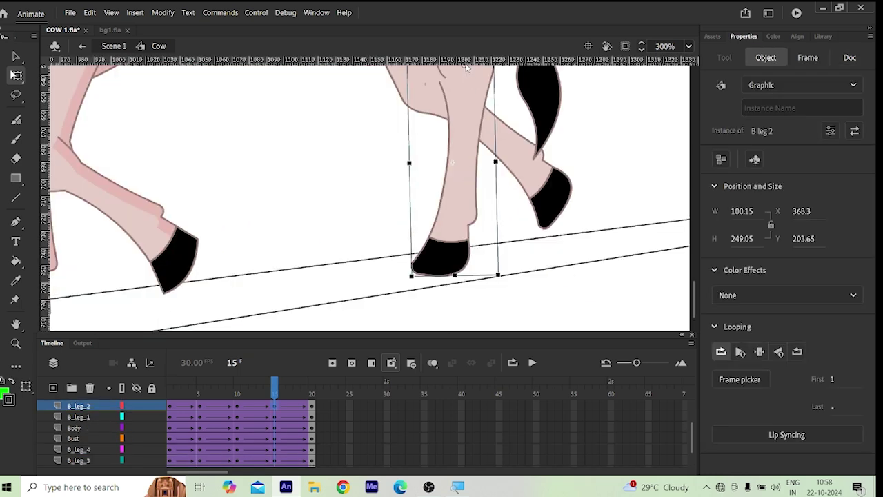
{"action": "left_click_drag", "start_coordinate": [469, 108], "coordinate": [469, 117]}
{"action": "key", "text": "ctrl+shift+a"}
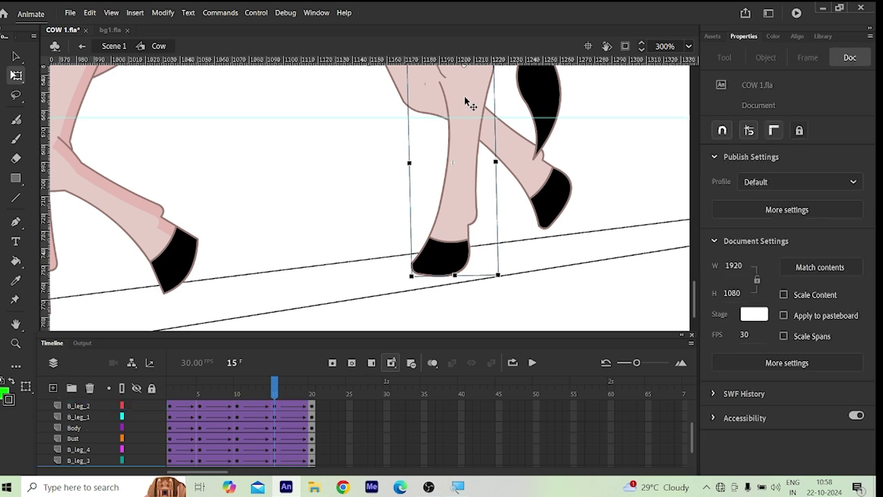
{"action": "scroll", "coordinate": [483, 207], "scroll_direction": "up", "scroll_amount": 5}
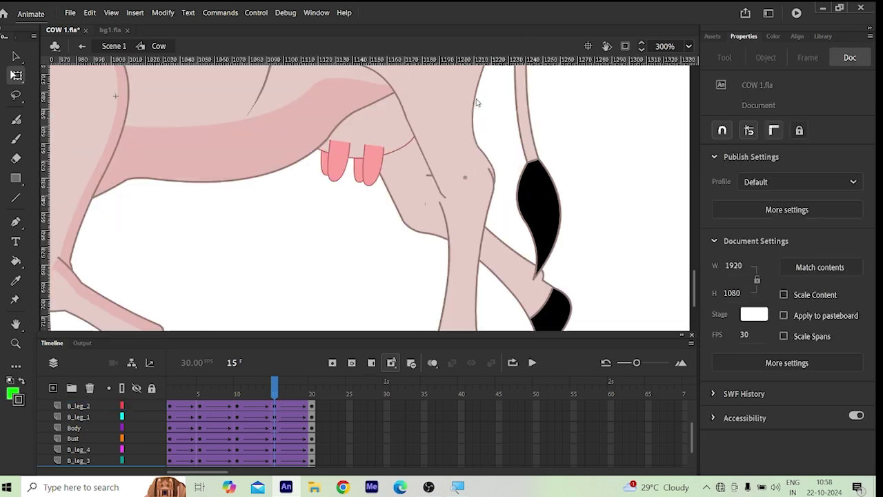
{"action": "scroll", "coordinate": [469, 185], "scroll_direction": "down", "scroll_amount": 3}
Step: Move the transformation point of the cow's lower hind leg (B leg 2) down to its hoof at frame 15
{"action": "left_click", "coordinate": [472, 174]}
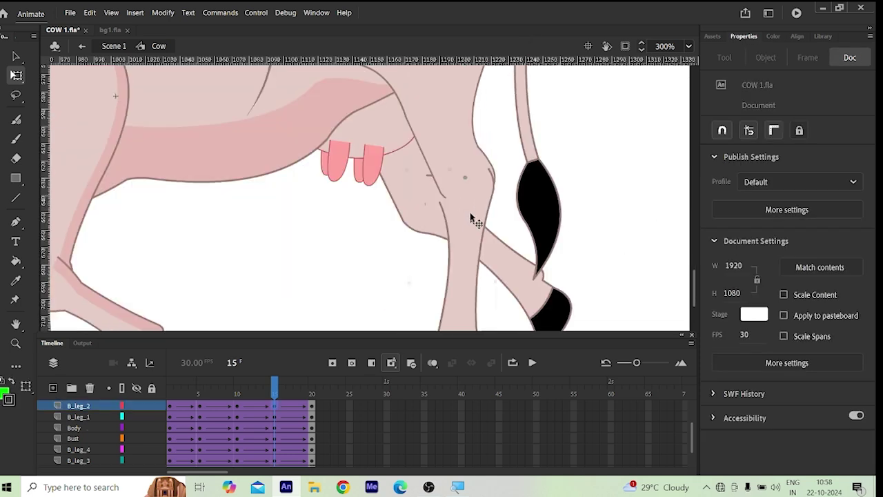
{"action": "scroll", "coordinate": [461, 254], "scroll_direction": "down", "scroll_amount": 6}
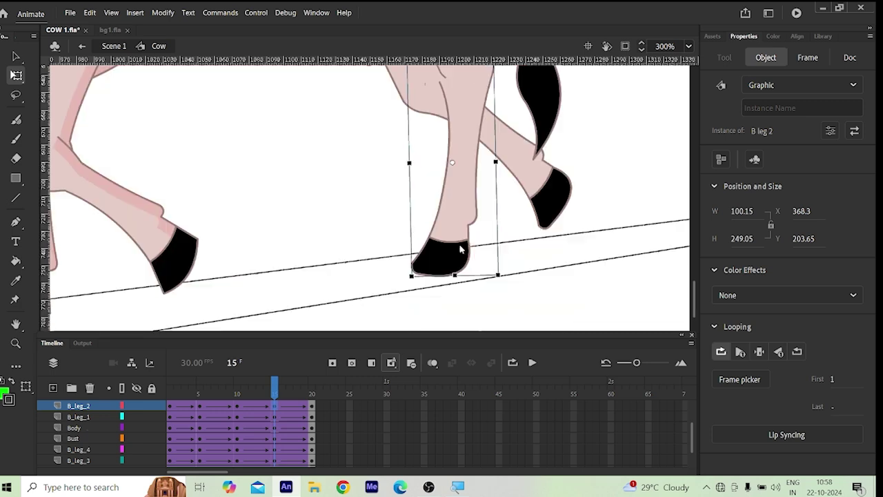
{"action": "scroll", "coordinate": [454, 152], "scroll_direction": "up", "scroll_amount": 3}
{"action": "left_click_drag", "start_coordinate": [452, 163], "coordinate": [452, 266]}
{"action": "scroll", "coordinate": [455, 200], "scroll_direction": "up", "scroll_amount": 5}
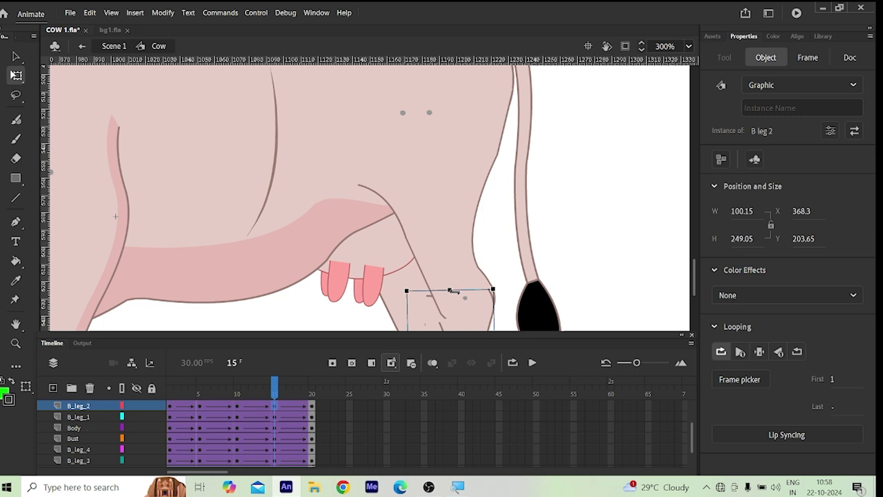
Step: Stretch the B leg 2 piece upward to about 261 px high so its top meets the knee at frame 15
{"action": "scroll", "coordinate": [481, 267], "scroll_direction": "down", "scroll_amount": 3}
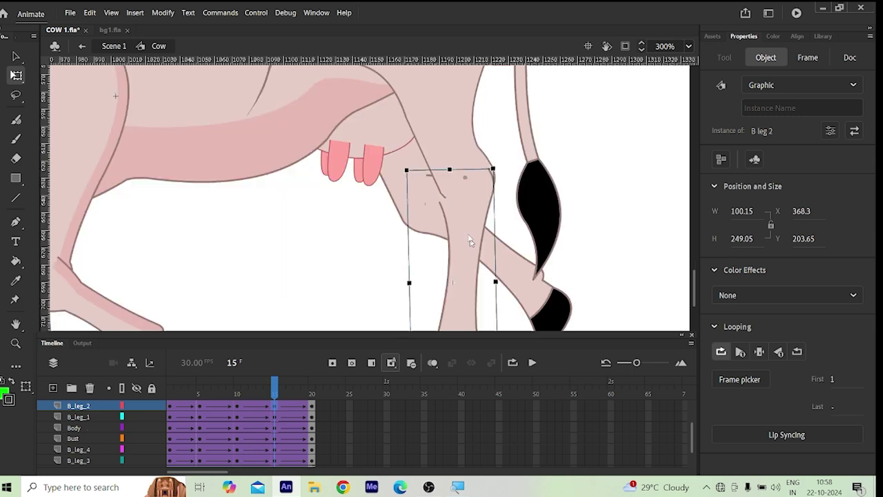
{"action": "scroll", "coordinate": [449, 170], "scroll_direction": "up", "scroll_amount": 3}
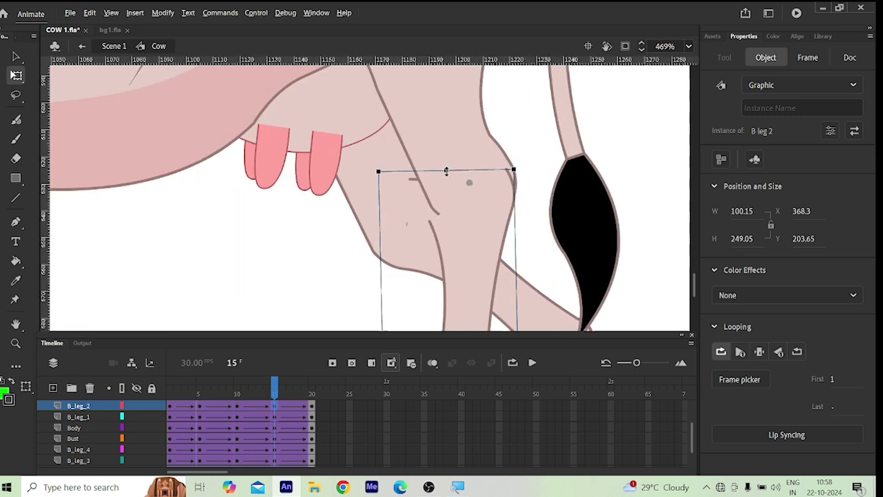
{"action": "left_click_drag", "start_coordinate": [445, 171], "coordinate": [459, 148]}
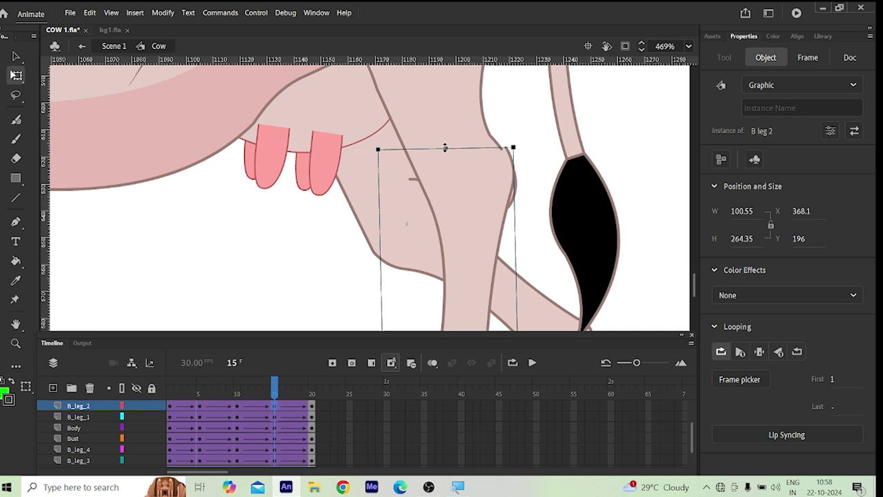
{"action": "left_click_drag", "start_coordinate": [445, 147], "coordinate": [446, 151]}
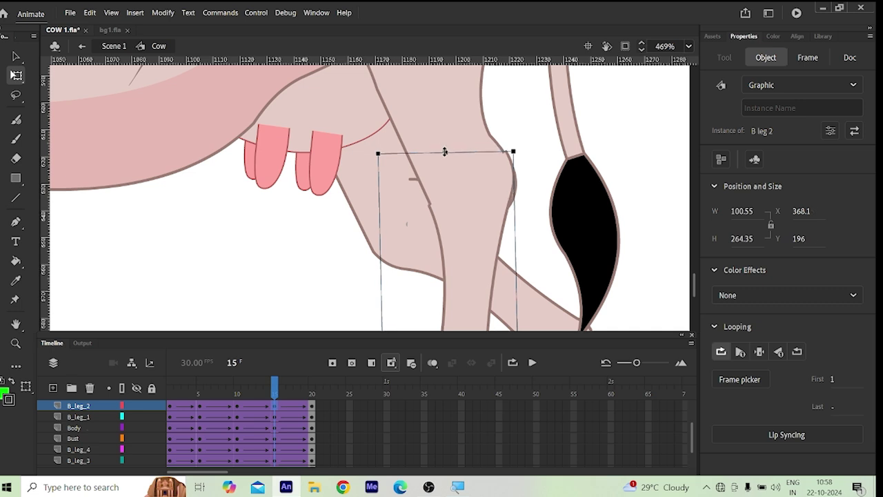
{"action": "scroll", "coordinate": [463, 178], "scroll_direction": "down", "scroll_amount": 5}
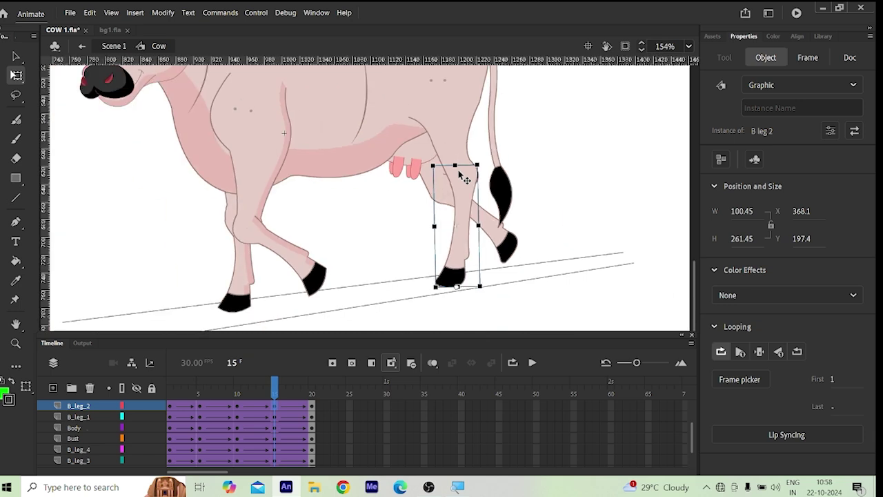
Step: Move the transformation point of B leg 2 back up toward the knee and save the file
{"action": "left_click", "coordinate": [407, 209]}
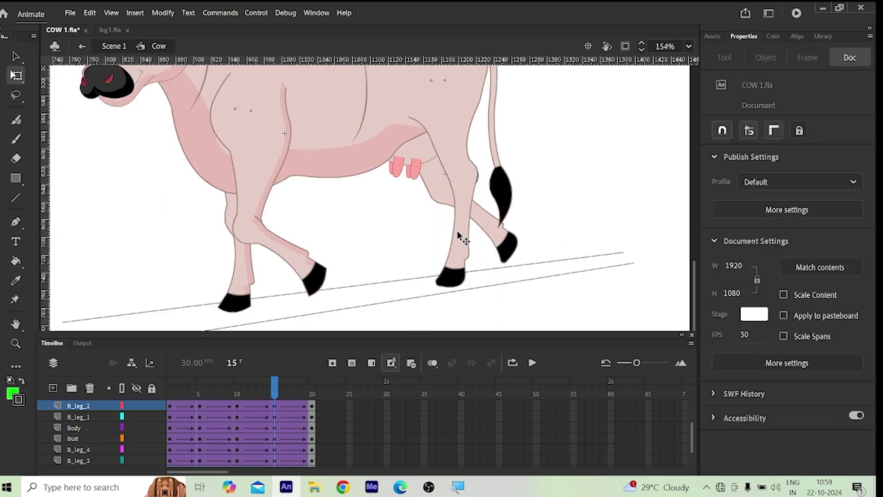
{"action": "left_click", "coordinate": [459, 279]}
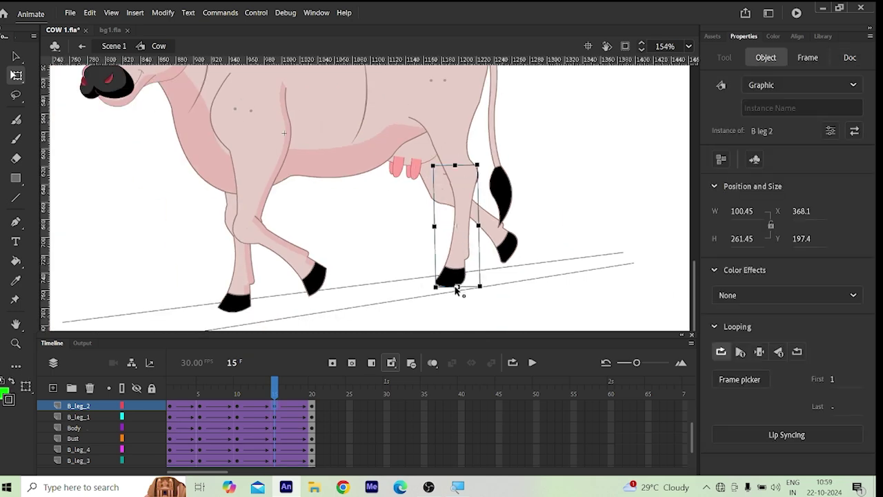
{"action": "left_click_drag", "start_coordinate": [457, 239], "coordinate": [462, 181]}
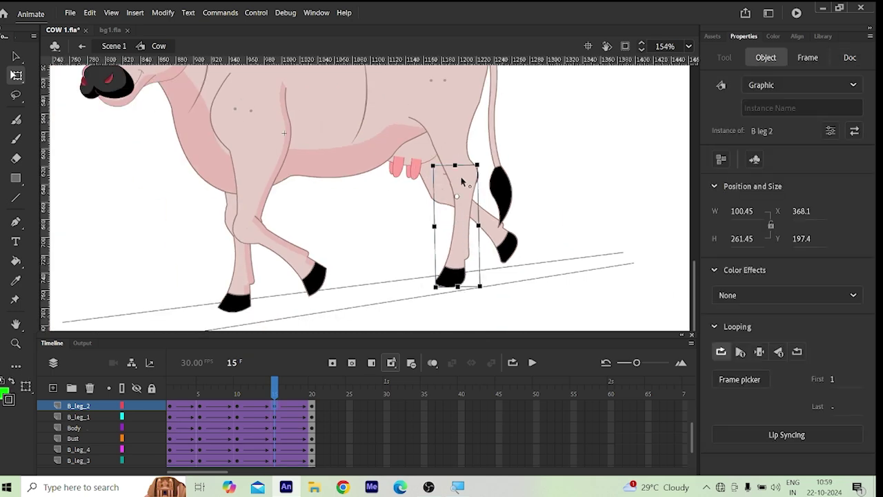
{"action": "left_click", "coordinate": [520, 196]}
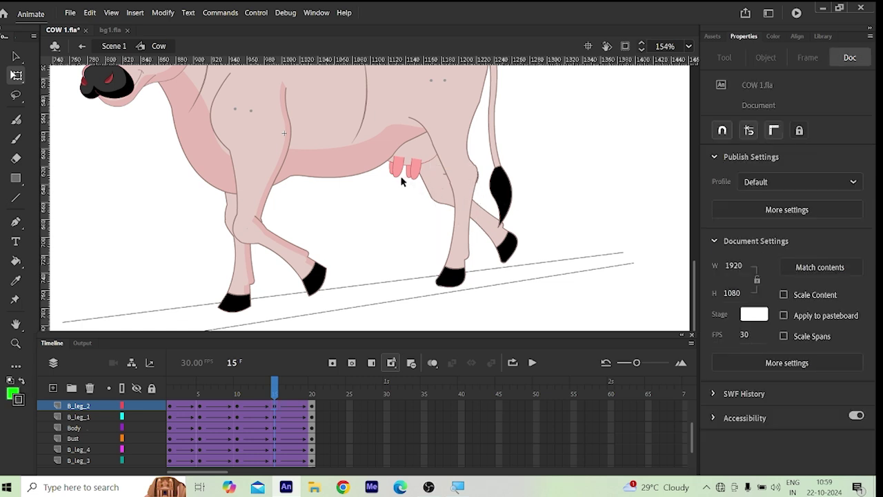
{"action": "key", "text": "ctrl+s"}
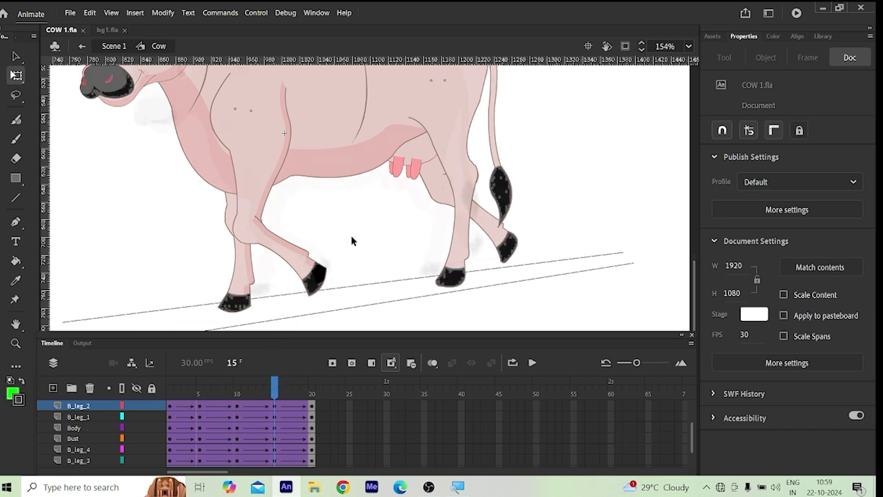
Step: Select all cow parts at frame 15 and stretch them upward from the hooves to about 860 px high
{"action": "scroll", "coordinate": [331, 221], "scroll_direction": "down", "scroll_amount": 4}
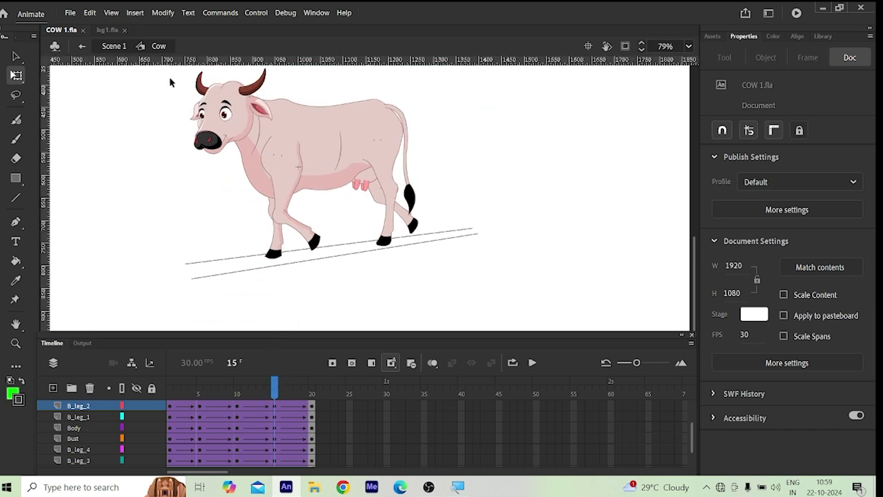
{"action": "left_click_drag", "start_coordinate": [356, 172], "coordinate": [442, 251]}
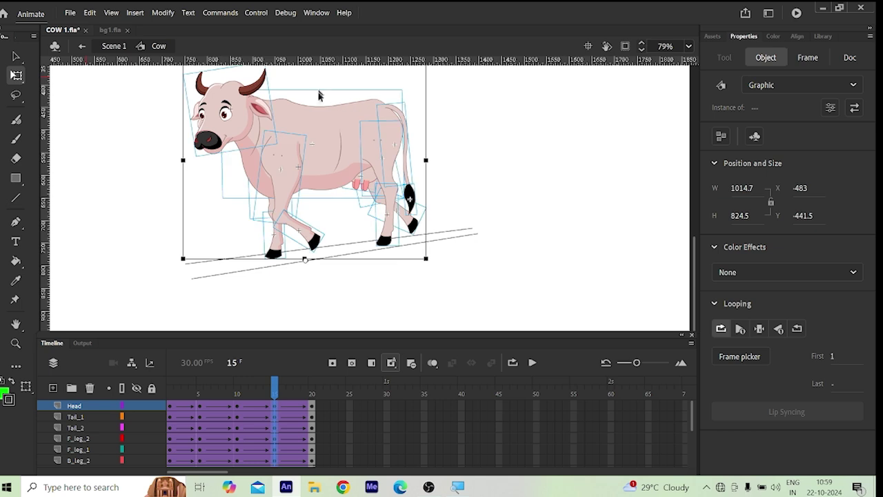
{"action": "scroll", "coordinate": [319, 103], "scroll_direction": "up", "scroll_amount": 3}
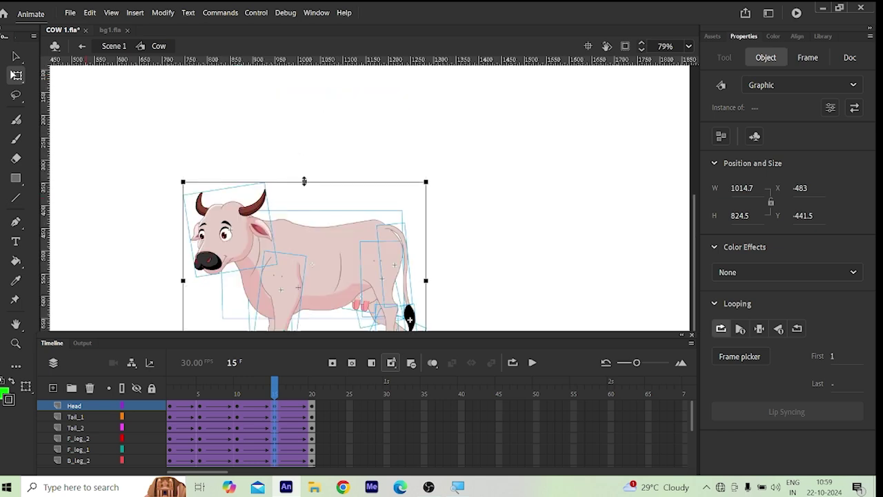
{"action": "left_click_drag", "start_coordinate": [304, 179], "coordinate": [303, 176]}
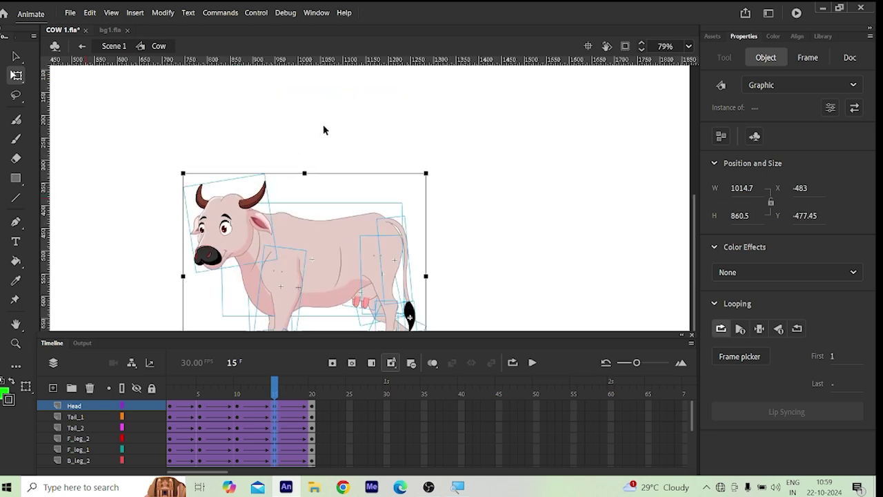
{"action": "scroll", "coordinate": [324, 131], "scroll_direction": "down", "scroll_amount": 3}
{"action": "left_click", "coordinate": [146, 216]}
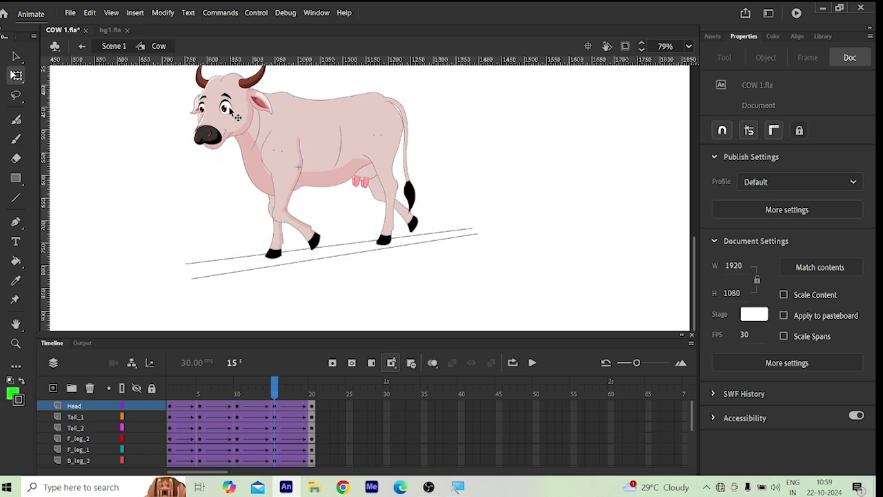
Step: Rotate the head slightly downward at frame 15 and review the walk cycle across frames 1 to 20
{"action": "left_click", "coordinate": [238, 114]}
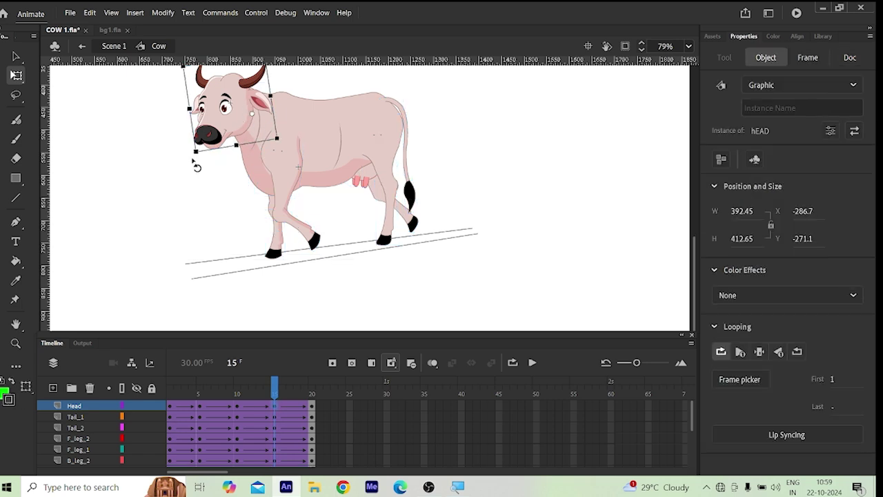
{"action": "left_click_drag", "start_coordinate": [197, 171], "coordinate": [204, 174]}
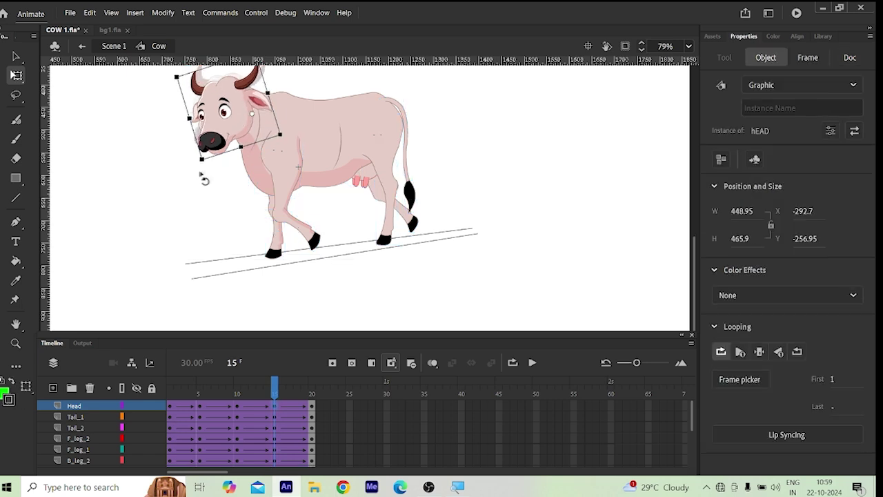
{"action": "left_click", "coordinate": [276, 406]}
{"action": "key", "text": "Return"}
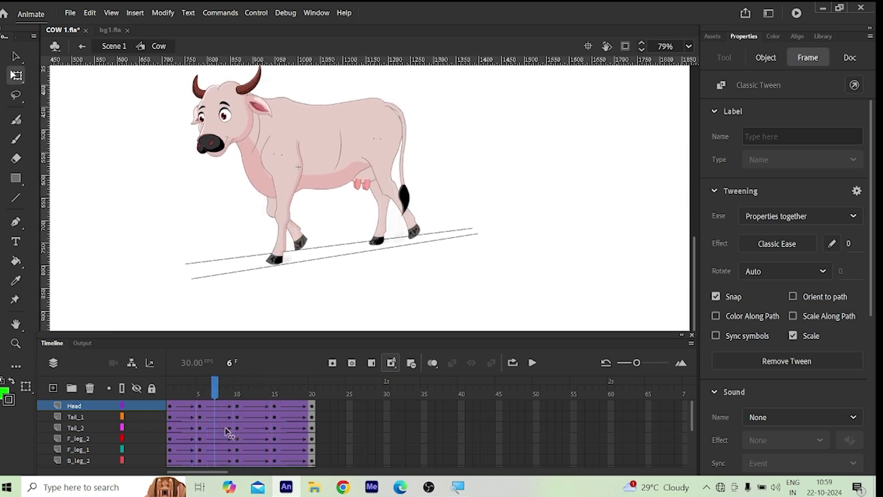
{"action": "left_click", "coordinate": [175, 390]}
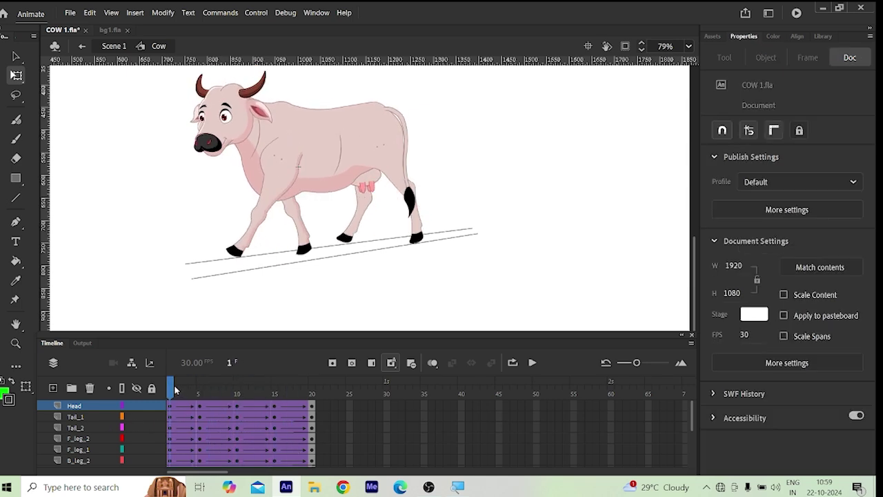
{"action": "left_click_drag", "start_coordinate": [173, 390], "coordinate": [339, 429]}
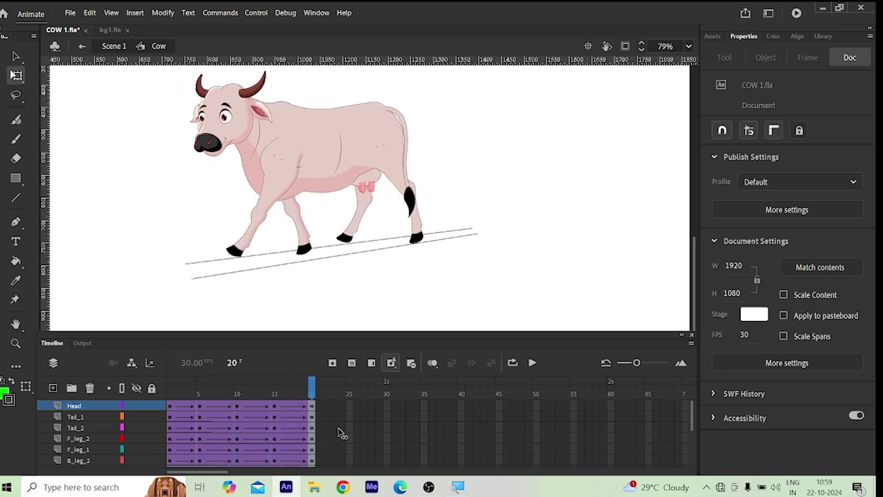
{"action": "left_click_drag", "start_coordinate": [313, 392], "coordinate": [238, 391]}
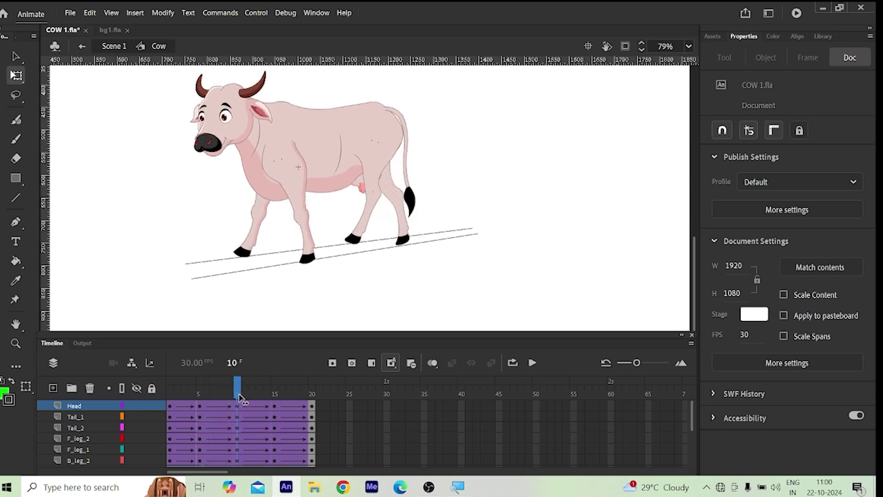
Step: Tilt the cow's head a little further down at frame 15 and play the walk cycle
{"action": "left_click_drag", "start_coordinate": [237, 392], "coordinate": [276, 413]}
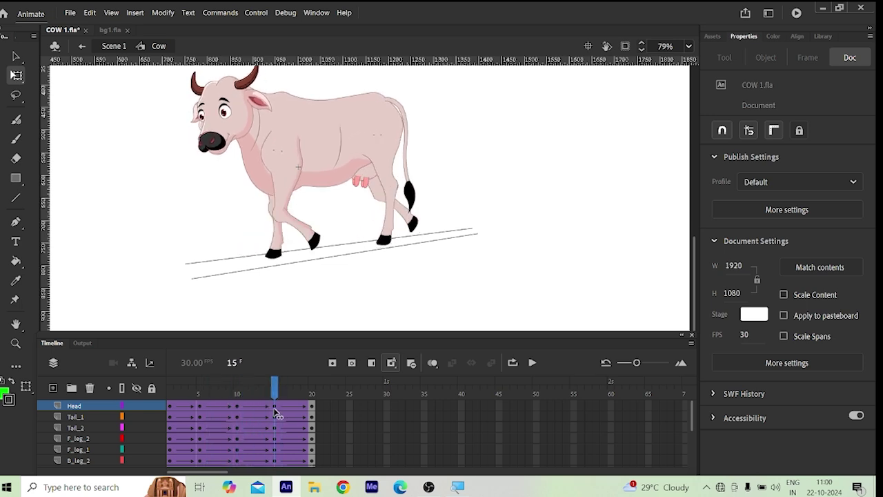
{"action": "left_click", "coordinate": [234, 138]}
{"action": "scroll", "coordinate": [229, 101], "scroll_direction": "up", "scroll_amount": 3}
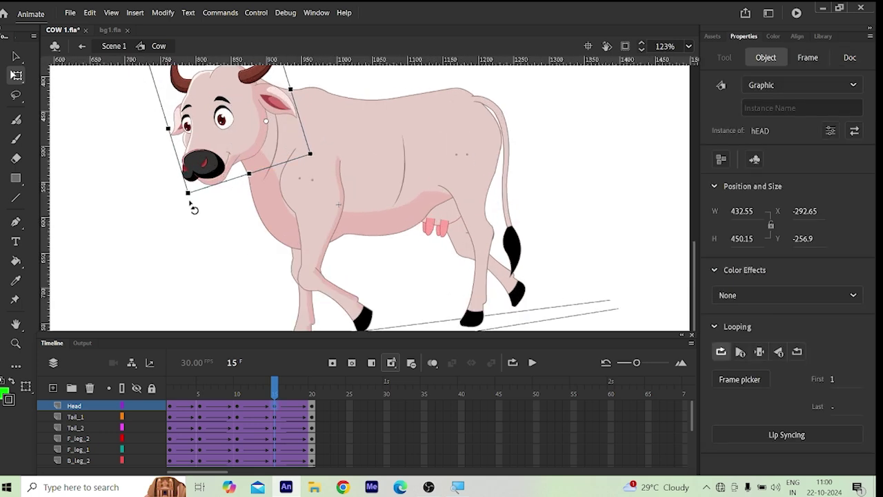
{"action": "left_click_drag", "start_coordinate": [193, 208], "coordinate": [199, 211]}
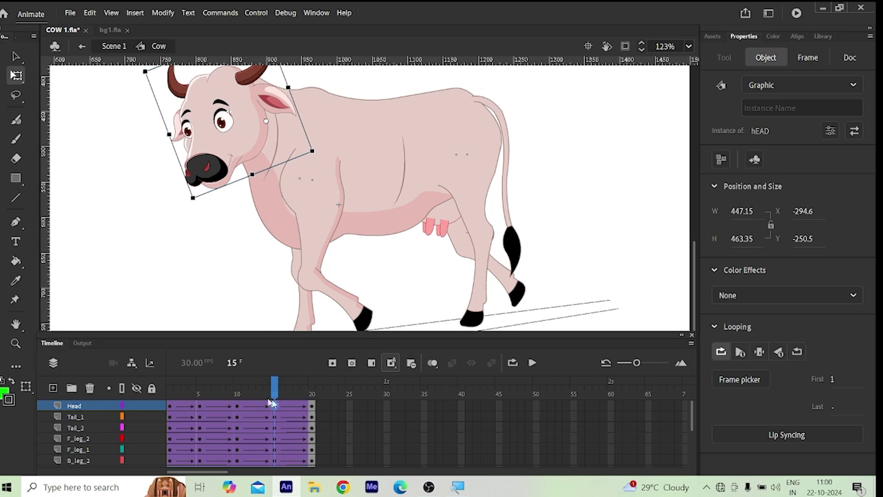
{"action": "key", "text": "Return"}
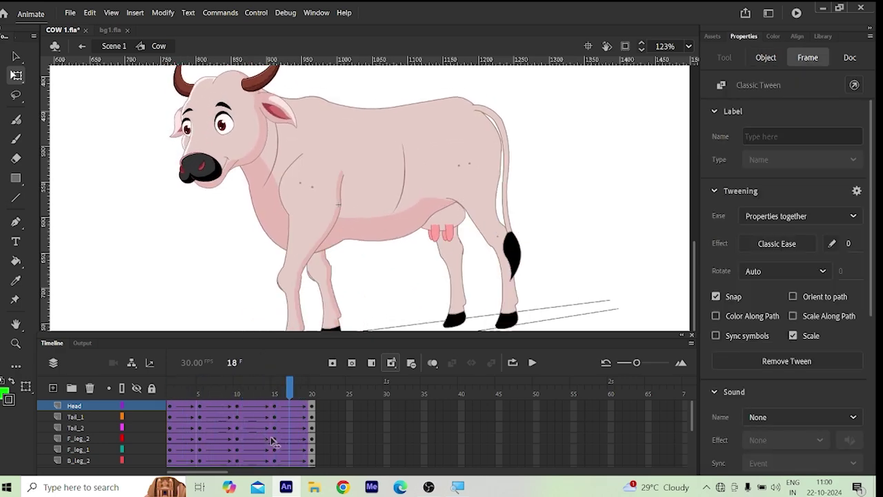
{"action": "key", "text": "Return"}
{"action": "left_click", "coordinate": [307, 220]}
{"action": "scroll", "coordinate": [314, 226], "scroll_direction": "down", "scroll_amount": 2}
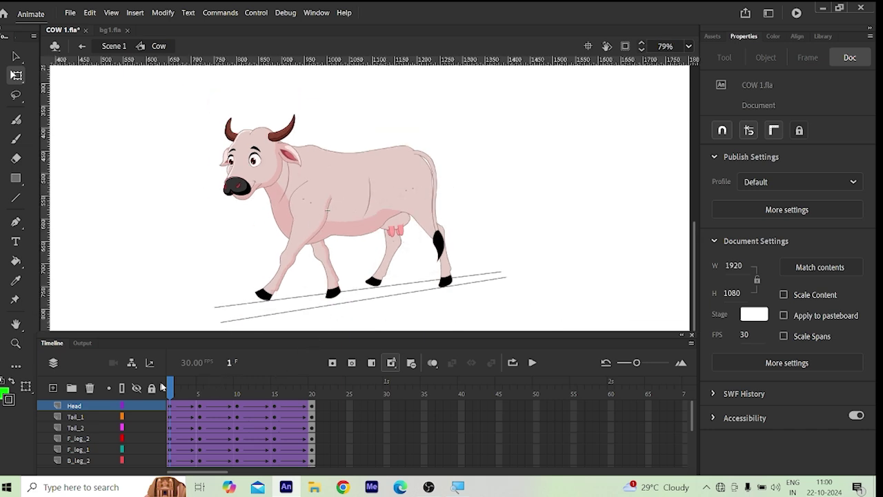
Step: Rotate both tail pieces together at frame 15 around a transformation point nearer the tail's base, and play the animation
{"action": "left_click_drag", "start_coordinate": [169, 390], "coordinate": [275, 389]}
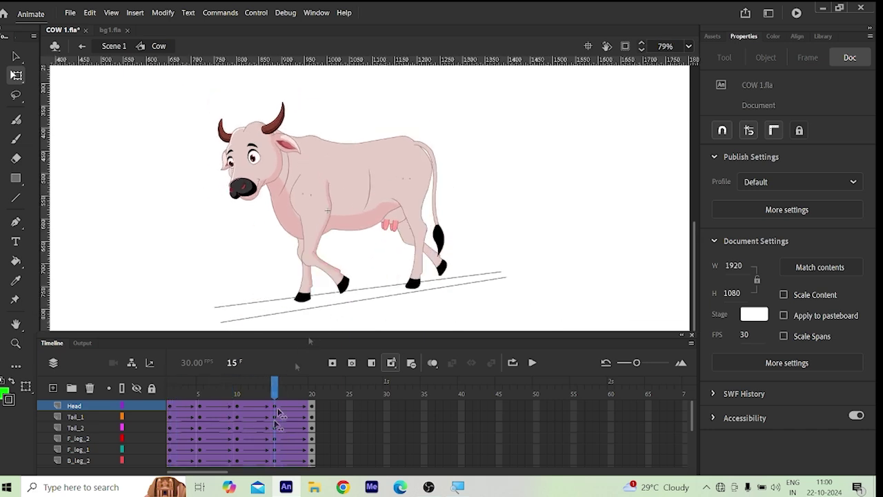
{"action": "scroll", "coordinate": [439, 198], "scroll_direction": "up", "scroll_amount": 2}
{"action": "left_click", "coordinate": [435, 165]}
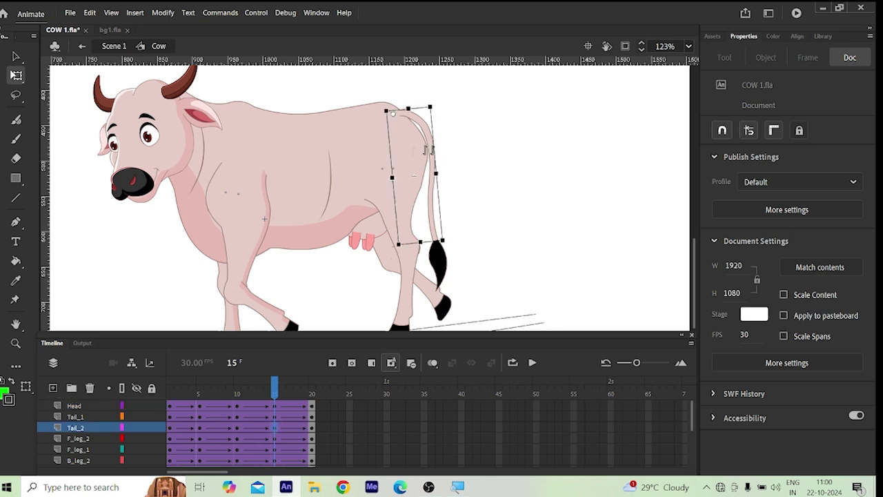
{"action": "left_click", "coordinate": [439, 257]}
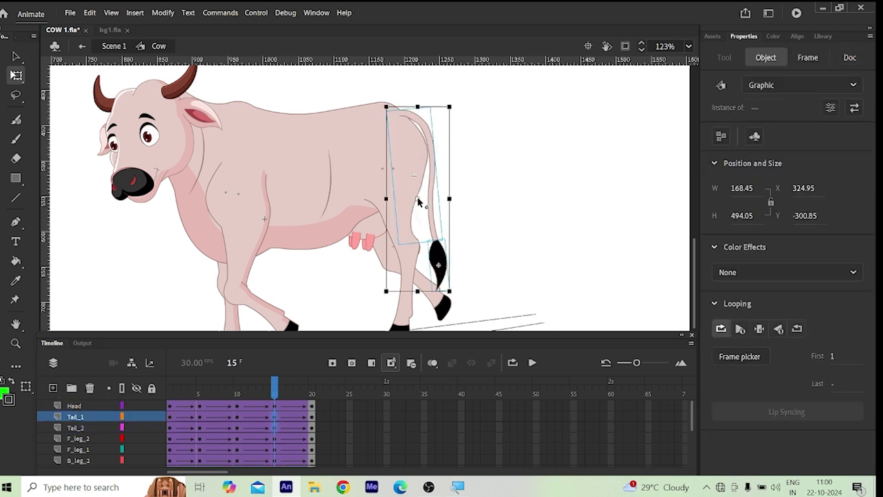
{"action": "left_click_drag", "start_coordinate": [417, 201], "coordinate": [407, 135]}
{"action": "mouse_move", "coordinate": [454, 295]}
{"action": "left_mouse_down"}
{"action": "mouse_move", "coordinate": [462, 305]}
{"action": "mouse_move", "coordinate": [447, 312]}
{"action": "left_mouse_up"}
{"action": "left_click", "coordinate": [277, 417]}
{"action": "key", "text": "Return"}
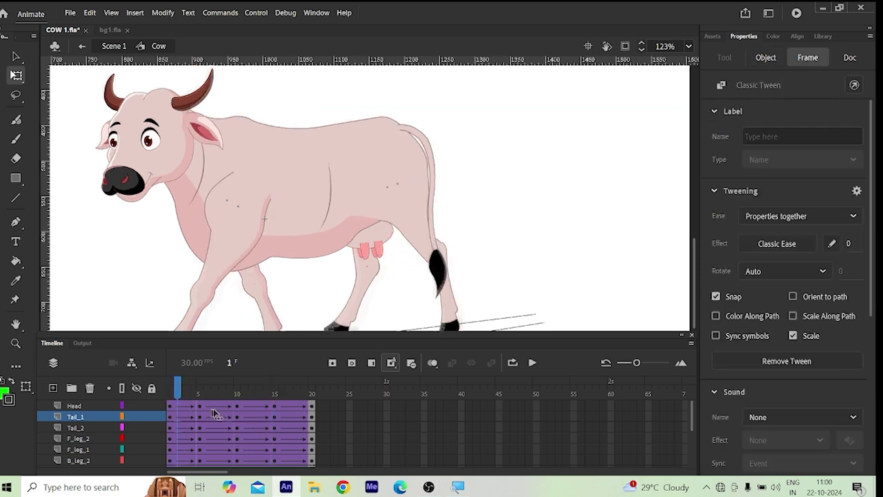
Step: Play the walk cycle, and at frame 5 rotate the tail's black tip slightly backward, away from the hind legs
{"action": "key", "text": "Return"}
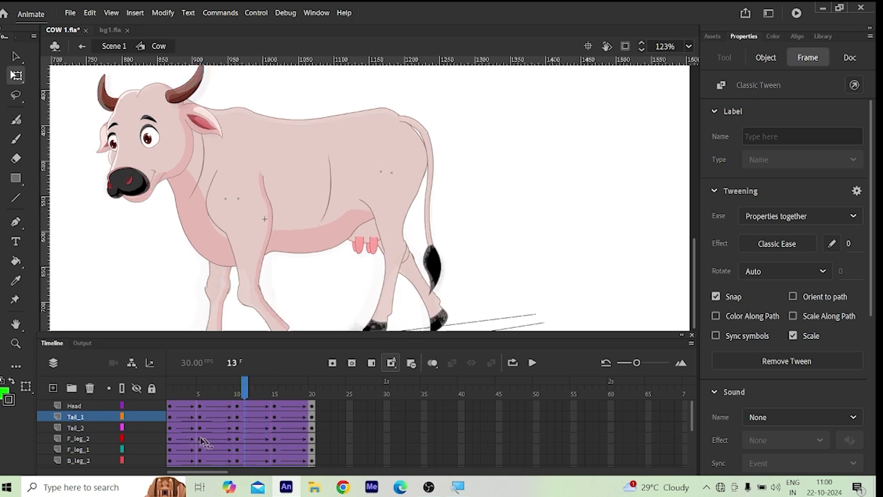
{"action": "left_click", "coordinate": [187, 439]}
{"action": "left_click_drag", "start_coordinate": [188, 439], "coordinate": [200, 439]}
{"action": "left_click", "coordinate": [399, 293]}
{"action": "left_click", "coordinate": [429, 269]}
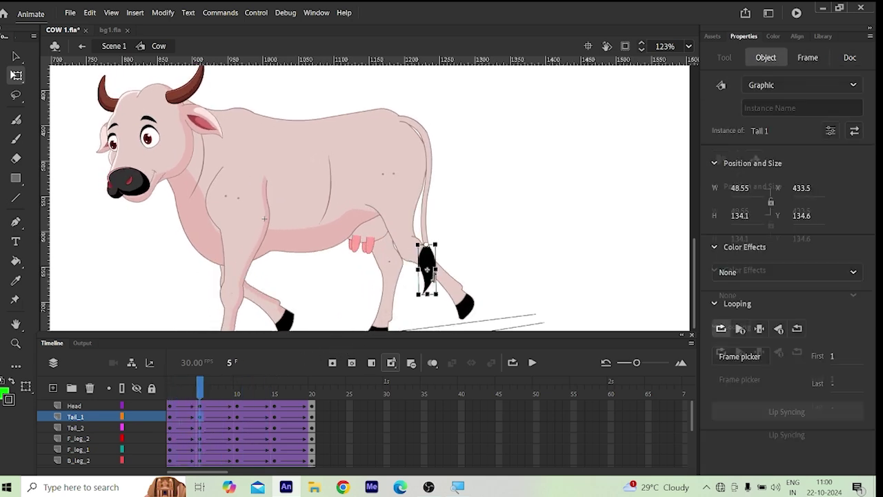
{"action": "left_click_drag", "start_coordinate": [447, 306], "coordinate": [458, 305]}
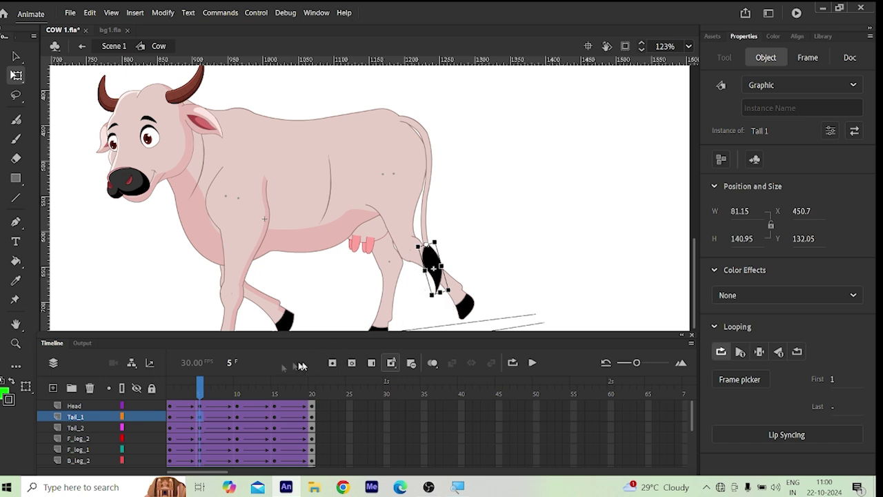
Step: Rotate the tail's black tip slightly backward at frame 15 and play the animation
{"action": "left_click", "coordinate": [246, 398]}
{"action": "left_click_drag", "start_coordinate": [247, 400], "coordinate": [274, 408]}
{"action": "left_click", "coordinate": [437, 257]}
{"action": "left_click", "coordinate": [430, 257]}
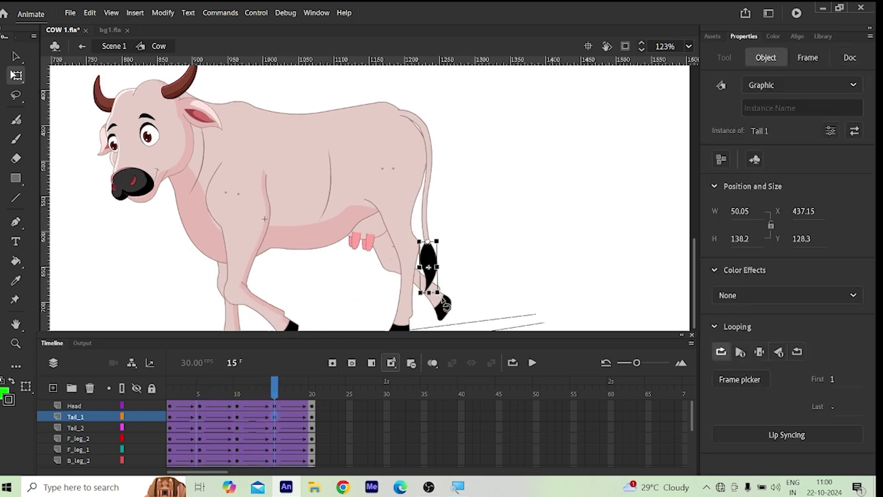
{"action": "left_click_drag", "start_coordinate": [445, 305], "coordinate": [454, 307]}
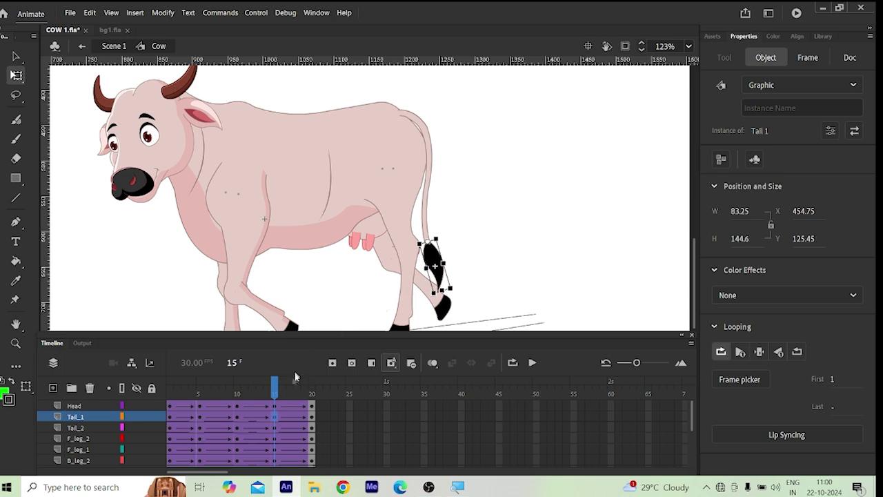
{"action": "left_click", "coordinate": [275, 416]}
{"action": "key", "text": "Return"}
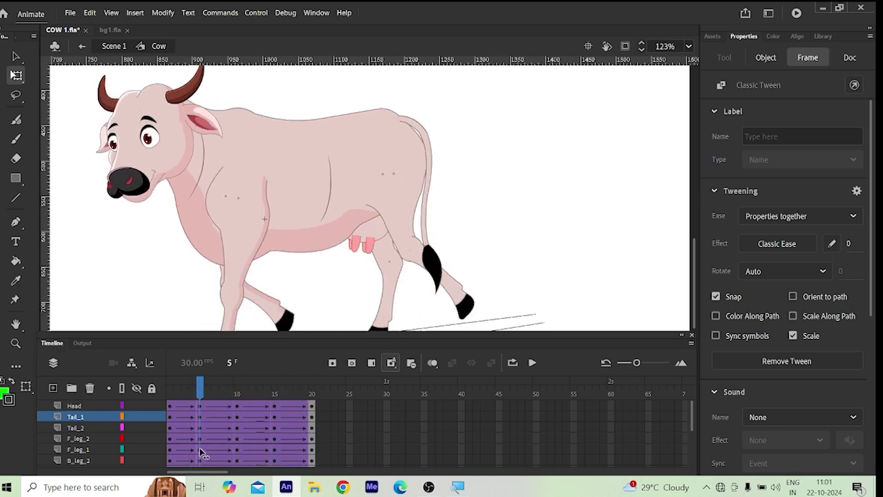
Step: Check the whole cow's pose, return to frame 1 and save the file
{"action": "left_click", "coordinate": [397, 211]}
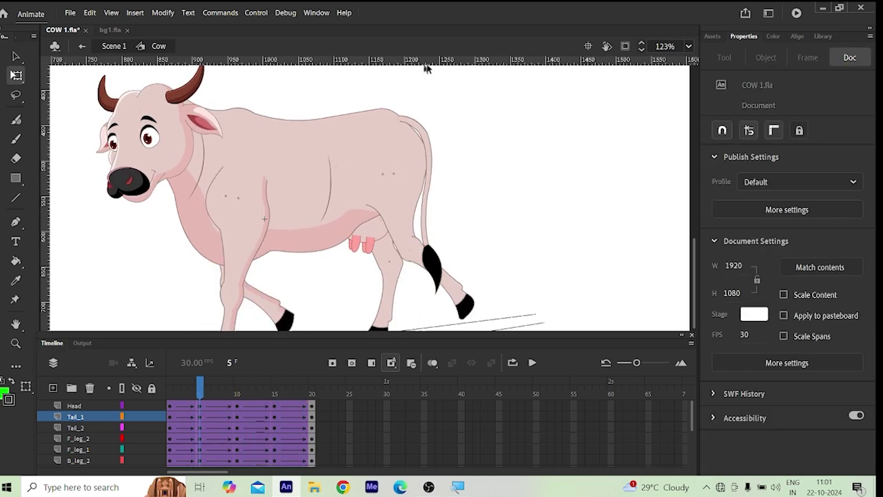
{"action": "scroll", "coordinate": [446, 162], "scroll_direction": "down", "scroll_amount": 2}
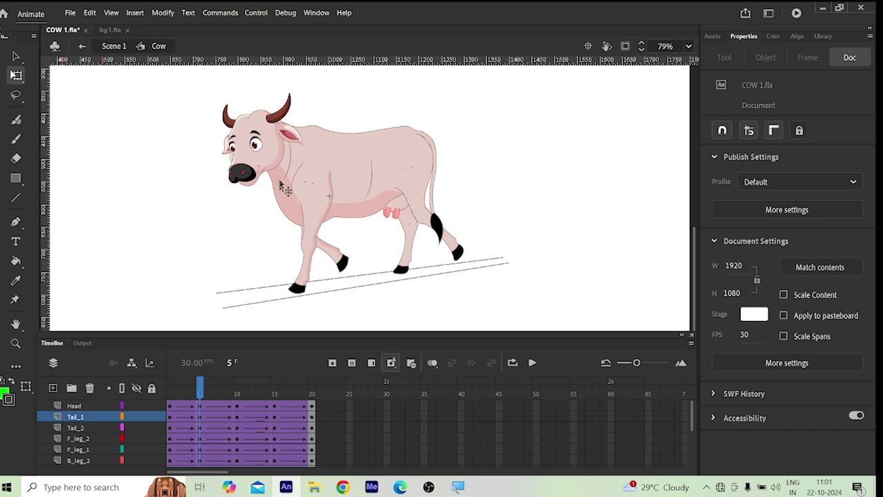
{"action": "scroll", "coordinate": [303, 153], "scroll_direction": "down", "scroll_amount": 3}
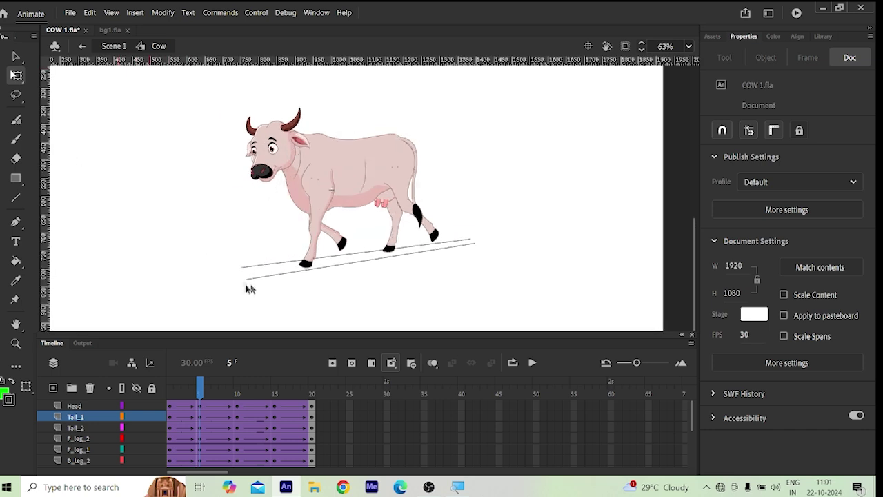
{"action": "scroll", "coordinate": [251, 125], "scroll_direction": "up", "scroll_amount": 3}
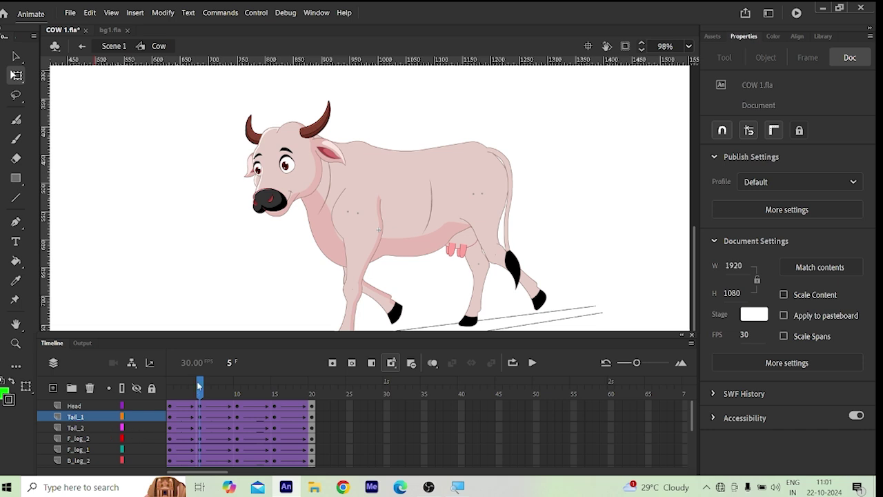
{"action": "left_click_drag", "start_coordinate": [199, 386], "coordinate": [153, 387]}
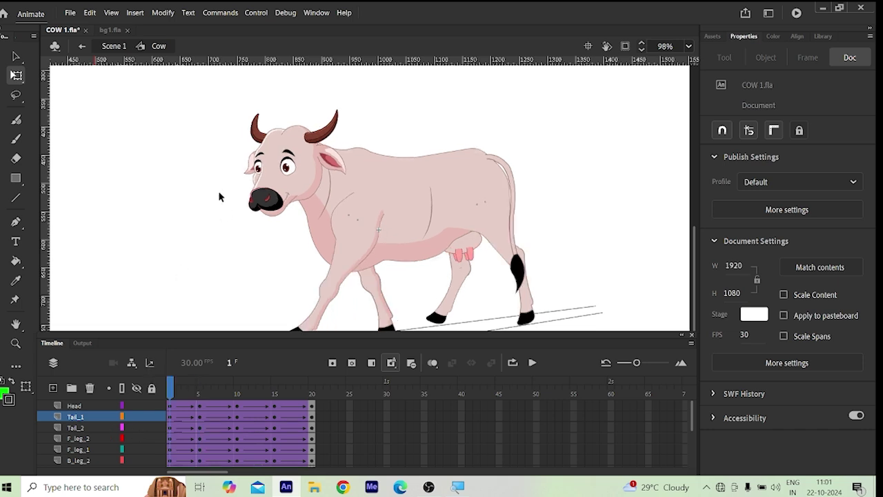
{"action": "key", "text": "ctrl+s"}
Step: Open the cow's head symbol and insert keyframes on all its layers at frames 20, 10, 15 and 5
{"action": "double_click", "coordinate": [295, 143]}
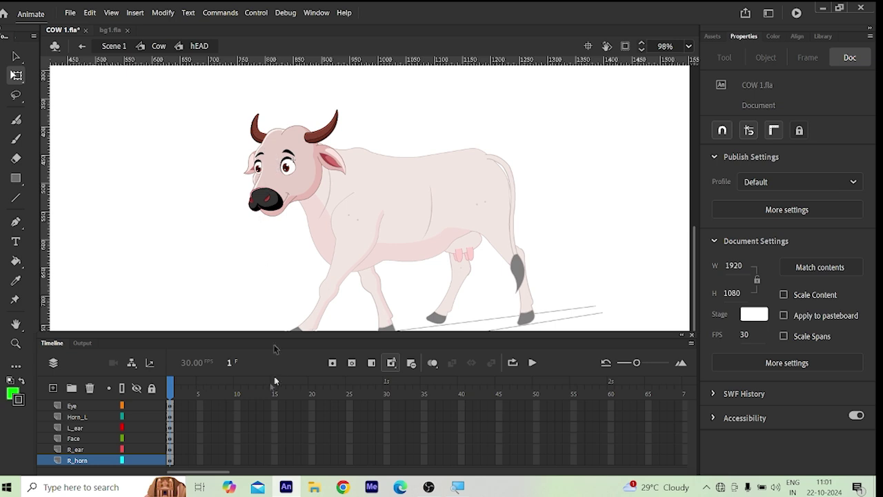
{"action": "left_click", "coordinate": [311, 391]}
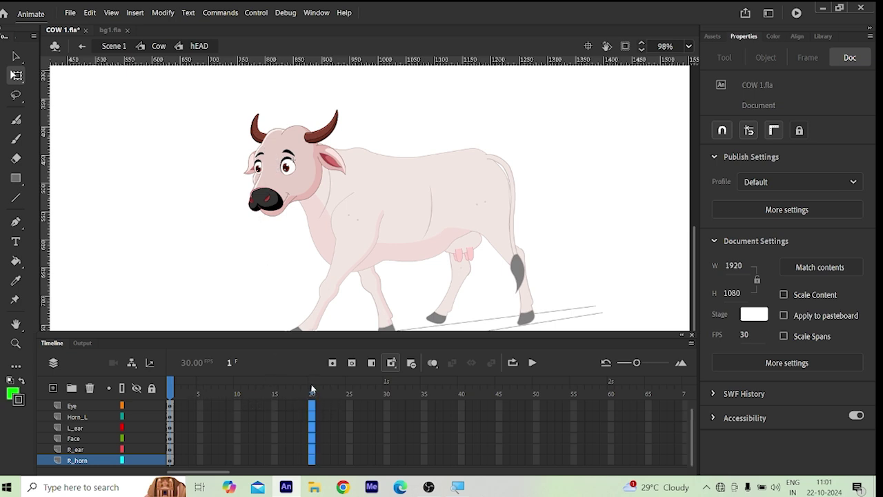
{"action": "key", "text": "F6"}
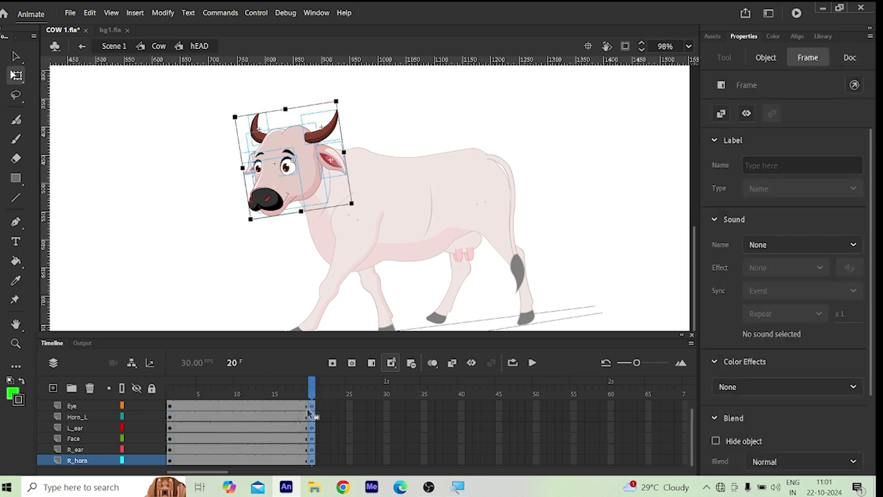
{"action": "left_click", "coordinate": [237, 393]}
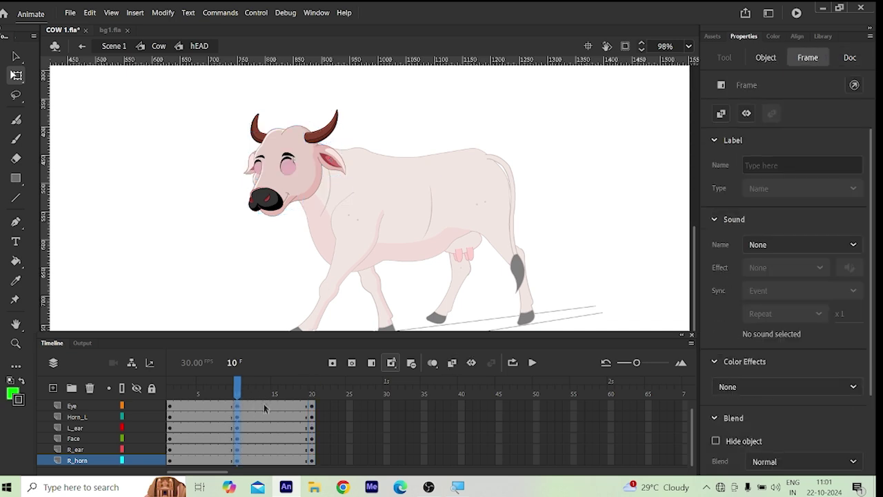
{"action": "key", "text": "F6"}
{"action": "left_click", "coordinate": [275, 393]}
{"action": "key", "text": "F6"}
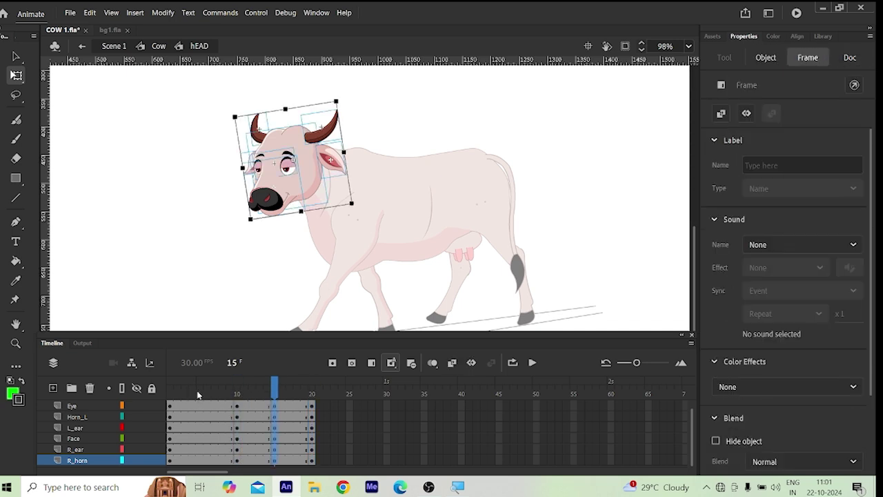
{"action": "left_click", "coordinate": [199, 394]}
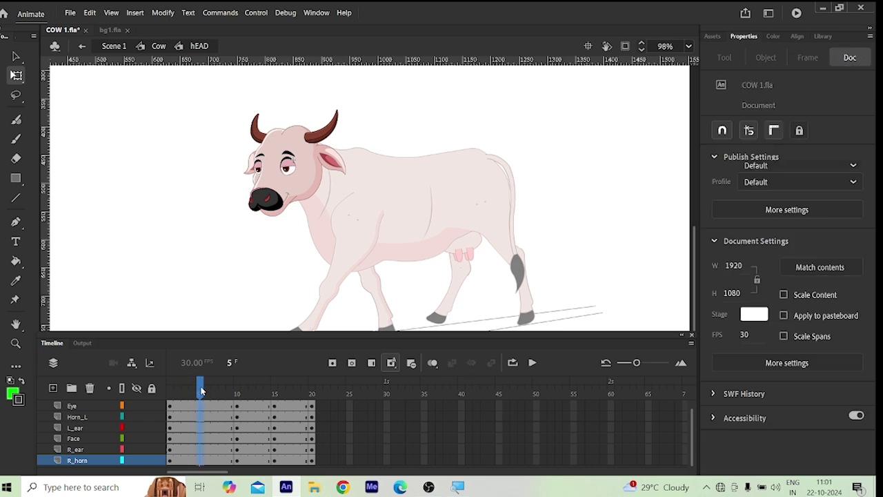
{"action": "left_click", "coordinate": [200, 393]}
{"action": "key", "text": "F6"}
Step: Rotate the left and right ears slightly downward, closer to the face, at frame 5 of the head symbol
{"action": "left_click", "coordinate": [169, 393]}
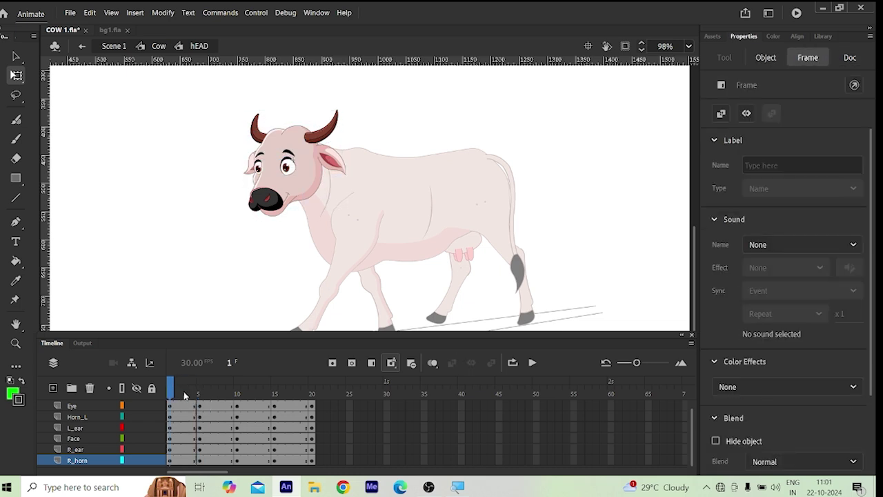
{"action": "left_click", "coordinate": [236, 256]}
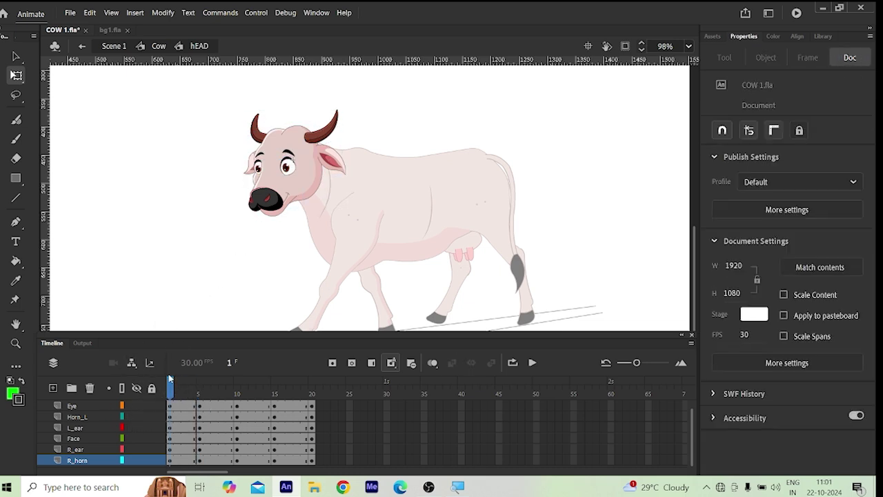
{"action": "left_click_drag", "start_coordinate": [171, 385], "coordinate": [203, 401]}
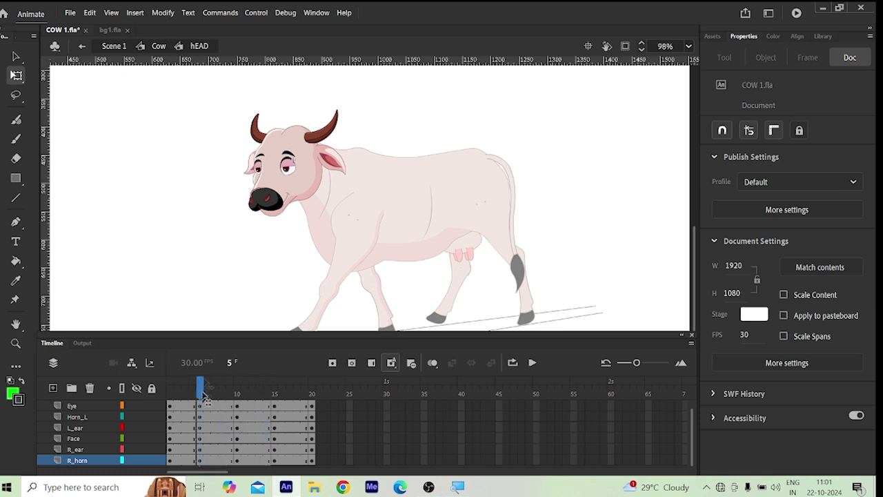
{"action": "scroll", "coordinate": [287, 170], "scroll_direction": "up", "scroll_amount": 5}
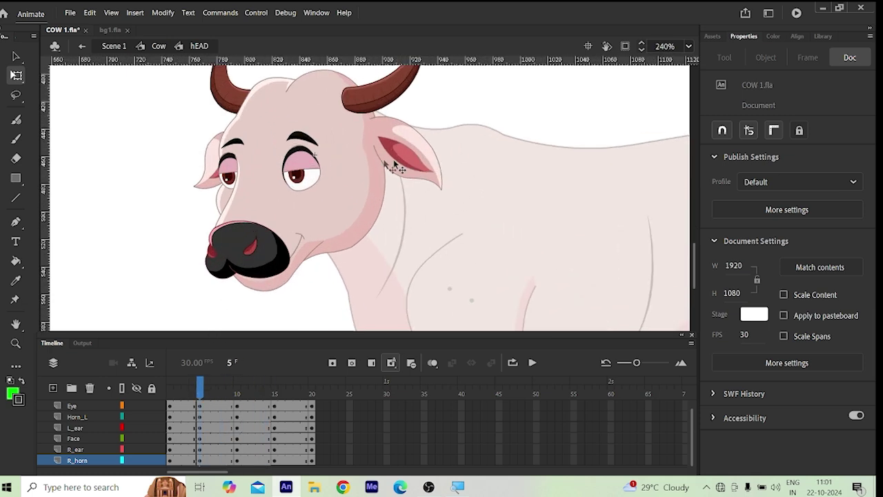
{"action": "left_click", "coordinate": [396, 161]}
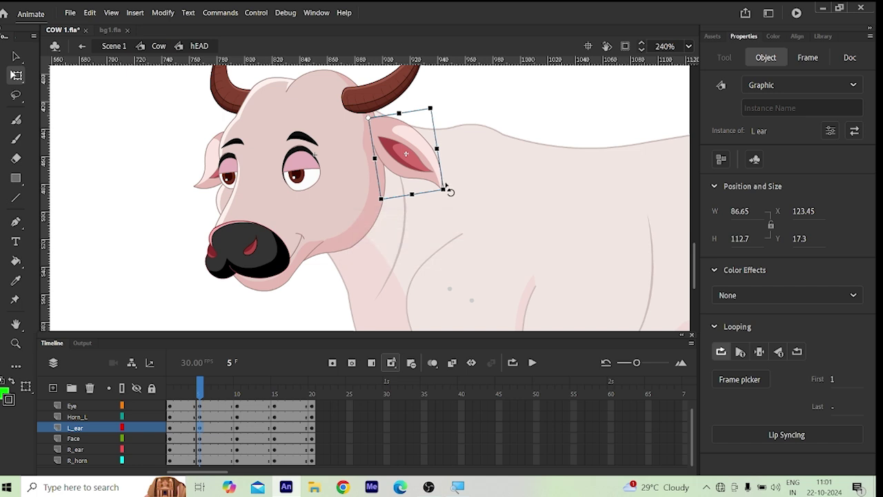
{"action": "left_click_drag", "start_coordinate": [446, 199], "coordinate": [436, 202]}
{"action": "left_click", "coordinate": [215, 195]}
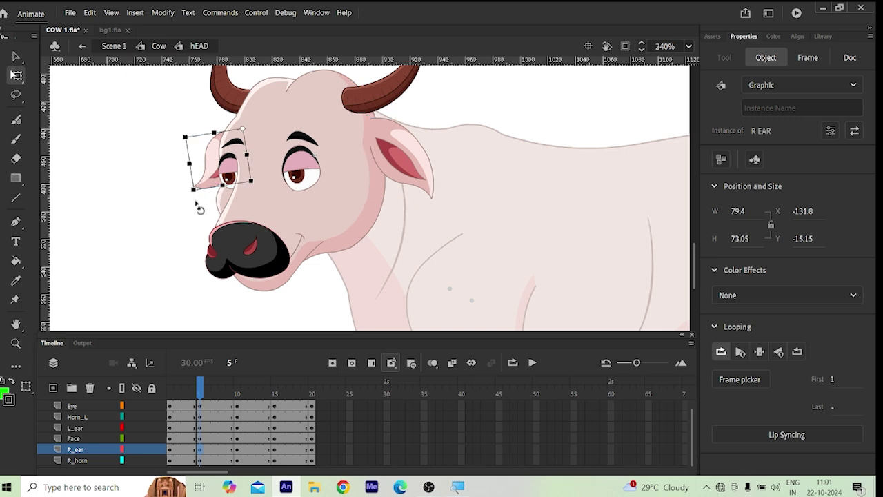
{"action": "left_click_drag", "start_coordinate": [195, 200], "coordinate": [198, 204]}
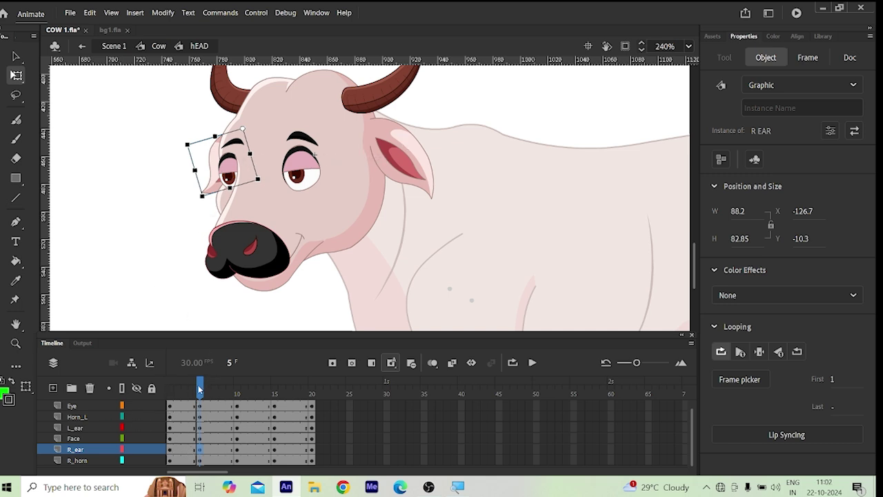
Step: Rotate both ears slightly downward toward the face at frame 15, matching their pose at frame 5
{"action": "mouse_move", "coordinate": [198, 388]}
{"action": "left_mouse_down"}
{"action": "mouse_move", "coordinate": [176, 392]}
{"action": "mouse_move", "coordinate": [207, 395]}
{"action": "mouse_move", "coordinate": [174, 397]}
{"action": "mouse_move", "coordinate": [211, 411]}
{"action": "mouse_move", "coordinate": [200, 403]}
{"action": "left_mouse_up"}
{"action": "left_click", "coordinate": [271, 414]}
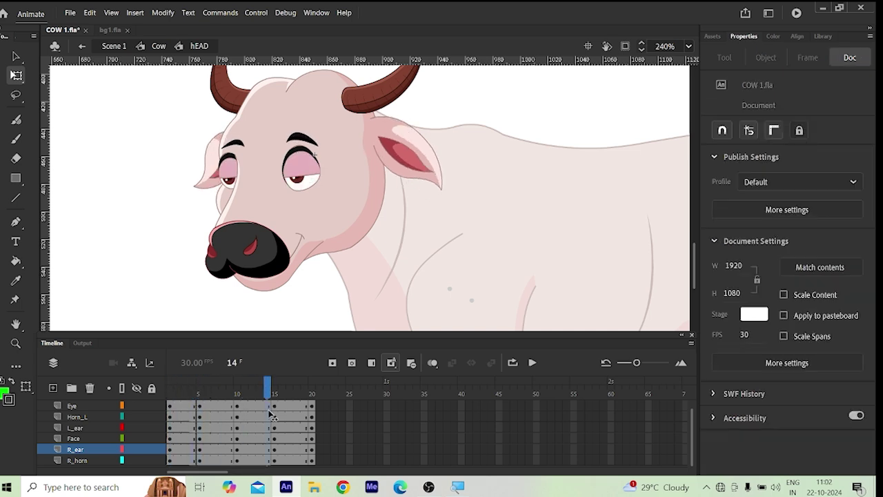
{"action": "left_click", "coordinate": [273, 417]}
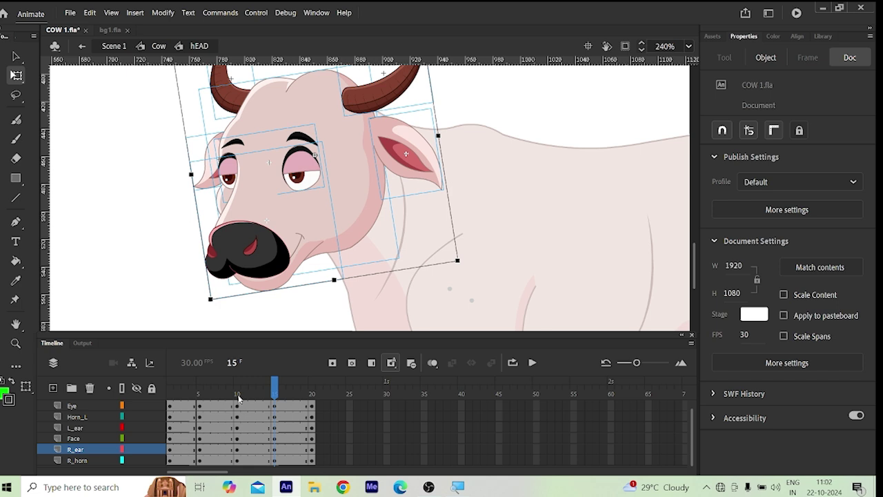
{"action": "mouse_move", "coordinate": [273, 390]}
{"action": "left_mouse_down"}
{"action": "mouse_move", "coordinate": [236, 394]}
{"action": "mouse_move", "coordinate": [275, 402]}
{"action": "left_mouse_up"}
{"action": "left_click", "coordinate": [415, 156]}
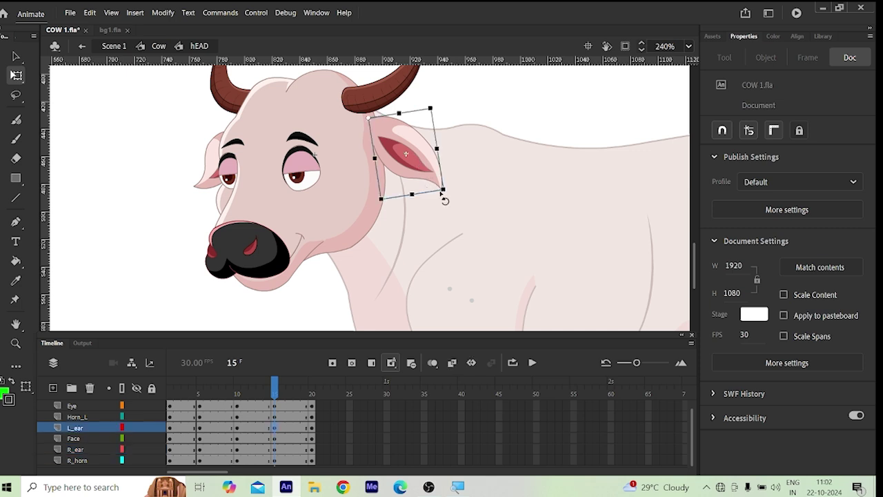
{"action": "left_click_drag", "start_coordinate": [446, 205], "coordinate": [440, 213]}
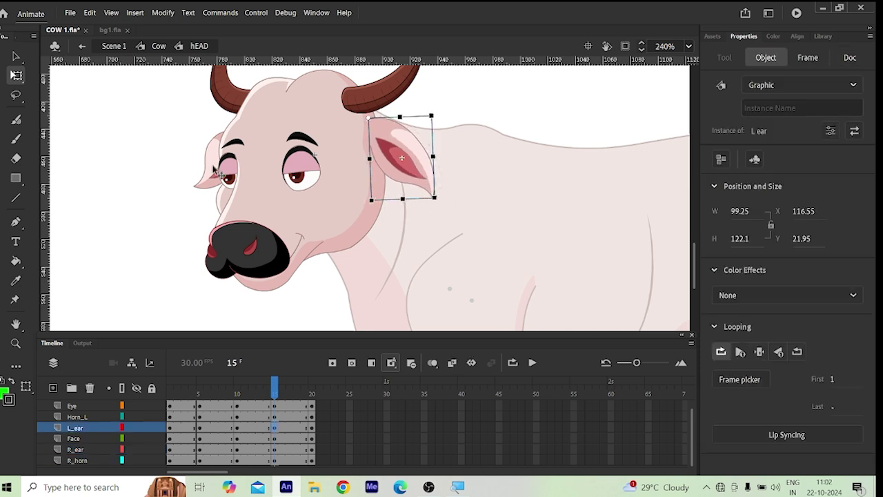
{"action": "left_click", "coordinate": [214, 188]}
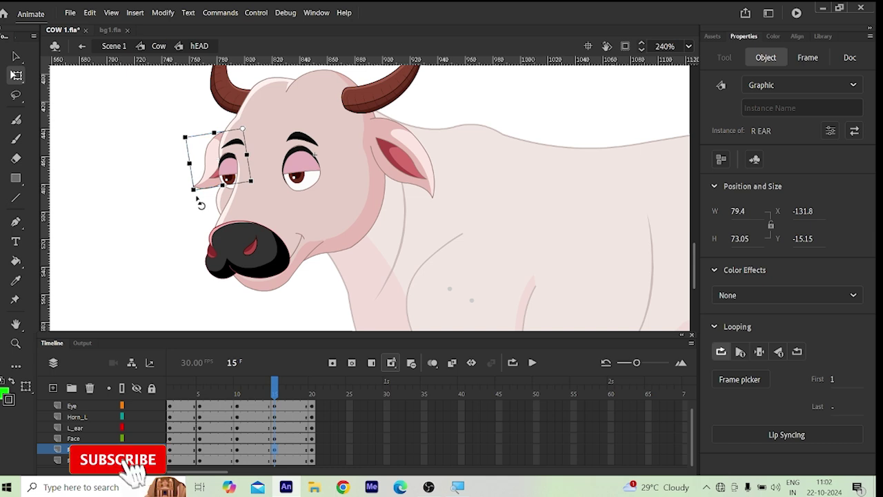
{"action": "mouse_move", "coordinate": [199, 198]}
{"action": "left_mouse_down"}
{"action": "mouse_move", "coordinate": [202, 206]}
{"action": "mouse_move", "coordinate": [203, 197]}
{"action": "left_mouse_up"}
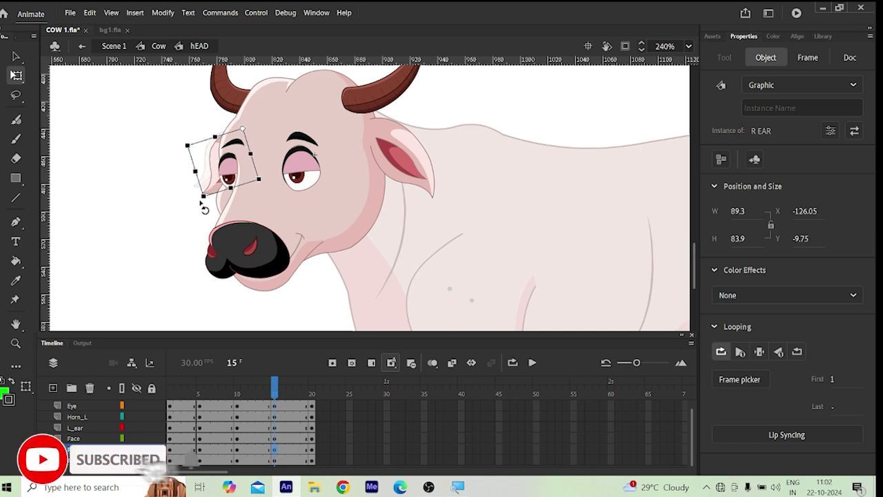
Step: Create classic tweens between the keyframes on all head layers from frame 1 to frame 20
{"action": "left_click", "coordinate": [276, 391]}
{"action": "left_click_drag", "start_coordinate": [233, 391], "coordinate": [300, 460]}
{"action": "left_click", "coordinate": [235, 461]}
{"action": "right_click", "coordinate": [223, 446]}
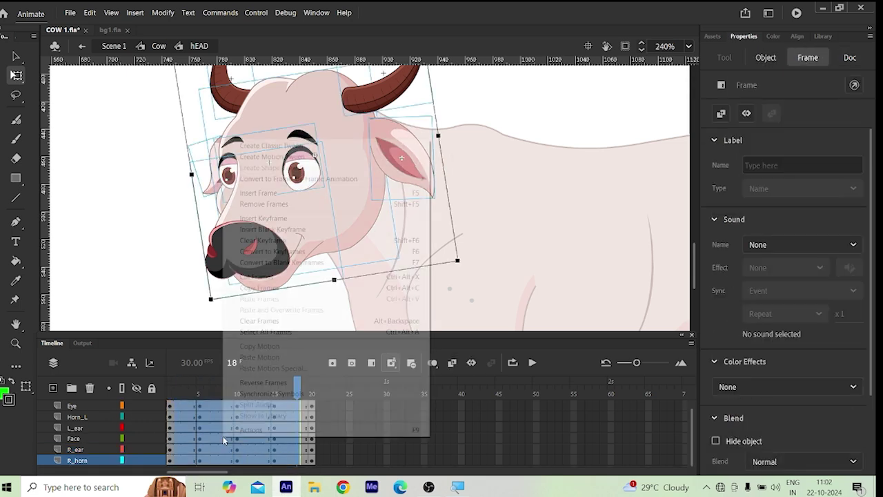
{"action": "left_click", "coordinate": [255, 145]}
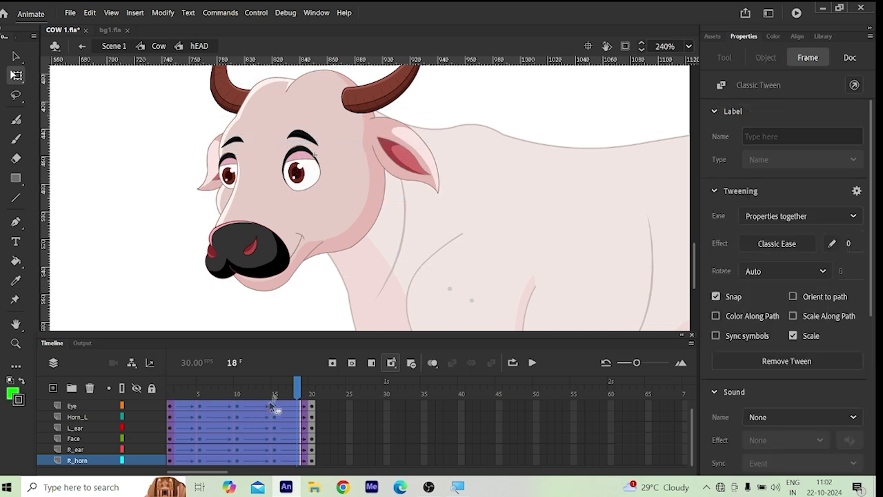
Step: Play the head animation and scrub the early frames to review the ear movement
{"action": "key", "text": "Return"}
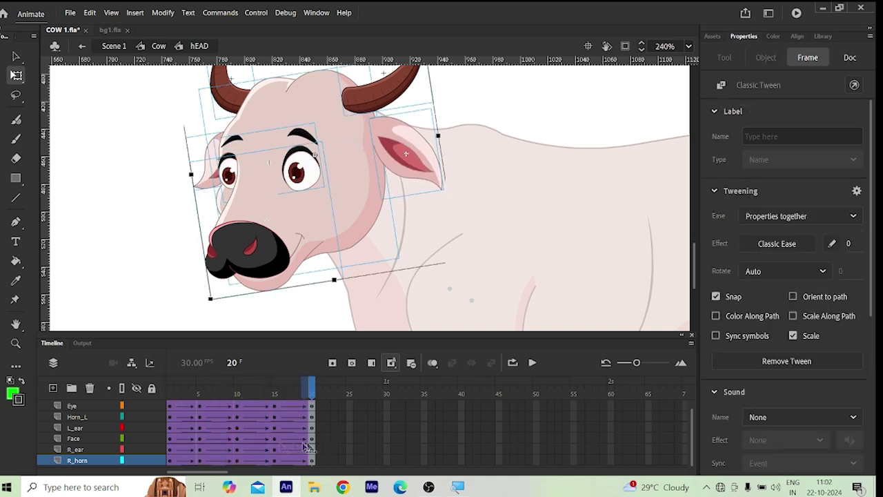
{"action": "left_click", "coordinate": [193, 439]}
{"action": "key", "text": "Return"}
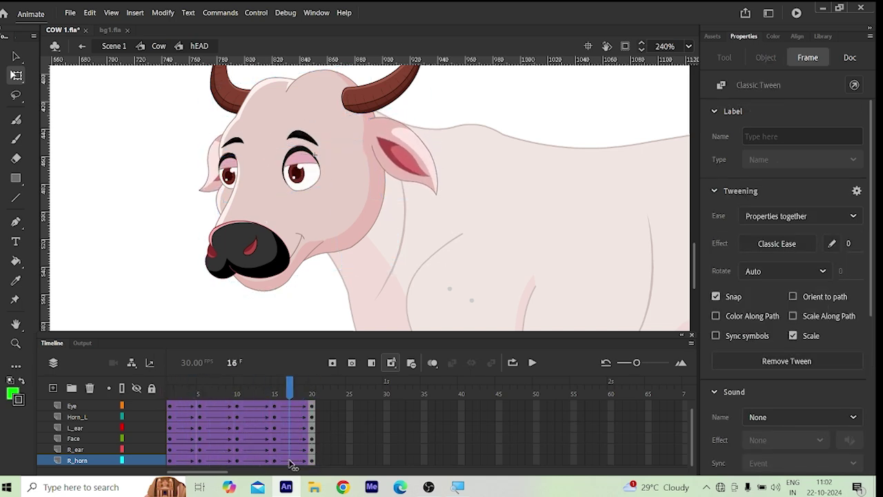
{"action": "left_click_drag", "start_coordinate": [173, 454], "coordinate": [193, 471]}
{"action": "left_click", "coordinate": [195, 412]}
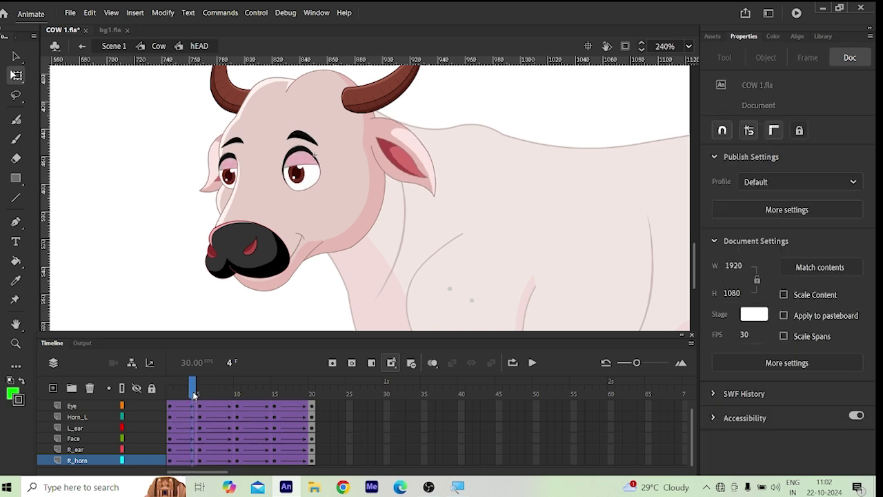
Step: Rotate the L_ear slightly further down toward the face at frame 5 of the head symbol, and scrub back to frame 1
{"action": "left_click", "coordinate": [200, 399]}
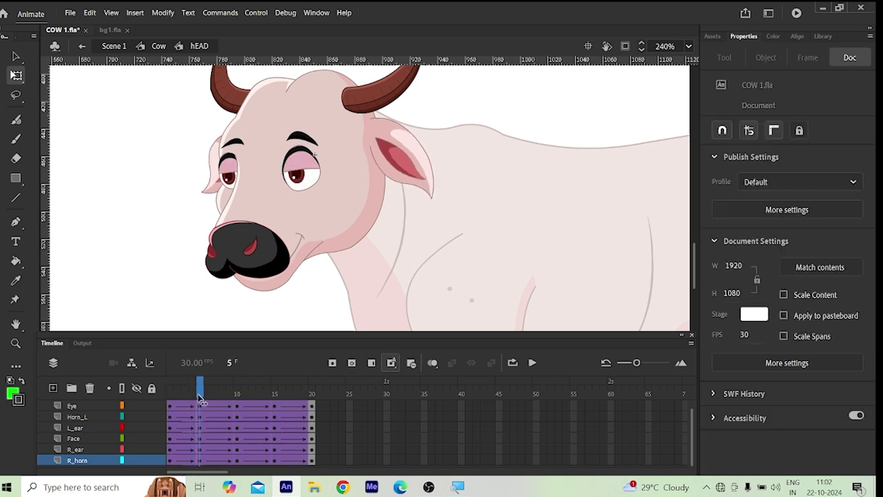
{"action": "left_click", "coordinate": [419, 170]}
{"action": "left_click_drag", "start_coordinate": [437, 216], "coordinate": [427, 222]}
{"action": "left_click", "coordinate": [193, 391]}
{"action": "left_click_drag", "start_coordinate": [193, 391], "coordinate": [145, 412]}
{"action": "left_click", "coordinate": [107, 163]}
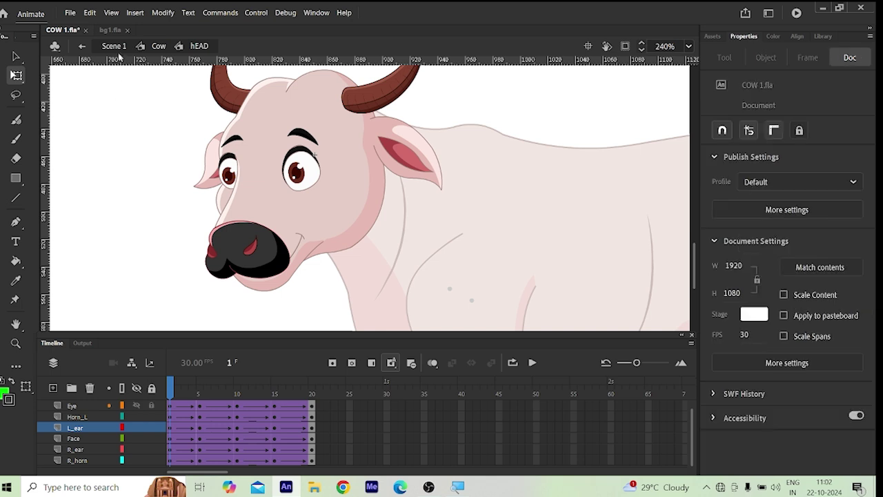
Step: Return from the head symbol to the Cow symbol and play the walk cycle from frame 1
{"action": "left_click", "coordinate": [84, 47]}
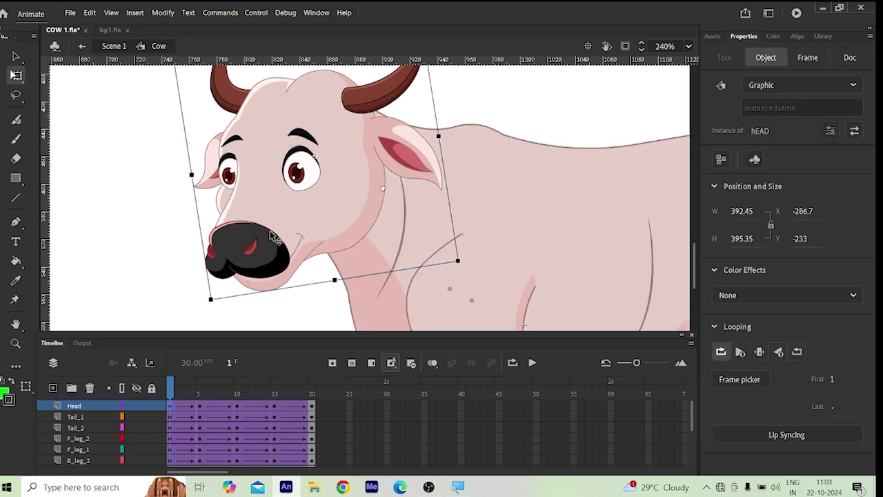
{"action": "scroll", "coordinate": [273, 238], "scroll_direction": "down", "scroll_amount": 3}
{"action": "scroll", "coordinate": [273, 238], "scroll_direction": "down", "scroll_amount": 5}
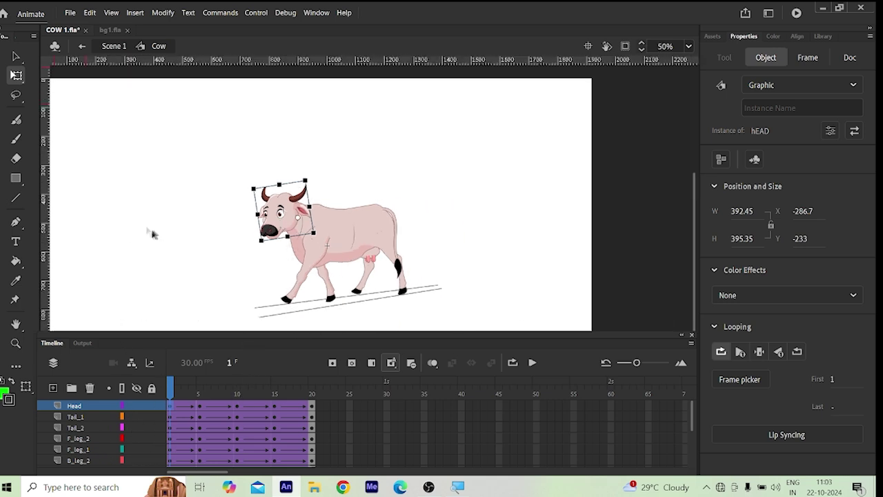
{"action": "left_click", "coordinate": [171, 391]}
{"action": "key", "text": "Return"}
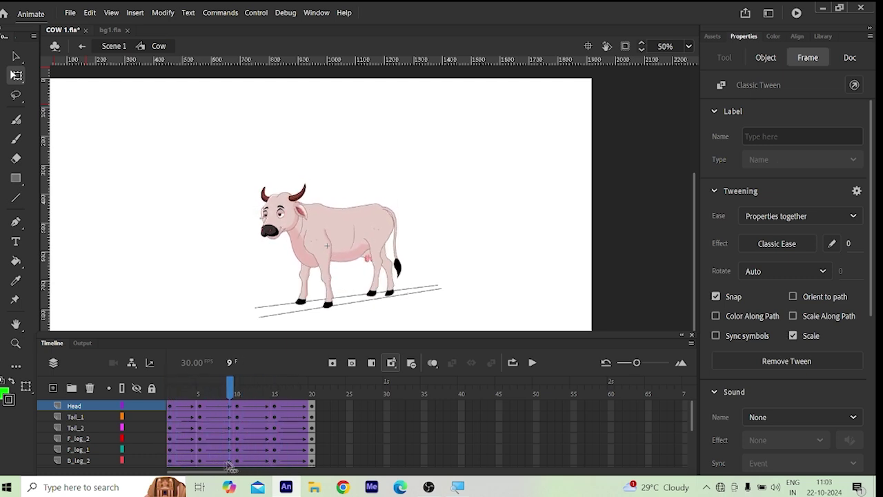
Step: Rotate the udder (Bust) at frame 1 so that it swings backward toward the hind legs
{"action": "left_click_drag", "start_coordinate": [230, 467], "coordinate": [199, 467]}
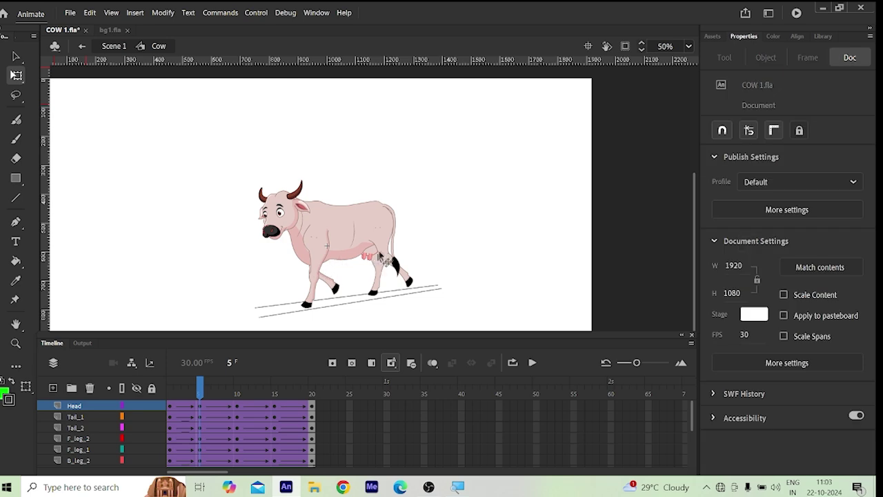
{"action": "scroll", "coordinate": [381, 258], "scroll_direction": "up", "scroll_amount": 5}
{"action": "left_click", "coordinate": [364, 250]}
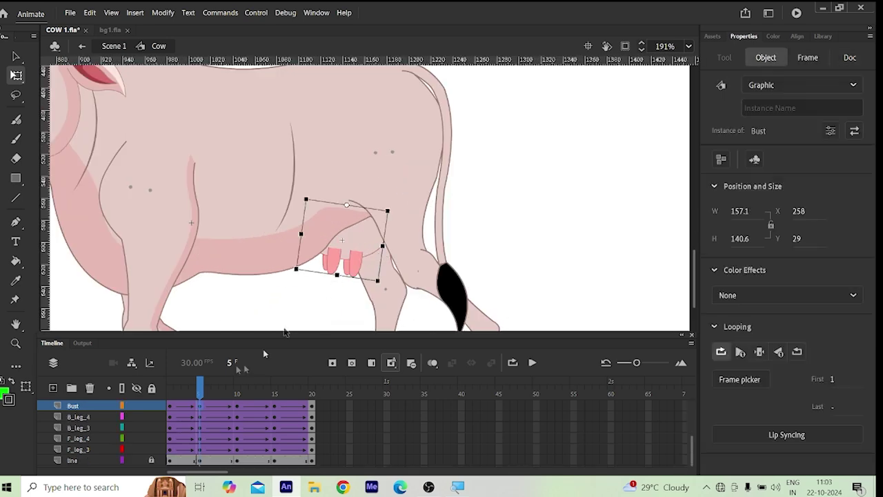
{"action": "left_click_drag", "start_coordinate": [200, 390], "coordinate": [173, 388]}
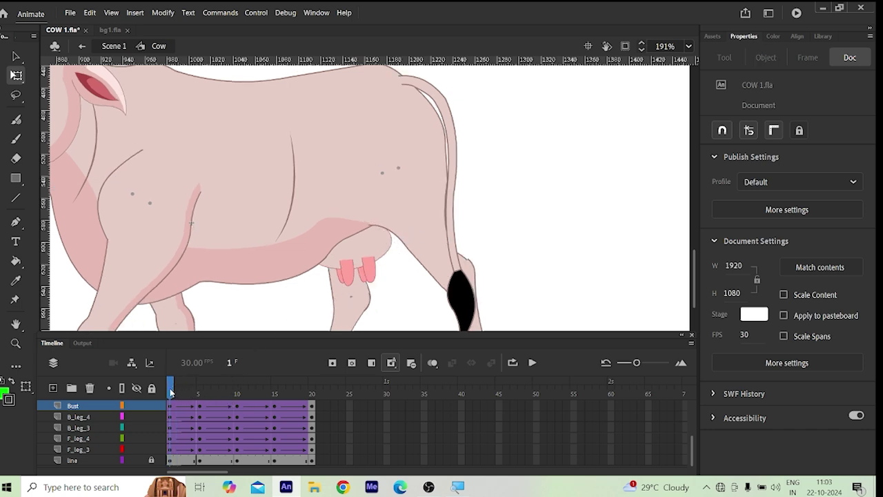
{"action": "left_click", "coordinate": [378, 253]}
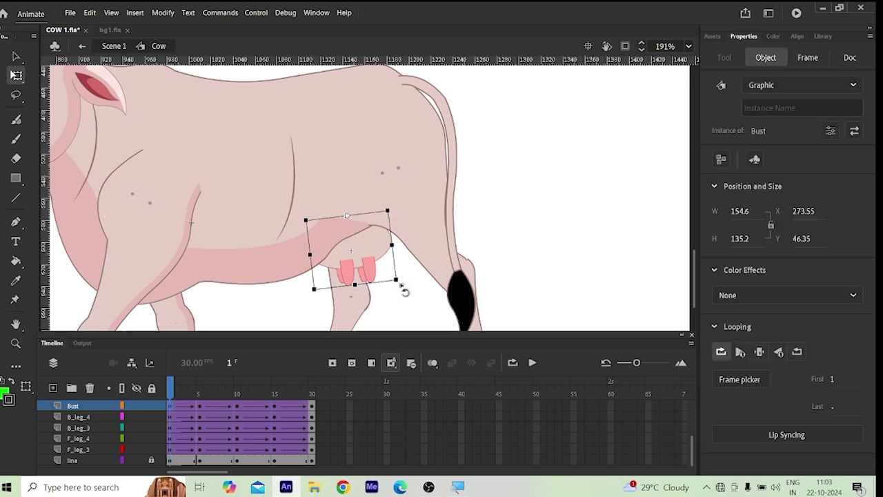
{"action": "left_click_drag", "start_coordinate": [404, 291], "coordinate": [379, 268]}
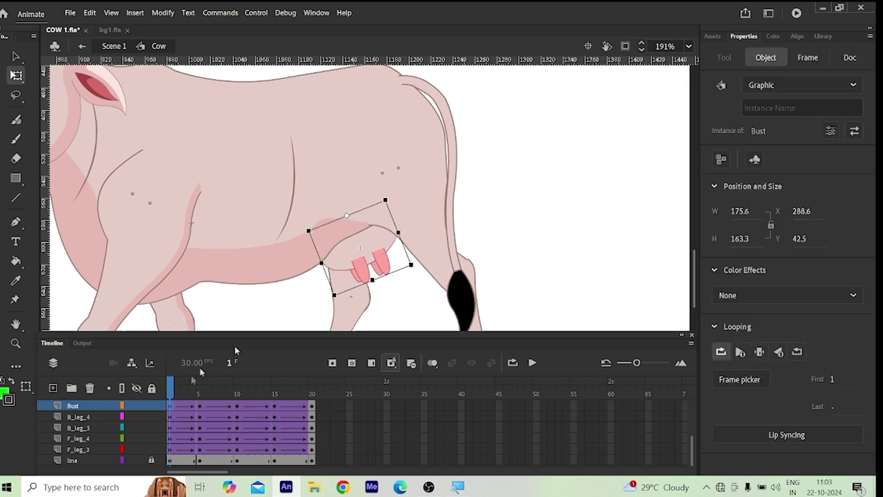
Step: Rotate the udder (Bust) slightly backward at frame 15 so its teats hang nearly vertical
{"action": "left_click_drag", "start_coordinate": [171, 390], "coordinate": [199, 402]}
{"action": "left_click", "coordinate": [307, 280]}
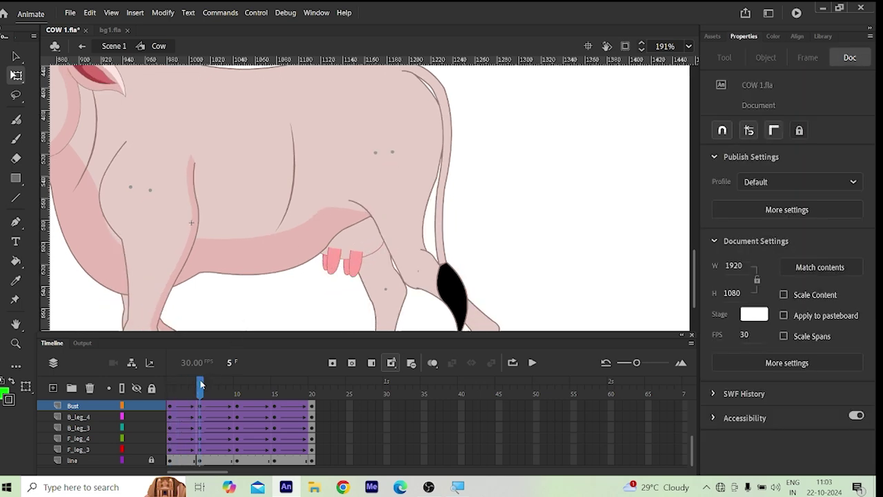
{"action": "left_click_drag", "start_coordinate": [200, 385], "coordinate": [276, 410]}
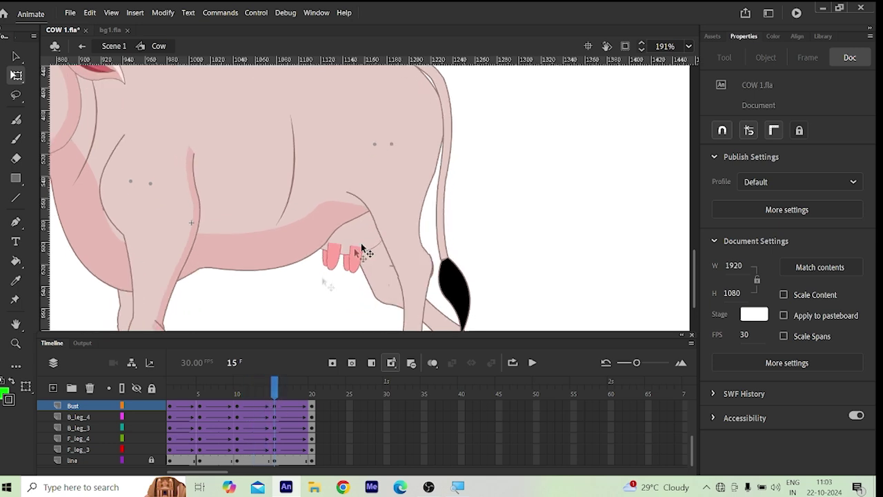
{"action": "mouse_move", "coordinate": [276, 388]}
{"action": "left_mouse_down"}
{"action": "mouse_move", "coordinate": [237, 388]}
{"action": "mouse_move", "coordinate": [274, 400]}
{"action": "left_mouse_up"}
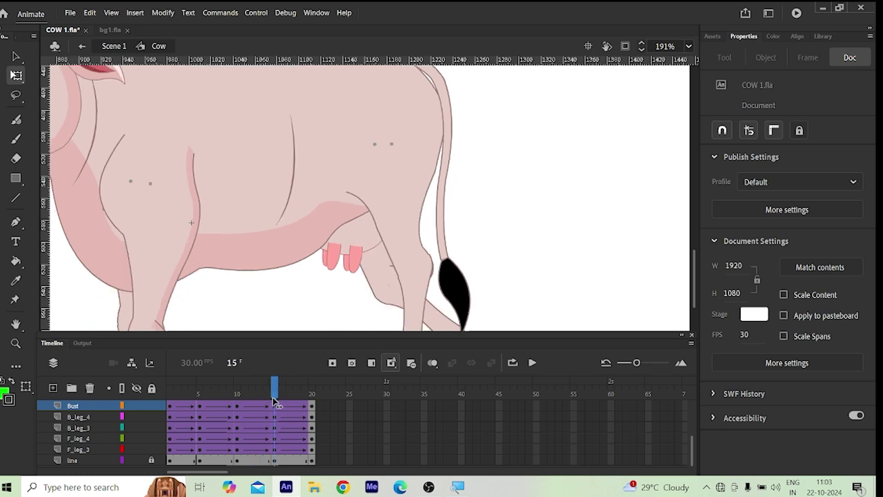
{"action": "left_click", "coordinate": [368, 250]}
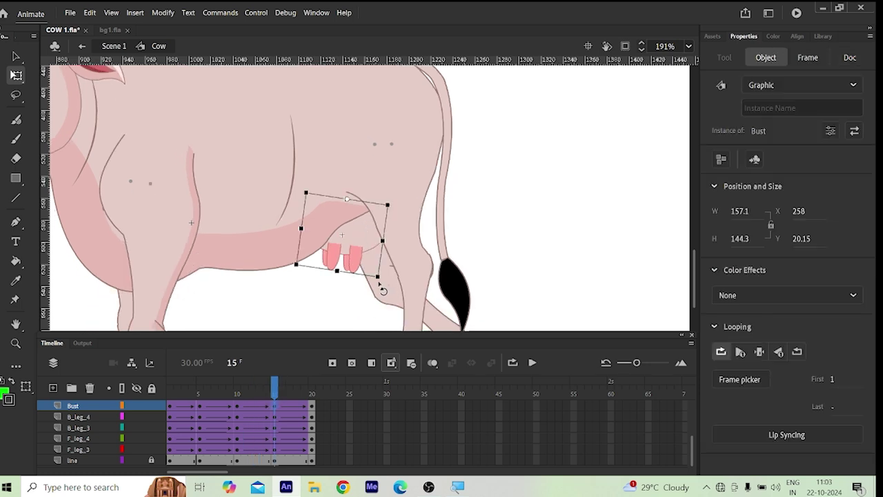
{"action": "left_click_drag", "start_coordinate": [387, 292], "coordinate": [391, 287]}
{"action": "left_click_drag", "start_coordinate": [275, 395], "coordinate": [275, 426]}
{"action": "left_click", "coordinate": [472, 245]}
Step: Reposition the B_leg_2 lower hind leg at frame 15 to X 370.6, Y 195, aligning its knee with the upper leg
{"action": "scroll", "coordinate": [472, 241], "scroll_direction": "down", "scroll_amount": 3}
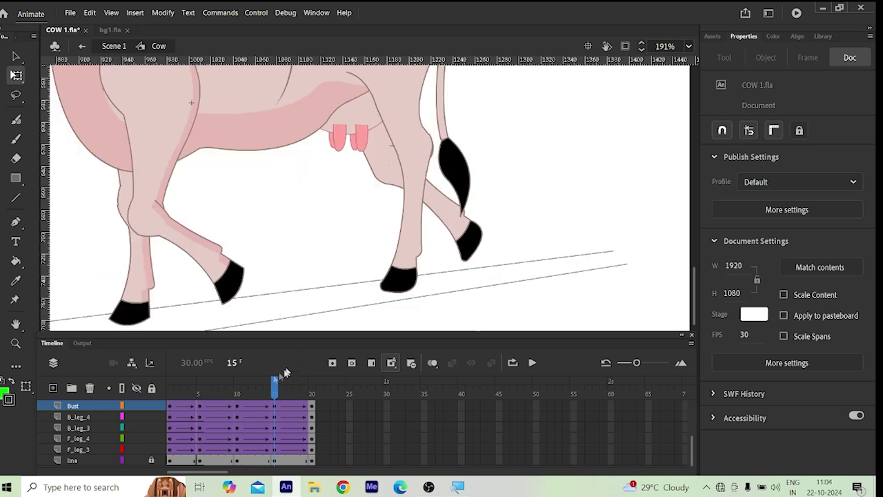
{"action": "left_click_drag", "start_coordinate": [273, 389], "coordinate": [275, 434]}
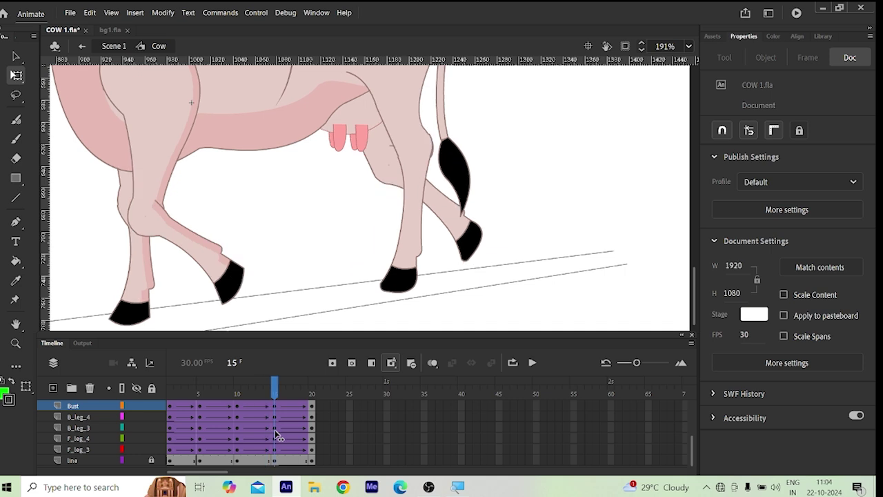
{"action": "left_click", "coordinate": [416, 159]}
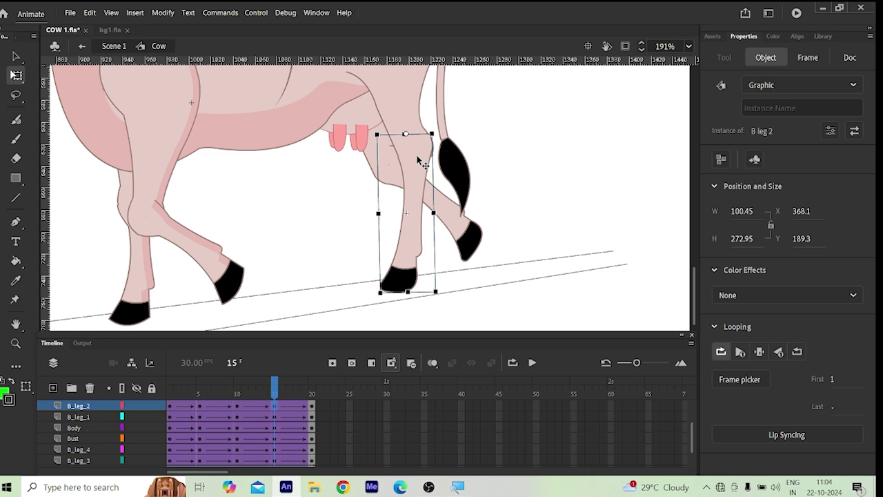
{"action": "scroll", "coordinate": [424, 157], "scroll_direction": "up", "scroll_amount": 2}
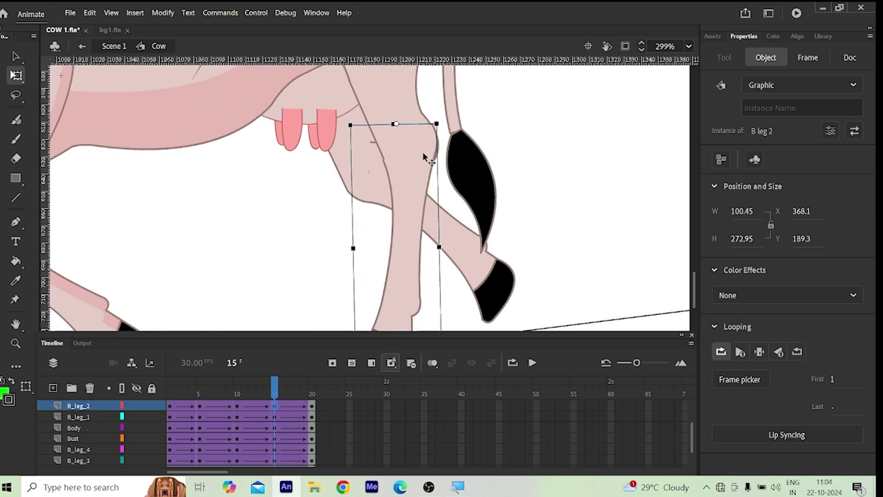
{"action": "mouse_move", "coordinate": [424, 154]}
{"action": "left_mouse_down"}
{"action": "mouse_move", "coordinate": [436, 164]}
{"action": "mouse_move", "coordinate": [426, 157]}
{"action": "left_mouse_up"}
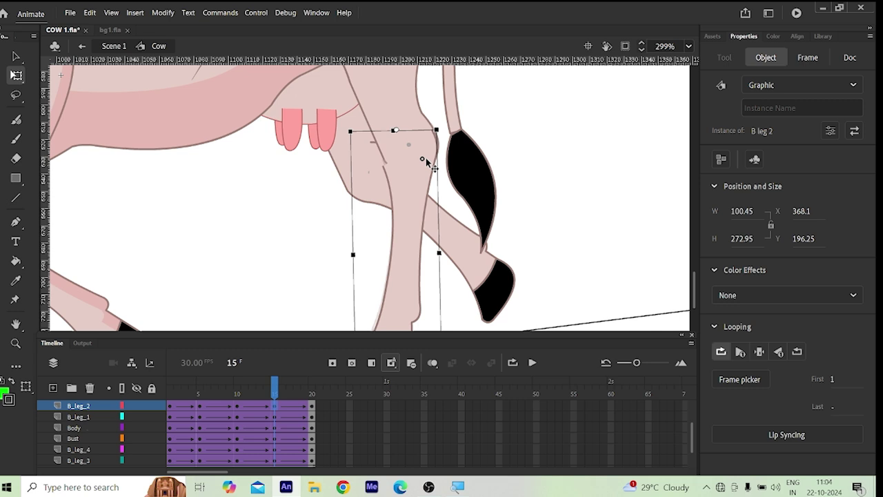
{"action": "key", "text": "Right"}
{"action": "key", "text": "Right"}
{"action": "key", "text": "Right"}
{"action": "key", "text": "Right"}
{"action": "key", "text": "Right"}
{"action": "key", "text": "Right"}
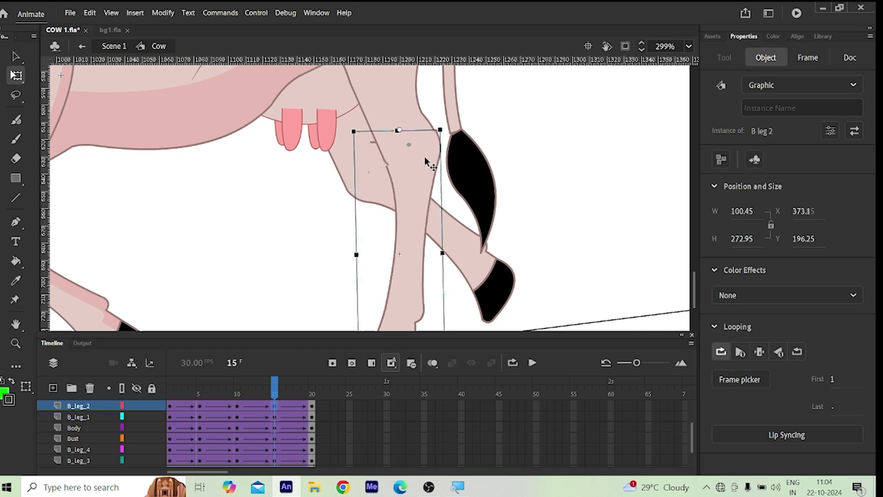
{"action": "key", "text": "Up"}
{"action": "key", "text": "Up"}
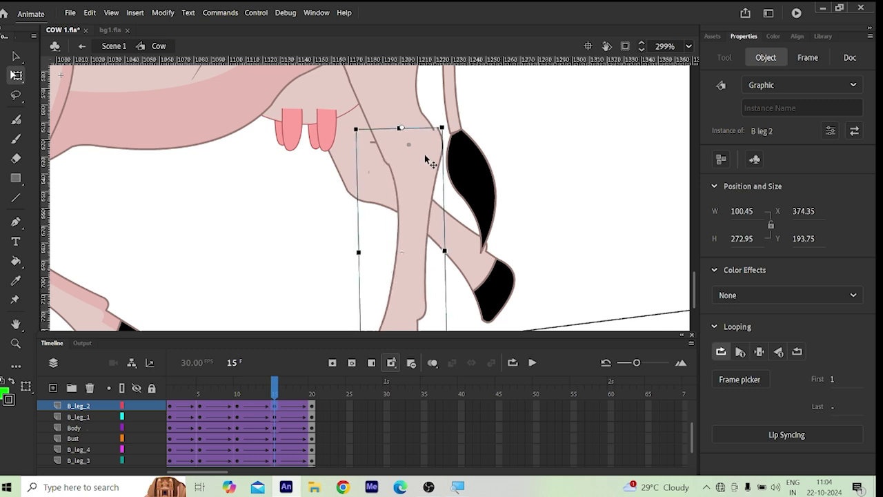
{"action": "key", "text": "Left"}
{"action": "key", "text": "Left"}
{"action": "key", "text": "Left"}
{"action": "key", "text": "Left"}
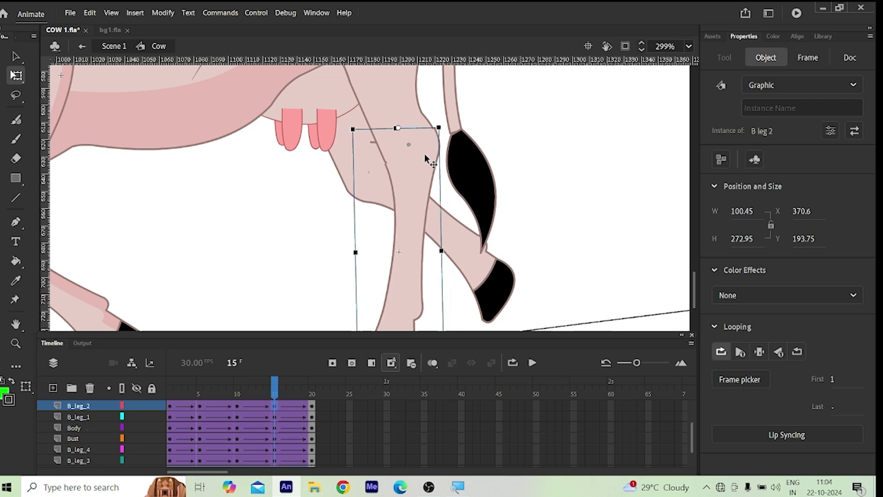
{"action": "key", "text": "Down"}
{"action": "key", "text": "Left"}
{"action": "key", "text": "Down"}
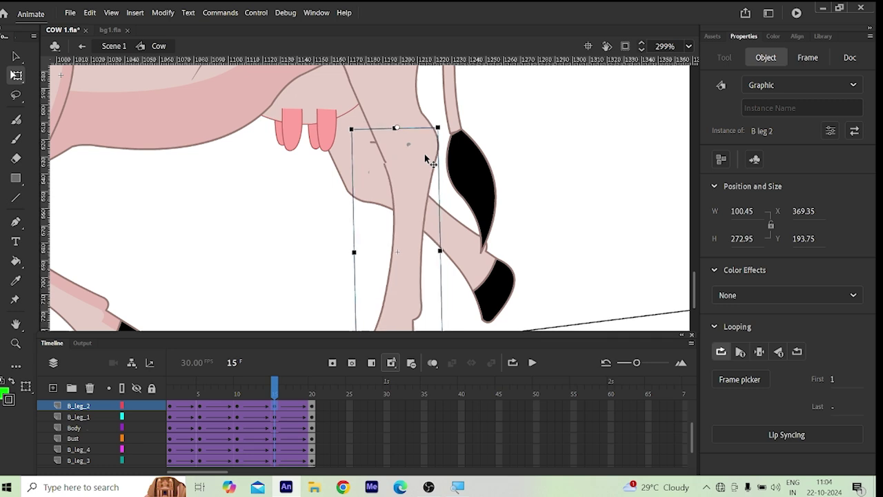
{"action": "key", "text": "Right"}
{"action": "key", "text": "Up"}
{"action": "key", "text": "Right"}
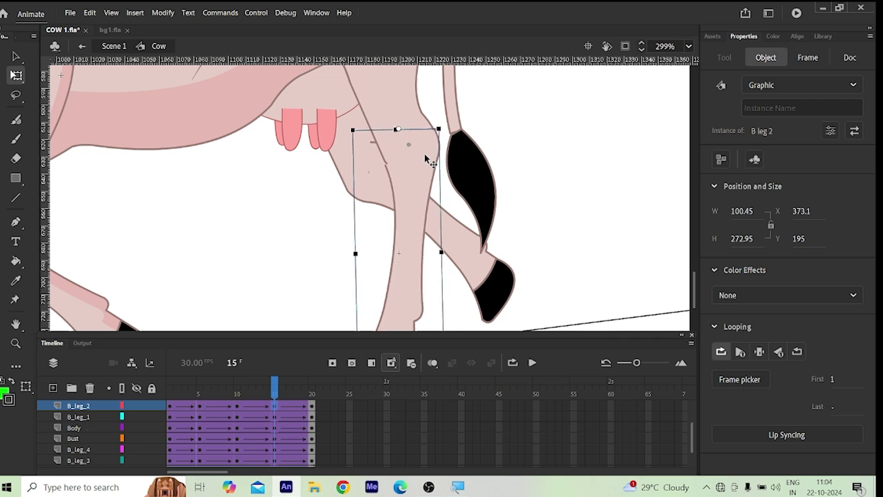
{"action": "key", "text": "Down"}
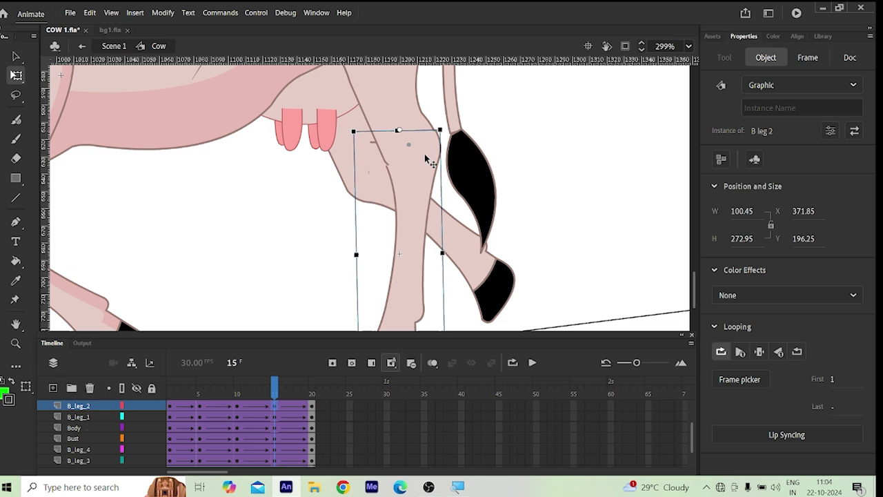
{"action": "key", "text": "Left"}
{"action": "key", "text": "Up"}
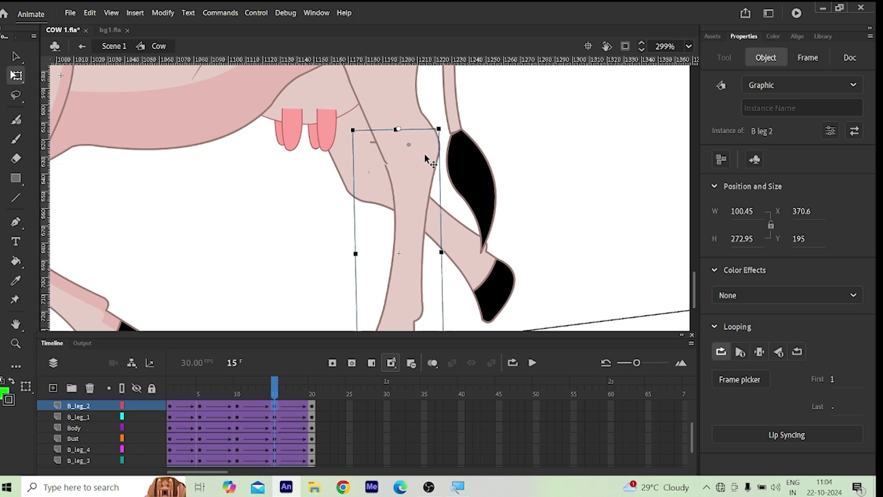
Step: Nudge the B_leg_2 lower hind leg at frame 10 to X 266.15, Y 200.15, aligning it with the upper leg
{"action": "left_click", "coordinate": [274, 390]}
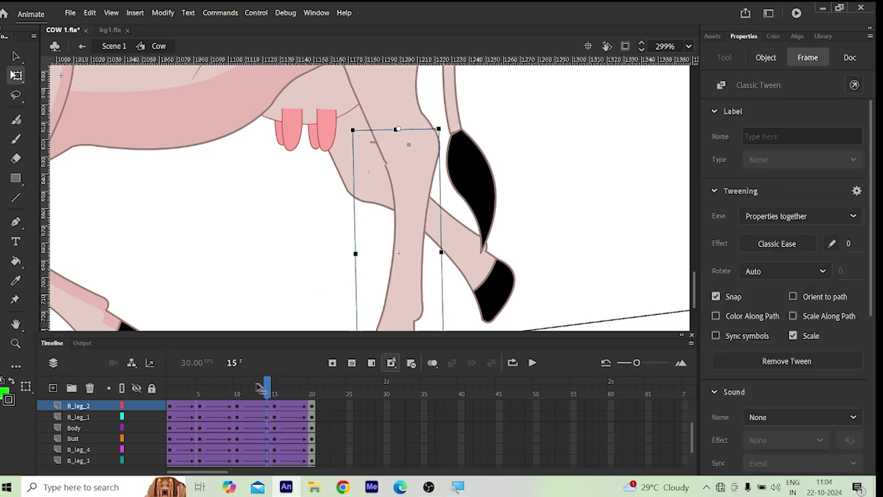
{"action": "left_click", "coordinate": [253, 389]}
{"action": "left_click", "coordinate": [237, 389]}
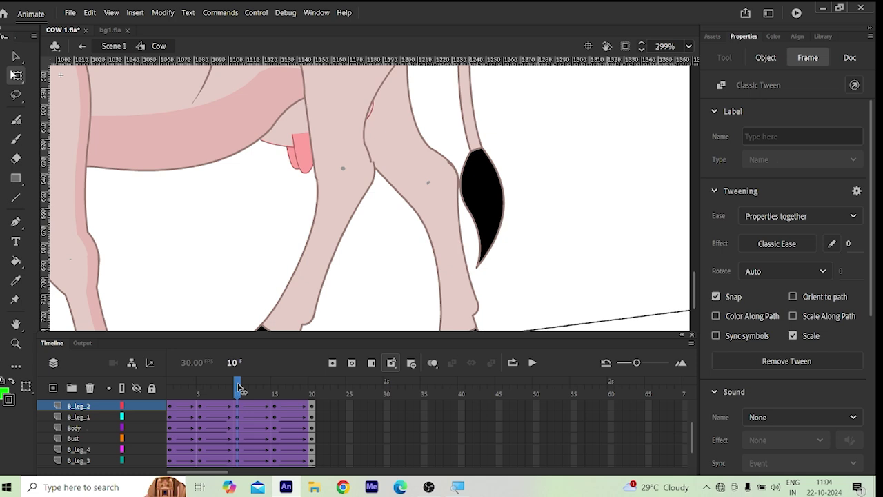
{"action": "left_click", "coordinate": [360, 204]}
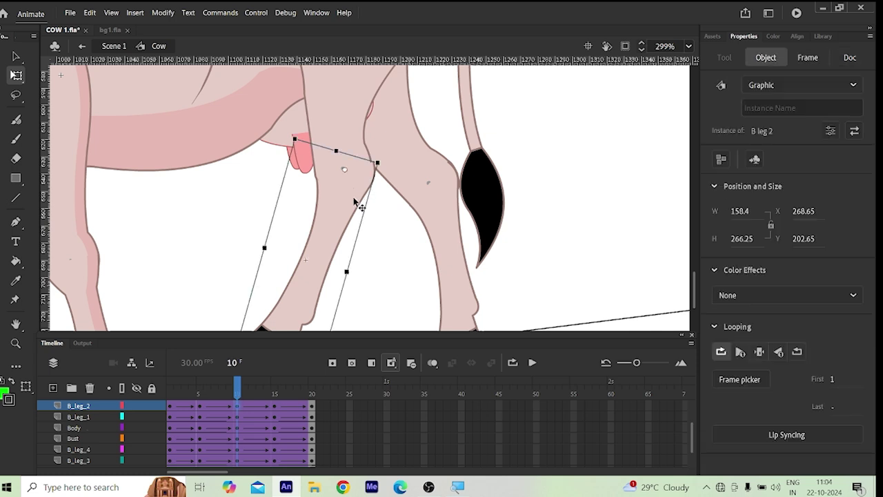
{"action": "key", "text": "Left"}
{"action": "key", "text": "Left"}
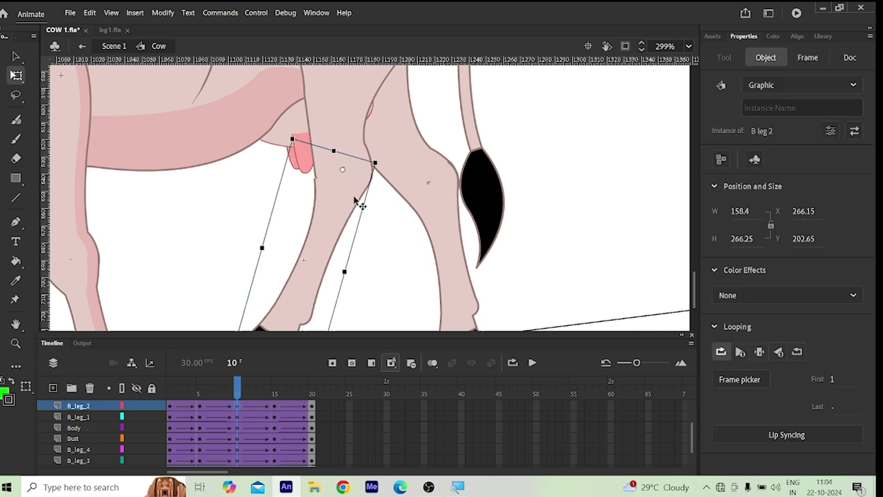
{"action": "key", "text": "Up"}
{"action": "key", "text": "Up"}
{"action": "key", "text": "Up"}
{"action": "key", "text": "Up"}
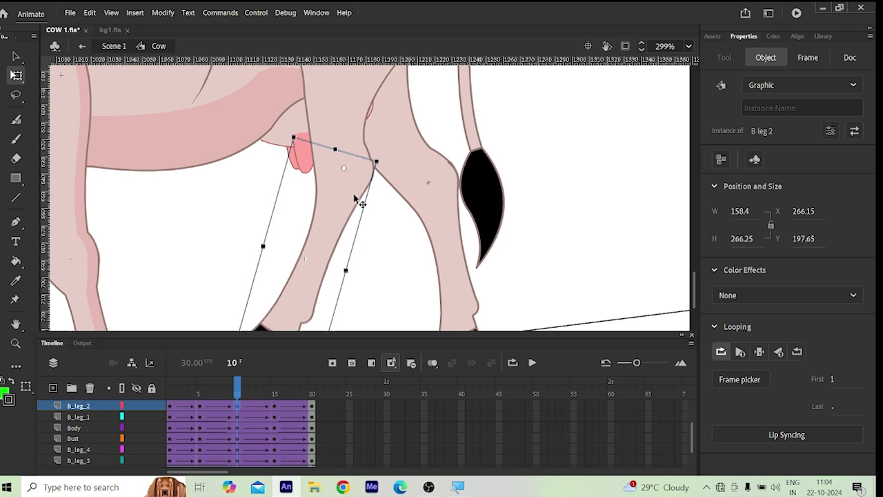
{"action": "key", "text": "Left"}
{"action": "key", "text": "Left"}
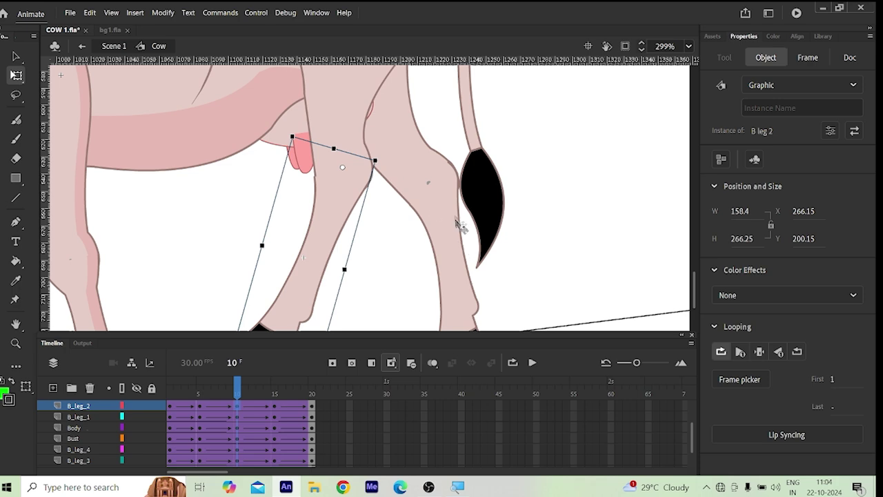
Step: Scrub between frames 10 and 15 to review the hind leg's knee joint
{"action": "left_click", "coordinate": [260, 395]}
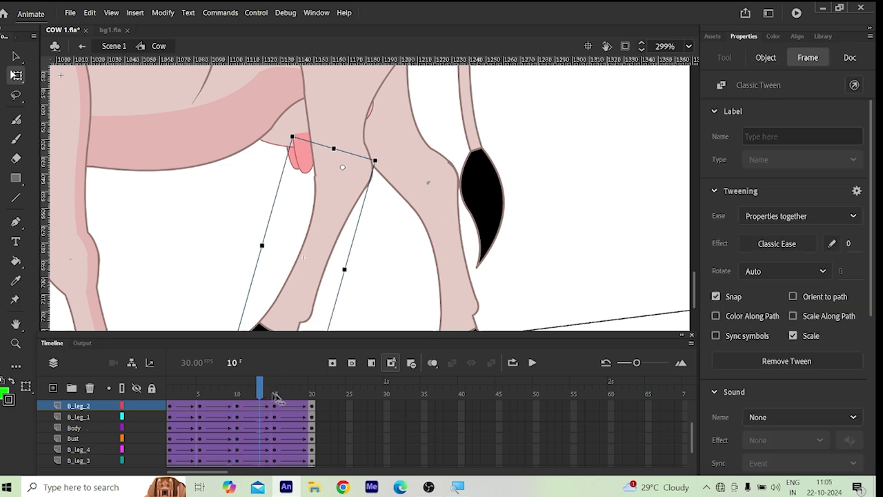
{"action": "left_click_drag", "start_coordinate": [276, 397], "coordinate": [272, 404]}
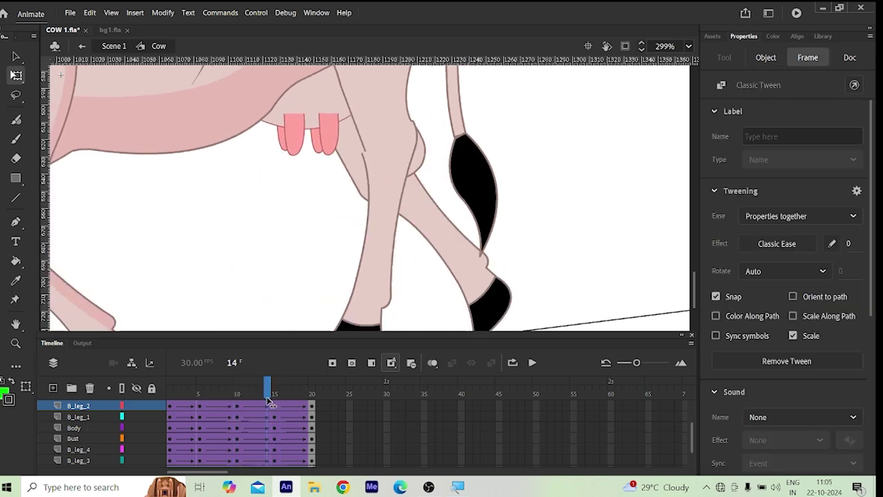
{"action": "left_click_drag", "start_coordinate": [271, 403], "coordinate": [264, 404]}
{"action": "left_click_drag", "start_coordinate": [270, 404], "coordinate": [277, 408]}
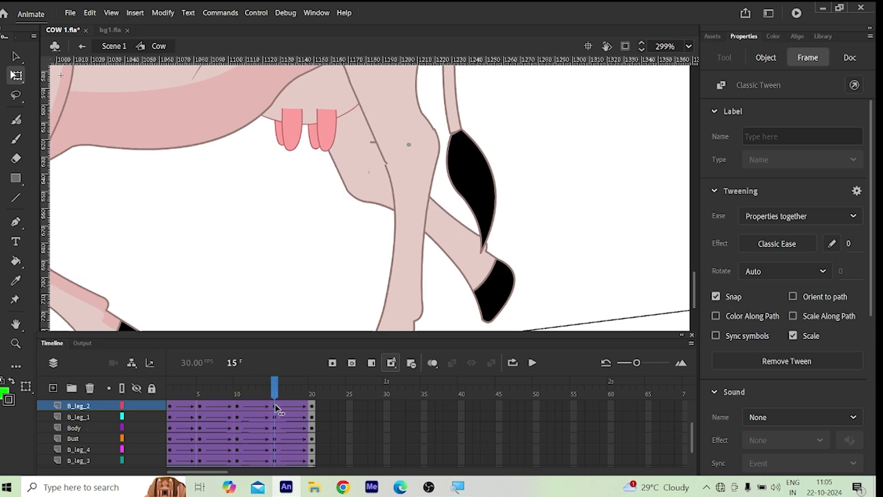
Step: Reposition the B_leg_2 lower hind leg at frame 15 to X 369.35, Y 188.35, aligning its knee outline with the upper leg
{"action": "left_click", "coordinate": [408, 158]}
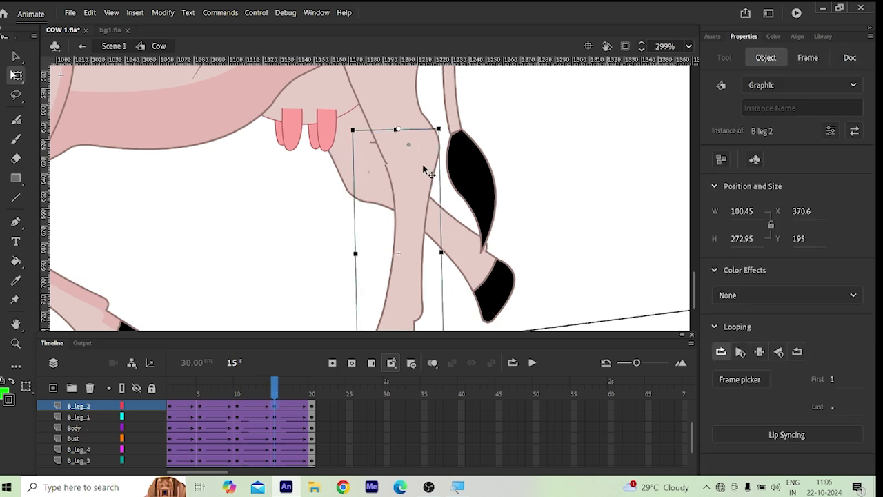
{"action": "scroll", "coordinate": [406, 162], "scroll_direction": "down", "scroll_amount": 3}
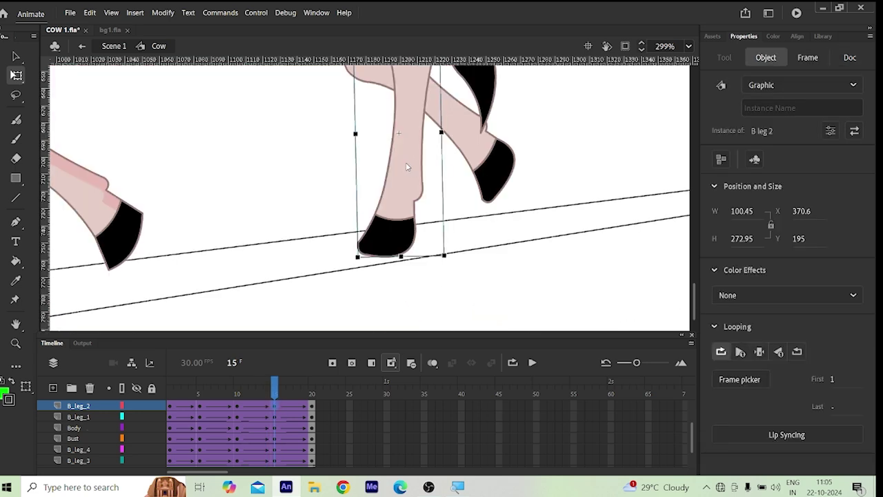
{"action": "scroll", "coordinate": [388, 183], "scroll_direction": "up", "scroll_amount": 3}
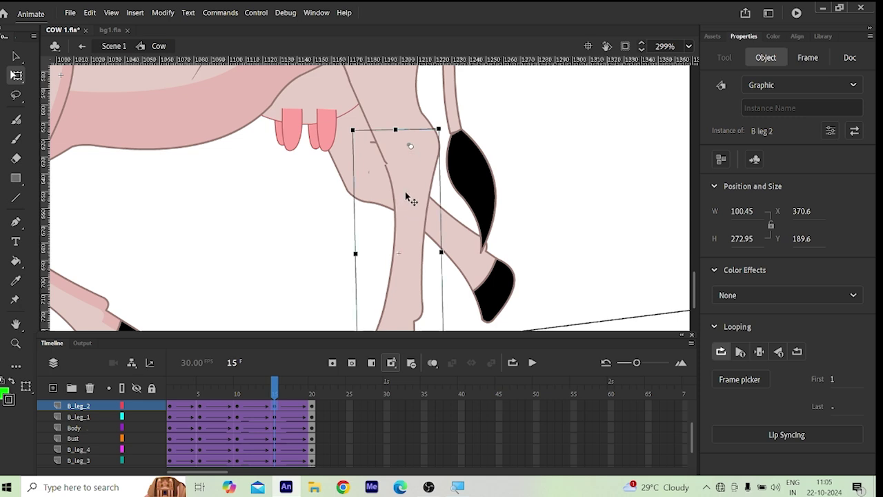
{"action": "left_click_drag", "start_coordinate": [406, 193], "coordinate": [404, 192]}
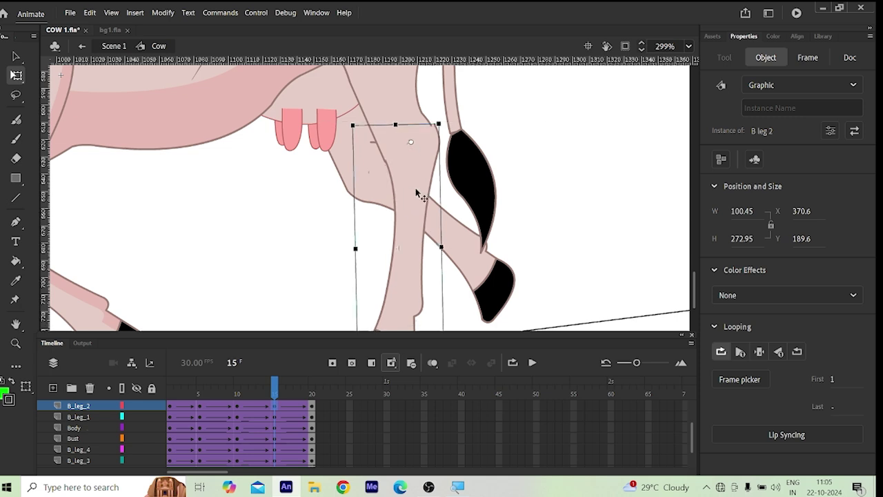
{"action": "key", "text": "Left"}
{"action": "key", "text": "Left"}
{"action": "key", "text": "Left"}
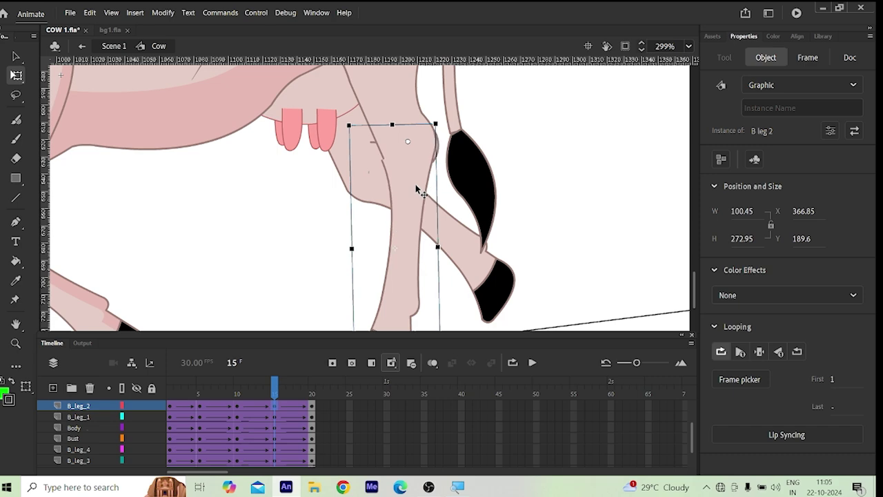
{"action": "key", "text": "Up"}
{"action": "key", "text": "Right"}
{"action": "key", "text": "Right"}
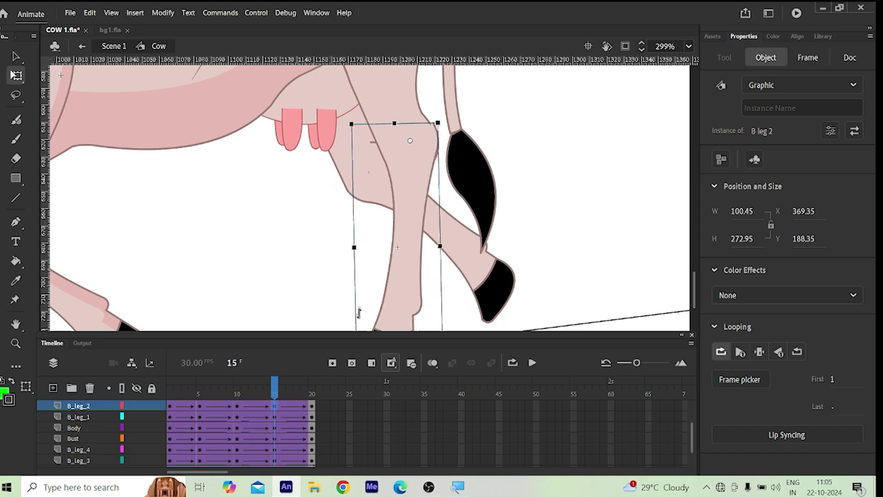
Step: Nudge the B_leg_2 lower hind leg at frame 10 slightly backward to X 267.4, Y 200.15
{"action": "left_click_drag", "start_coordinate": [267, 393], "coordinate": [238, 405]}
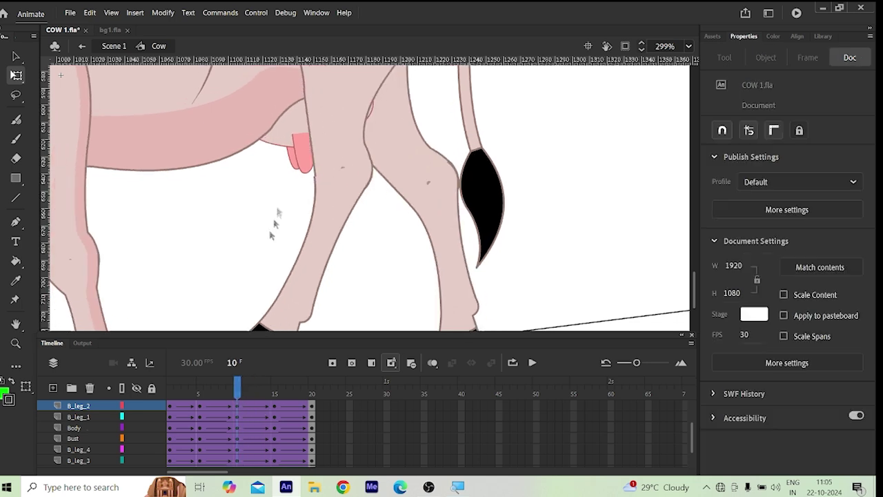
{"action": "left_click", "coordinate": [345, 201]}
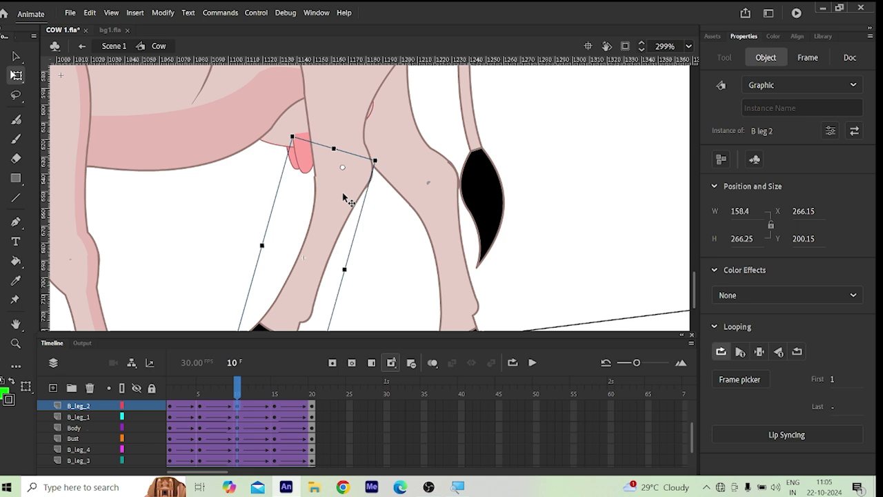
{"action": "left_click_drag", "start_coordinate": [344, 198], "coordinate": [345, 198]}
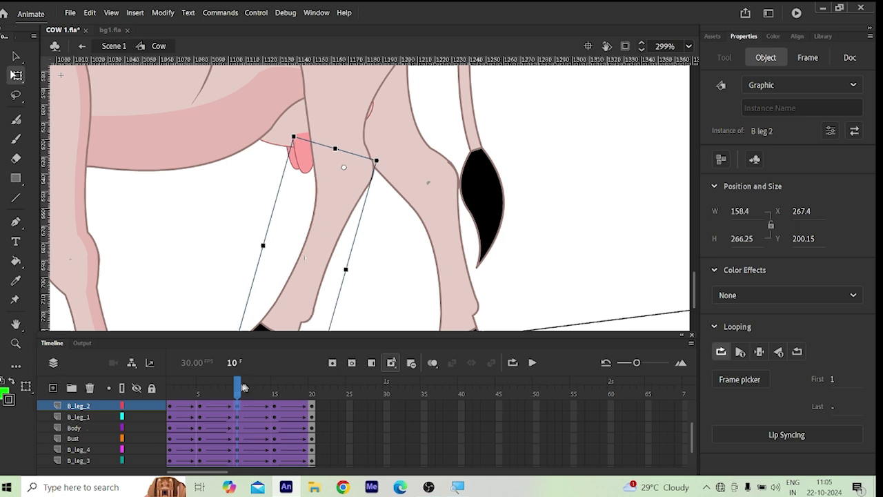
Step: Add a B_leg_2 keyframe at frame 11 and shift the lower hind leg slightly forward to meet the upper leg
{"action": "left_click_drag", "start_coordinate": [236, 390], "coordinate": [250, 392]}
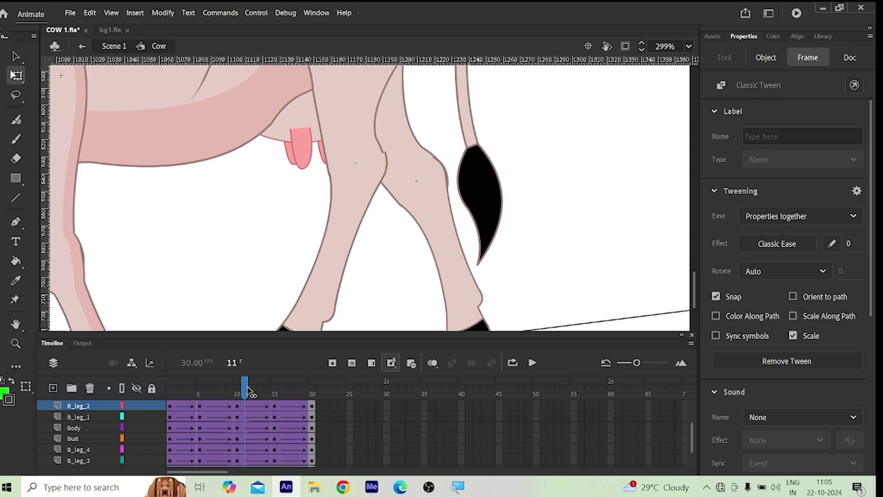
{"action": "left_click", "coordinate": [365, 180]}
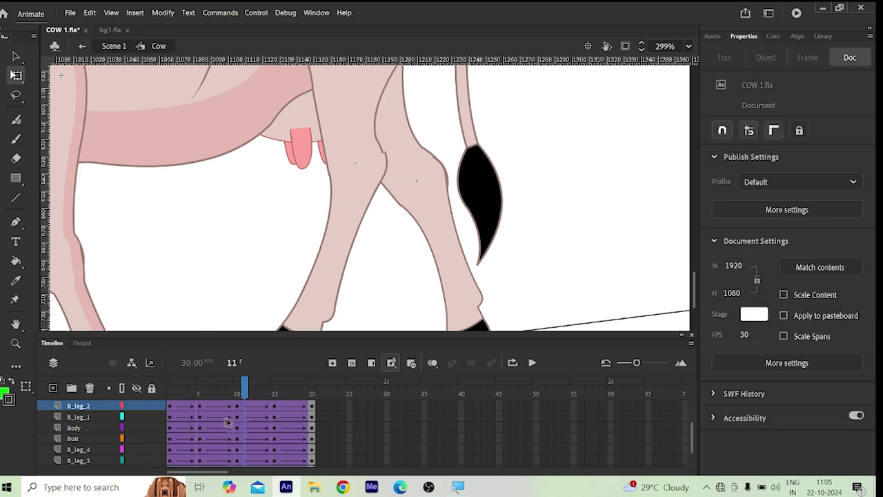
{"action": "left_click", "coordinate": [246, 407]}
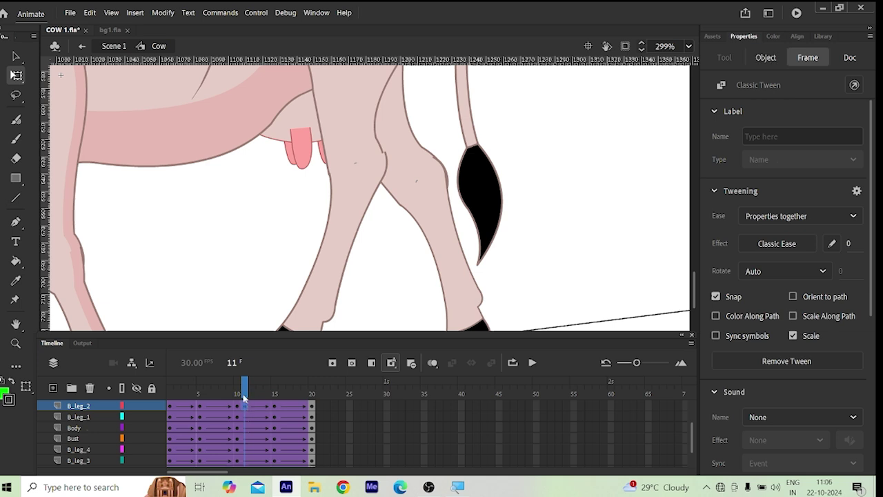
{"action": "left_click", "coordinate": [325, 231]}
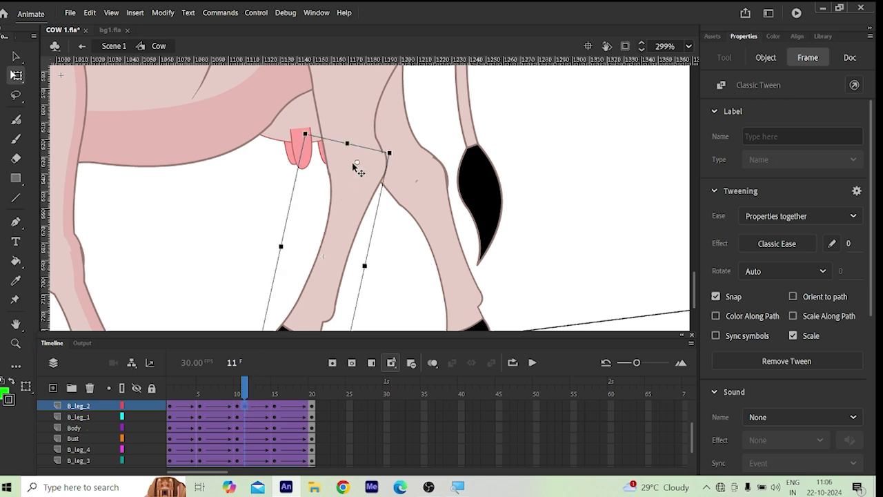
{"action": "left_click_drag", "start_coordinate": [354, 166], "coordinate": [353, 166]}
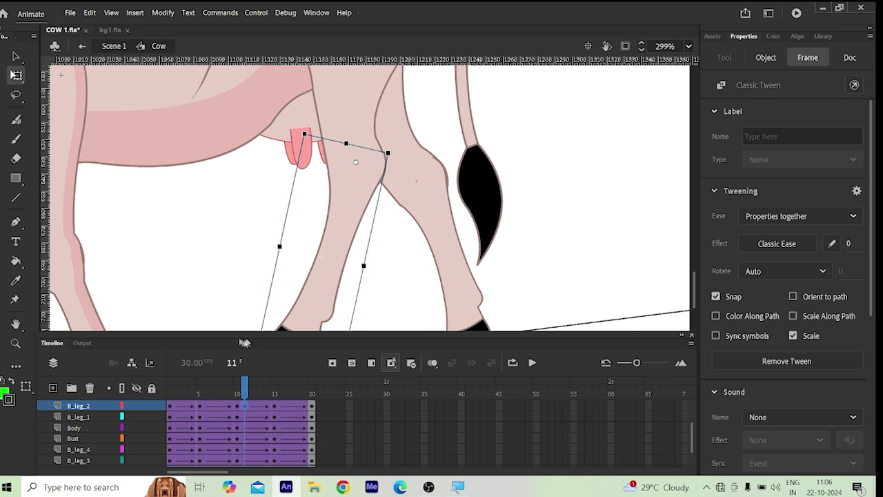
Step: Add B_leg_2 keyframes at frames 12 and 13, nudging the lower hind leg forward to X 304.5 and X 325.95 respectively
{"action": "left_click", "coordinate": [251, 407]}
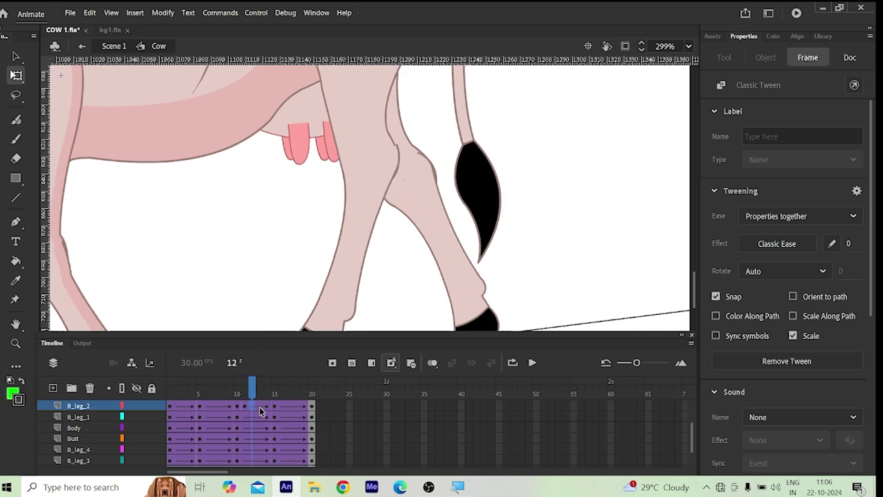
{"action": "left_click", "coordinate": [368, 189]}
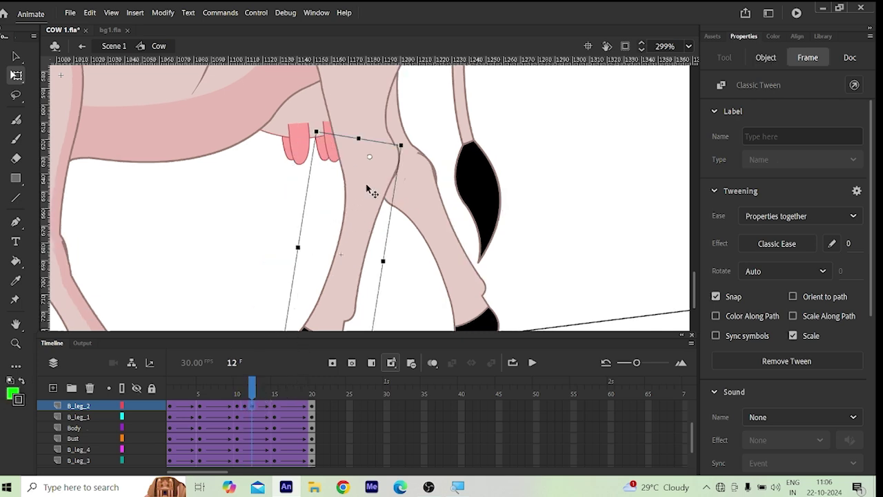
{"action": "left_click", "coordinate": [379, 176]}
{"action": "key", "text": "Left"}
{"action": "key", "text": "Left"}
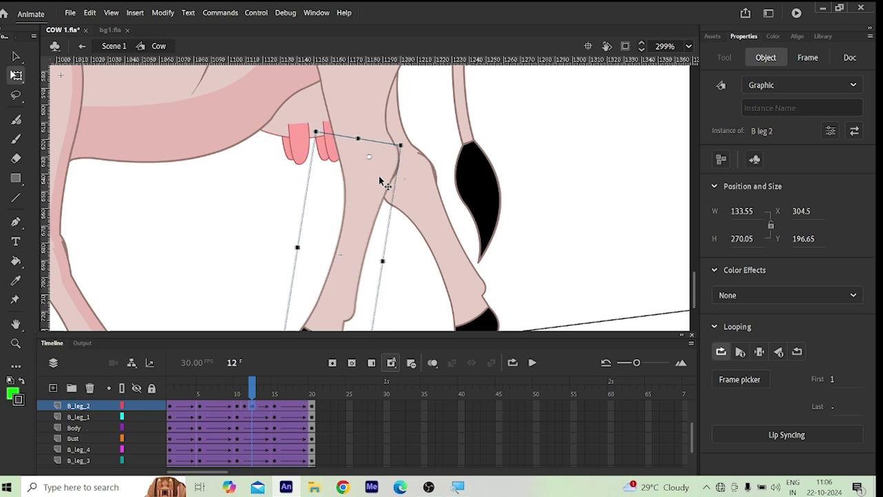
{"action": "left_click", "coordinate": [261, 407]}
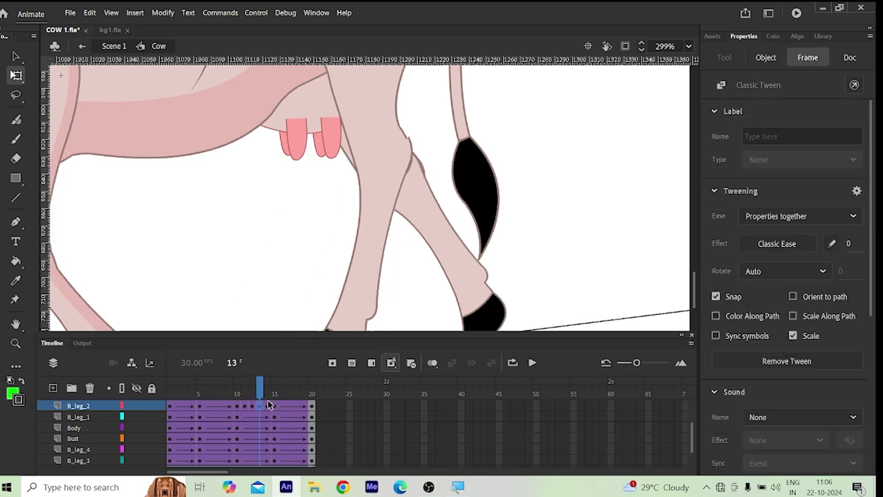
{"action": "left_click", "coordinate": [379, 182]}
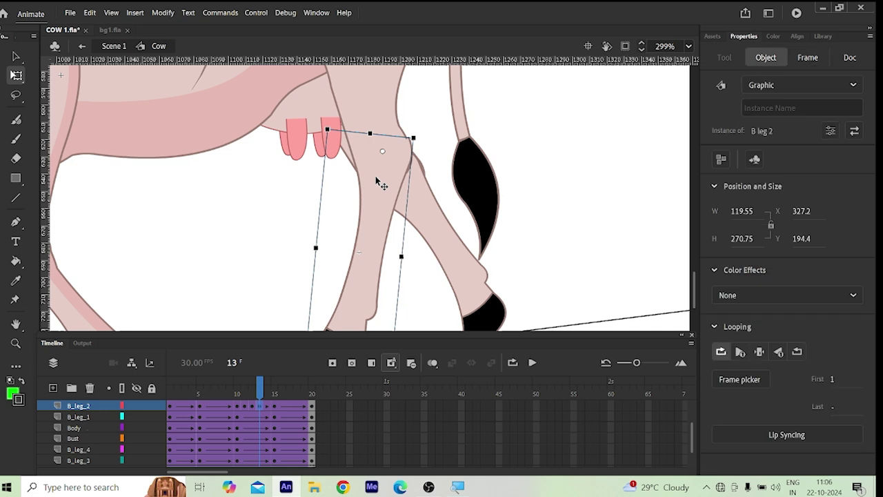
Step: Add a B_leg_2 keyframe at frame 14 and position the lower hind leg at X 348.25, Y 194.25
{"action": "left_click", "coordinate": [267, 408]}
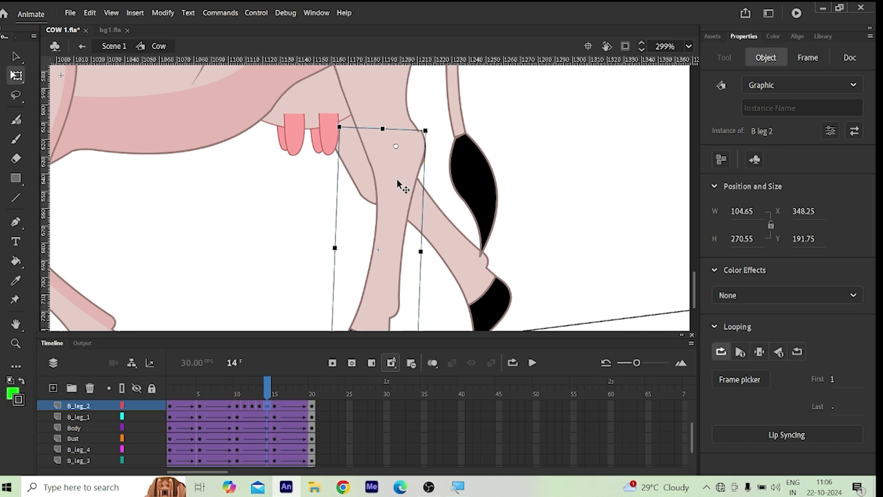
{"action": "key", "text": "Left"}
{"action": "key", "text": "Left"}
{"action": "key", "text": "Right"}
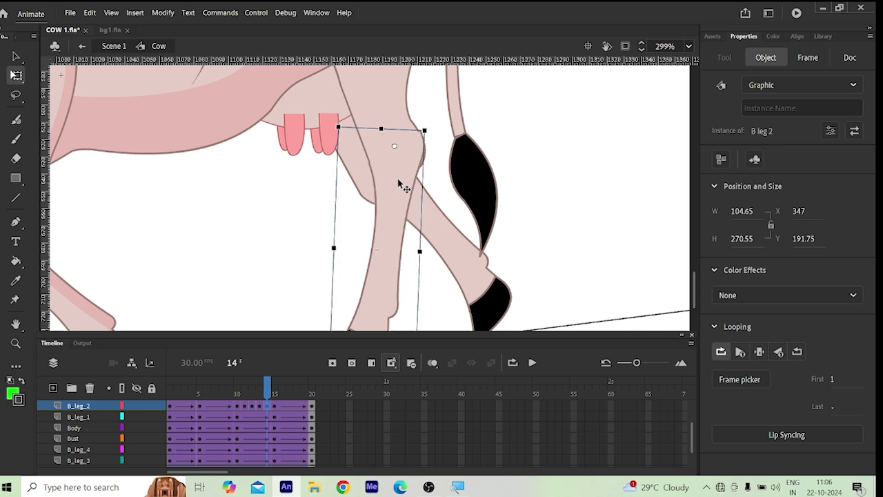
{"action": "key", "text": "Down"}
{"action": "key", "text": "Down"}
{"action": "key", "text": "Down"}
{"action": "key", "text": "Down"}
{"action": "key", "text": "Right"}
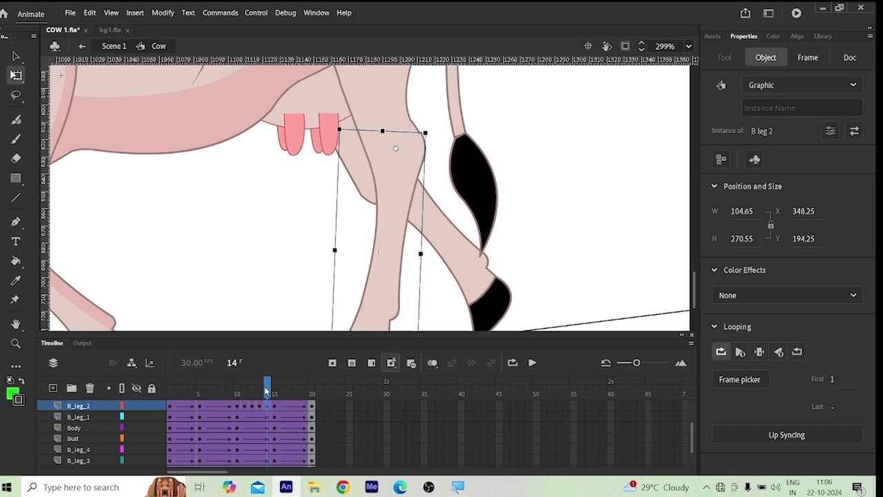
Step: Return to frame 13 and readjust the B_leg_2 lower hind leg against the upper leg's knee
{"action": "left_click_drag", "start_coordinate": [265, 392], "coordinate": [264, 416]}
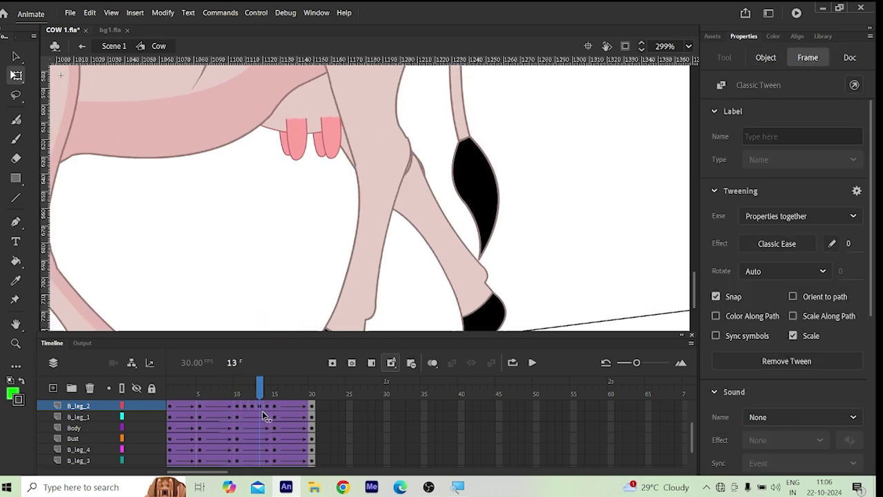
{"action": "left_click", "coordinate": [403, 192]}
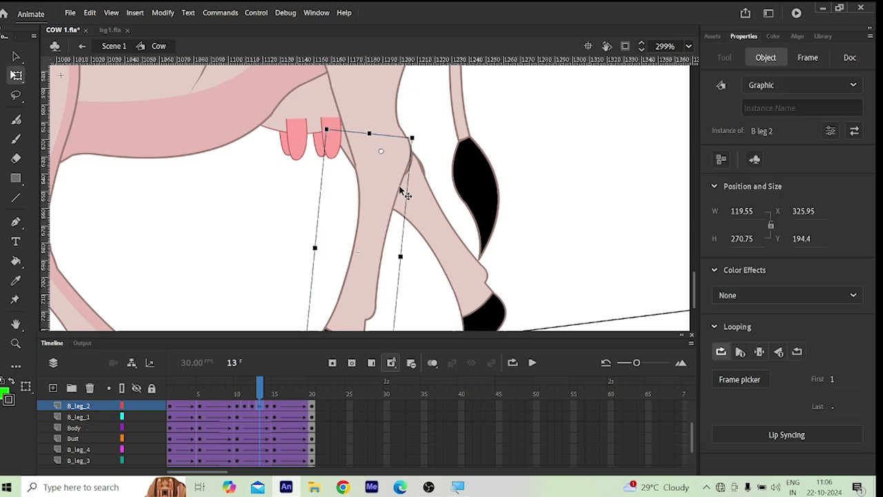
{"action": "left_click_drag", "start_coordinate": [399, 187], "coordinate": [384, 185]}
Step: Nudge the B_leg_2 lower hind leg at frame 14 to X 349.5, Y 196.75
{"action": "mouse_move", "coordinate": [260, 390]}
{"action": "left_mouse_down"}
{"action": "mouse_move", "coordinate": [242, 391]}
{"action": "mouse_move", "coordinate": [268, 398]}
{"action": "left_mouse_up"}
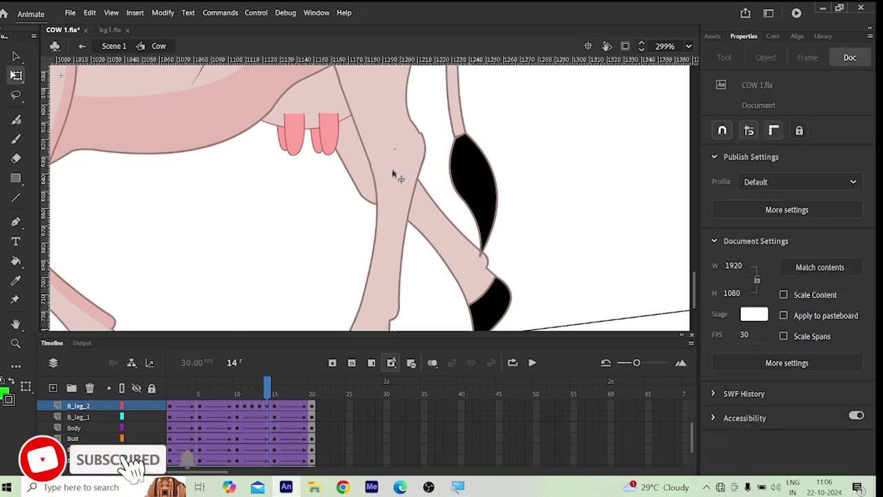
{"action": "left_click", "coordinate": [410, 194]}
{"action": "key", "text": "Down"}
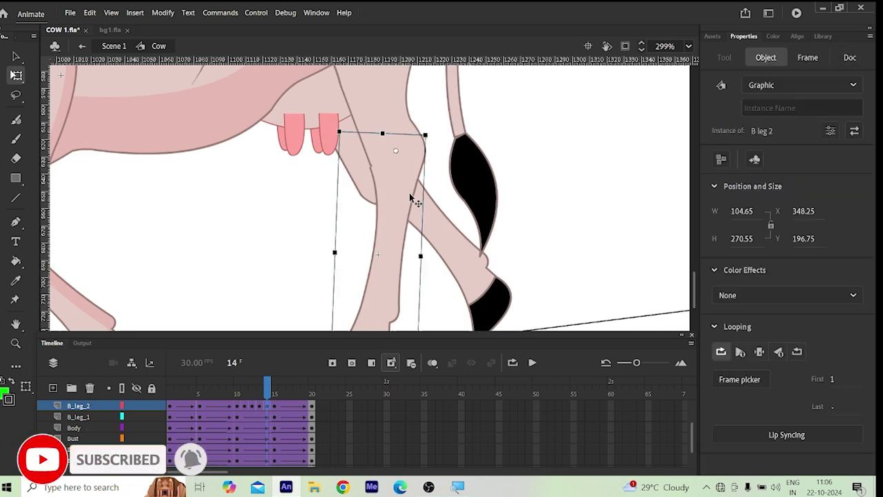
{"action": "key", "text": "Right"}
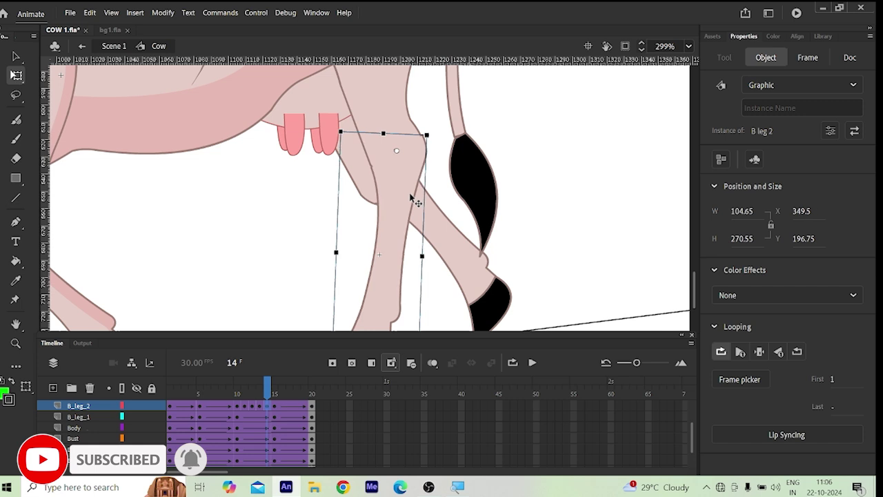
Step: Fine-tune the B_leg_2 lower hind leg at frame 15 to X 369.35, Y 192.1 so its knee outline meets the upper leg
{"action": "left_click_drag", "start_coordinate": [269, 385], "coordinate": [277, 388]}
{"action": "left_click", "coordinate": [417, 161]}
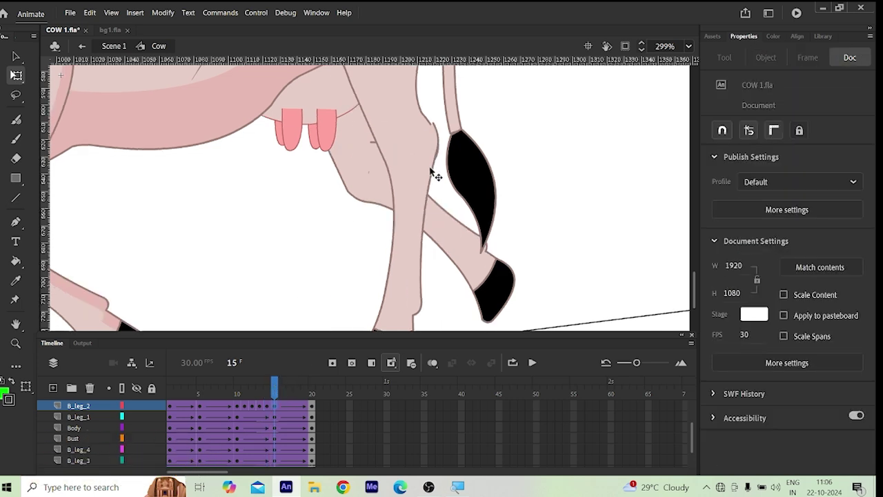
{"action": "left_click", "coordinate": [432, 171]}
{"action": "key", "text": "Left"}
{"action": "key", "text": "Left"}
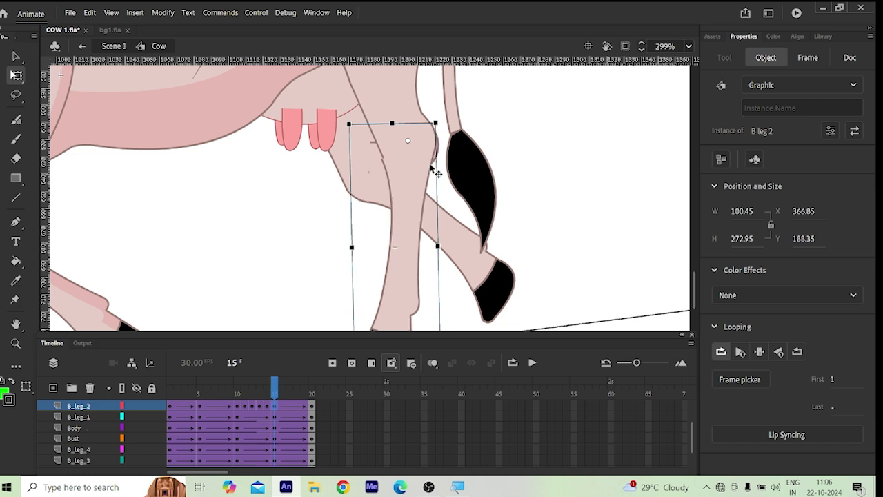
{"action": "key", "text": "Right"}
{"action": "key", "text": "Right"}
{"action": "key", "text": "Right"}
{"action": "key", "text": "Right"}
{"action": "key", "text": "Down"}
{"action": "key", "text": "Down"}
{"action": "key", "text": "Down"}
{"action": "key", "text": "Down"}
{"action": "key", "text": "Down"}
{"action": "key", "text": "Down"}
{"action": "key", "text": "Down"}
{"action": "key", "text": "Down"}
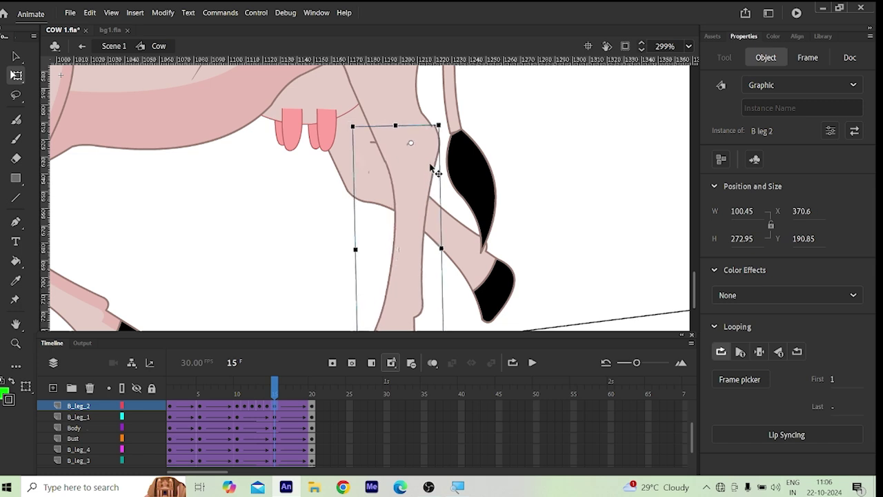
{"action": "key", "text": "Up"}
{"action": "key", "text": "Up"}
{"action": "key", "text": "Up"}
{"action": "key", "text": "Left"}
{"action": "key", "text": "Left"}
{"action": "key", "text": "Right"}
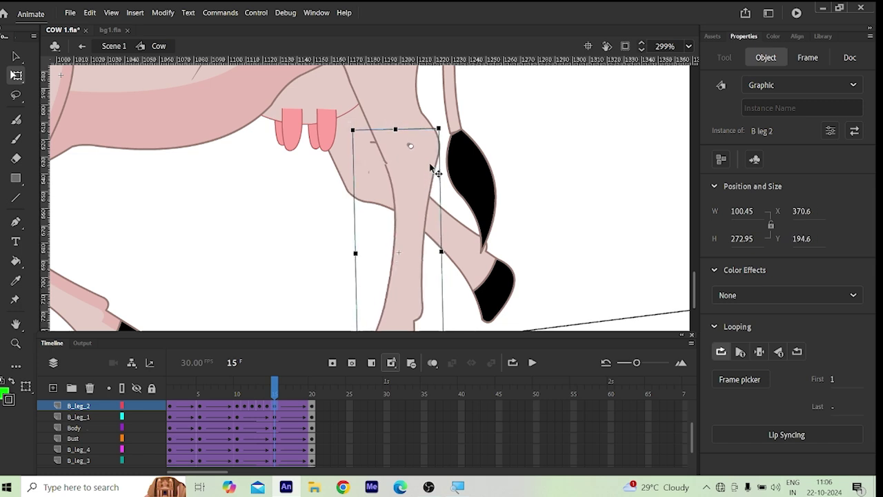
{"action": "key", "text": "Up"}
{"action": "key", "text": "Up"}
{"action": "key", "text": "Up"}
{"action": "key", "text": "Up"}
{"action": "key", "text": "Left"}
{"action": "key", "text": "Left"}
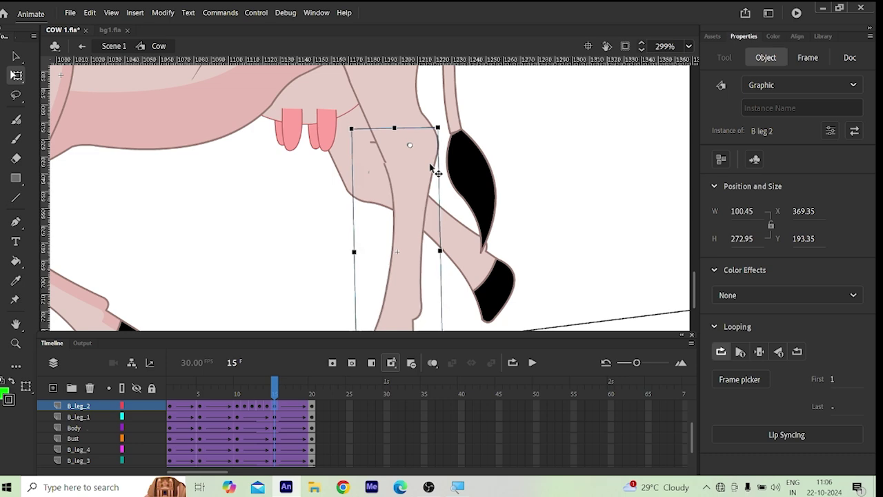
{"action": "key", "text": "Up"}
{"action": "key", "text": "Up"}
{"action": "key", "text": "Up"}
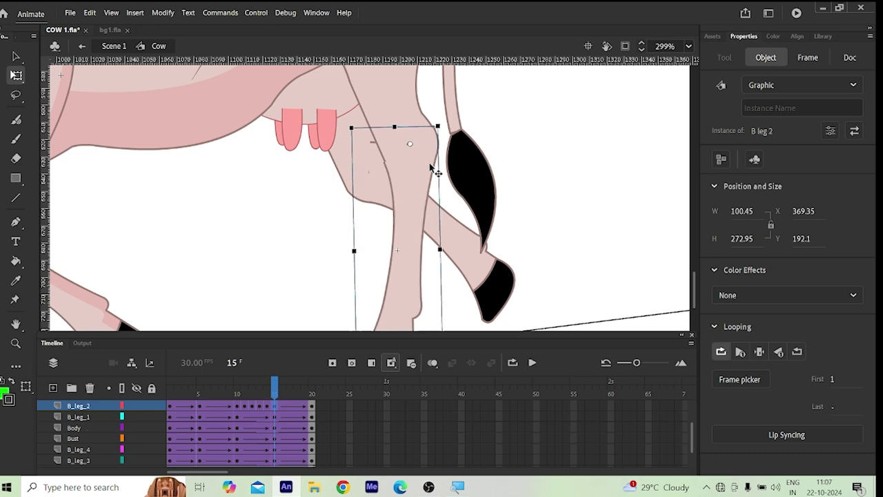
Step: Scrub between frames 10 and 20 to check the hind leg's knee joint across the keyframes
{"action": "left_click", "coordinate": [275, 406]}
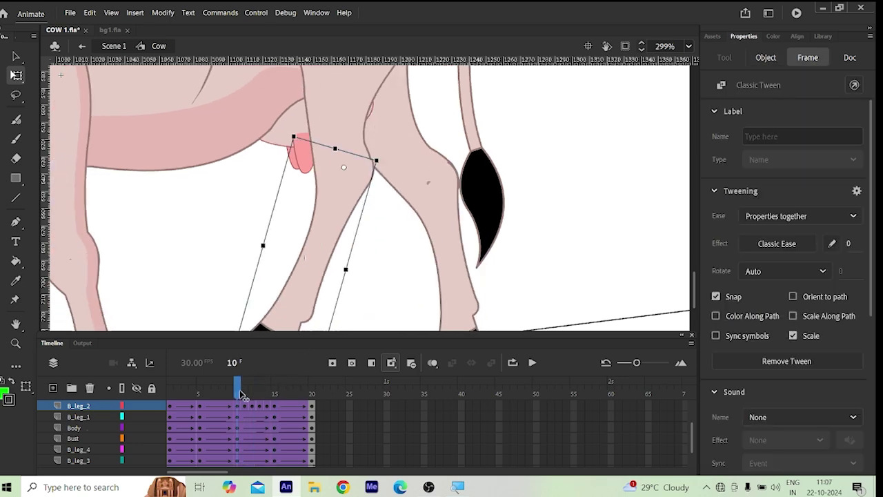
{"action": "left_click_drag", "start_coordinate": [277, 408], "coordinate": [316, 425]}
{"action": "left_click", "coordinate": [418, 185]}
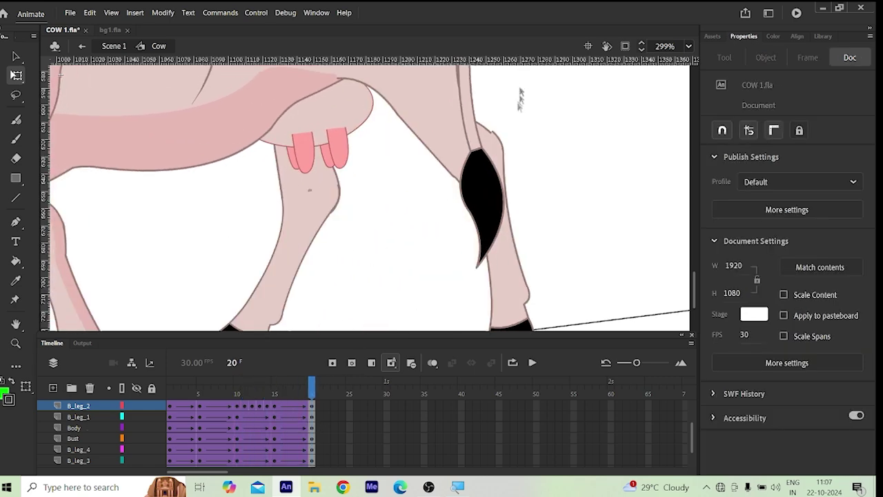
Step: Try nudging the B_leg_2 lower hind leg sideways at frame 20, and undo the nudge
{"action": "left_click", "coordinate": [512, 147]}
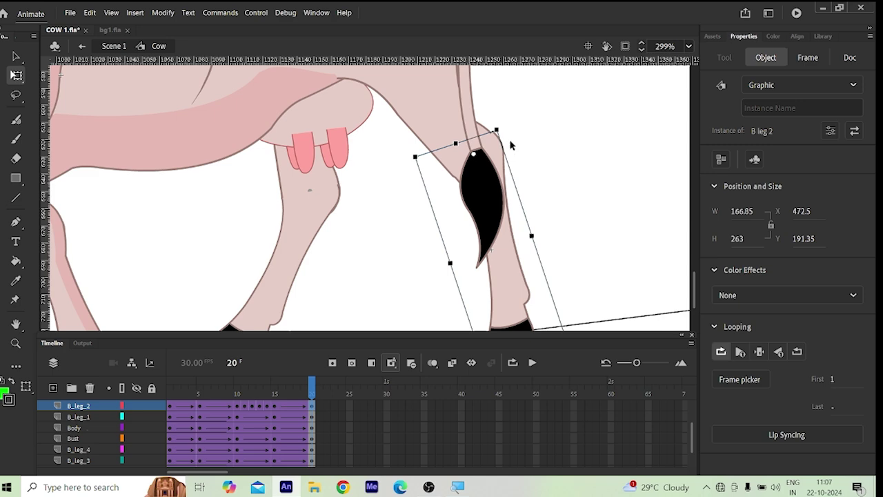
{"action": "key", "text": "Left"}
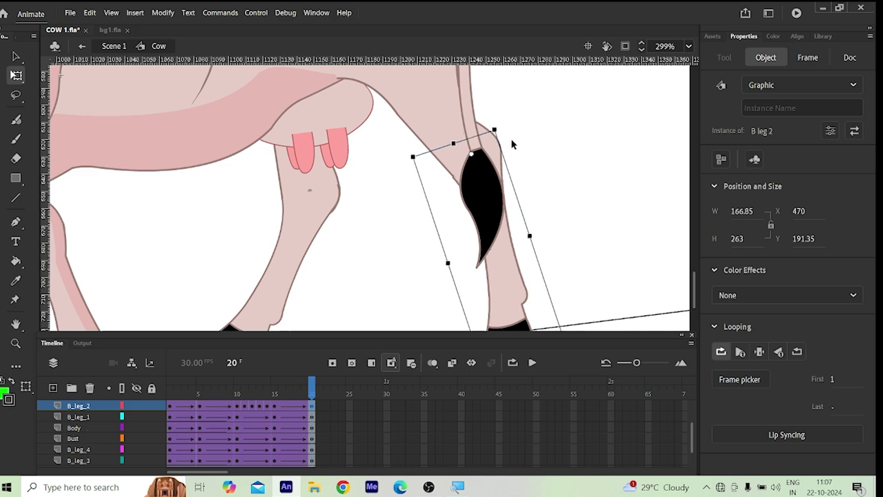
{"action": "key", "text": "ctrl+z"}
Step: Return to frame 1, enable Loop Playback, and play the cow's walk cycle in a loop
{"action": "scroll", "coordinate": [347, 169], "scroll_direction": "down", "scroll_amount": 6}
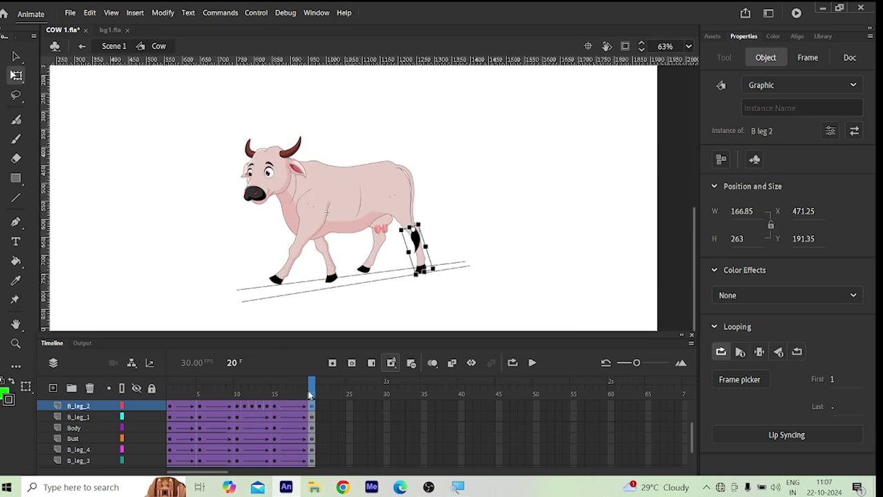
{"action": "left_click_drag", "start_coordinate": [309, 395], "coordinate": [173, 439]}
{"action": "left_click", "coordinate": [267, 305]}
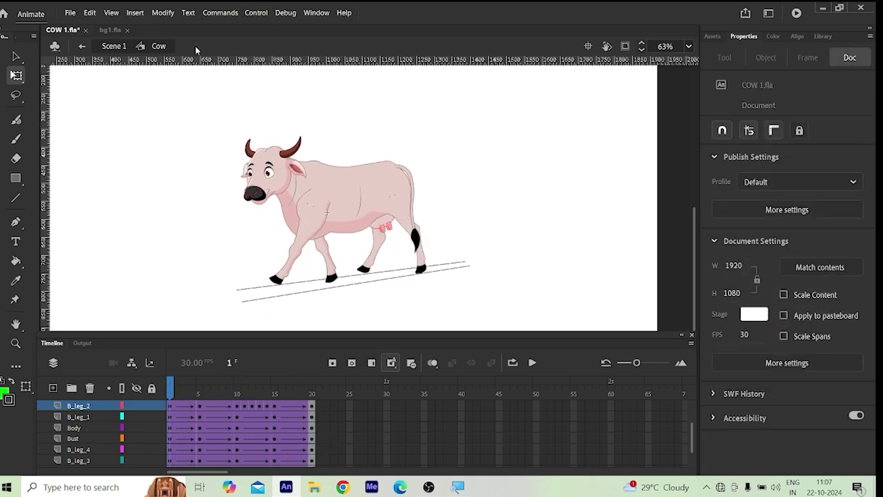
{"action": "left_click", "coordinate": [256, 12]}
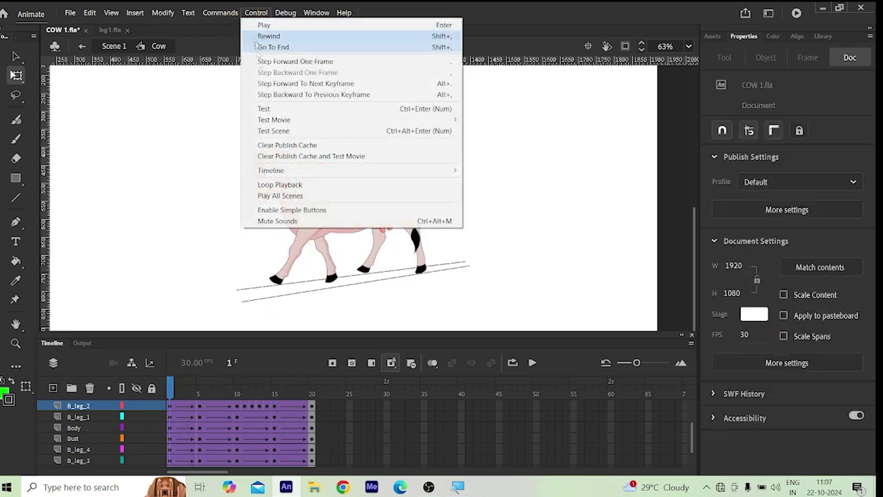
{"action": "left_click", "coordinate": [276, 185]}
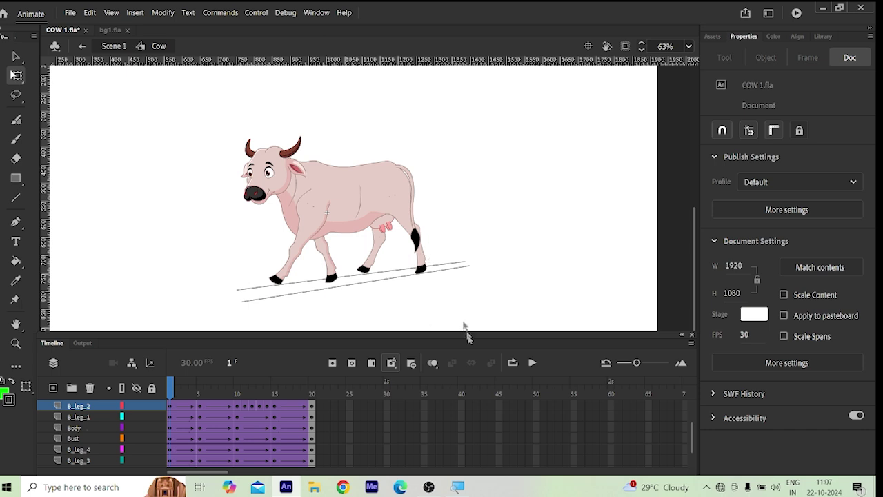
{"action": "left_click", "coordinate": [531, 362]}
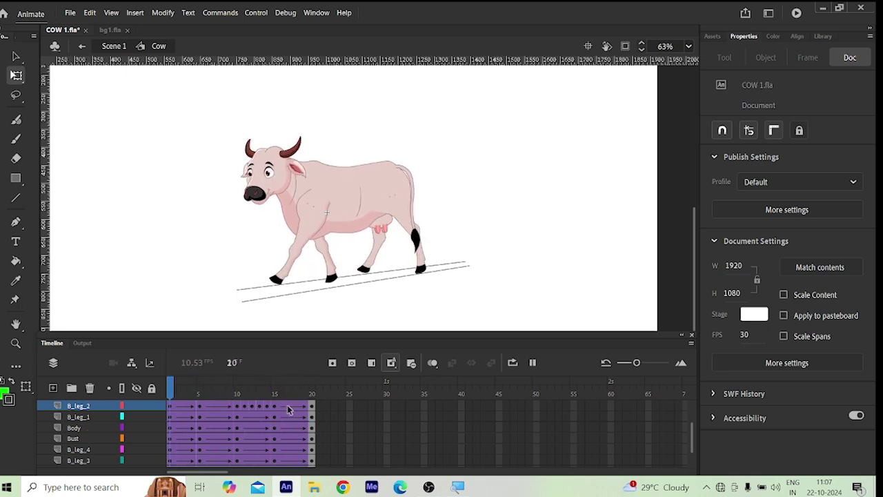
{"action": "left_click", "coordinate": [533, 363]}
Step: Inside the cow's head symbol, rotate the R_ear at frame 5 slightly counterclockwise, inward behind the face
{"action": "left_click", "coordinate": [248, 172]}
{"action": "scroll", "coordinate": [248, 169], "scroll_direction": "up", "scroll_amount": 5}
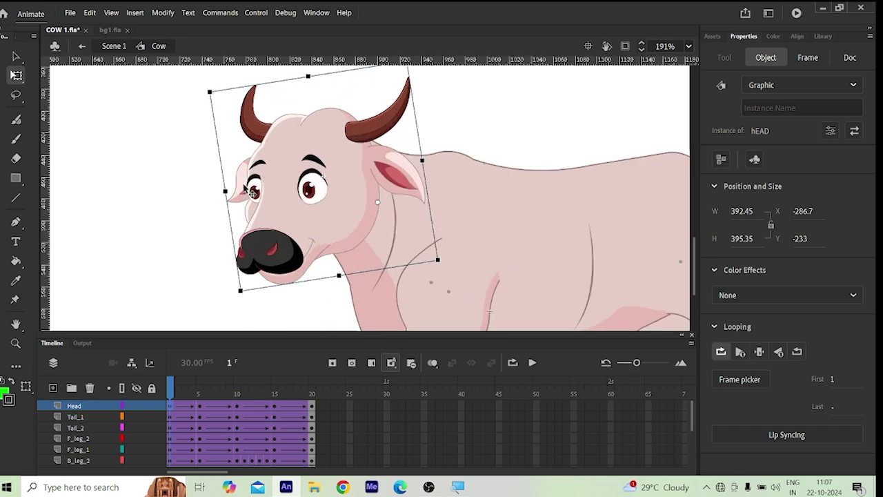
{"action": "double_click", "coordinate": [252, 193]}
{"action": "left_click", "coordinate": [252, 195]}
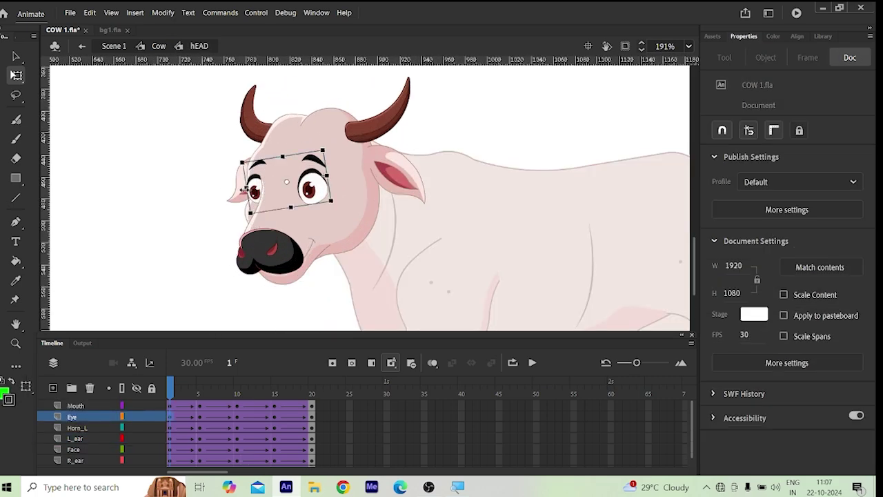
{"action": "left_click", "coordinate": [196, 414]}
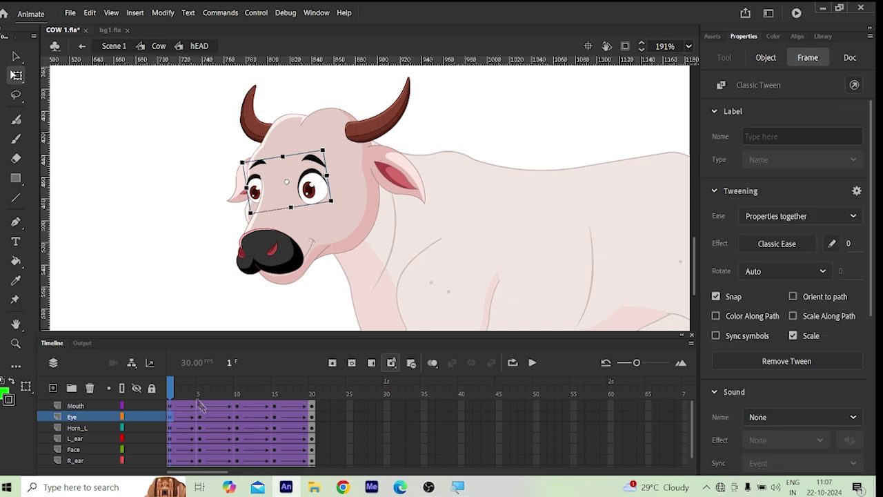
{"action": "left_click", "coordinate": [200, 406]}
{"action": "left_click", "coordinate": [236, 181]}
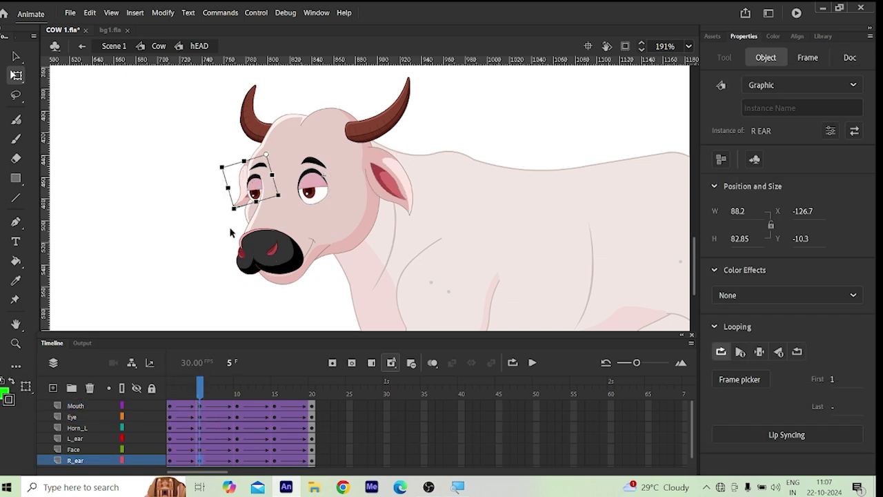
{"action": "left_click_drag", "start_coordinate": [237, 219], "coordinate": [244, 225]}
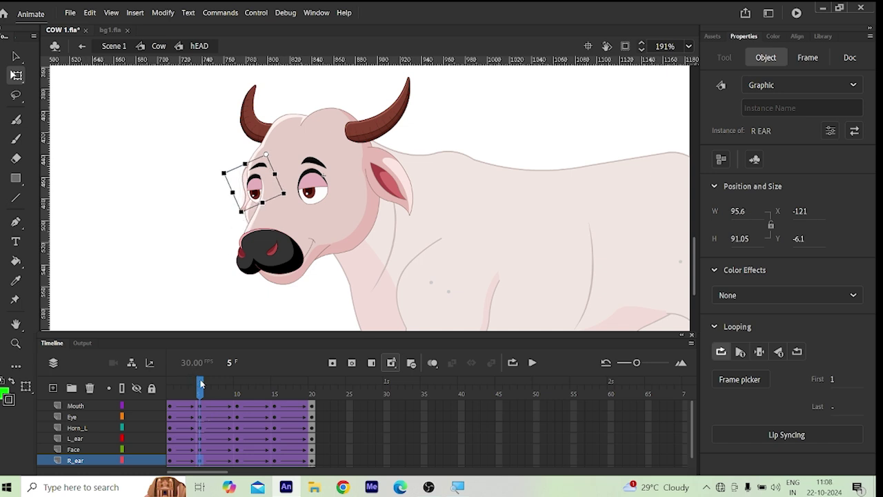
Step: Rotate the R_ear at frame 15 slightly inward behind the face, and preview the ear's motion
{"action": "left_click_drag", "start_coordinate": [200, 384], "coordinate": [273, 400]}
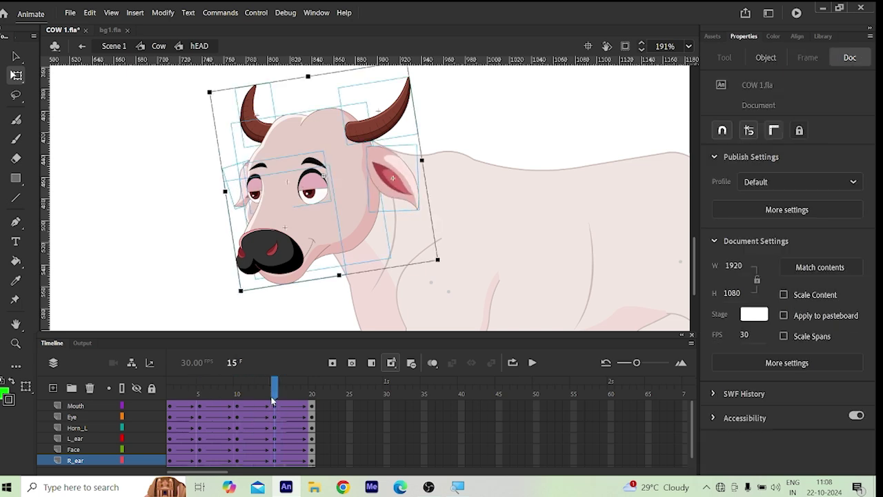
{"action": "left_click", "coordinate": [238, 197]}
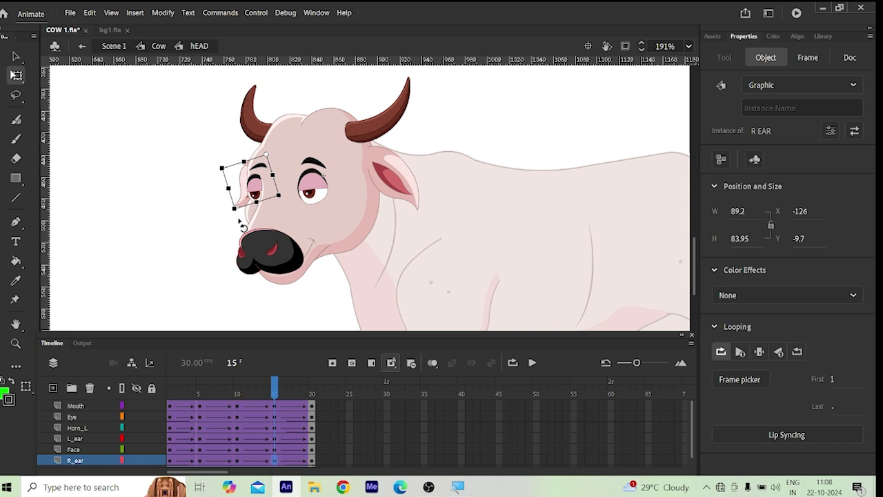
{"action": "left_click_drag", "start_coordinate": [241, 225], "coordinate": [244, 228]}
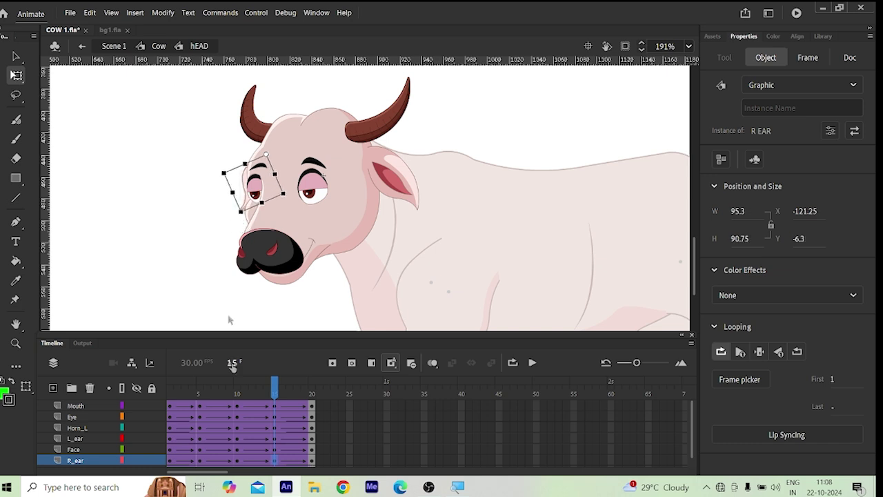
{"action": "left_click", "coordinate": [276, 390]}
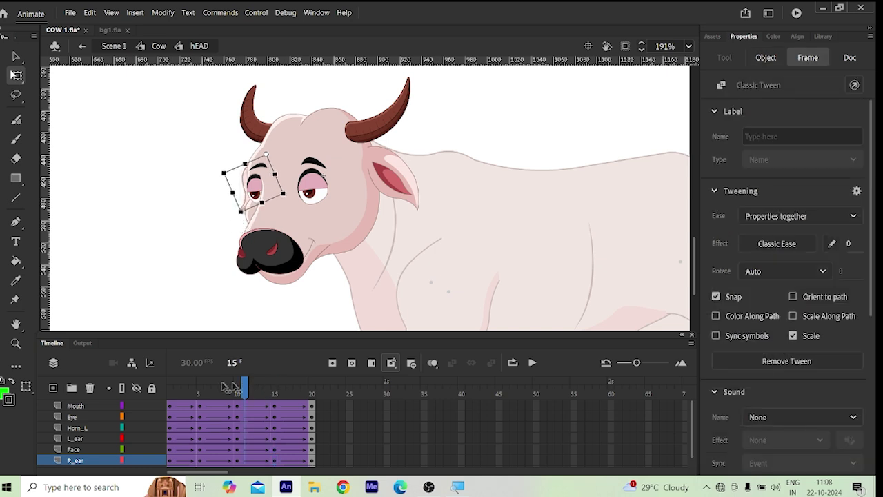
{"action": "key", "text": "Return"}
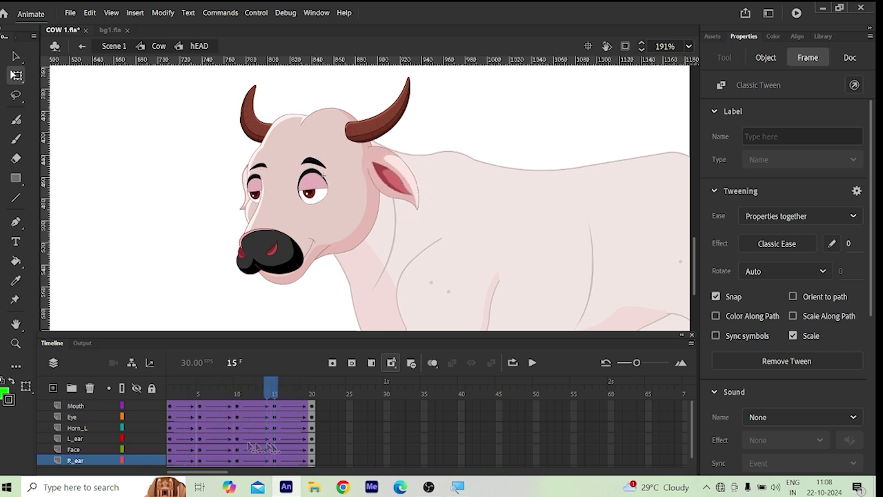
Step: Go back to the Cow symbol and scrub its timeline to check the whole walk cycle
{"action": "left_click", "coordinate": [103, 89]}
{"action": "left_click", "coordinate": [83, 46]}
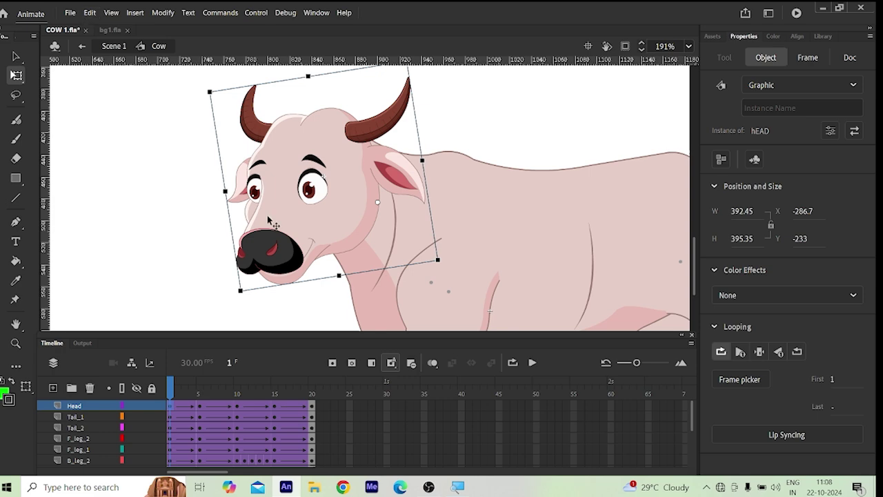
{"action": "scroll", "coordinate": [269, 207], "scroll_direction": "down", "scroll_amount": 6}
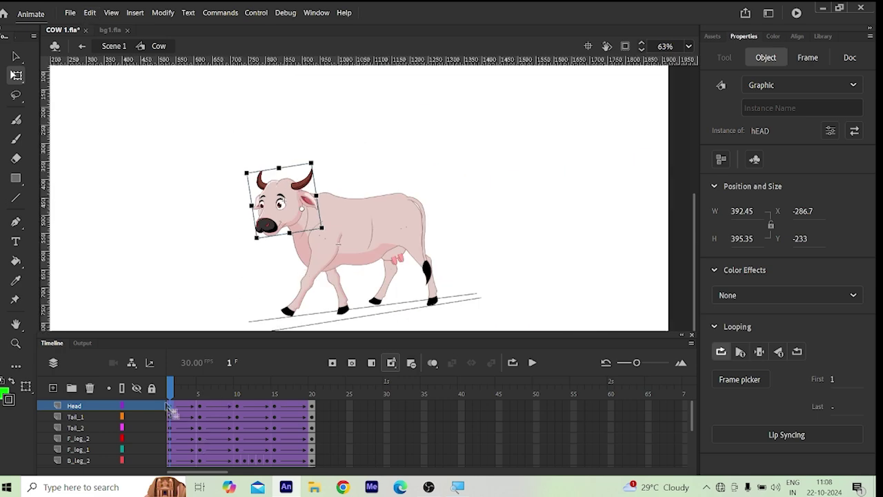
{"action": "left_click_drag", "start_coordinate": [173, 390], "coordinate": [169, 468]}
Step: Return to Scene 1, play the looping cow animation on the main timeline, and rewind to frame 1 with the cow selected
{"action": "left_click", "coordinate": [82, 46]}
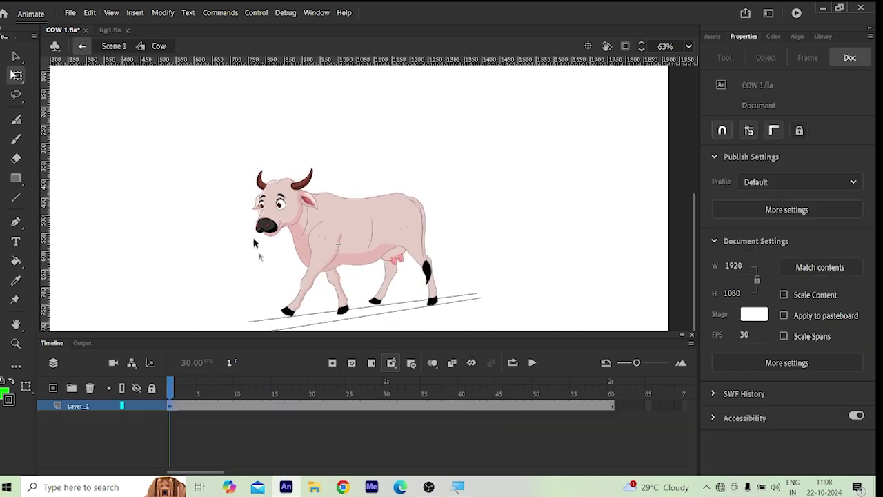
{"action": "scroll", "coordinate": [325, 242], "scroll_direction": "down", "scroll_amount": 2}
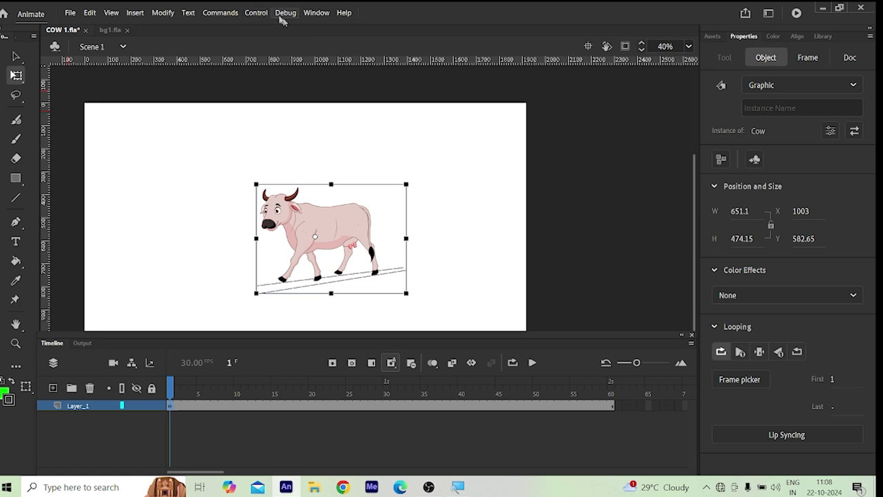
{"action": "left_click", "coordinate": [256, 13]}
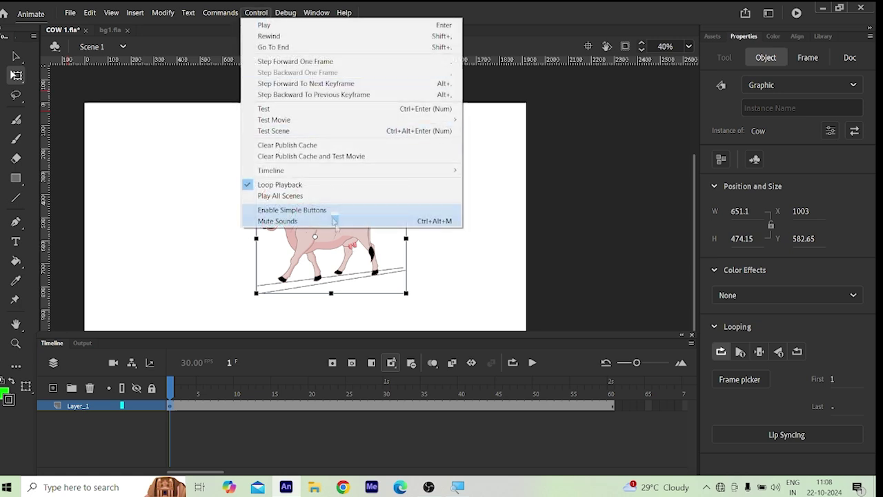
{"action": "left_click", "coordinate": [347, 278]}
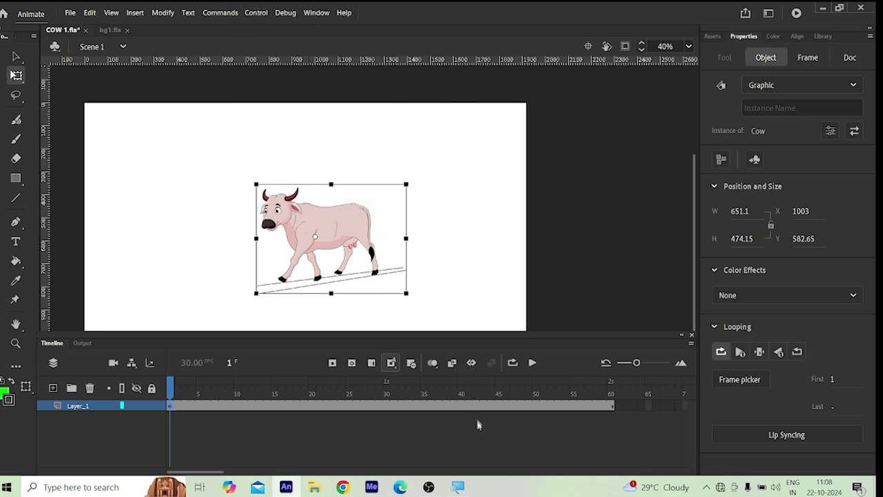
{"action": "left_click", "coordinate": [533, 363]}
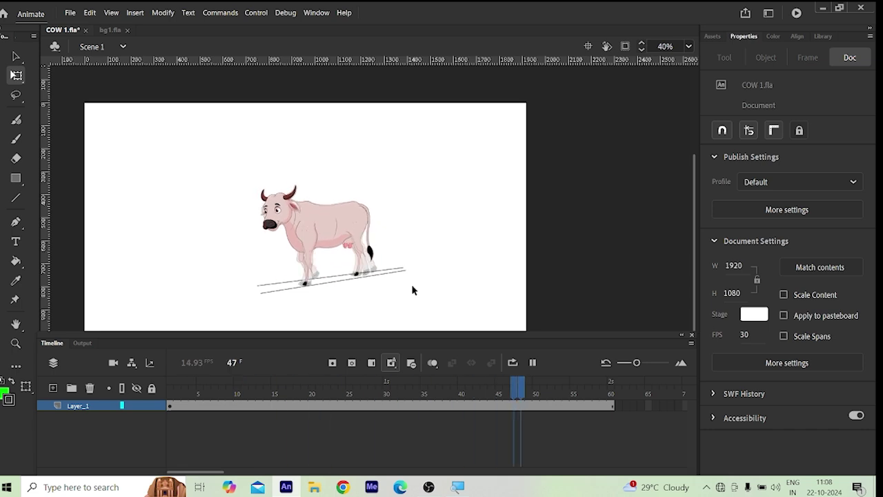
{"action": "left_click", "coordinate": [535, 363]}
{"action": "left_click_drag", "start_coordinate": [297, 385], "coordinate": [141, 367]}
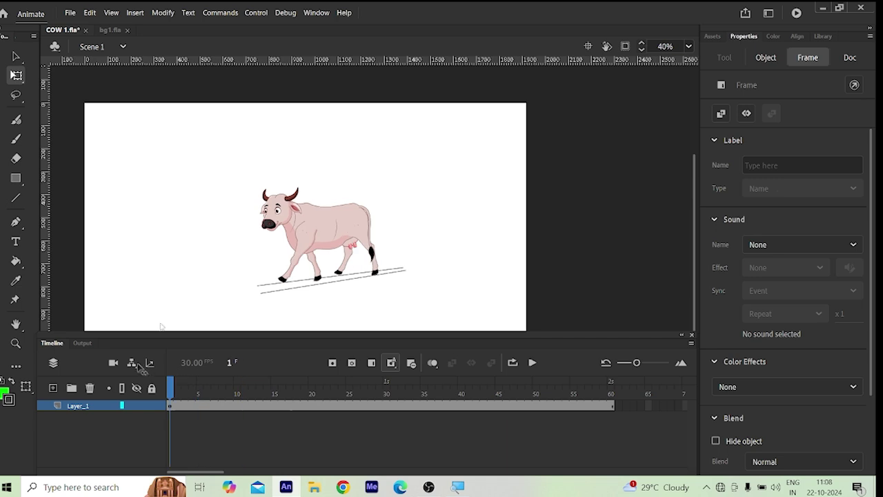
{"action": "left_click", "coordinate": [141, 367]}
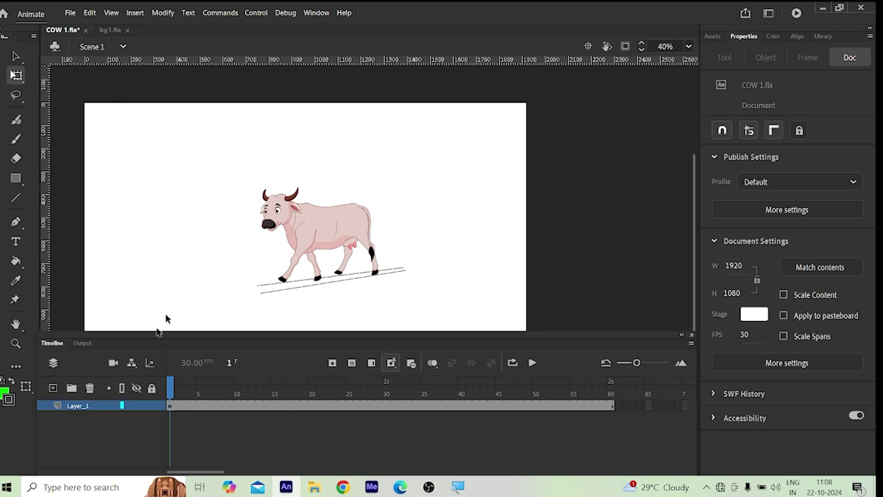
{"action": "left_click", "coordinate": [321, 235]}
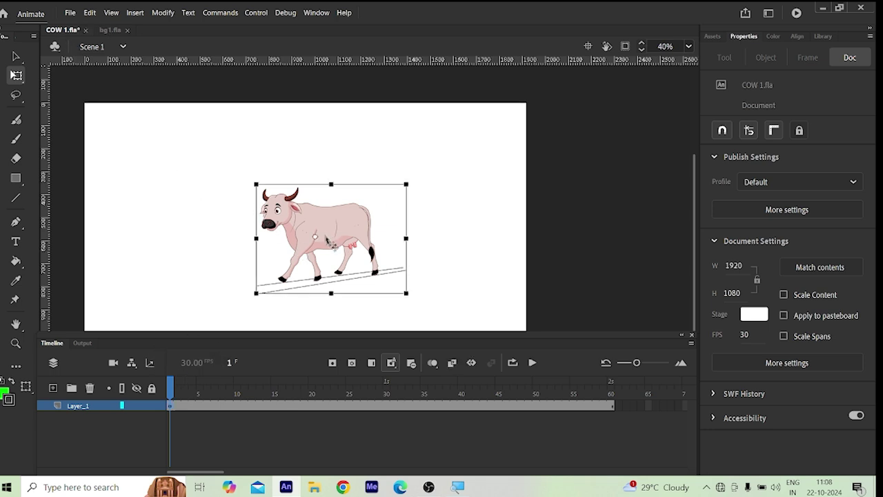
Step: Switch to the bg1.fla document and open the background's Symbol 1 to examine its layers
{"action": "left_click", "coordinate": [113, 30]}
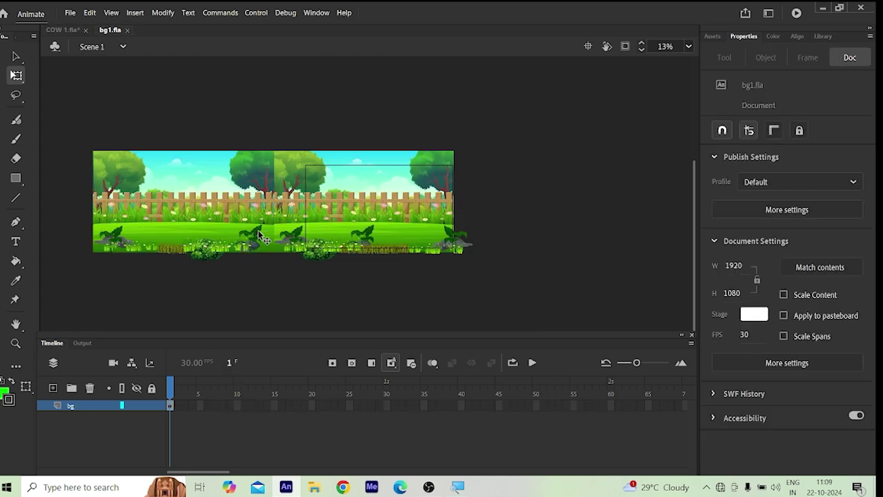
{"action": "scroll", "coordinate": [235, 255], "scroll_direction": "up", "scroll_amount": 2}
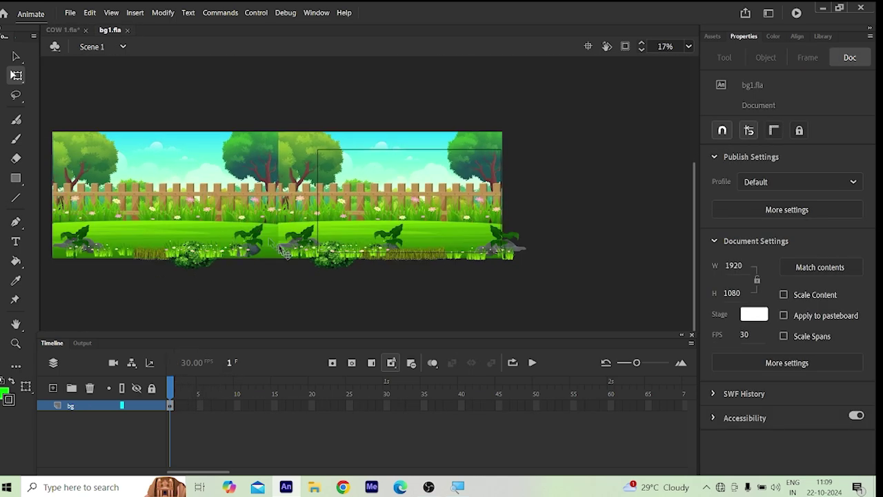
{"action": "double_click", "coordinate": [281, 201]}
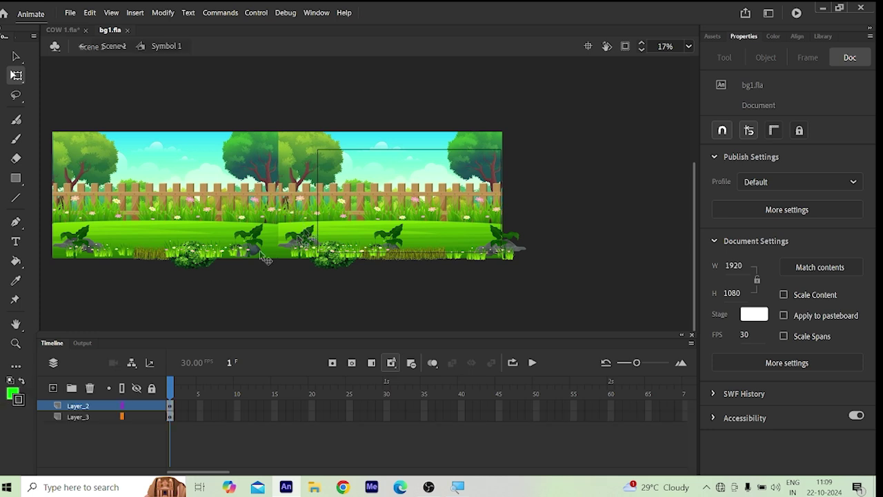
{"action": "left_click", "coordinate": [83, 46]}
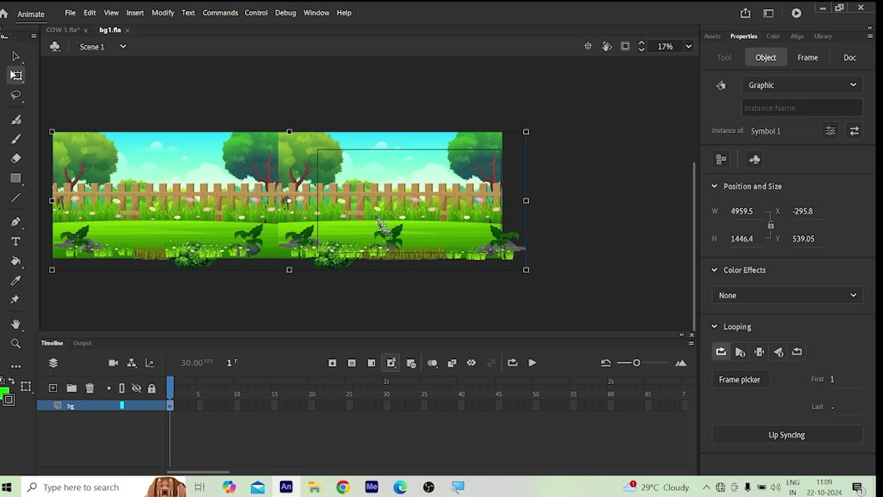
{"action": "double_click", "coordinate": [370, 201]}
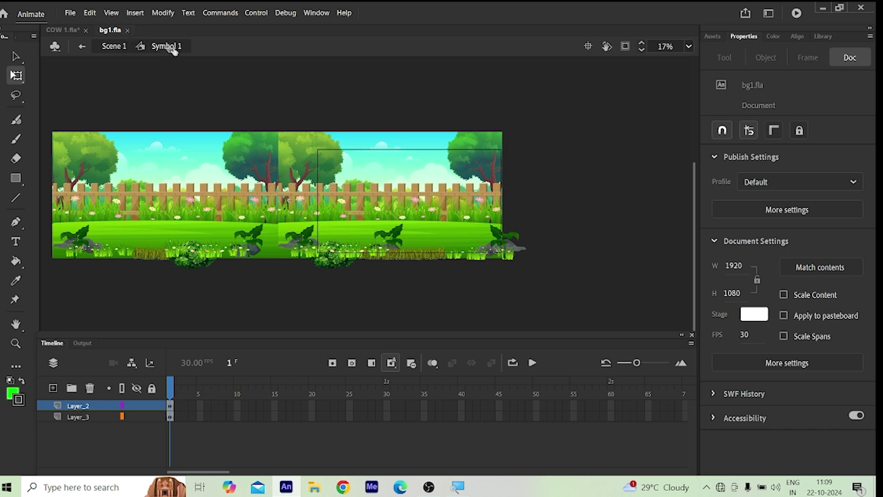
Step: Try moving the Layer_3 scenery group up away from the foreground plants, and undo the move
{"action": "left_click", "coordinate": [191, 200]}
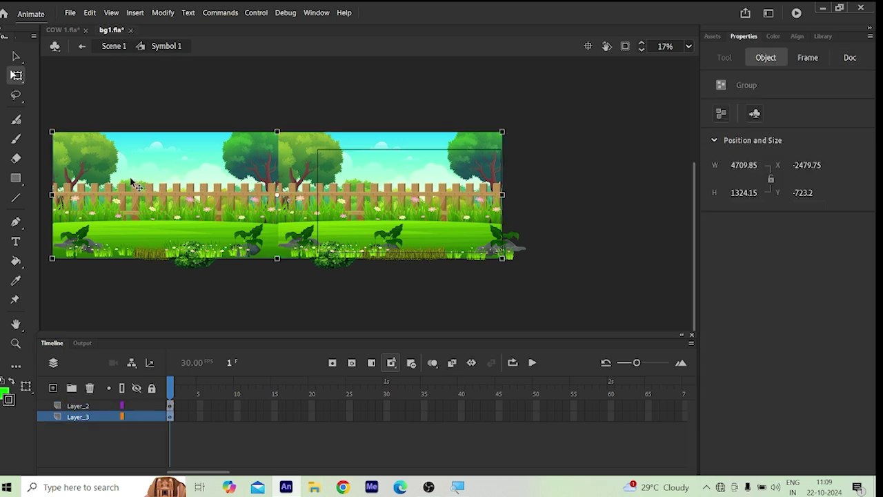
{"action": "left_click_drag", "start_coordinate": [320, 132], "coordinate": [333, 72]}
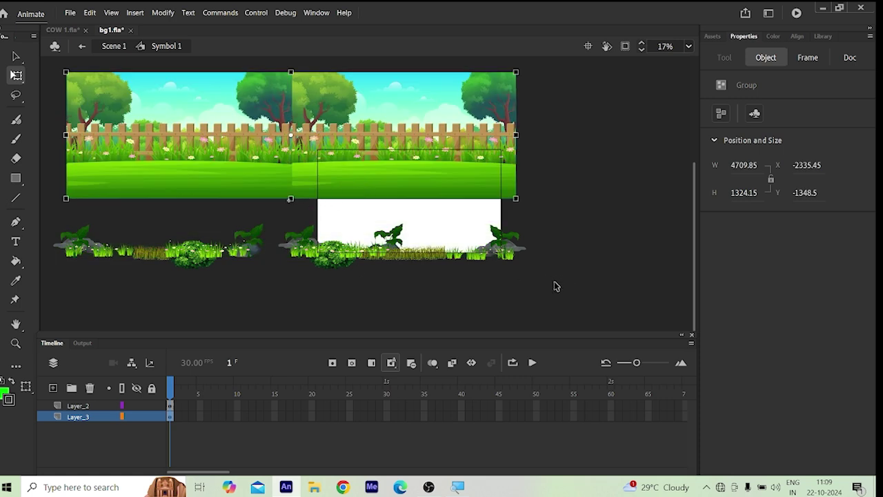
{"action": "key", "text": "ctrl+z"}
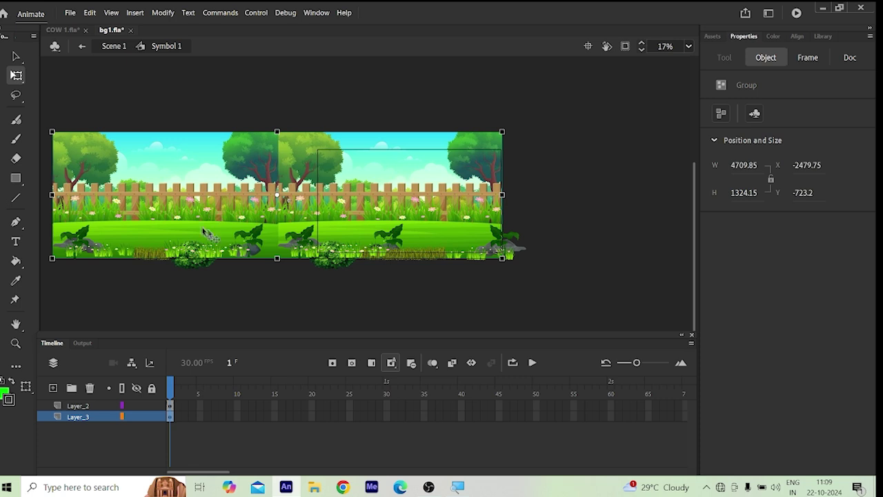
Step: Rename Layer_3 as bg and Layer_2 as grass
{"action": "left_click", "coordinate": [86, 417]}
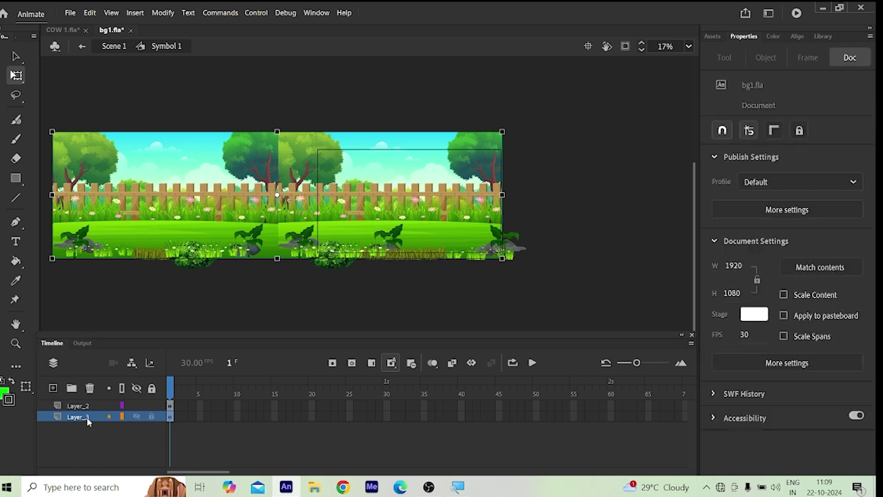
{"action": "double_click", "coordinate": [86, 418]}
{"action": "type", "text": "b"}
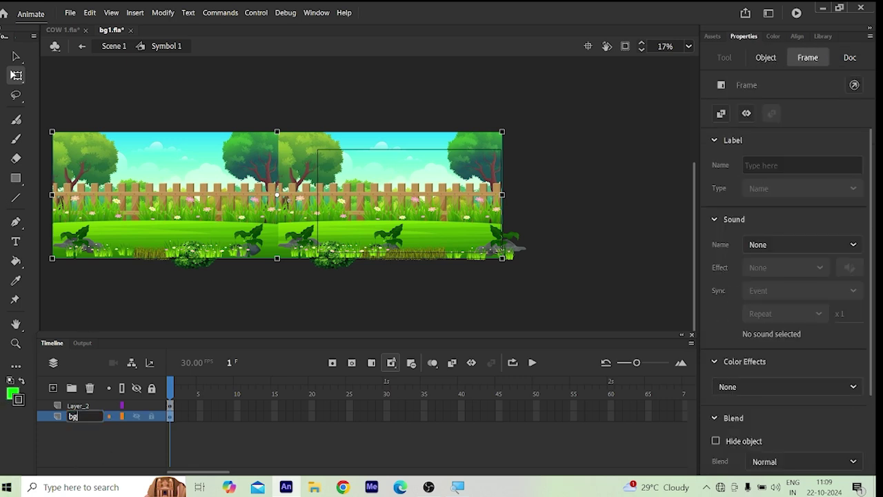
{"action": "type", "text": "g"}
{"action": "key", "text": "Return"}
{"action": "left_click", "coordinate": [86, 406]}
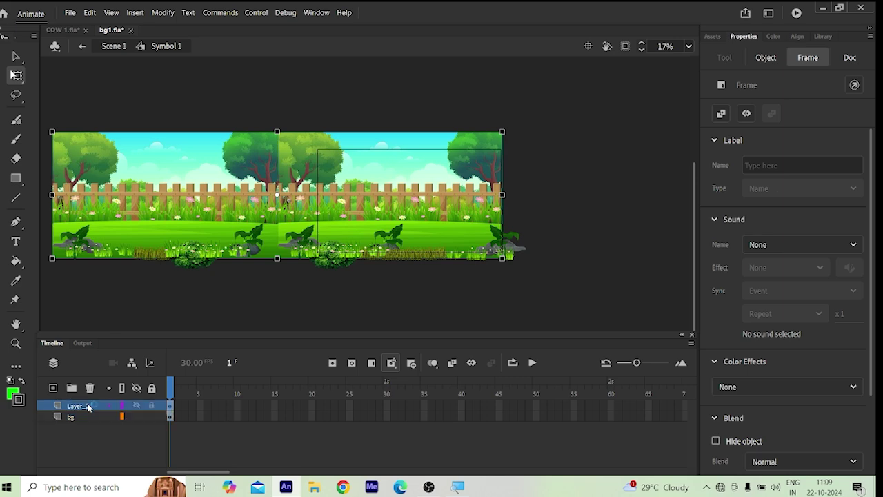
{"action": "double_click", "coordinate": [86, 405]}
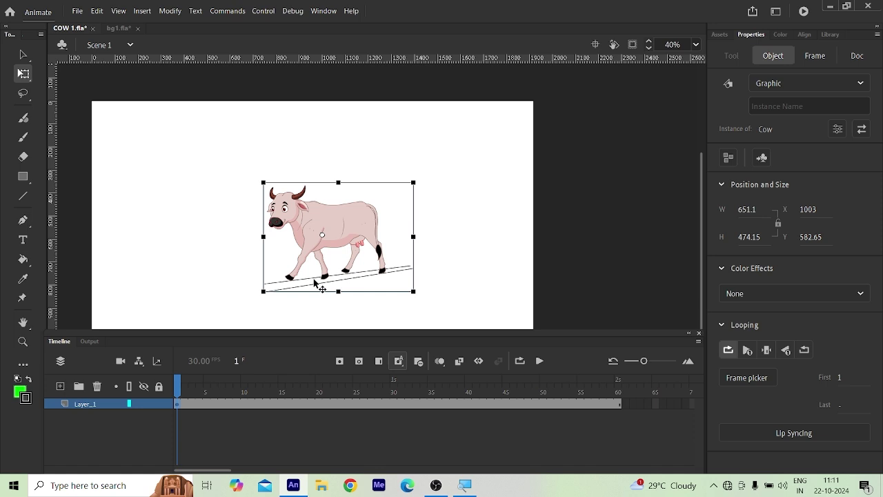
Step: Switch to bg1.fla, paste the cow into frame 1 of Layer_4, and move it onto the lawn at about X 1343, Y 168
{"action": "left_click", "coordinate": [119, 27]}
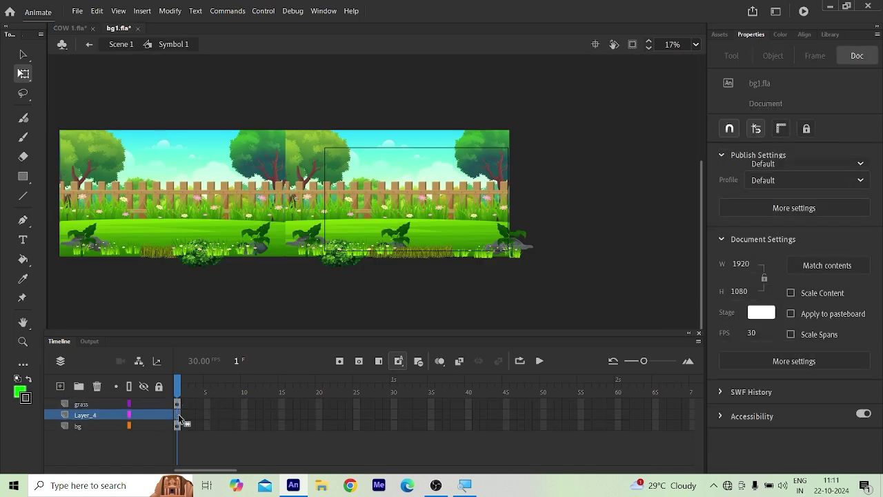
{"action": "left_click", "coordinate": [178, 416]}
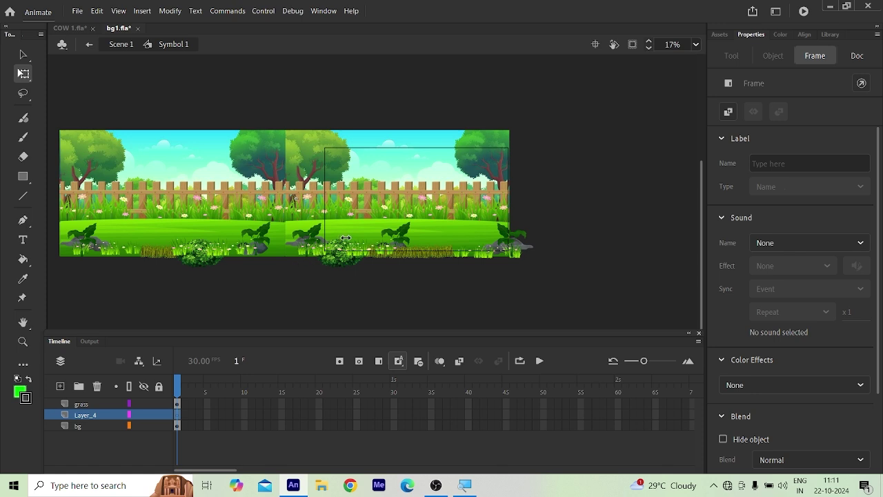
{"action": "key", "text": "ctrl+v"}
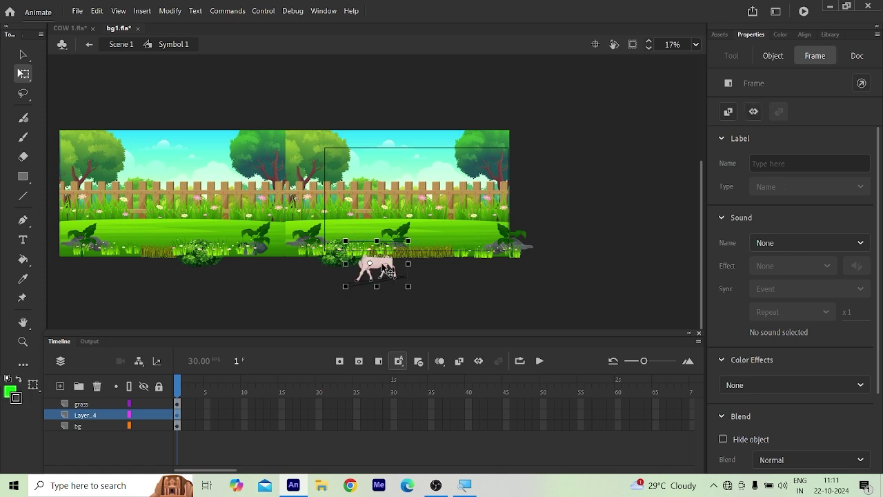
{"action": "left_click_drag", "start_coordinate": [383, 267], "coordinate": [442, 225]}
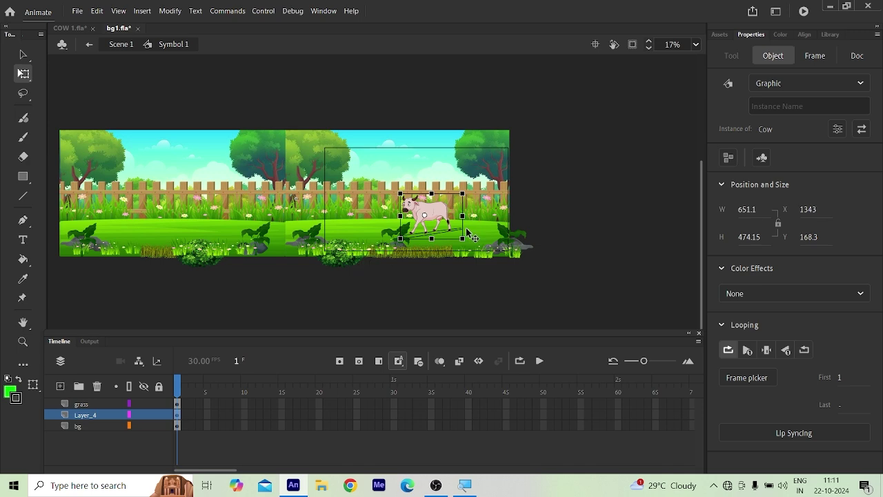
Step: Enlarge the cow on the lawn to about 778 wide by 567 high
{"action": "scroll", "coordinate": [463, 235], "scroll_direction": "up", "scroll_amount": 3}
{"action": "scroll", "coordinate": [429, 221], "scroll_direction": "up", "scroll_amount": 2}
{"action": "scroll", "coordinate": [428, 222], "scroll_direction": "down", "scroll_amount": 4}
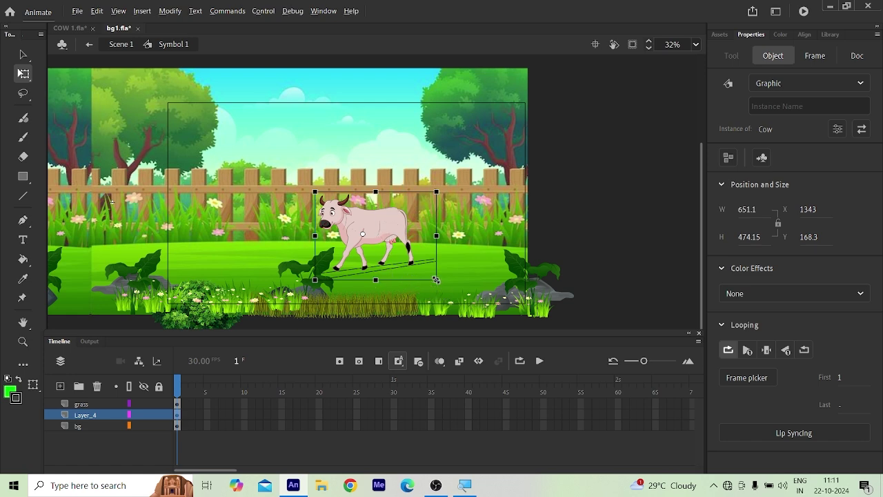
{"action": "left_click_drag", "start_coordinate": [436, 280], "coordinate": [460, 297]}
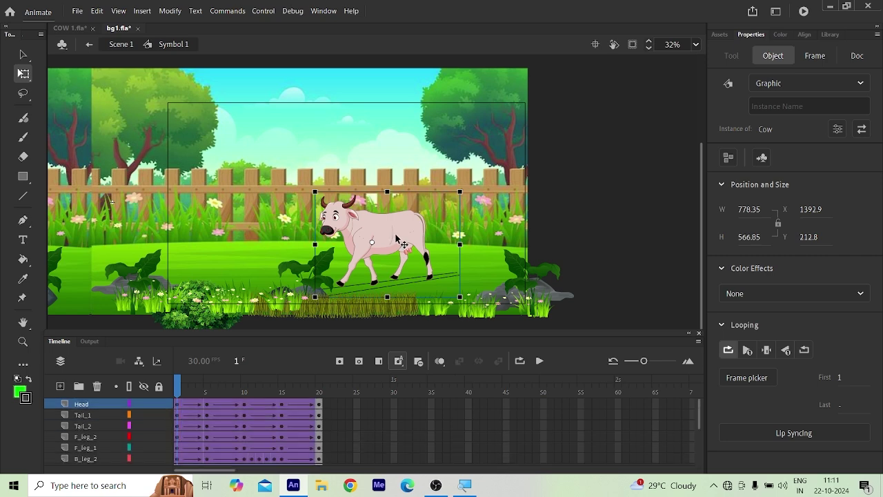
Step: Delete the line guide layer inside the Cow symbol and return to Symbol 1
{"action": "double_click", "coordinate": [397, 245]}
{"action": "scroll", "coordinate": [146, 424], "scroll_direction": "down", "scroll_amount": 5}
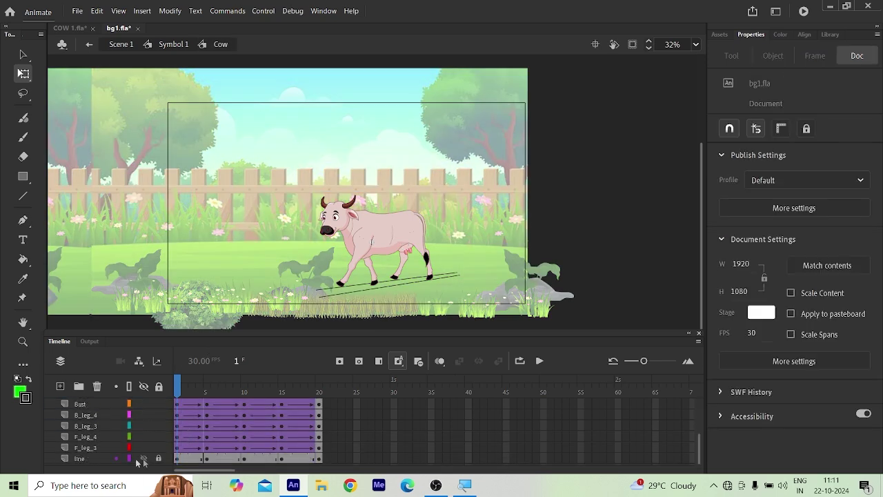
{"action": "left_click", "coordinate": [87, 459]}
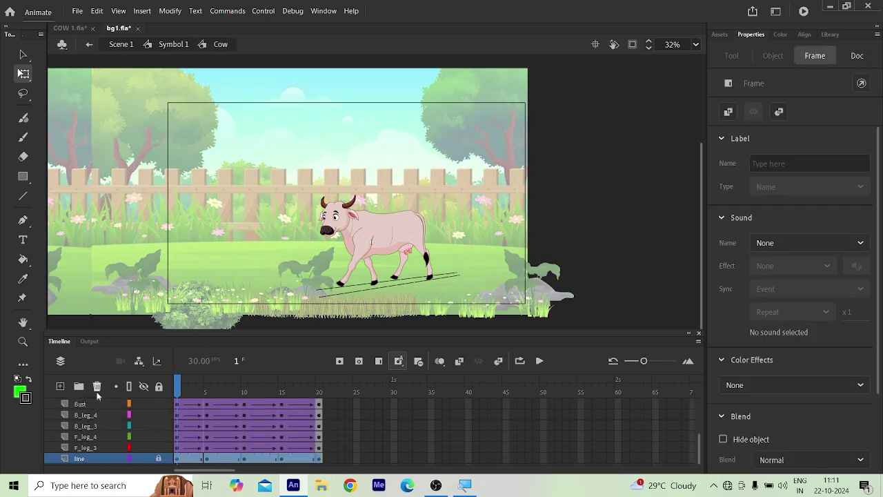
{"action": "left_click", "coordinate": [97, 386]}
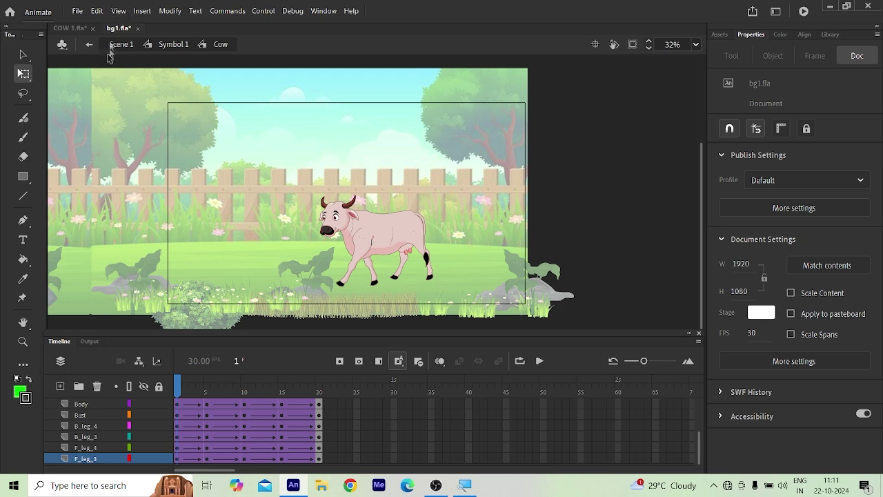
{"action": "left_click", "coordinate": [89, 44]}
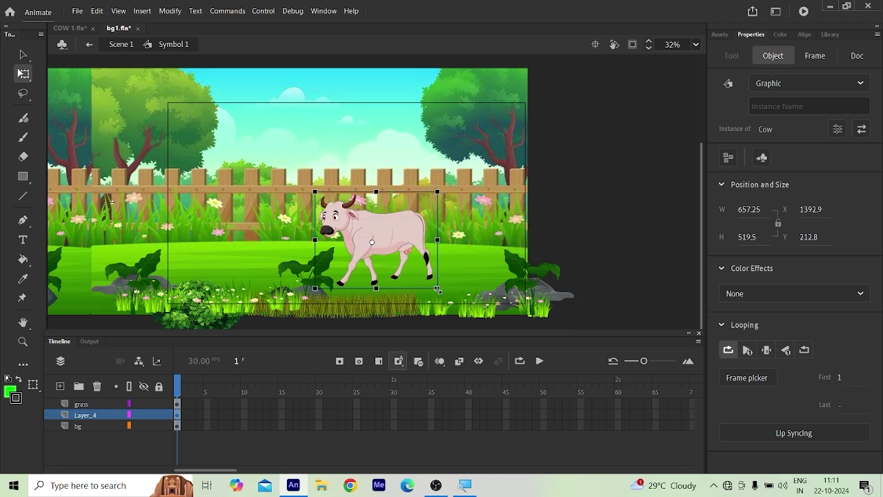
Step: Enlarge the cow to about 731 by 578 and raise it on the lawn to about X 1427, Y 132
{"action": "left_click_drag", "start_coordinate": [439, 290], "coordinate": [452, 301]}
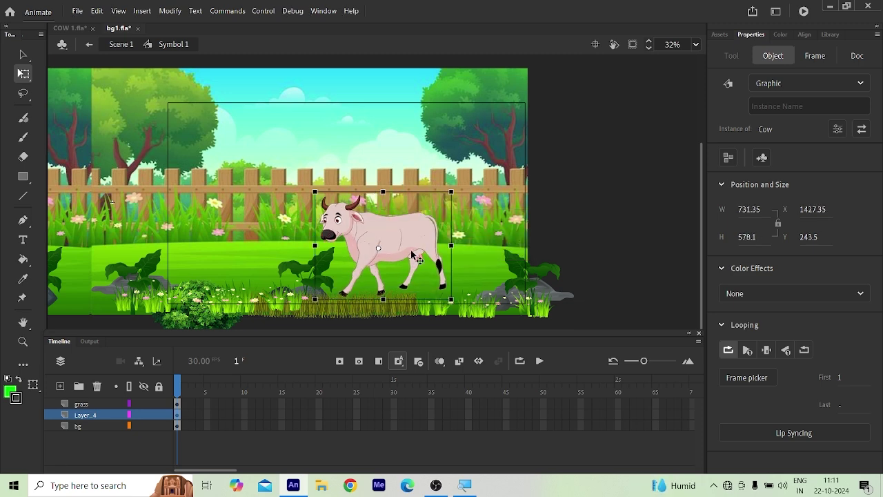
{"action": "left_click_drag", "start_coordinate": [413, 233], "coordinate": [414, 224]}
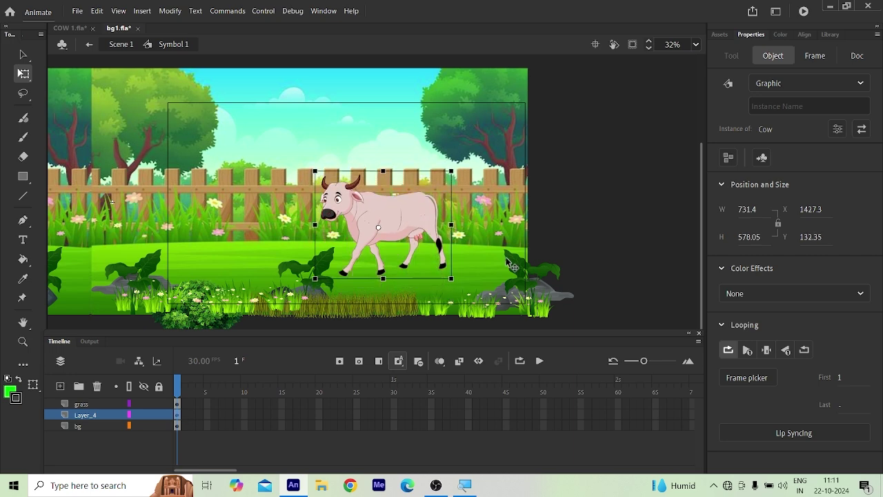
Step: Extend the grass, Layer_4 and bg layers to frame 160
{"action": "left_click", "coordinate": [483, 268]}
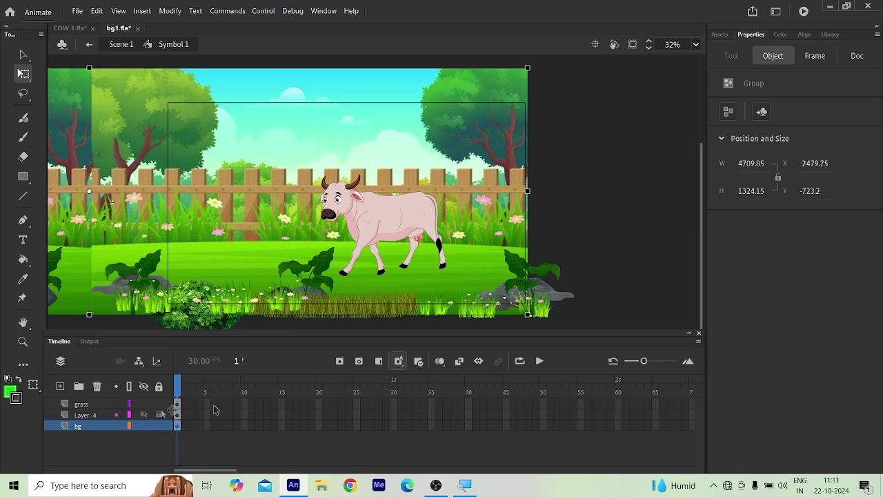
{"action": "mouse_move", "coordinate": [215, 469]}
{"action": "left_mouse_down"}
{"action": "mouse_move", "coordinate": [248, 476]}
{"action": "mouse_move", "coordinate": [220, 480]}
{"action": "left_mouse_up"}
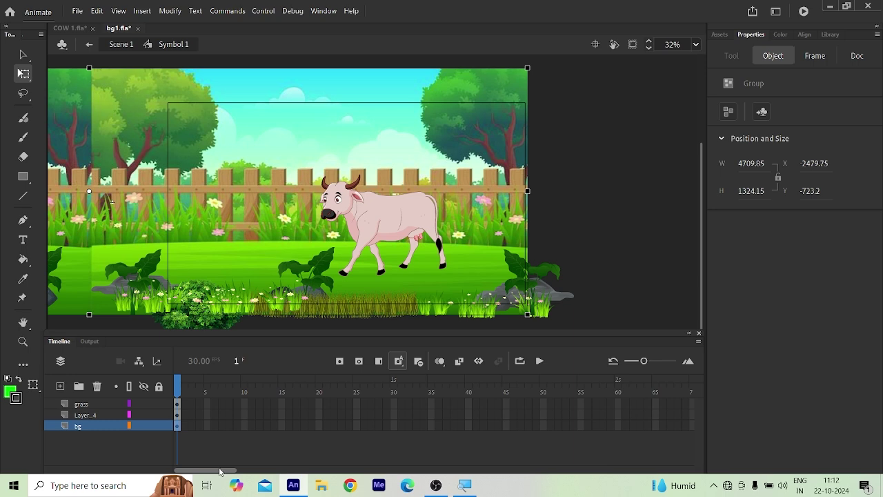
{"action": "left_click_drag", "start_coordinate": [219, 472], "coordinate": [314, 494]}
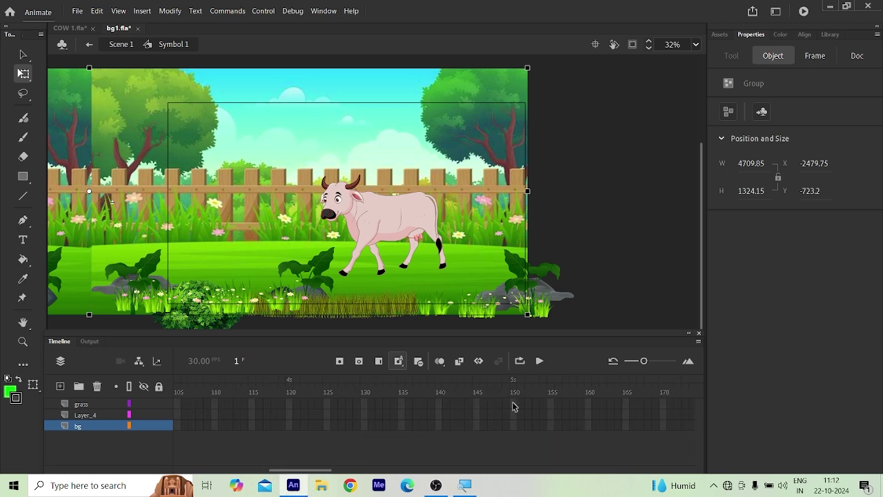
{"action": "left_click", "coordinate": [589, 391]}
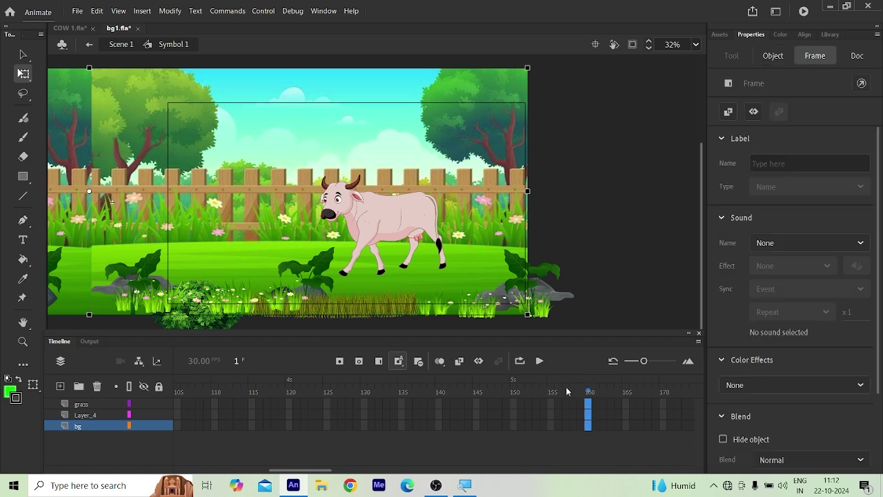
{"action": "key", "text": "F5"}
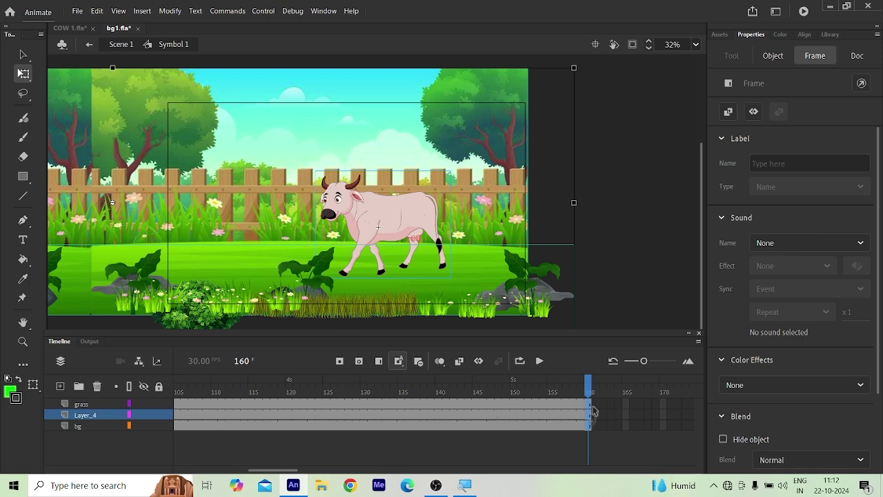
Step: Add keyframes to grass and bg at frame 160 and shift their artwork horizontally to about X 248, leaving the cow in place
{"action": "left_click", "coordinate": [394, 219]}
{"action": "left_click", "coordinate": [97, 414]}
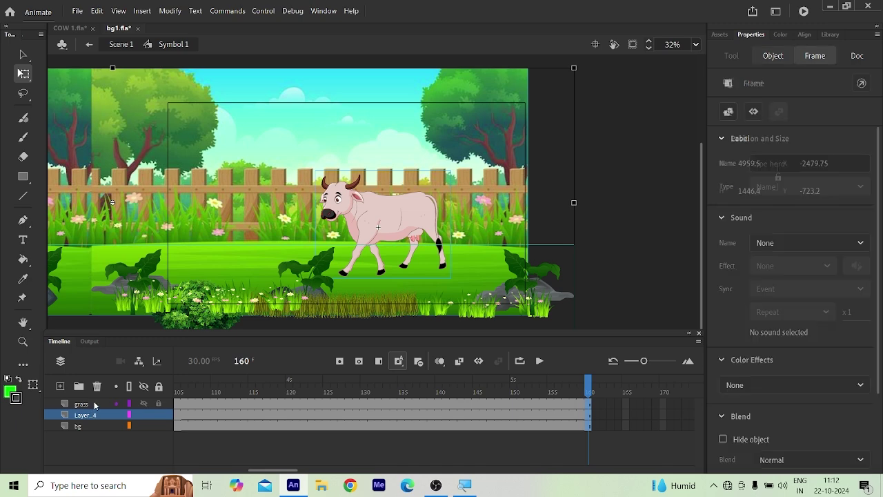
{"action": "left_click", "coordinate": [88, 426]}
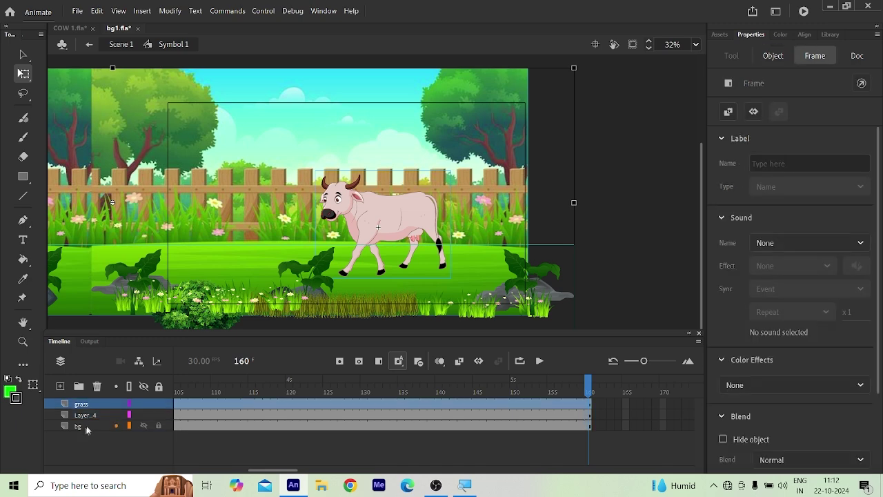
{"action": "left_click", "coordinate": [588, 403]}
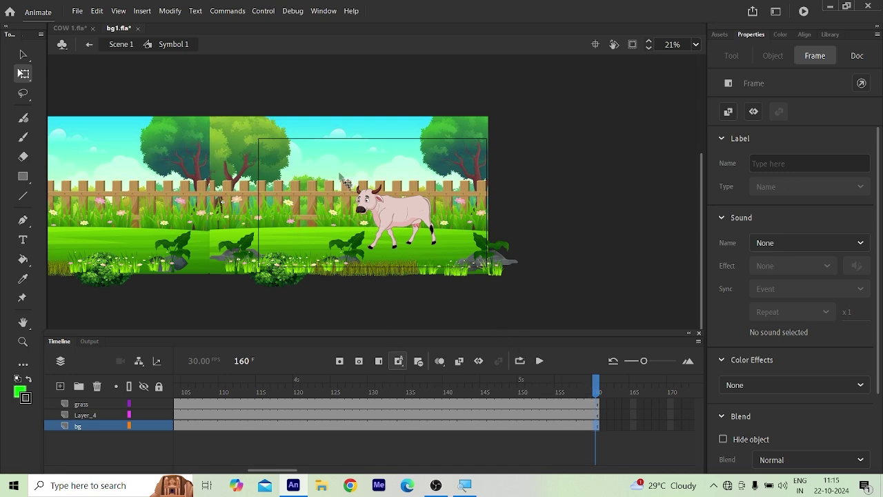
{"action": "scroll", "coordinate": [346, 172], "scroll_direction": "down", "scroll_amount": 3}
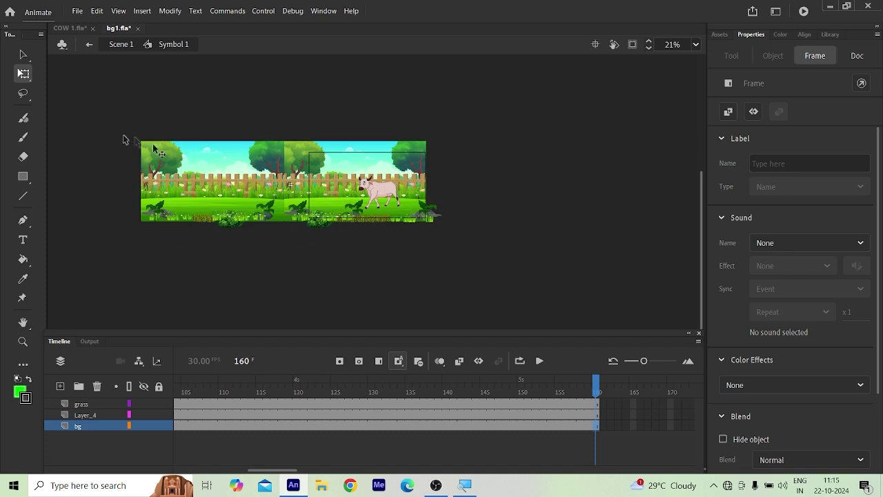
{"action": "left_click_drag", "start_coordinate": [121, 123], "coordinate": [481, 254]}
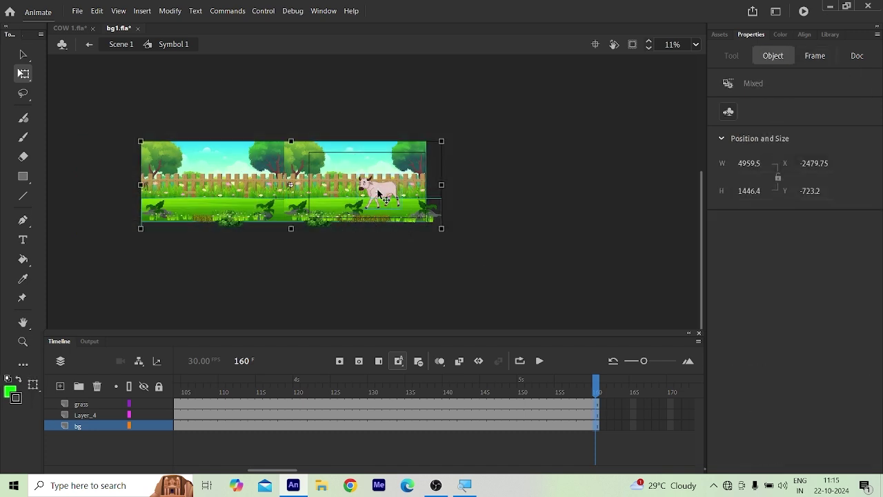
{"action": "key", "text": "ctrl+g"}
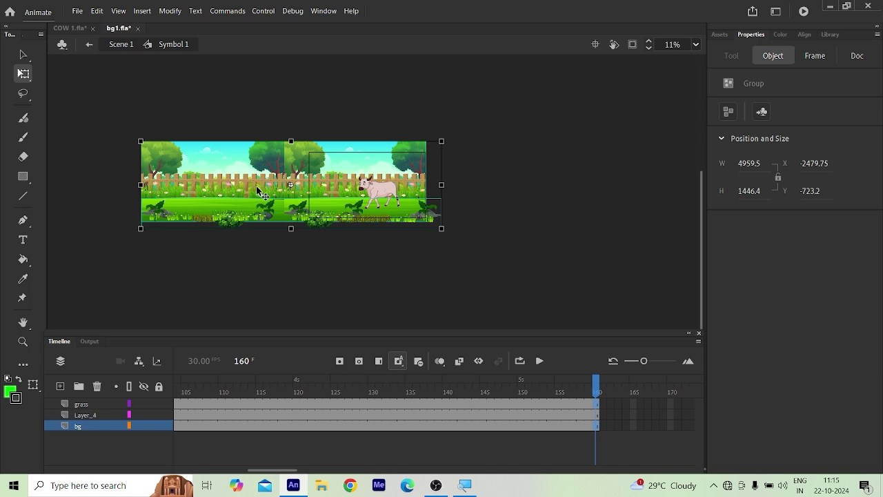
{"action": "left_click_drag", "start_coordinate": [255, 192], "coordinate": [338, 228]}
{"action": "left_click", "coordinate": [428, 426]}
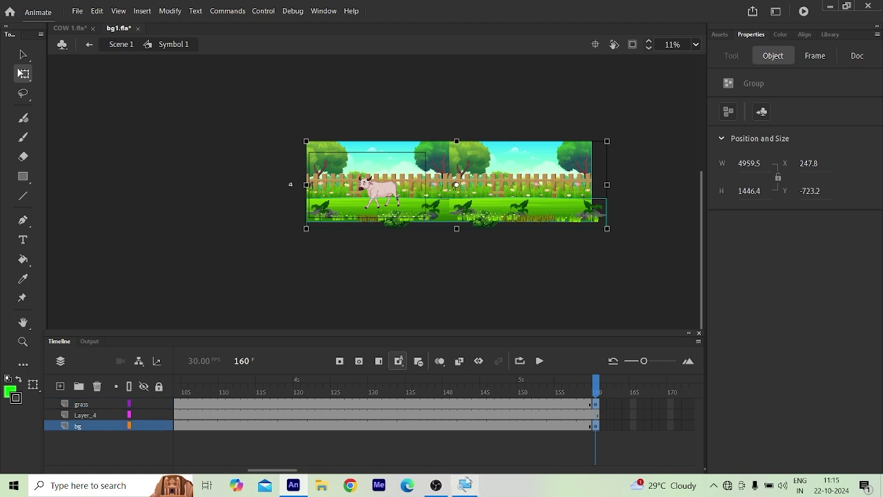
{"action": "left_click", "coordinate": [287, 406]}
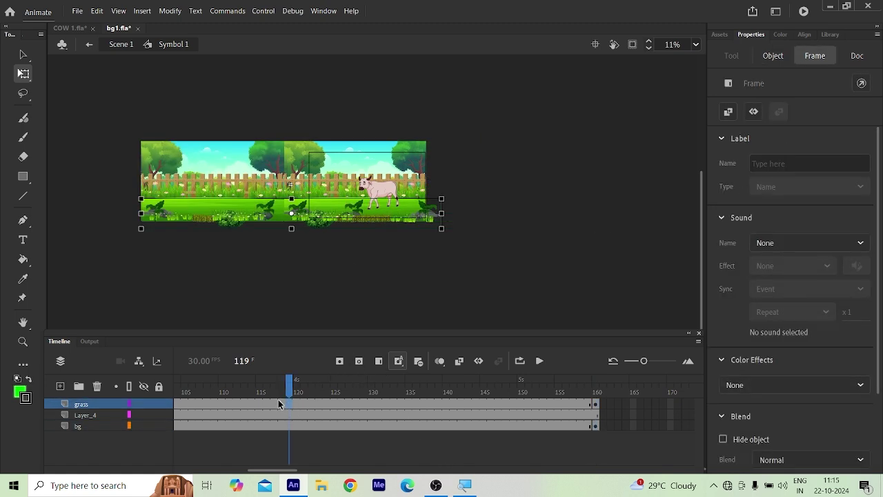
{"action": "right_click", "coordinate": [279, 404]}
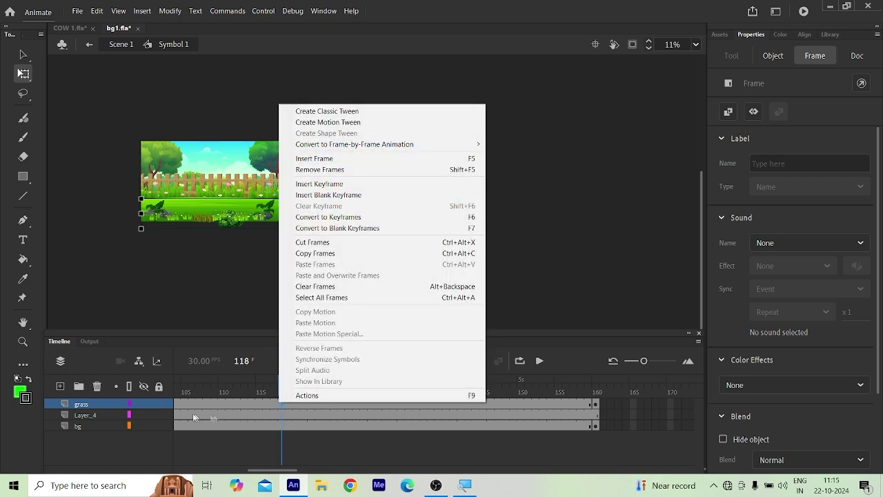
{"action": "left_click", "coordinate": [96, 429]}
{"action": "left_click", "coordinate": [96, 428], "text": "shift"}
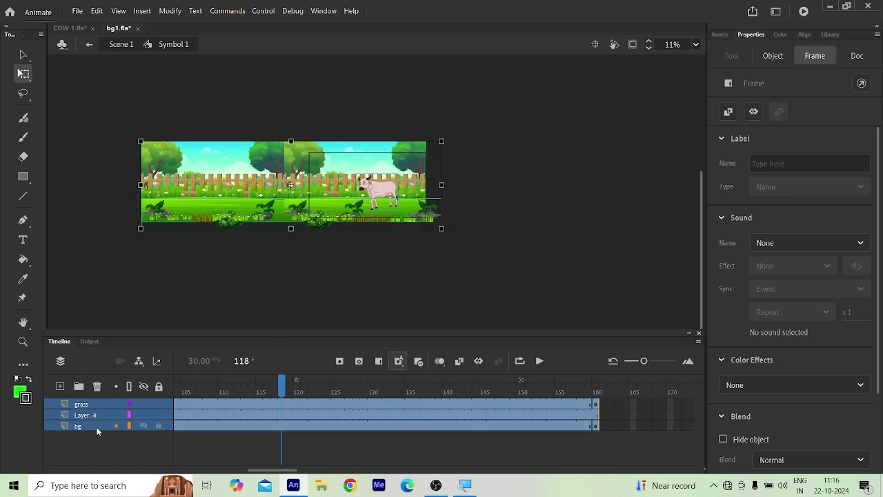
Step: Create classic tweens on the grass and bg layers, converting their frame contents to symbols
{"action": "left_click", "coordinate": [271, 406]}
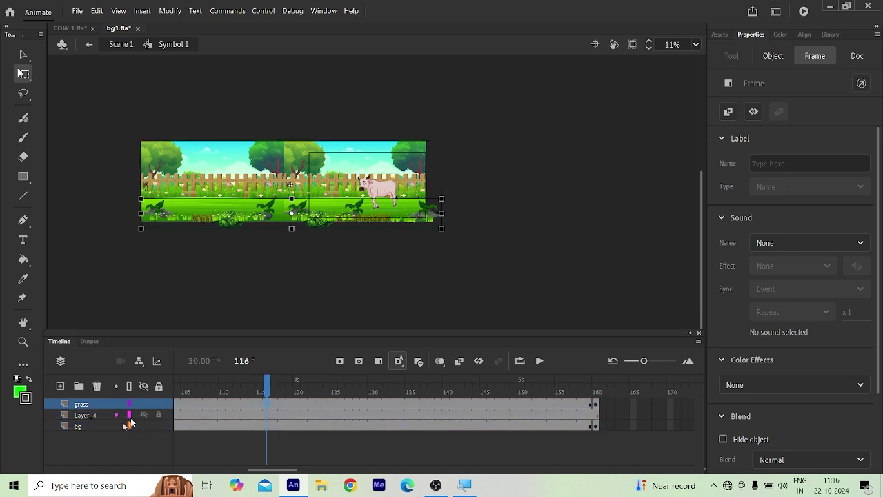
{"action": "left_click", "coordinate": [97, 426], "text": "ctrl"}
{"action": "right_click", "coordinate": [291, 403]}
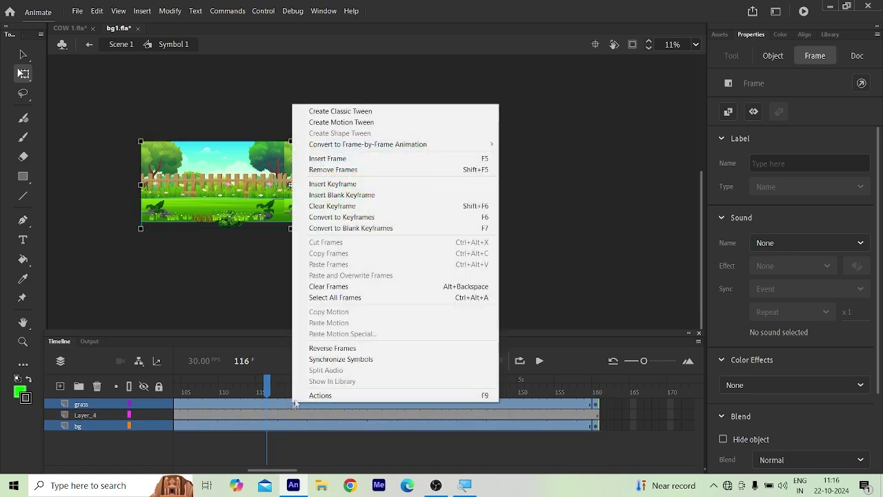
{"action": "left_click", "coordinate": [350, 112]}
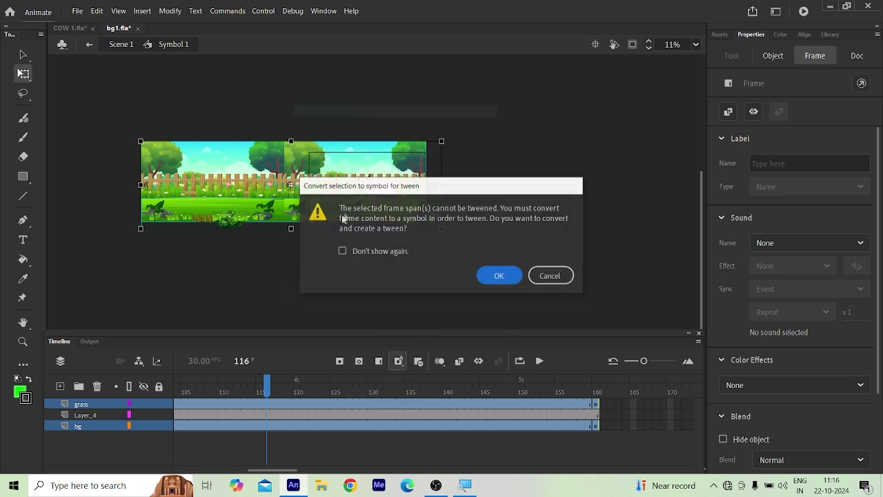
{"action": "left_click", "coordinate": [500, 276]}
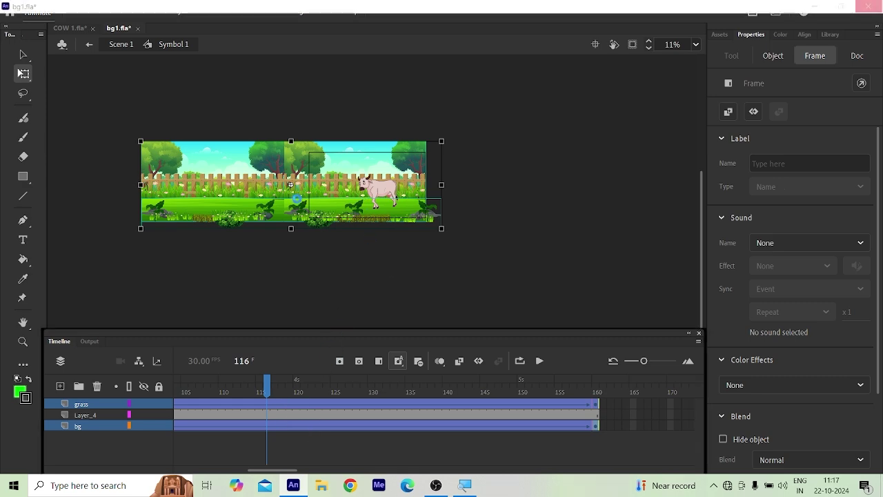
Step: Scrub through the classic tweens to review the scrolling scenery, and return to frame 1 of the grass layer
{"action": "left_click", "coordinate": [311, 300]}
{"action": "left_click", "coordinate": [269, 386]}
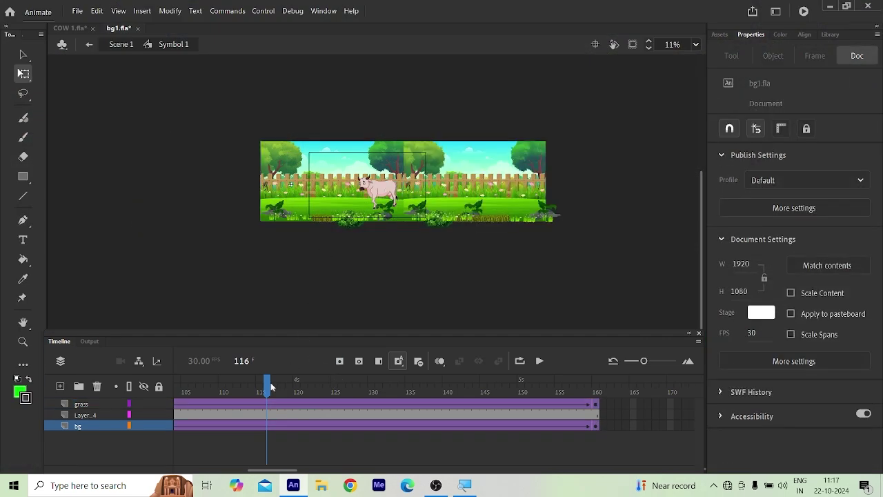
{"action": "left_click_drag", "start_coordinate": [266, 386], "coordinate": [469, 413]}
{"action": "left_click_drag", "start_coordinate": [310, 424], "coordinate": [176, 470]}
{"action": "left_click", "coordinate": [177, 404]}
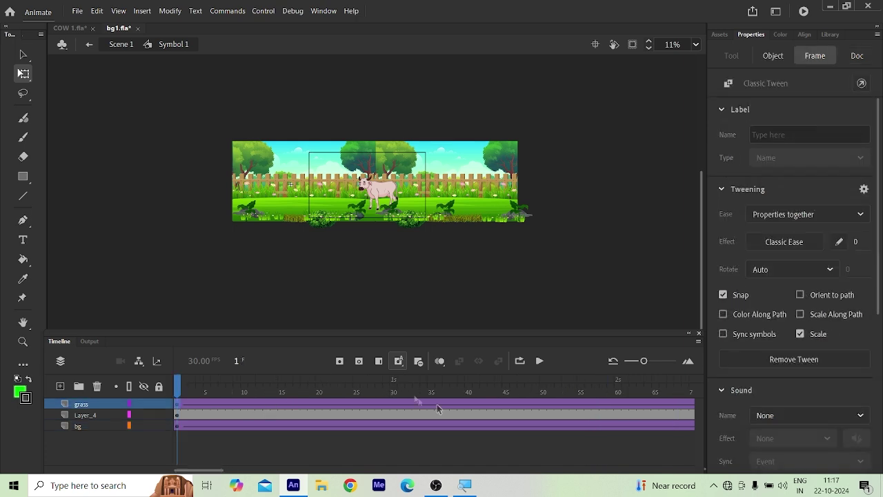
Step: Clip the content outside the stage and play the animation inside Symbol 1 to check the cow against the moving background
{"action": "left_click", "coordinate": [632, 44]}
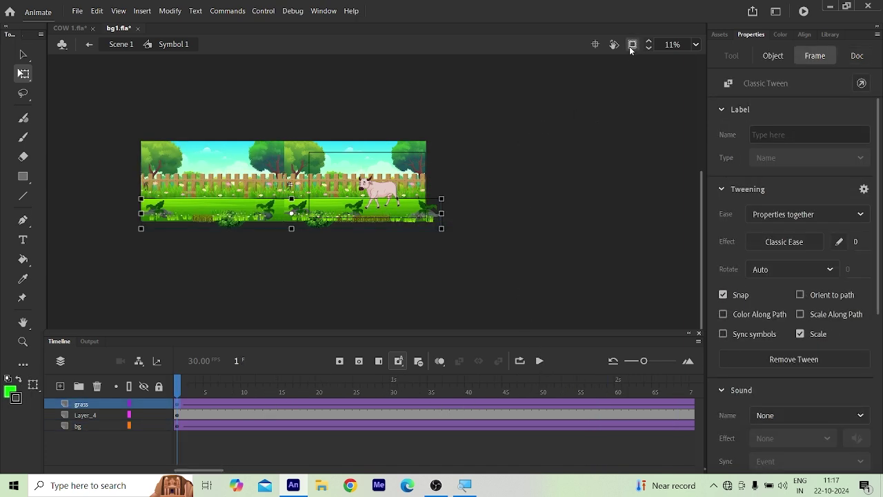
{"action": "left_click", "coordinate": [539, 361]}
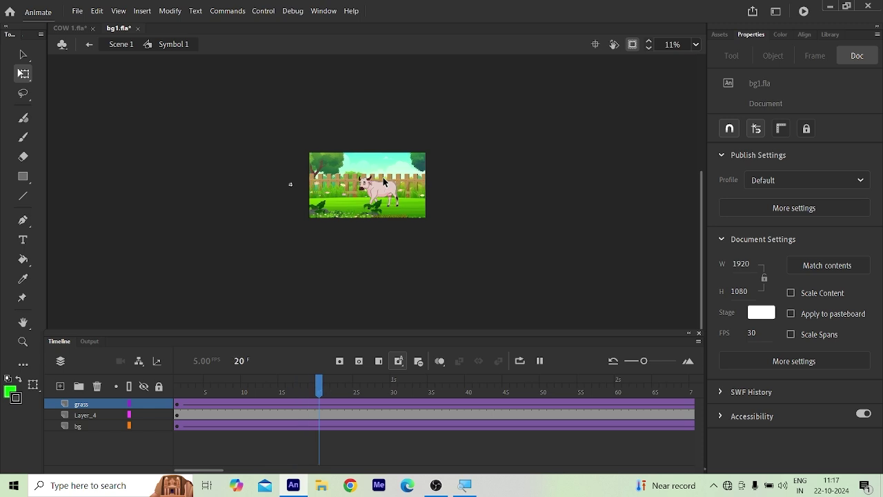
{"action": "left_click", "coordinate": [540, 360]}
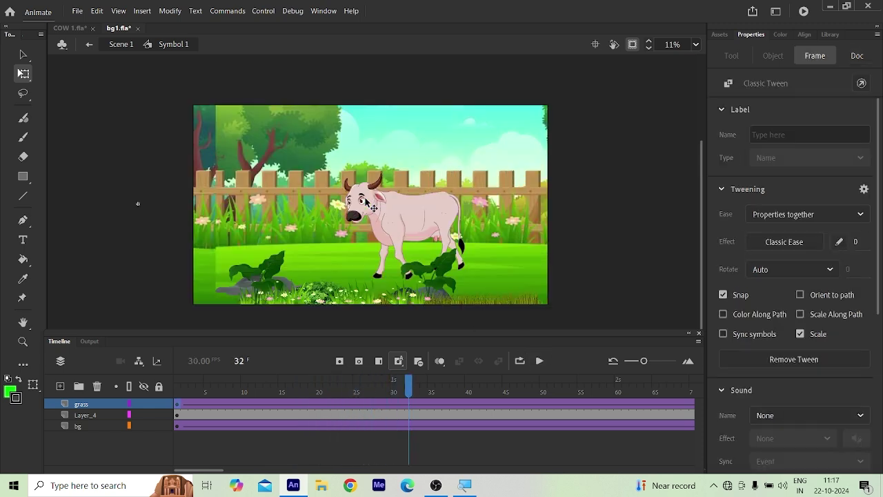
{"action": "left_click", "coordinate": [540, 360]}
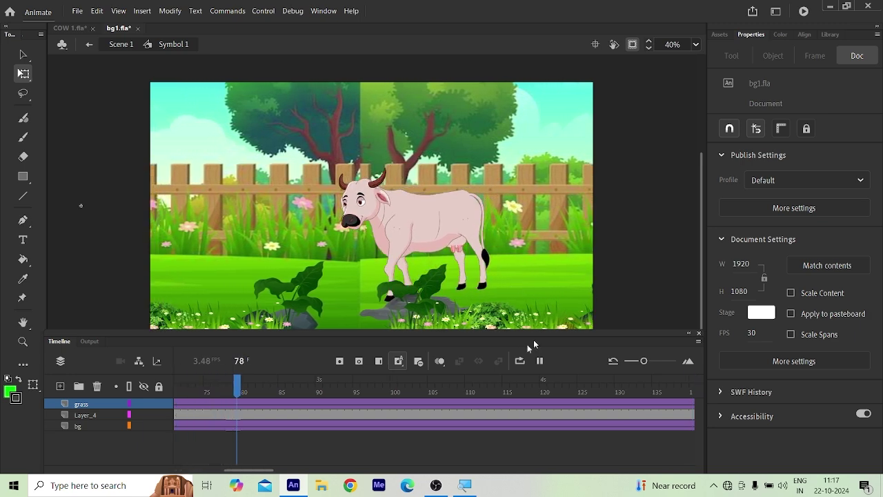
{"action": "left_click", "coordinate": [94, 449]}
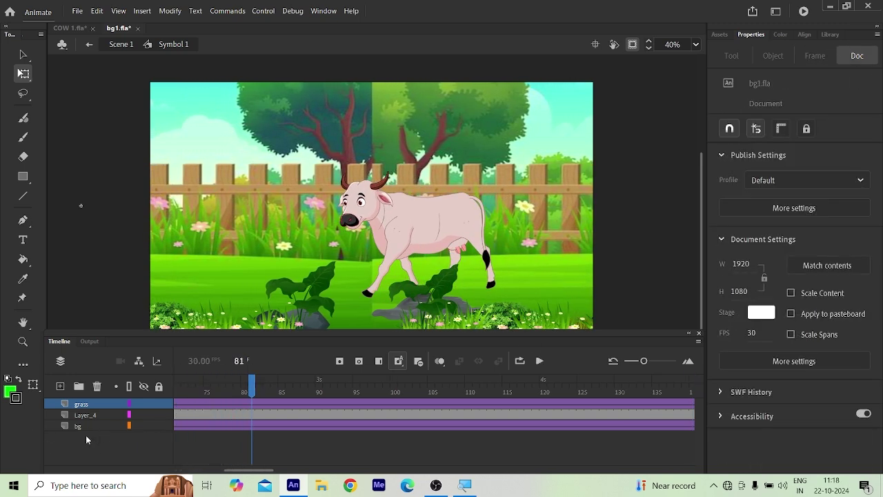
Step: Preview the animation with the bg and grass layers shown as outlines, and restore their normal display
{"action": "left_click", "coordinate": [129, 426]}
{"action": "left_click", "coordinate": [129, 404]}
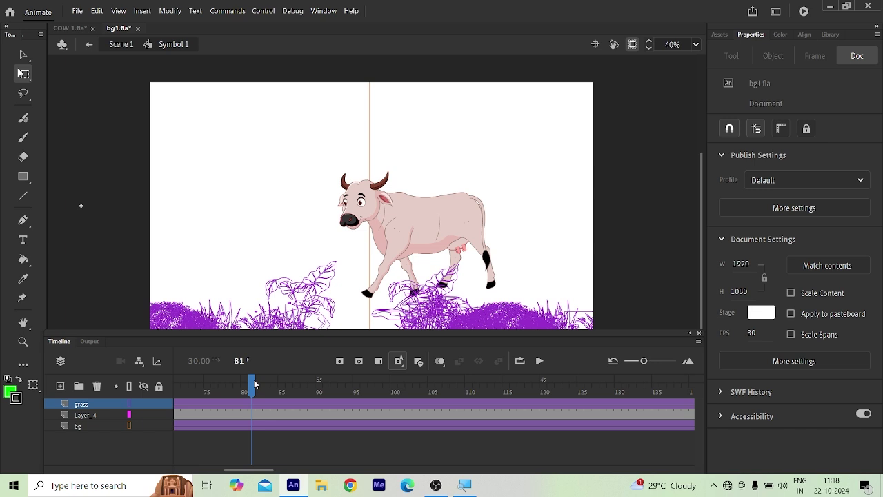
{"action": "left_click", "coordinate": [540, 361]}
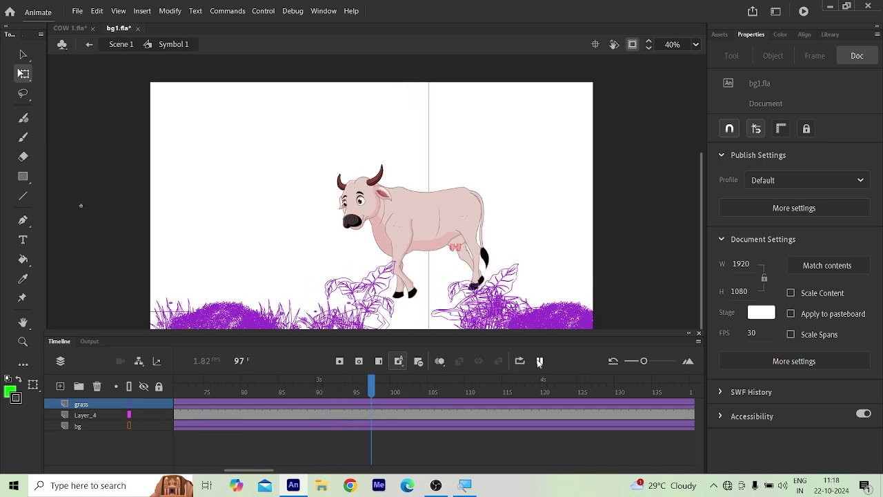
{"action": "left_click", "coordinate": [540, 361]}
{"action": "left_click", "coordinate": [127, 427]}
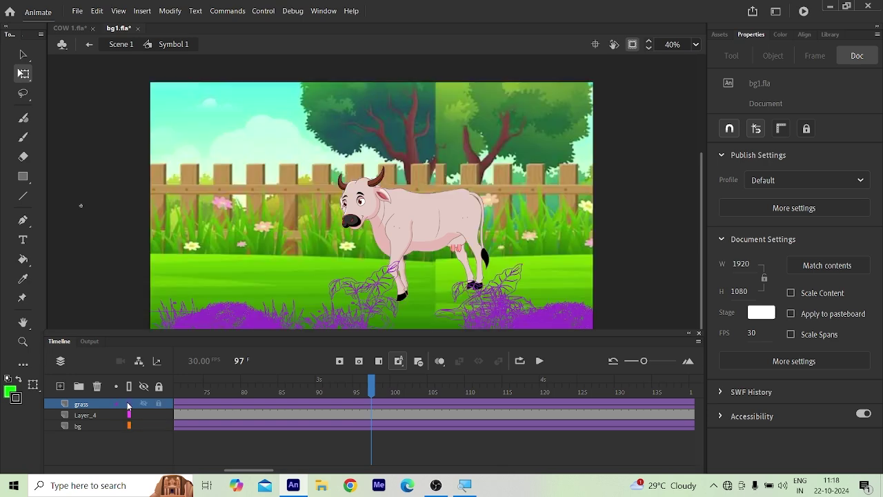
{"action": "left_click", "coordinate": [128, 404]}
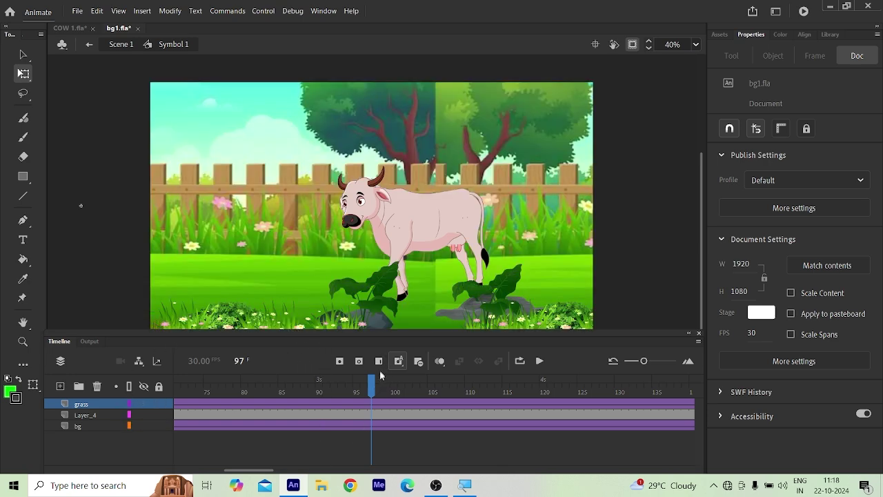
Step: Return to Scene 1 and extend the bg layer to frame 160
{"action": "left_click", "coordinate": [88, 45]}
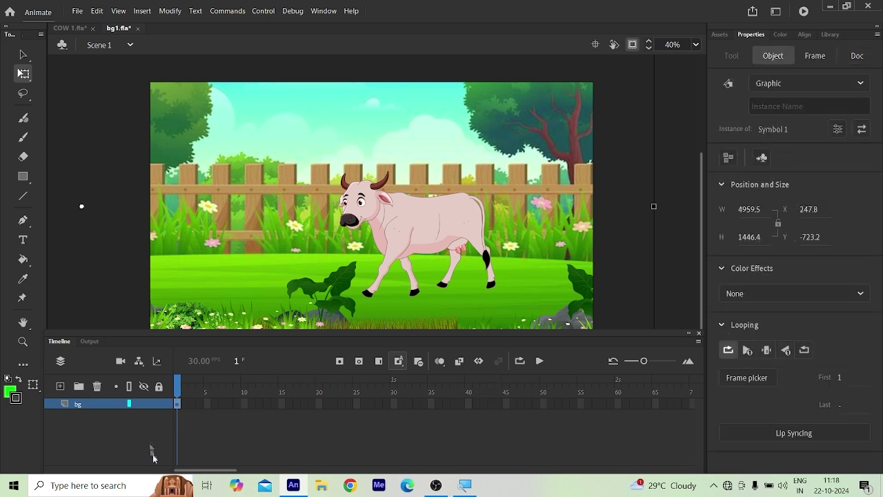
{"action": "left_click_drag", "start_coordinate": [208, 473], "coordinate": [325, 490]}
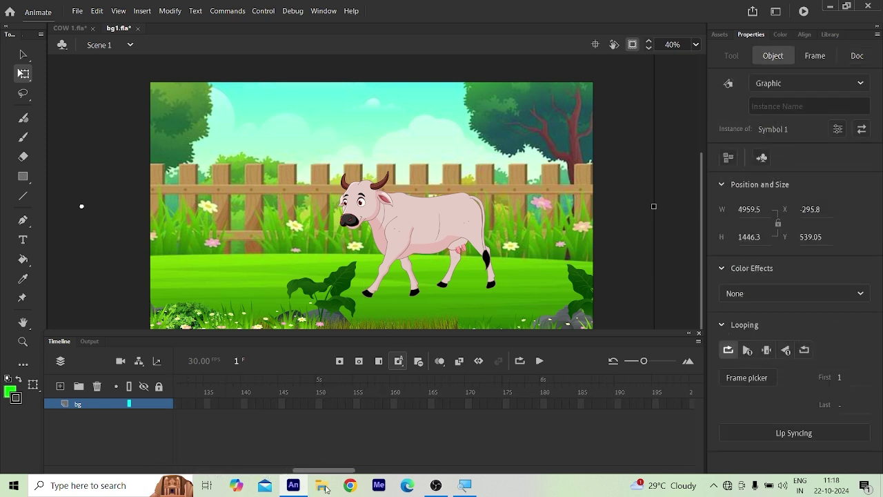
{"action": "left_click", "coordinate": [393, 405]}
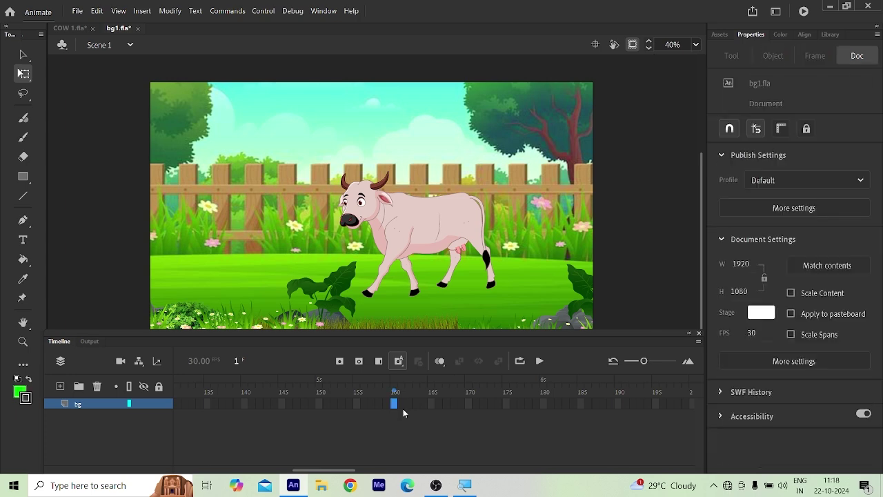
{"action": "key", "text": "F5"}
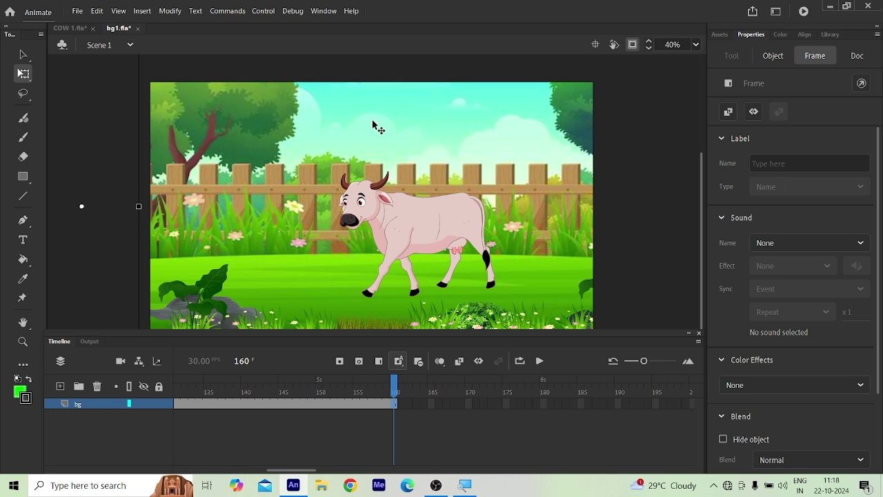
Step: Test the movie, close the test window and go back to the bg1.fla document
{"action": "key", "text": "ctrl+Return"}
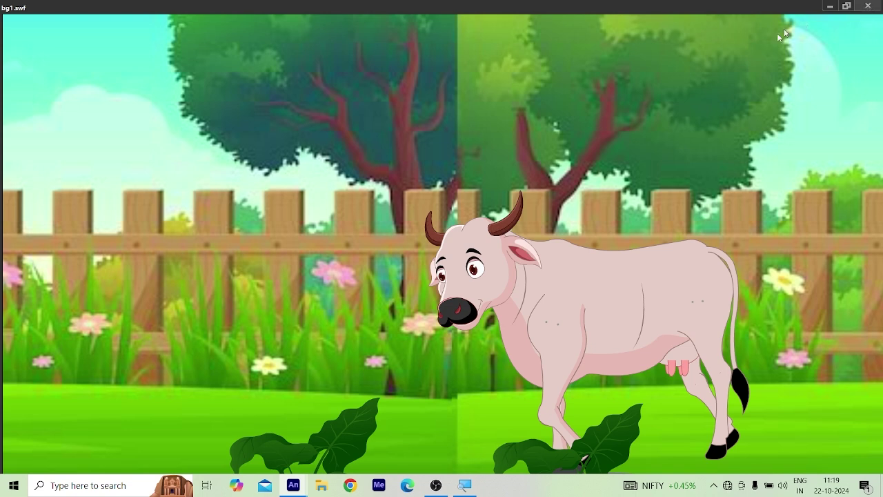
{"action": "key", "text": "ctrl+w"}
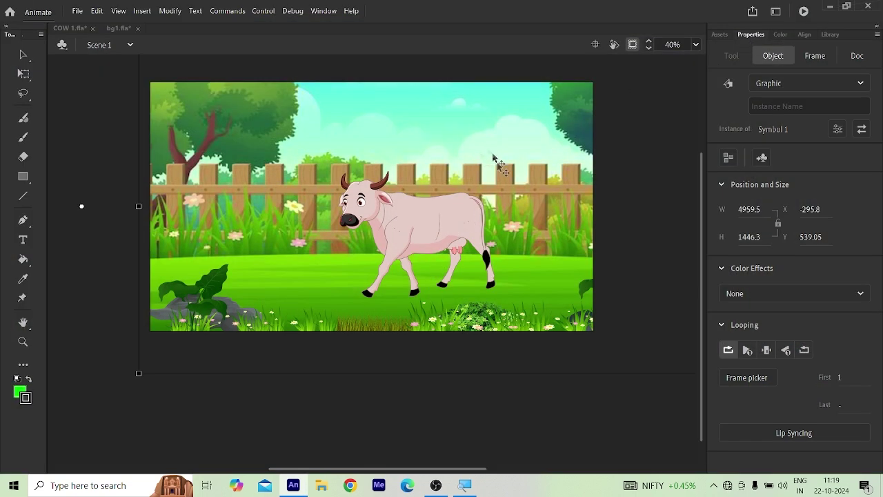
{"action": "left_click", "coordinate": [117, 28]}
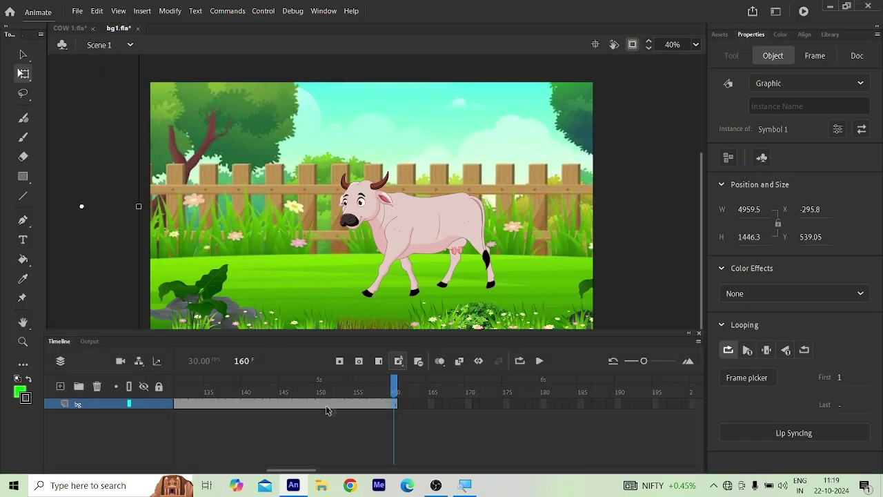
Step: Add a new layer above bg and import the desktop file bird sound 23 onto its frame 1
{"action": "left_click_drag", "start_coordinate": [306, 471], "coordinate": [207, 471]}
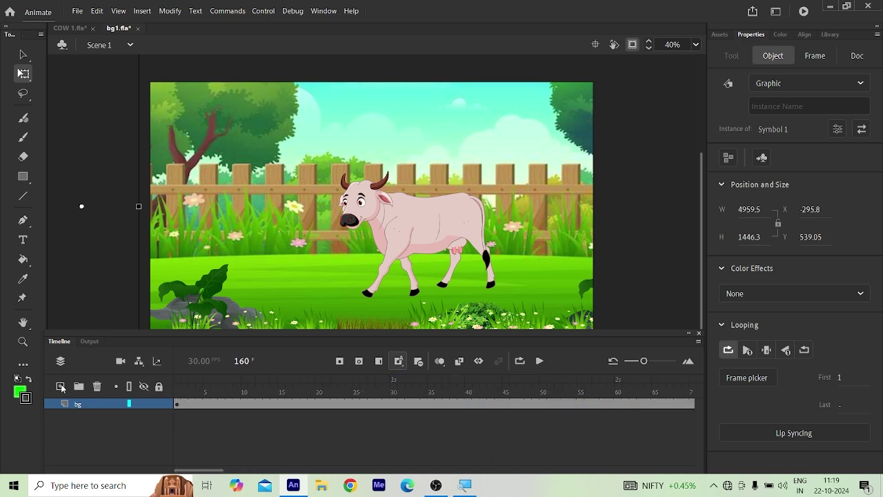
{"action": "left_click", "coordinate": [61, 387]}
{"action": "left_click", "coordinate": [175, 405]}
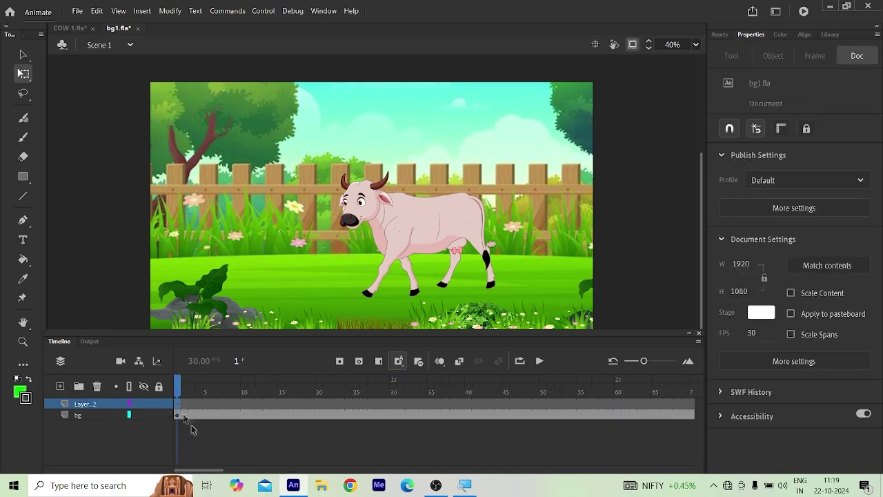
{"action": "left_click", "coordinate": [830, 6]}
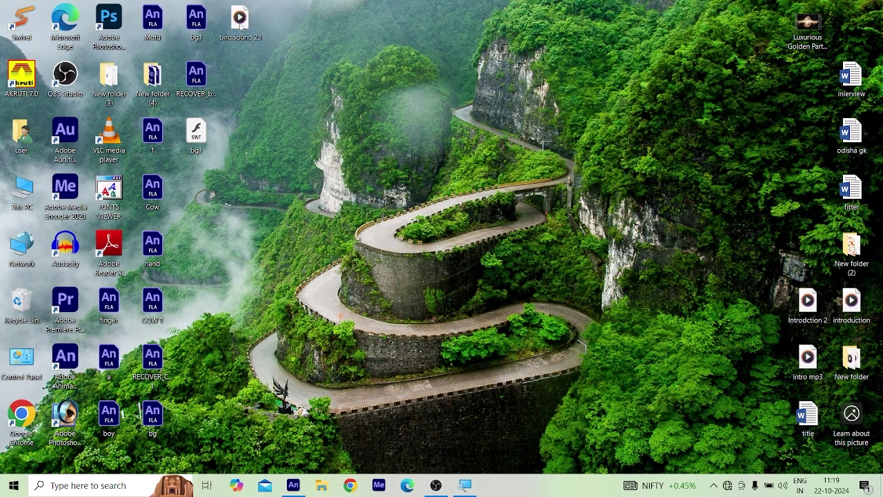
{"action": "left_click_drag", "start_coordinate": [240, 21], "coordinate": [307, 184]}
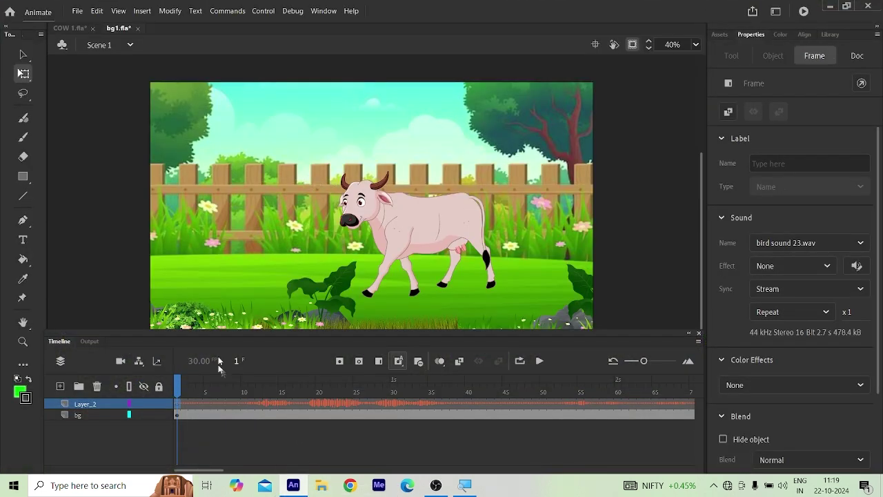
Step: Insert a blank keyframe at frame 83 of Layer_2 and place bird sound 23.wav from the library there
{"action": "left_click_drag", "start_coordinate": [210, 474], "coordinate": [247, 473]}
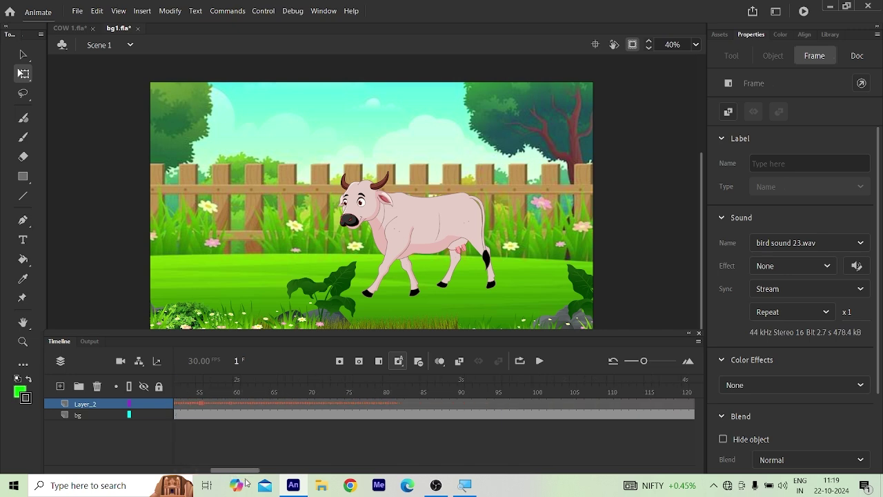
{"action": "left_click", "coordinate": [408, 405]}
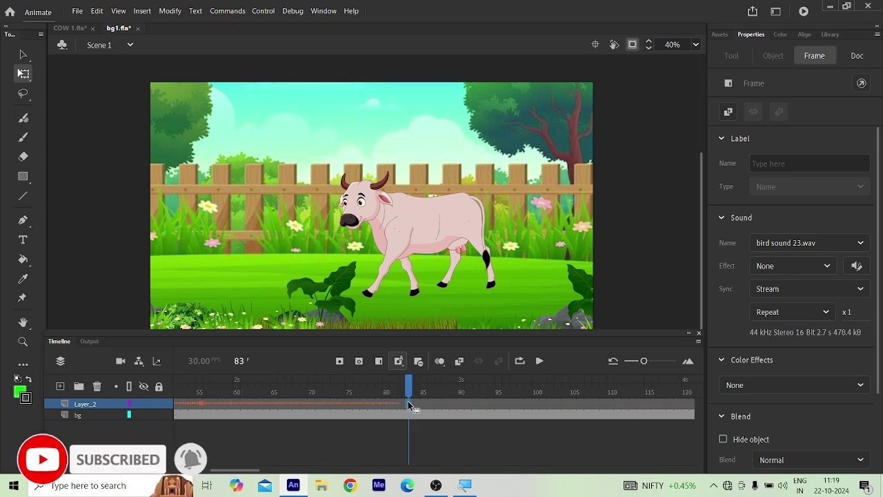
{"action": "key", "text": "F7"}
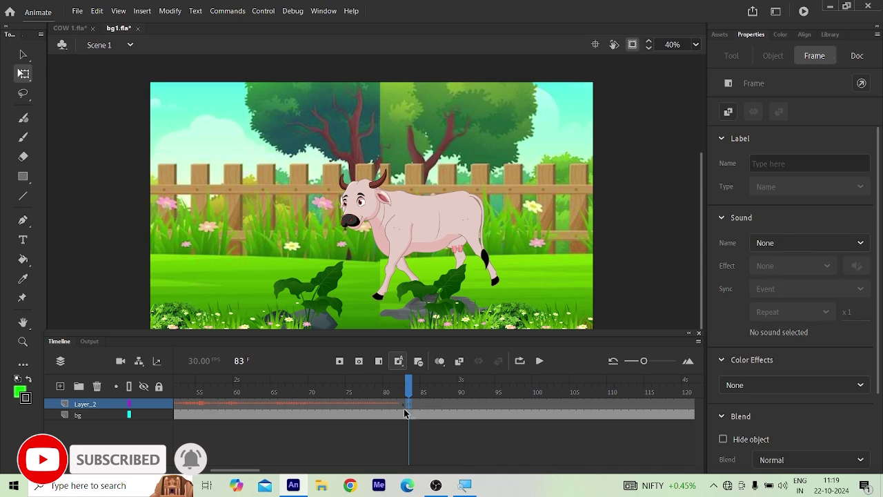
{"action": "left_click", "coordinate": [831, 34]}
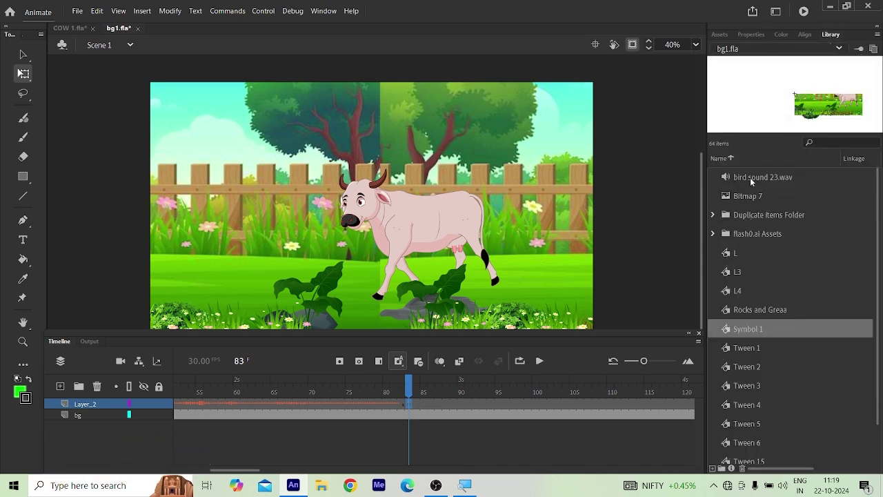
{"action": "left_click", "coordinate": [752, 181]}
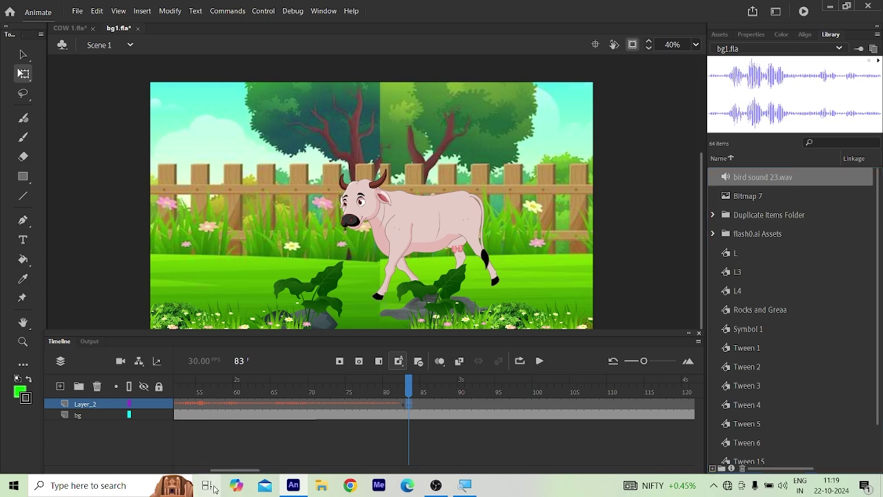
{"action": "left_click_drag", "start_coordinate": [245, 471], "coordinate": [174, 457]}
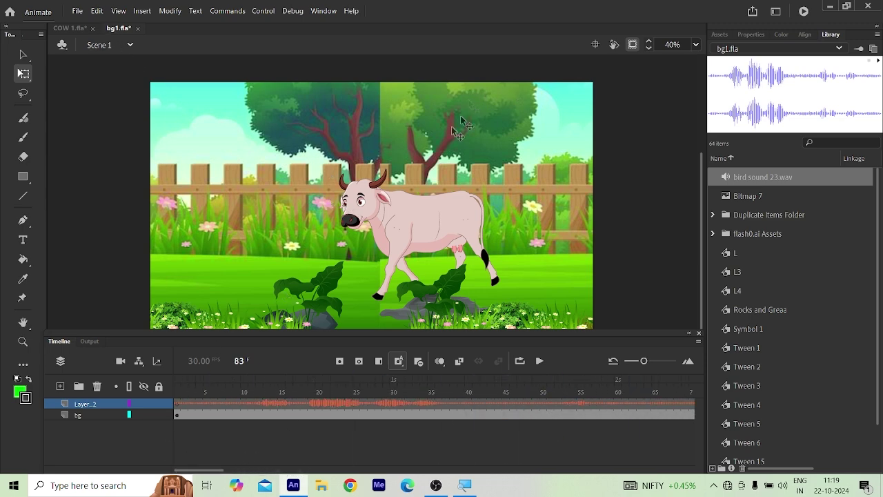
Step: Play Scene 1 through to frame 160 with the bird sound, and return to frame 1
{"action": "left_click", "coordinate": [540, 361]}
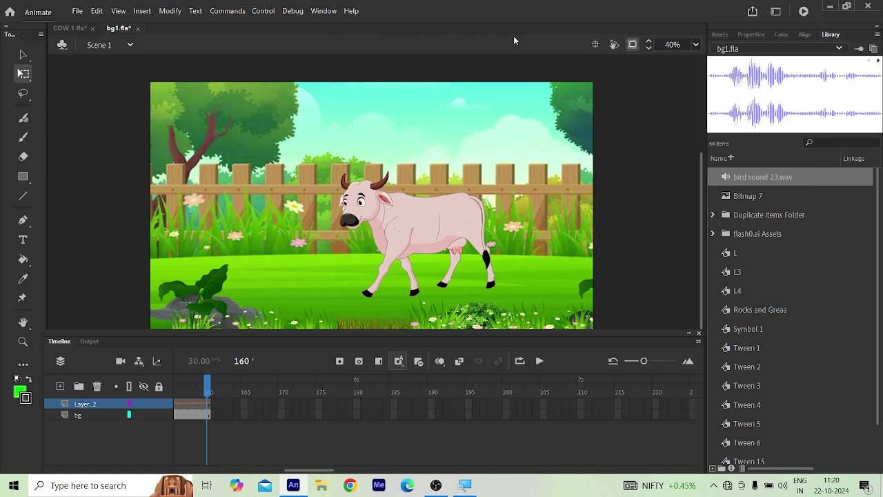
{"action": "left_click_drag", "start_coordinate": [284, 469], "coordinate": [97, 453]}
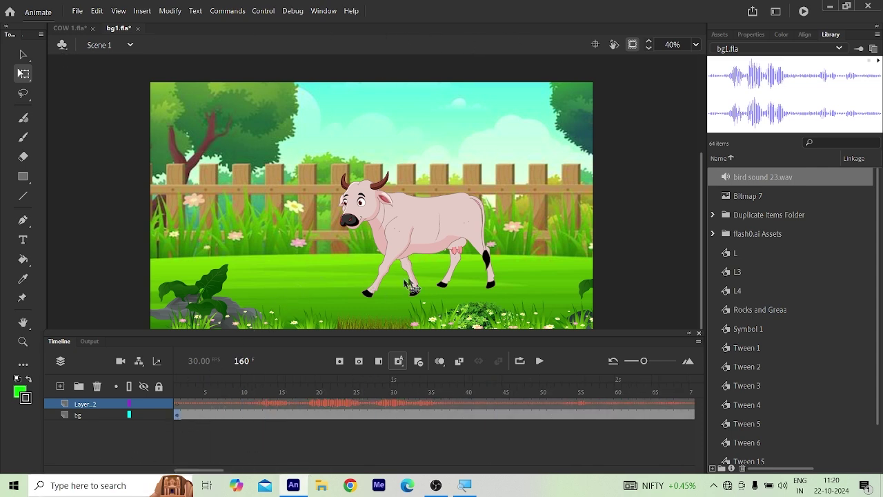
{"action": "left_click", "coordinate": [281, 314]}
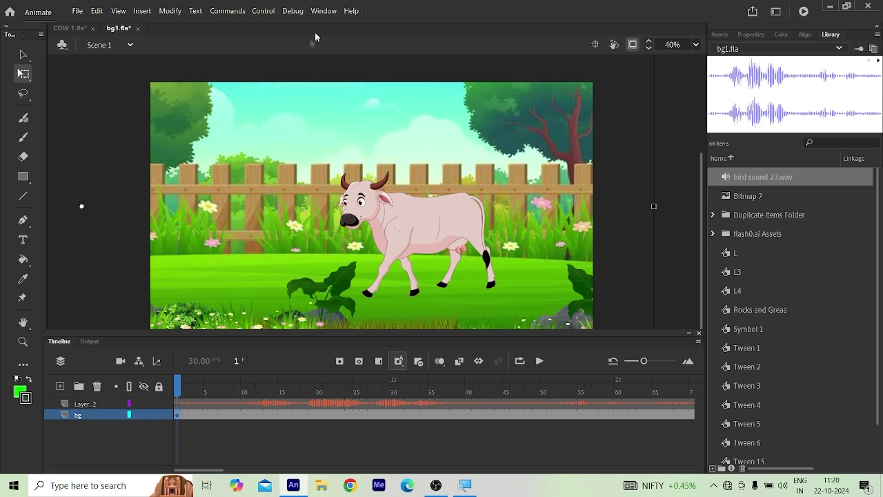
Step: Turn on Loop Playback and play Scene 1 to check it with the bird sound
{"action": "left_click", "coordinate": [266, 11]}
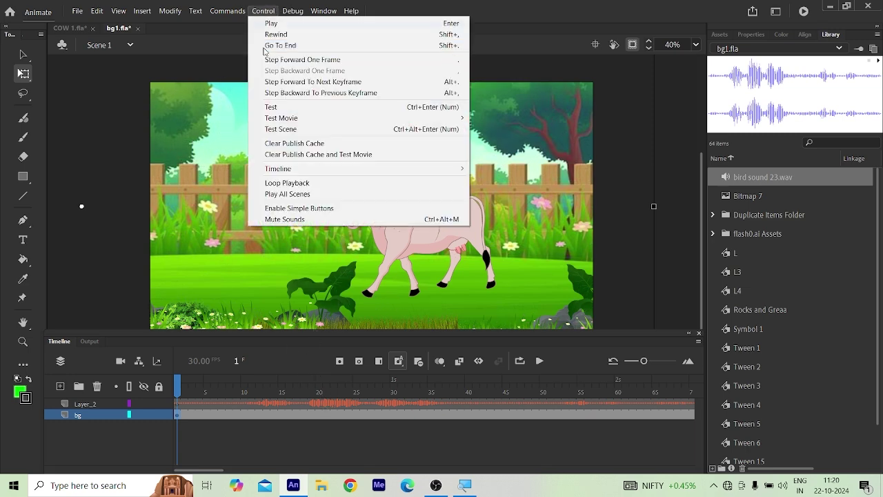
{"action": "left_click", "coordinate": [282, 184]}
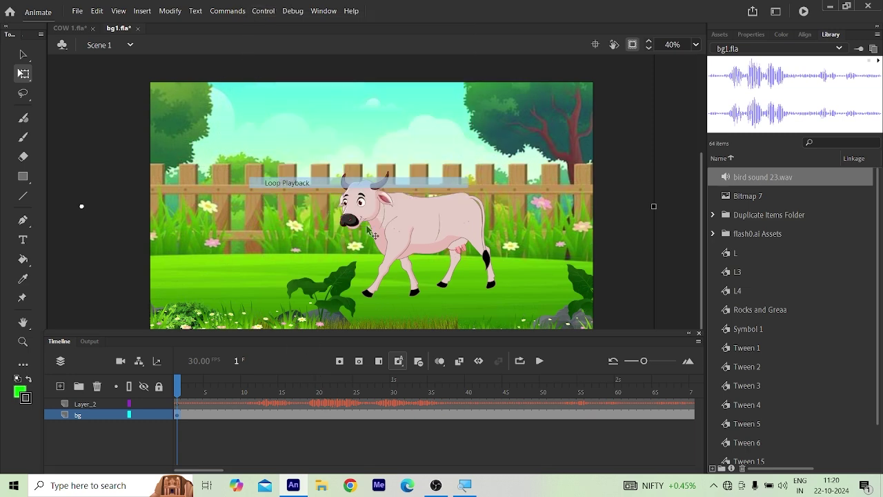
{"action": "left_click", "coordinate": [539, 361]}
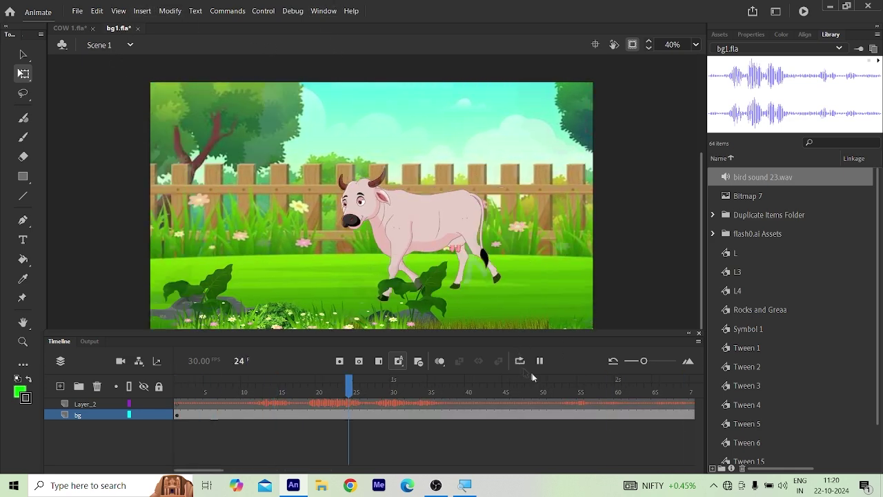
{"action": "left_click", "coordinate": [541, 365]}
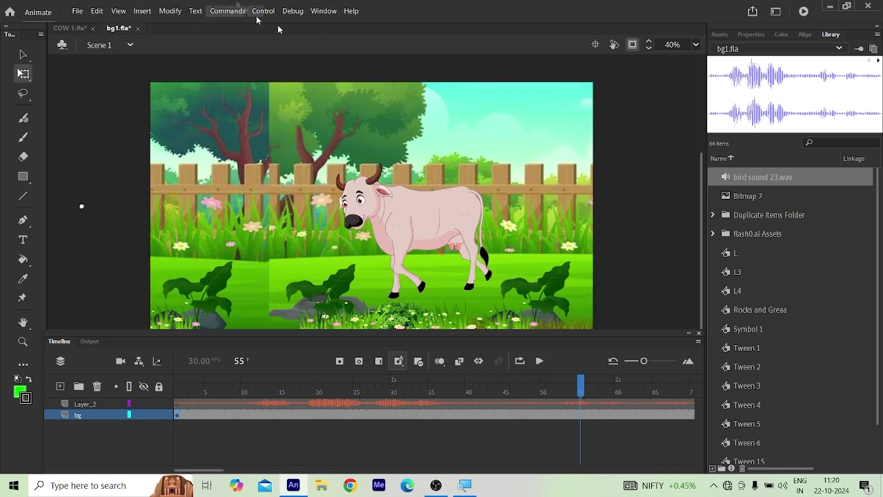
Step: Turn off Loop Playback and play Scene 1 from frame 1 through to frame 160
{"action": "left_click", "coordinate": [265, 12]}
{"action": "left_click", "coordinate": [285, 181]}
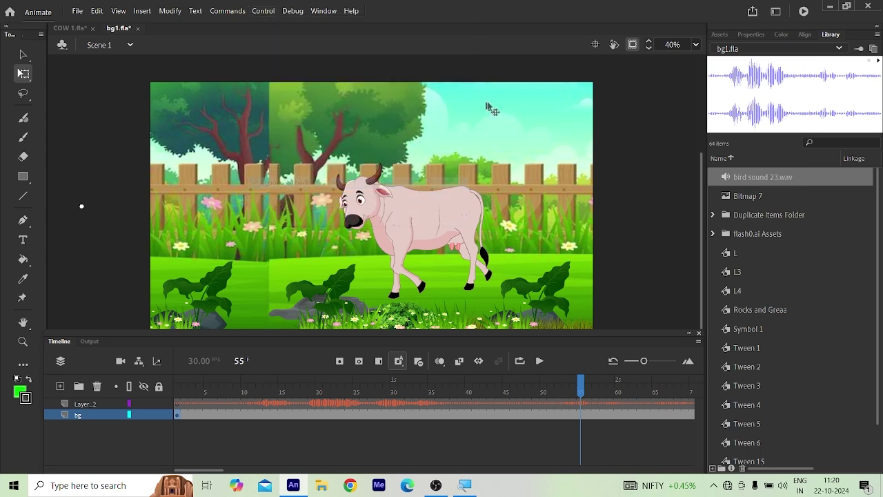
{"action": "left_click_drag", "start_coordinate": [580, 392], "coordinate": [110, 404]}
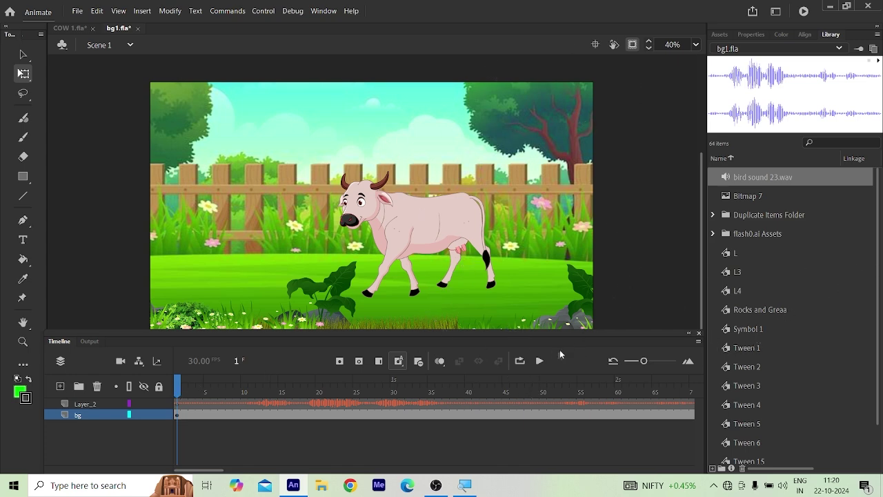
{"action": "left_click", "coordinate": [538, 361]}
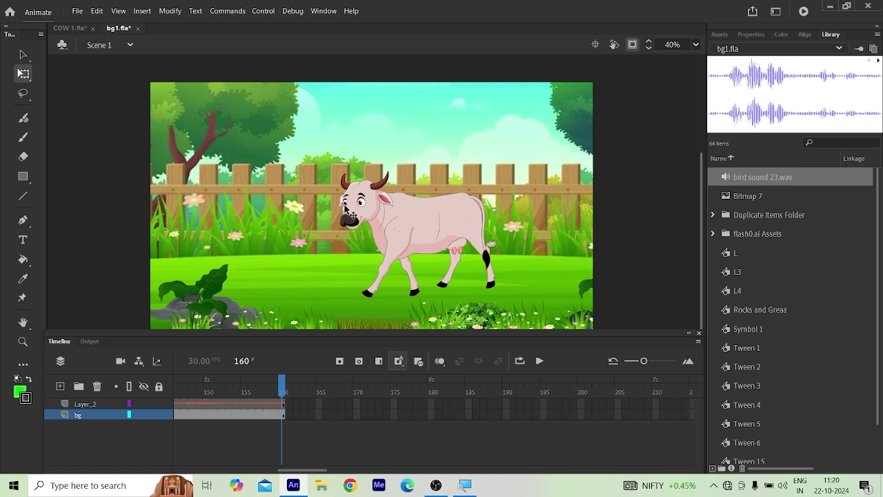
Step: Test the movie as bg1.swf, close the preview, and return to frame 1 of the bg layer
{"action": "key", "text": "ctrl+Return"}
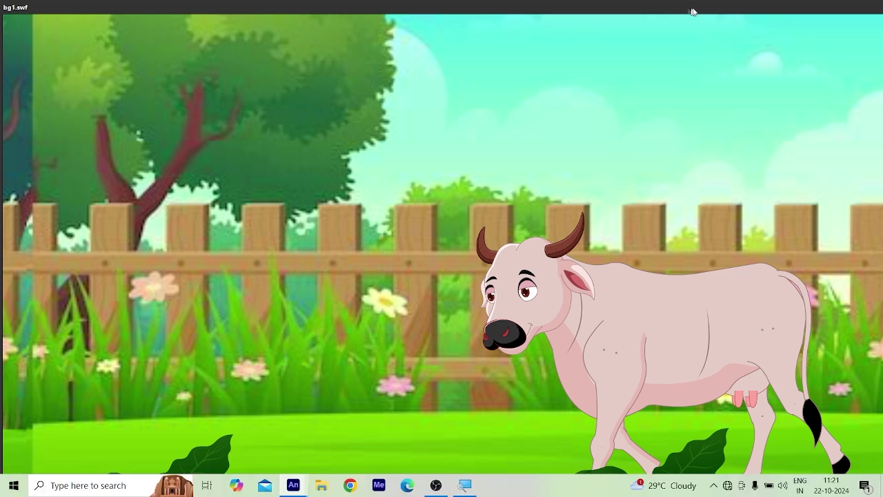
{"action": "left_click", "coordinate": [875, 12]}
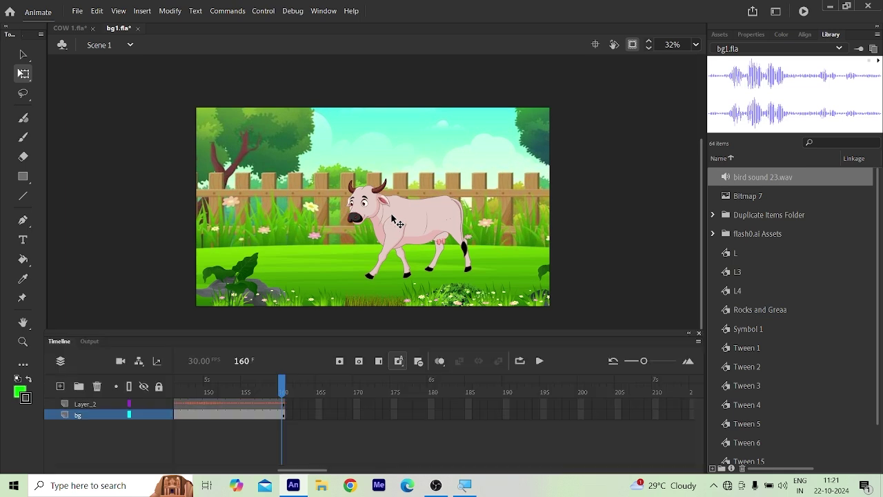
{"action": "scroll", "coordinate": [385, 222], "scroll_direction": "down", "scroll_amount": 1}
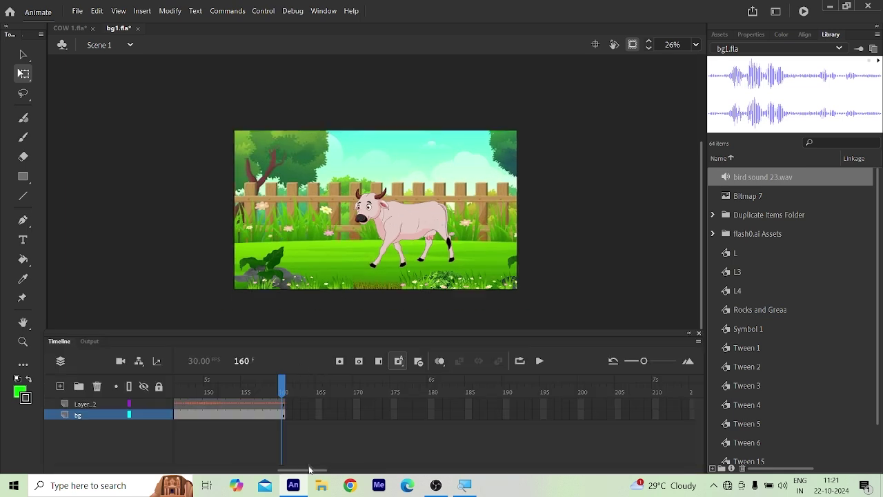
{"action": "left_click_drag", "start_coordinate": [309, 470], "coordinate": [206, 469]}
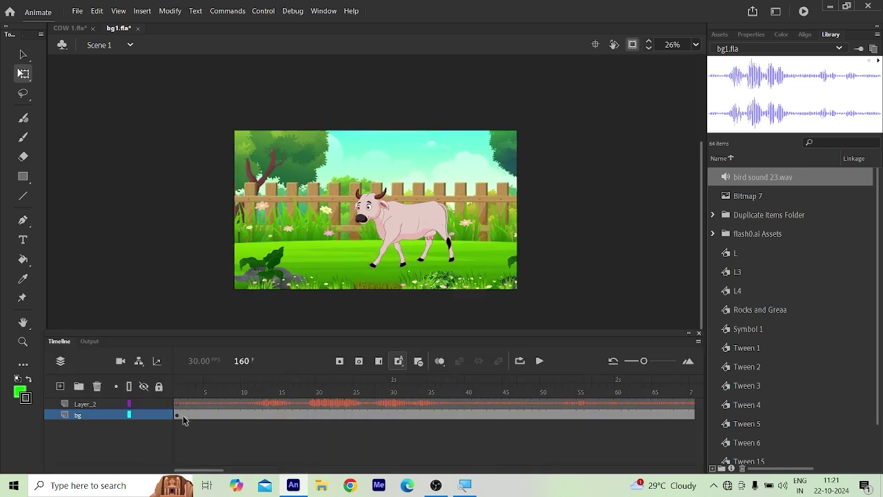
{"action": "left_click", "coordinate": [177, 415]}
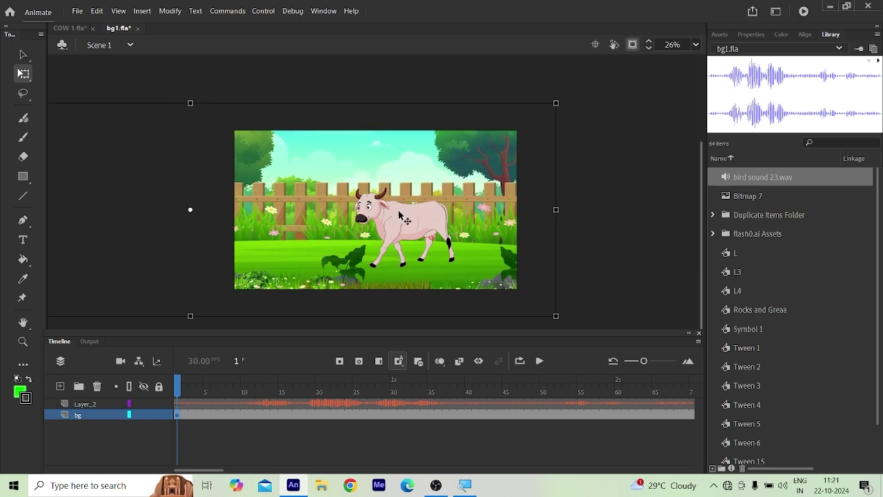